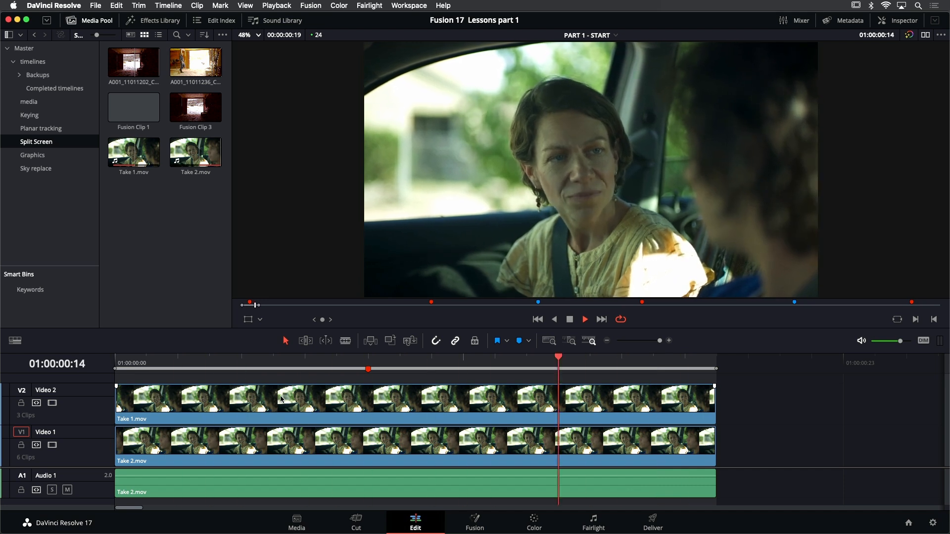
# Compare the two takes by disabling and re-enabling the Take 1 clip on Video 2 during playback, and return to the timeline start.
pyautogui.click(267, 398)
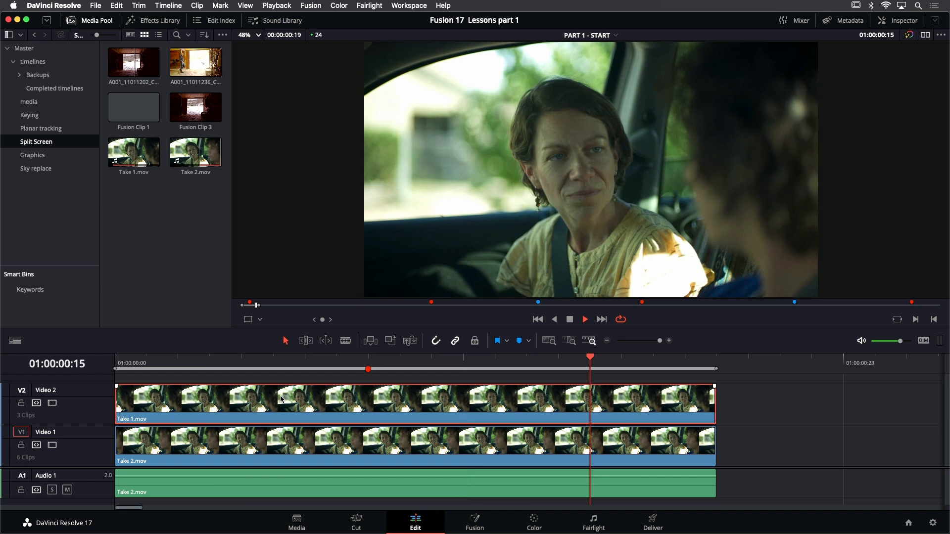
pyautogui.press('g')
pyautogui.press('d')
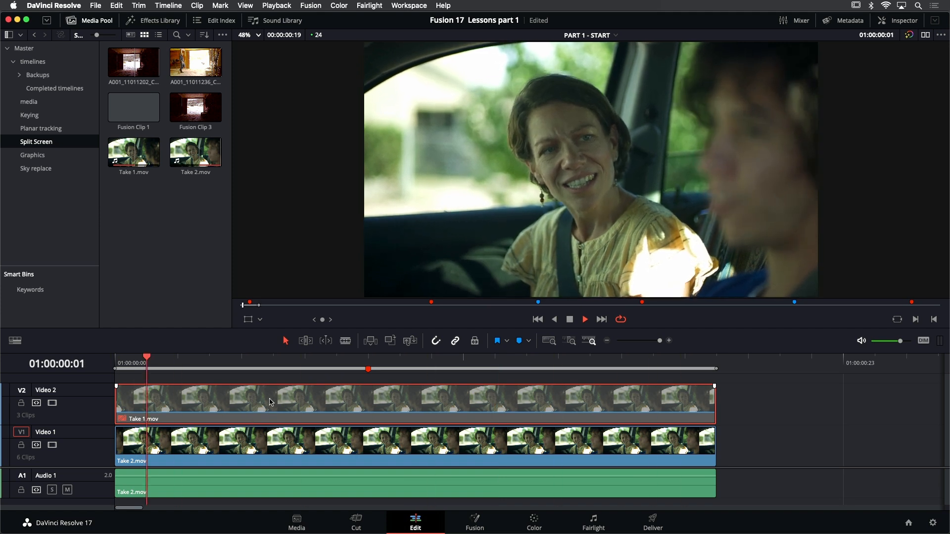
pyautogui.press('d')
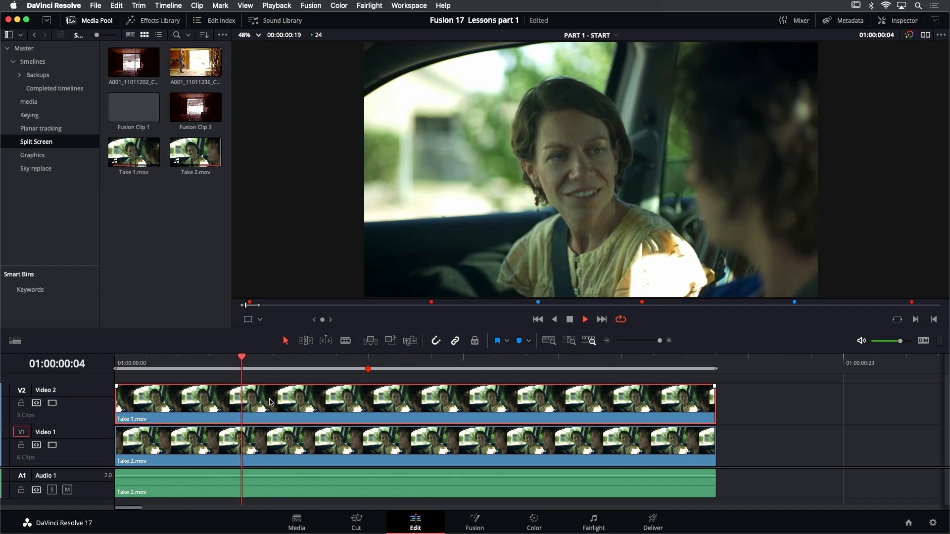
pyautogui.click(539, 319)
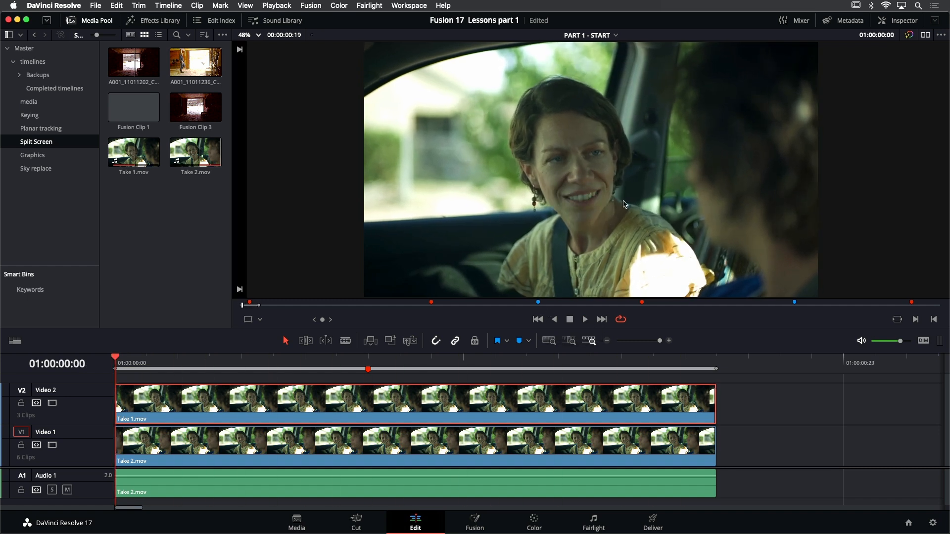
# Draw a freehand annotation on the first frame of Take 1, outlining the area with the woman and car window up to the passenger.
pyautogui.scroll(-2, 618, 204)
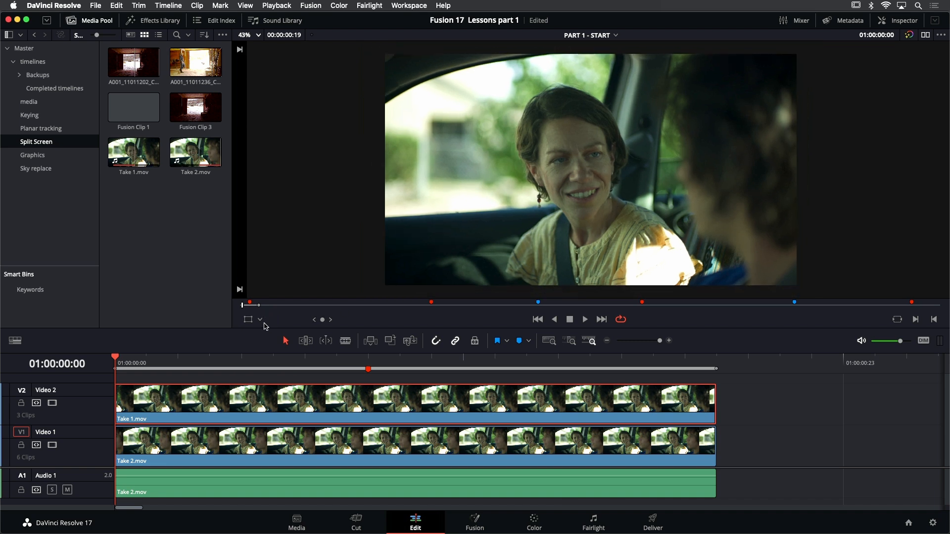
pyautogui.click(261, 320)
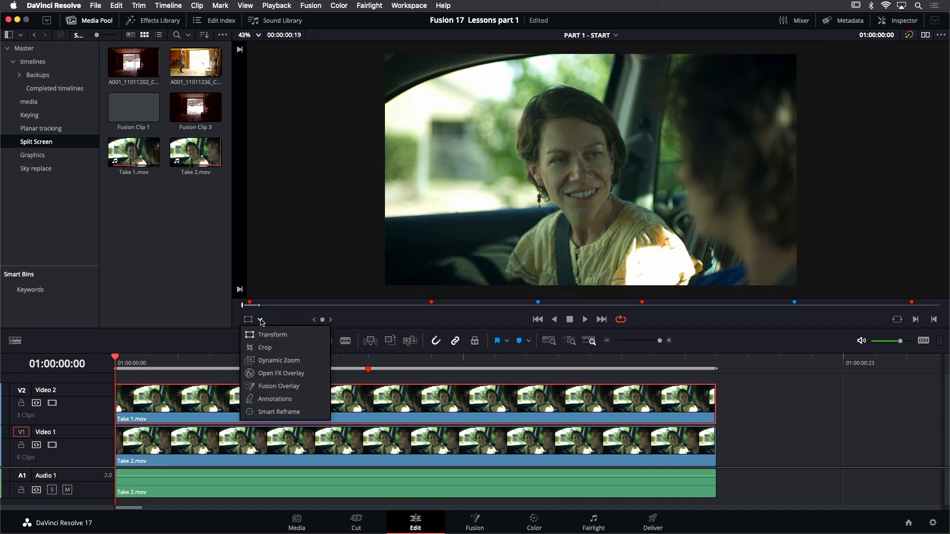
pyautogui.click(270, 400)
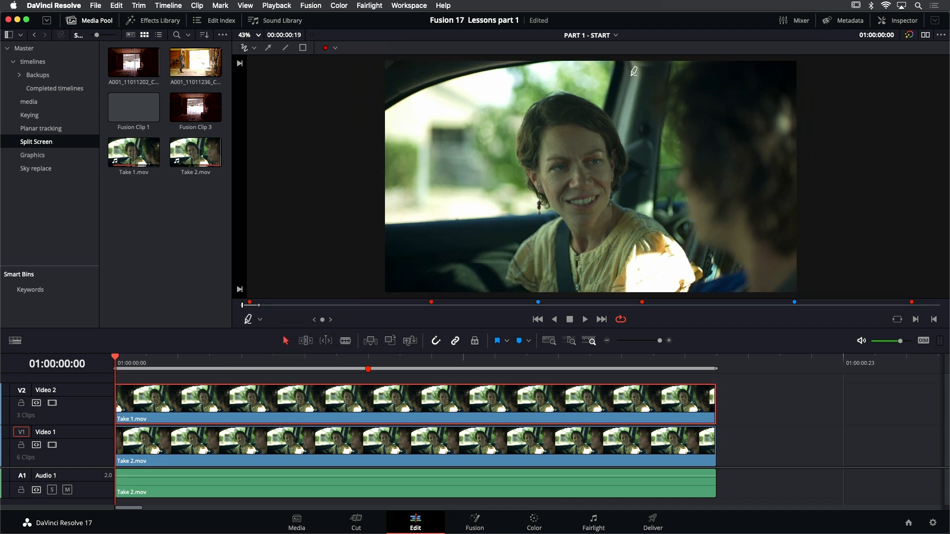
pyautogui.moveTo(649, 58); pyautogui.dragTo(646, 68)
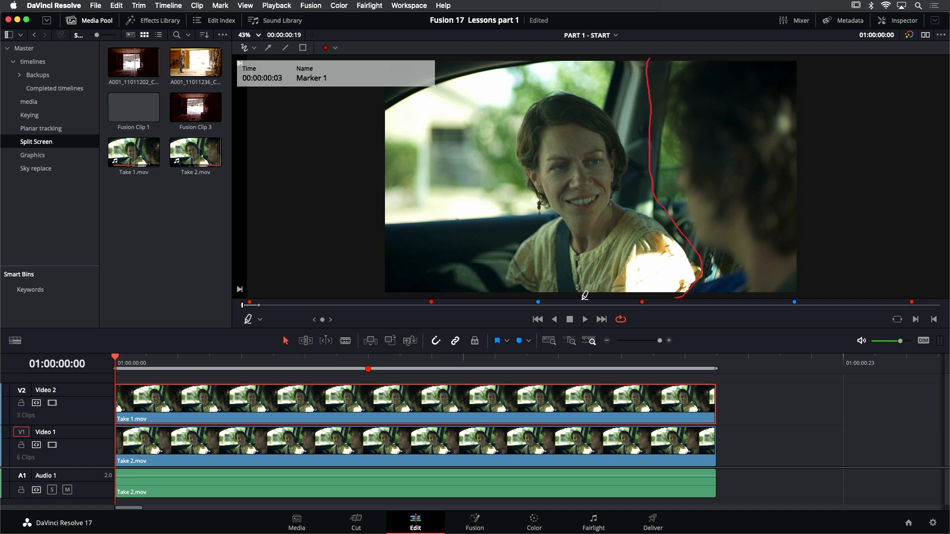
pyautogui.moveTo(378, 297)
pyautogui.mouseDown()
pyautogui.moveTo(339, 260)
pyautogui.moveTo(313, 193)
pyautogui.moveTo(311, 123)
pyautogui.mouseUp()
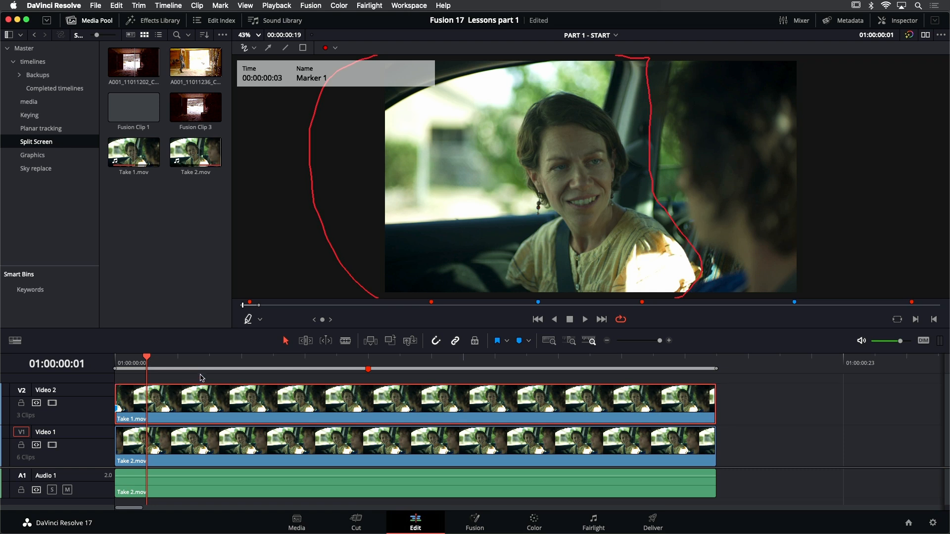
# Combine the Take 1 and Take 2 video clips on the timeline into a new Fusion clip.
pyautogui.click(202, 378)
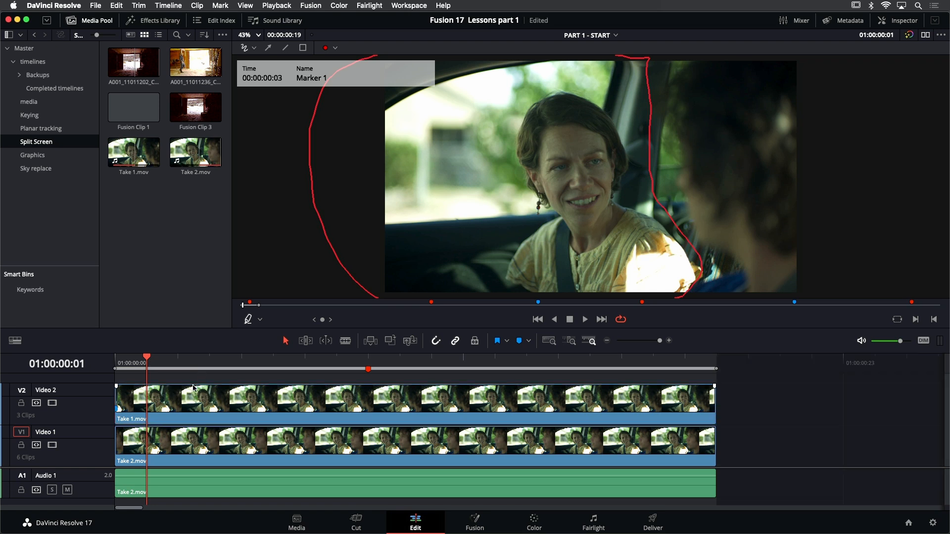
pyautogui.moveTo(183, 383); pyautogui.dragTo(225, 448)
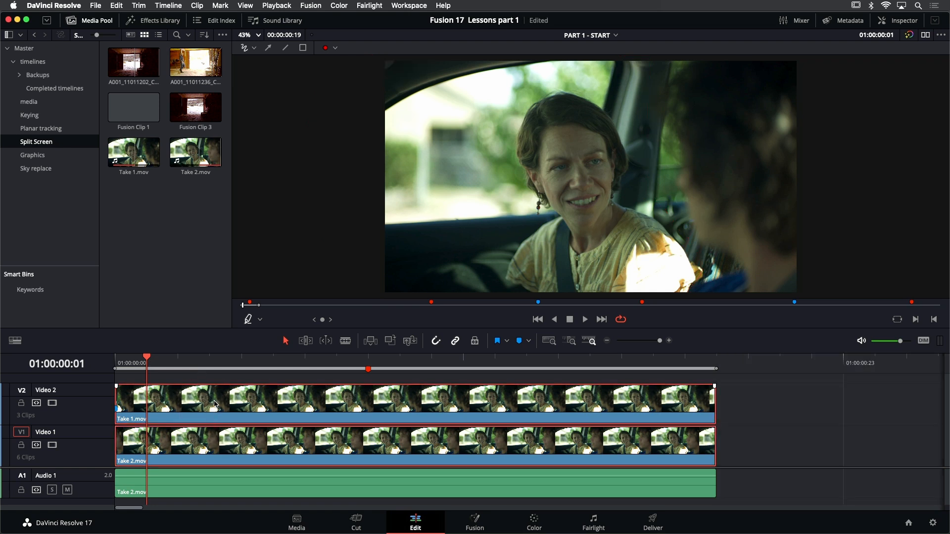
pyautogui.rightClick(215, 403)
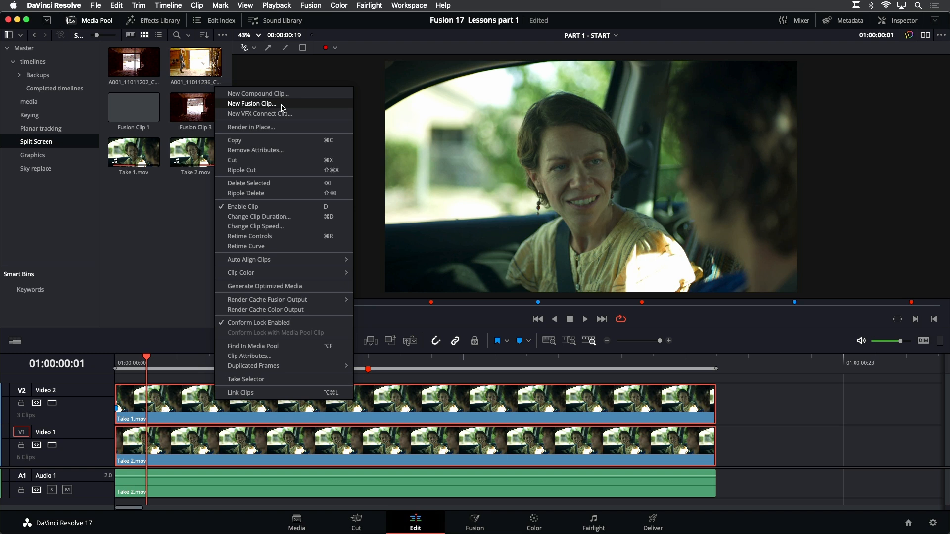
pyautogui.click(253, 104)
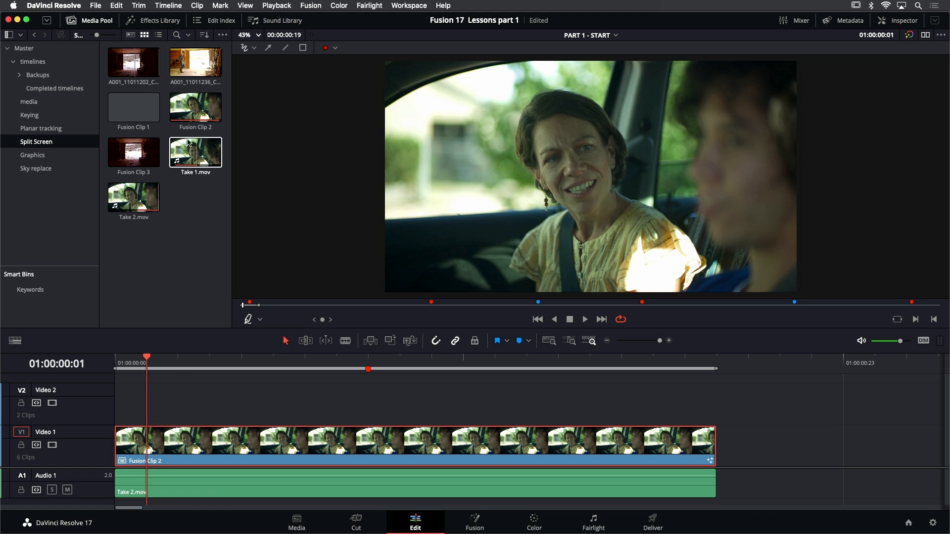
# Locate the new Fusion clip in the Split Screen bin and open it on the Fusion page with a single viewer.
pyautogui.click(174, 130)
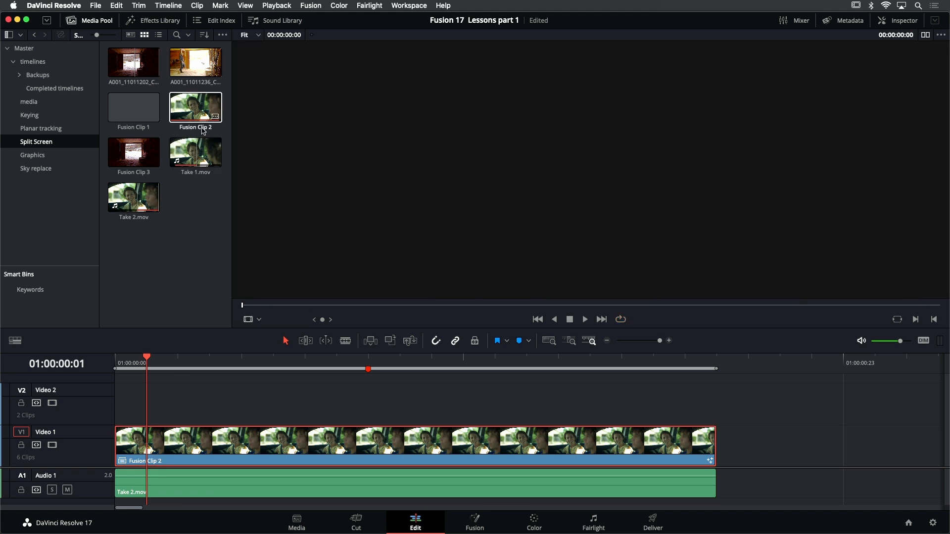
pyautogui.click(201, 287)
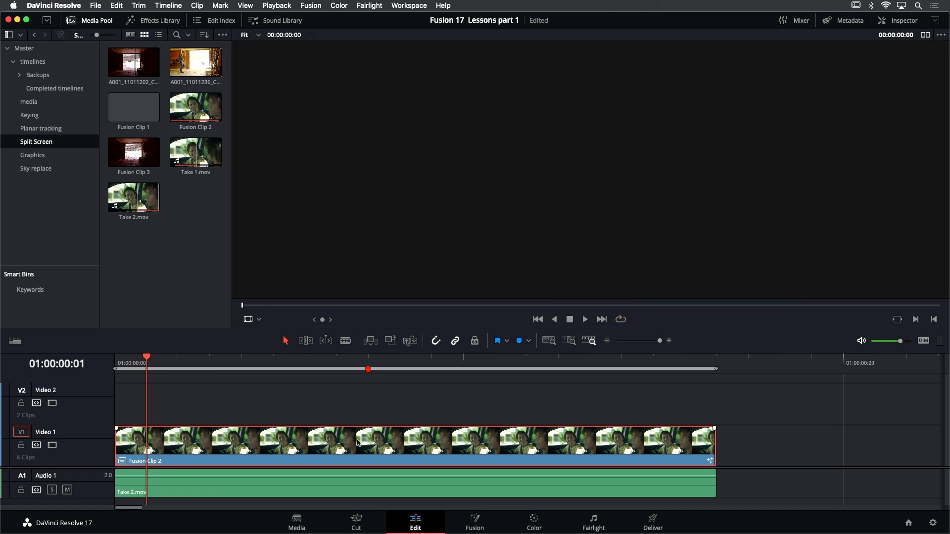
pyautogui.click(473, 523)
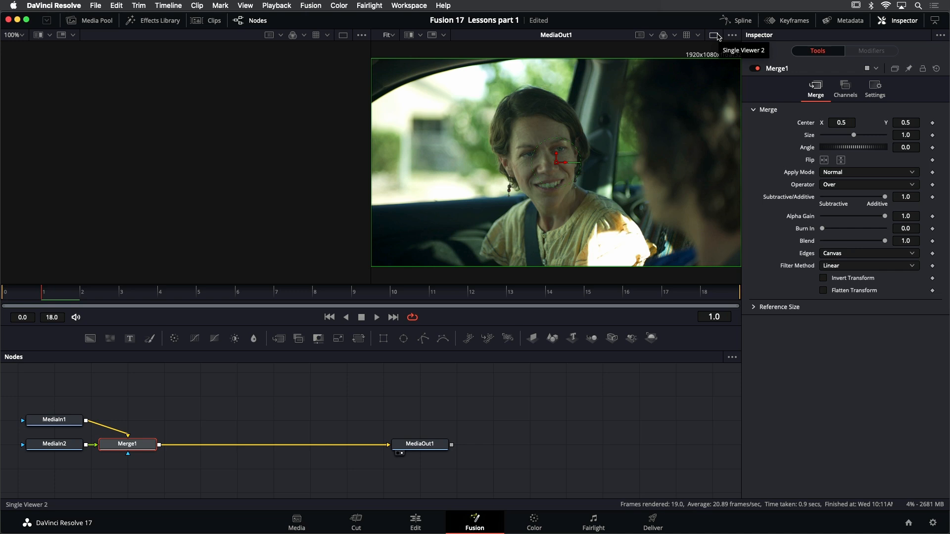
pyautogui.click(715, 35)
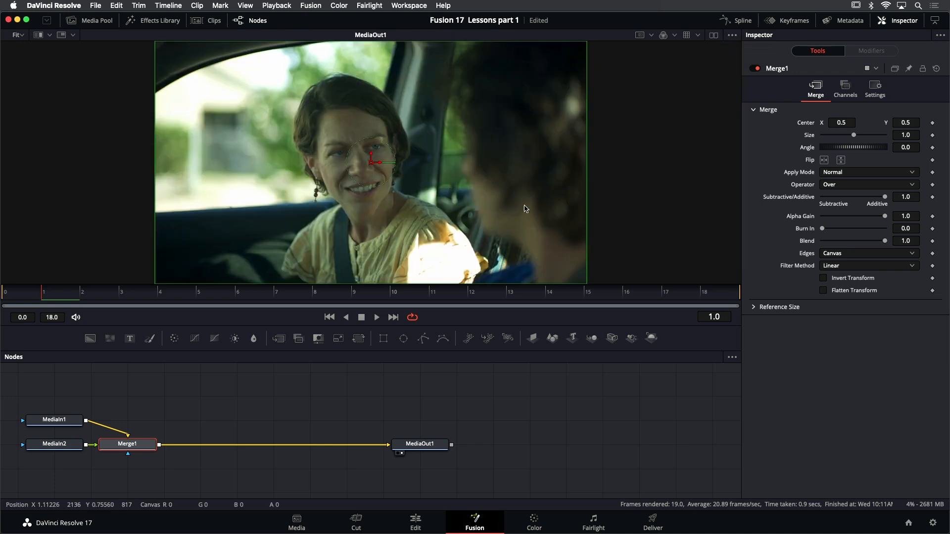
# View the MediaIn1 node in the viewer and play it back to identify which take it holds.
pyautogui.moveTo(54, 422)
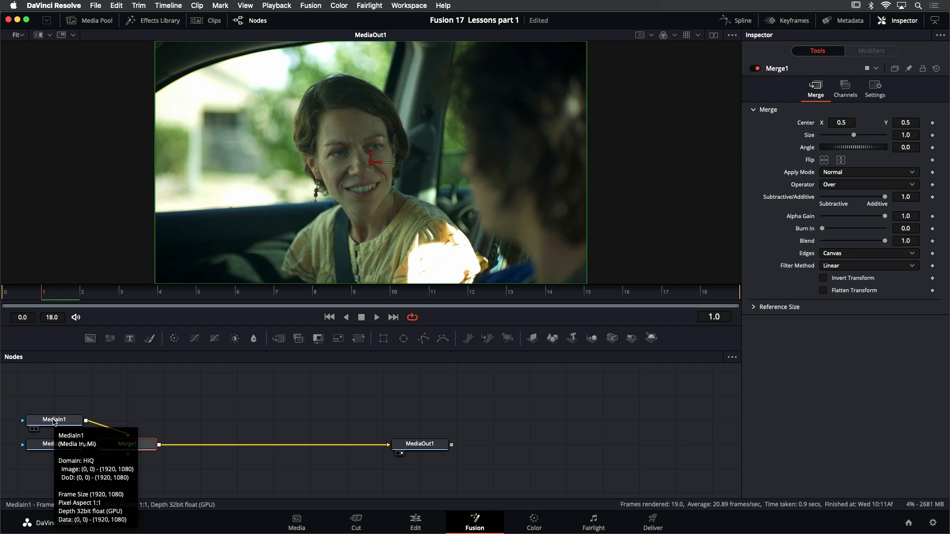
pyautogui.click(54, 422)
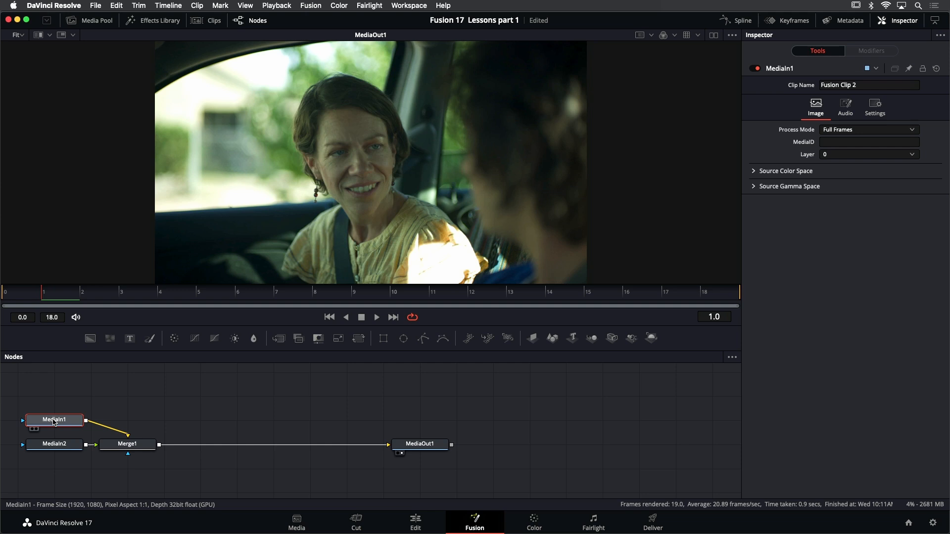
pyautogui.moveTo(62, 424)
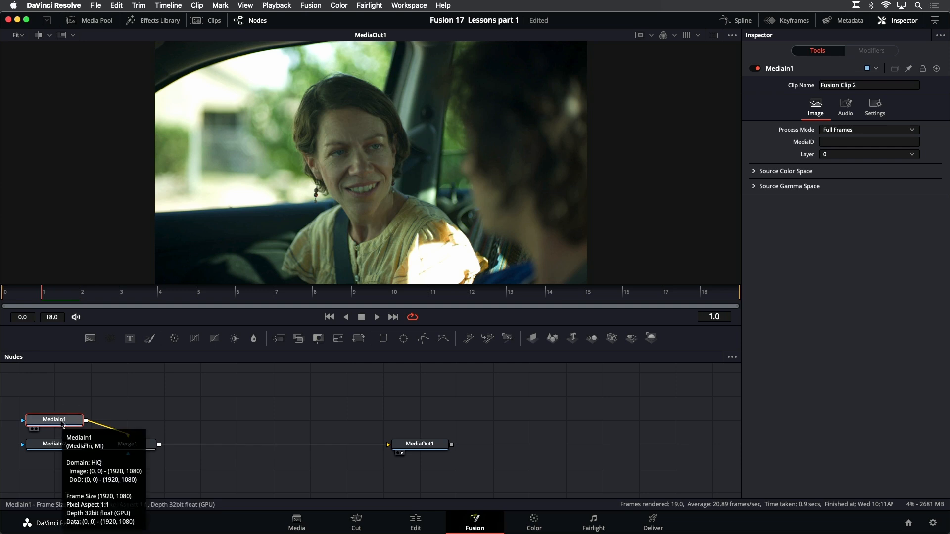
pyautogui.press('1')
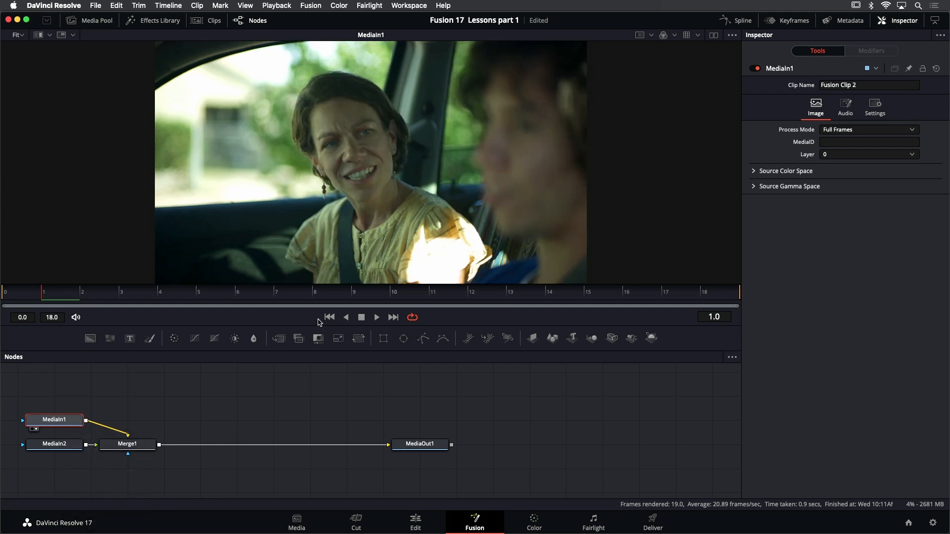
pyautogui.click(376, 318)
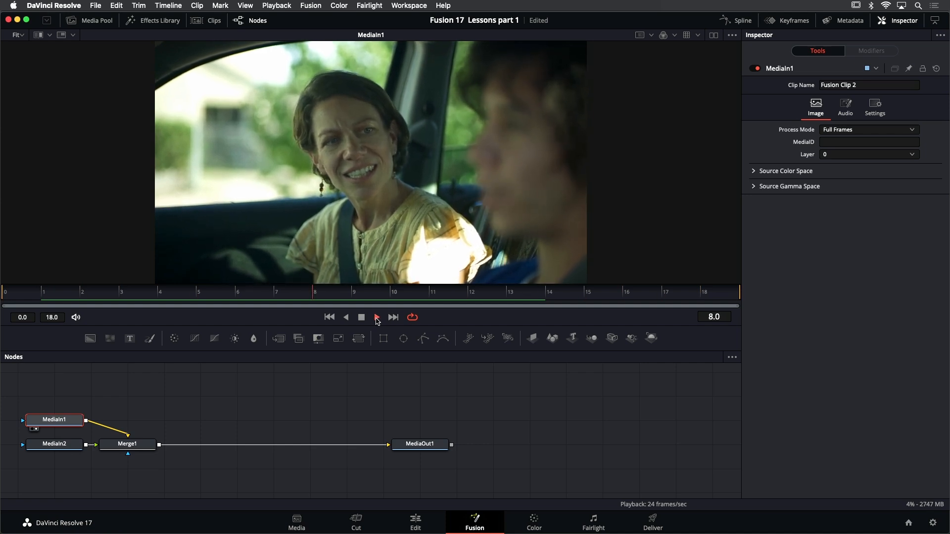
pyautogui.click(363, 321)
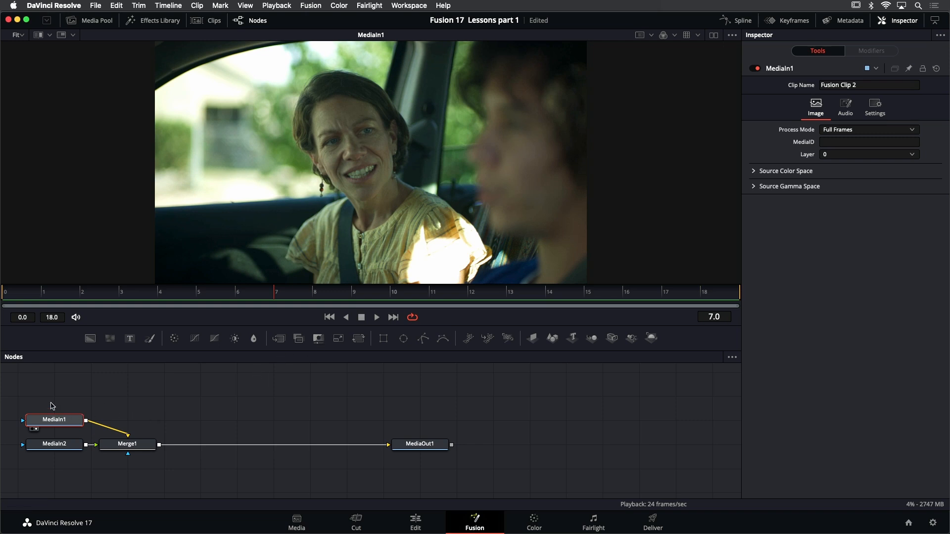
# Rename the MediaIn1 node to DRIVER.
pyautogui.rightClick(783, 71)
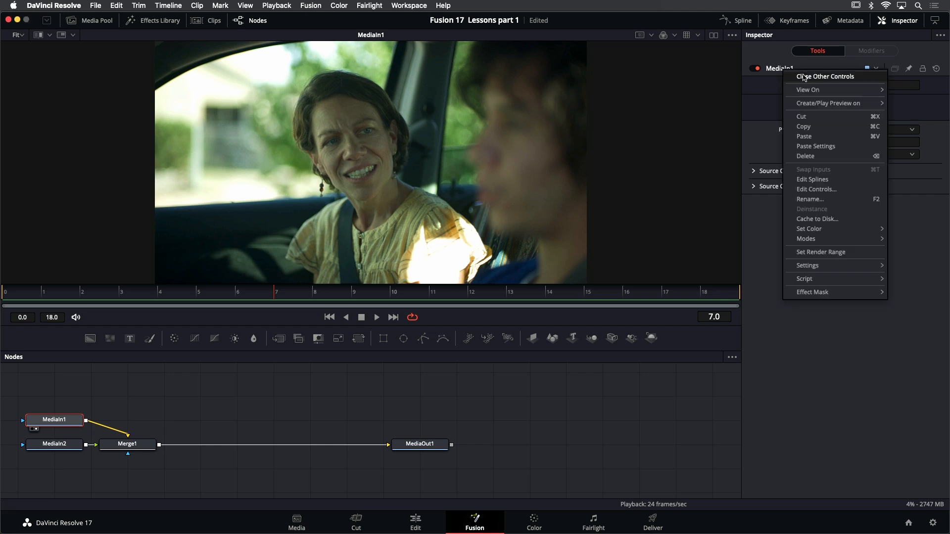
pyautogui.click(826, 200)
pyautogui.write('DRIVER')
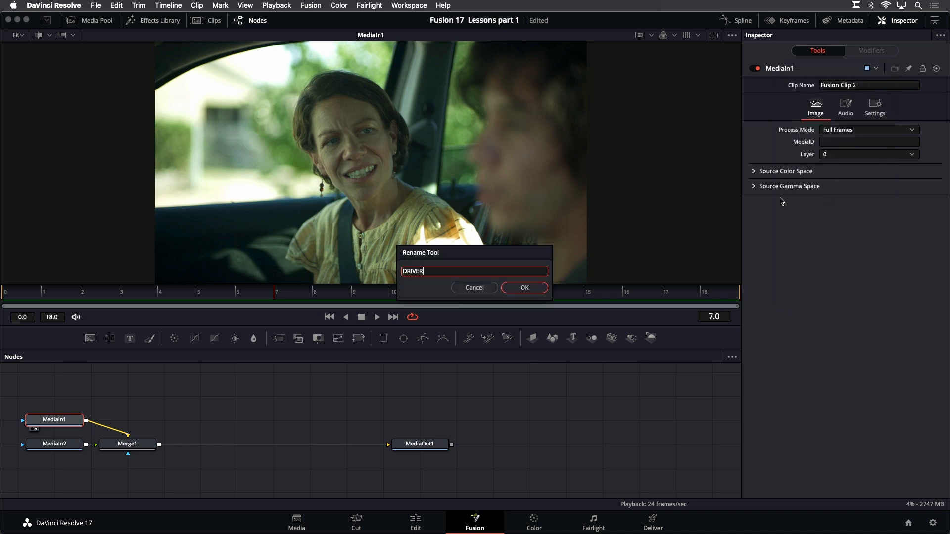
pyautogui.press('Return')
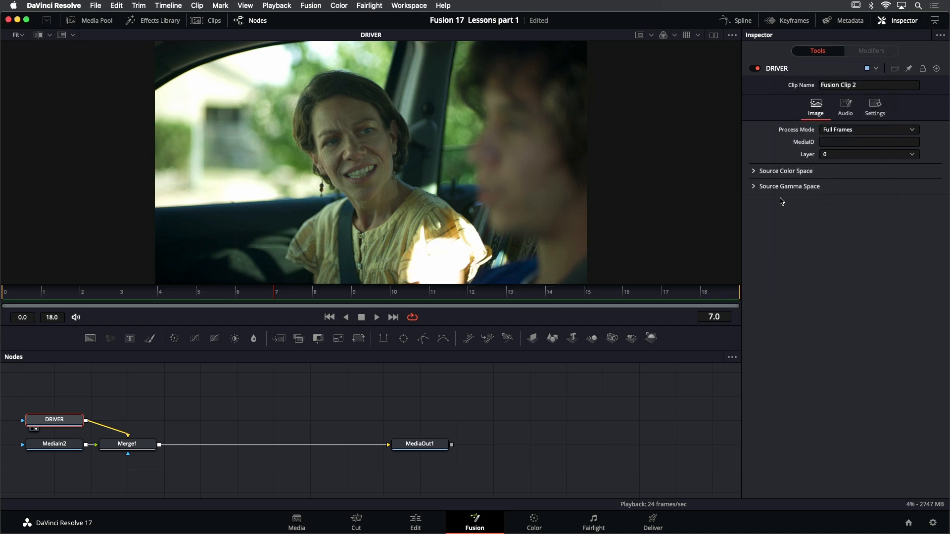
# View the MediaIn2 node in the viewer, play it back, and return to the first frame.
pyautogui.click(67, 448)
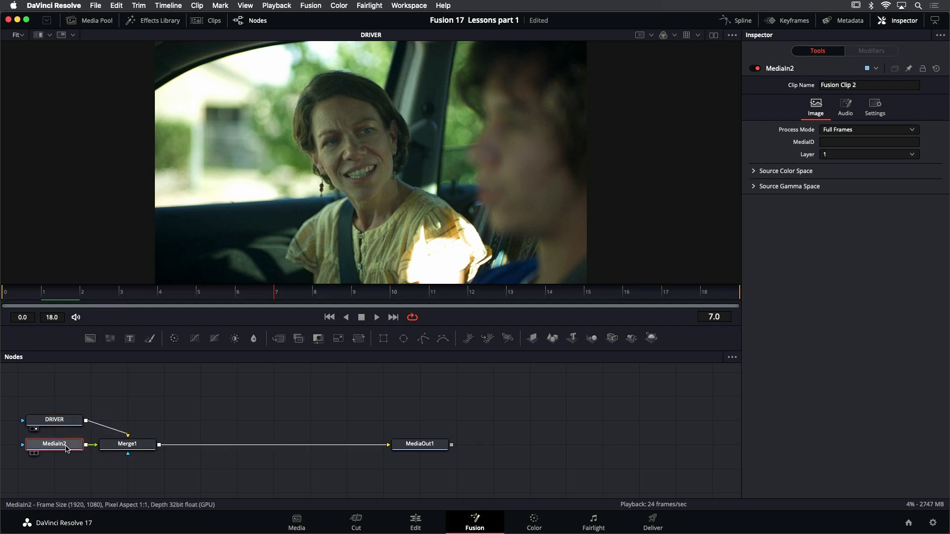
pyautogui.press('1')
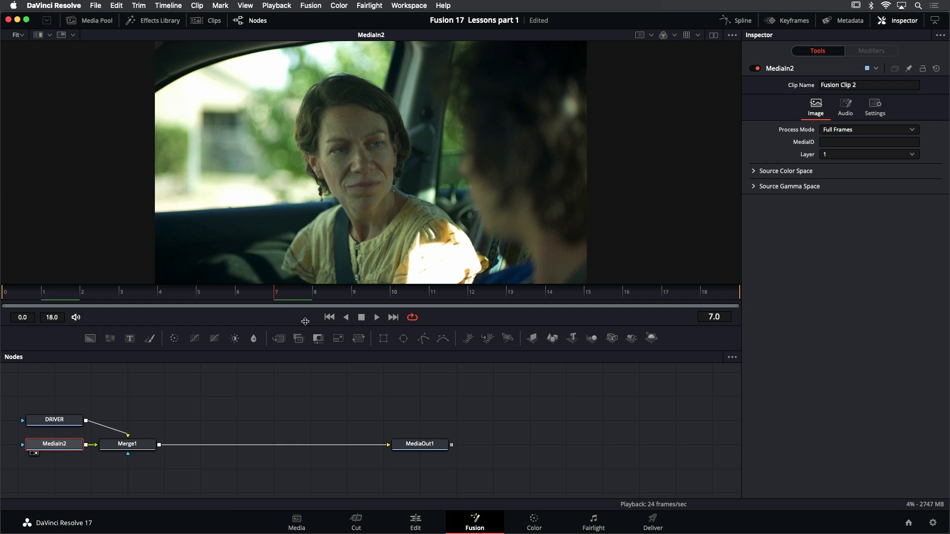
pyautogui.click(376, 317)
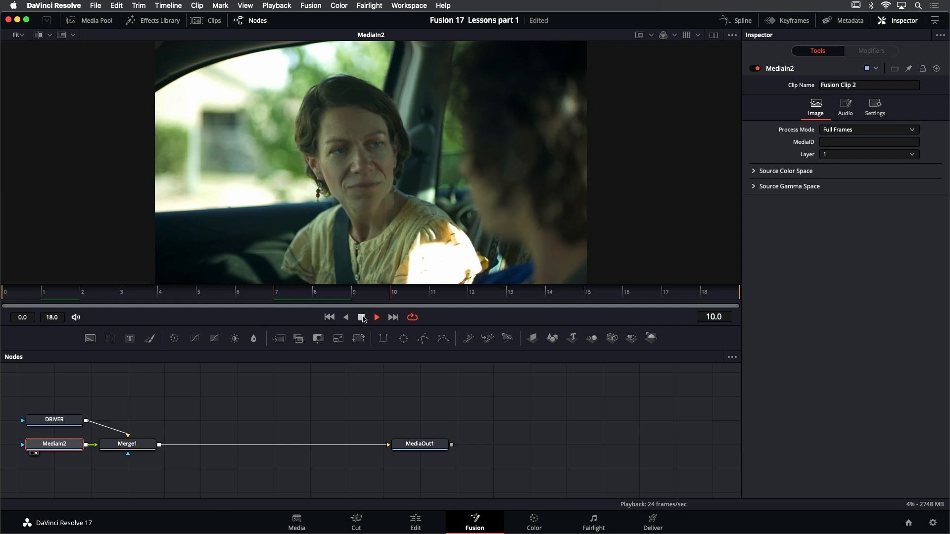
pyautogui.click(360, 317)
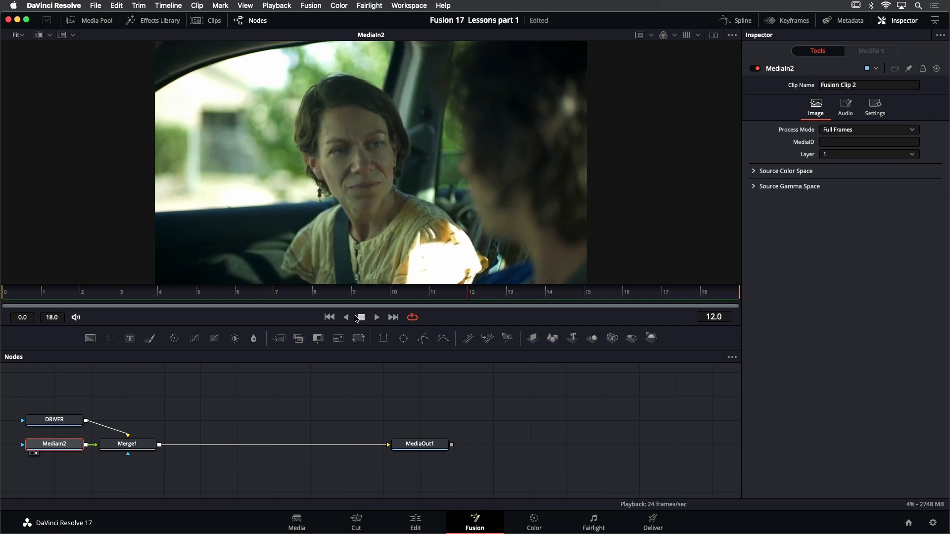
pyautogui.click(329, 317)
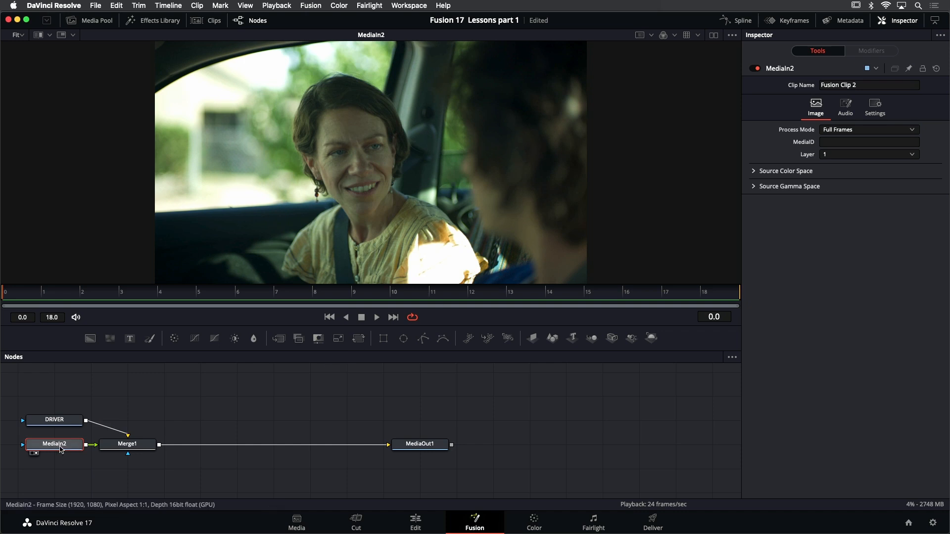
# Rename the MediaIn2 node to PASSENGER.
pyautogui.press('F2')
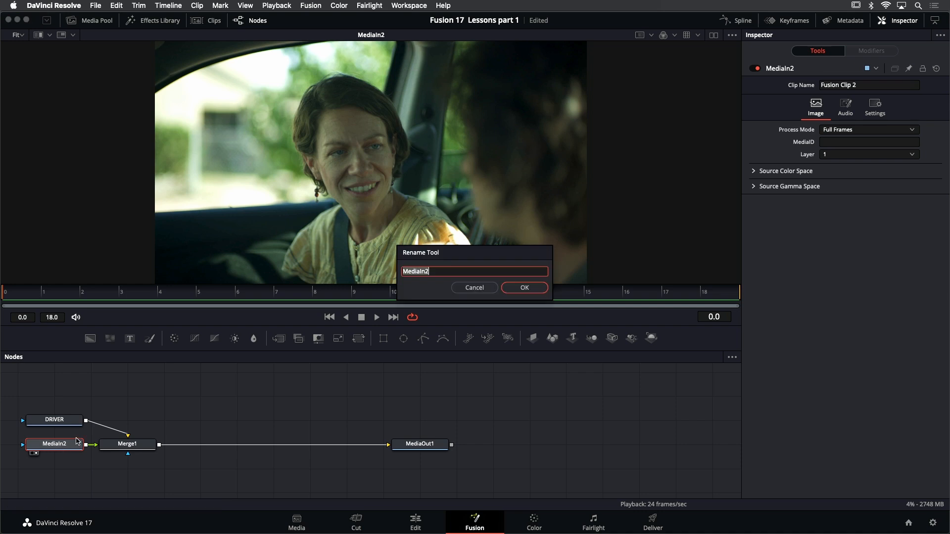
pyautogui.write('PASSENGER')
pyautogui.press('Return')
# Rearrange the node tree with PASSENGER directly above Merge1 and DRIVER in line to the left of Merge1.
pyautogui.moveTo(176, 393); pyautogui.dragTo(323, 397)
pyautogui.click(321, 396)
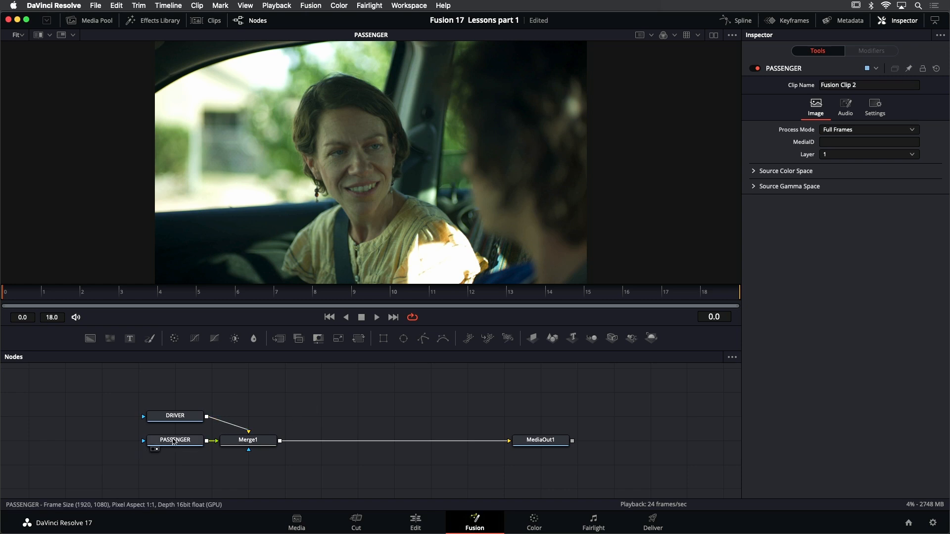
pyautogui.moveTo(177, 444); pyautogui.dragTo(250, 375)
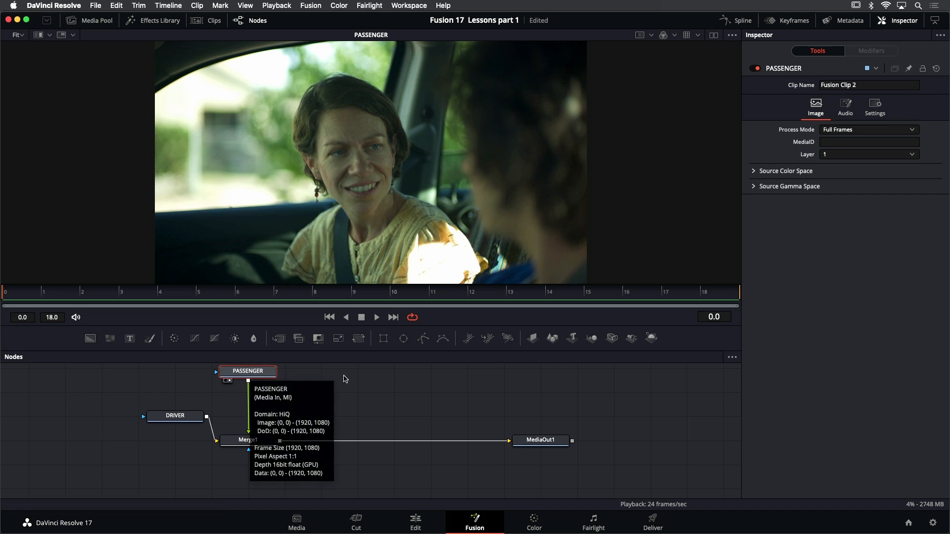
pyautogui.moveTo(182, 422); pyautogui.dragTo(148, 449)
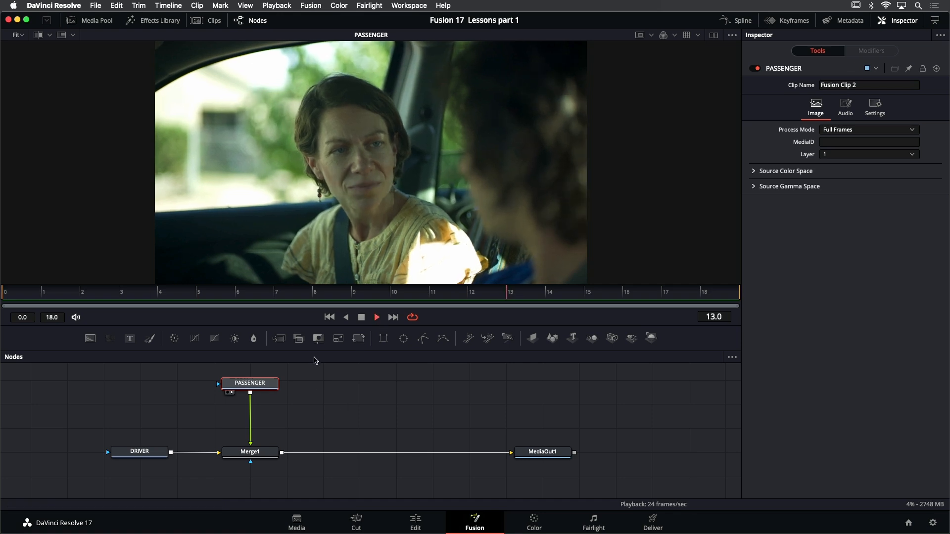
# Increase the vertical gap between the PASSENGER and Merge1 nodes, stop playback, and return to the first frame.
pyautogui.moveTo(308, 390); pyautogui.dragTo(303, 403)
pyautogui.moveTo(241, 396); pyautogui.dragTo(242, 372)
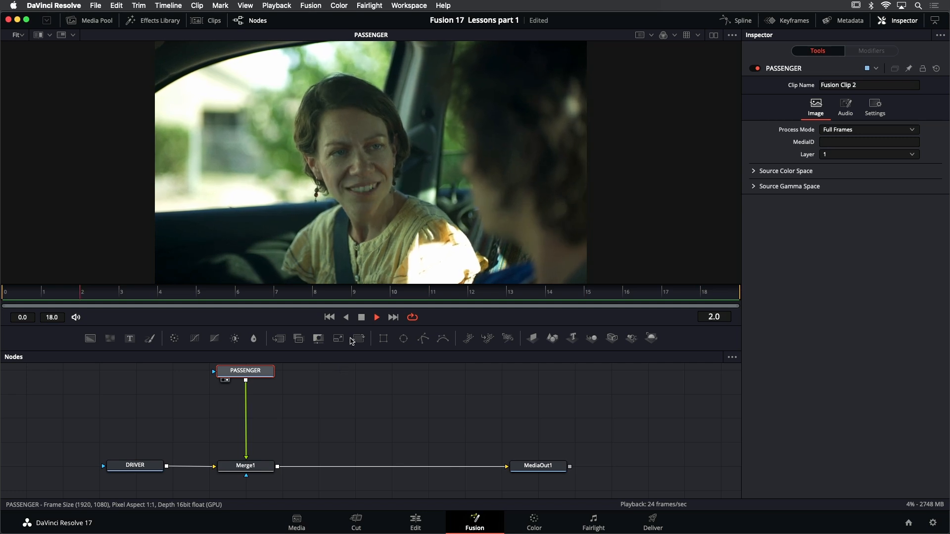
pyautogui.click(361, 318)
pyautogui.click(329, 317)
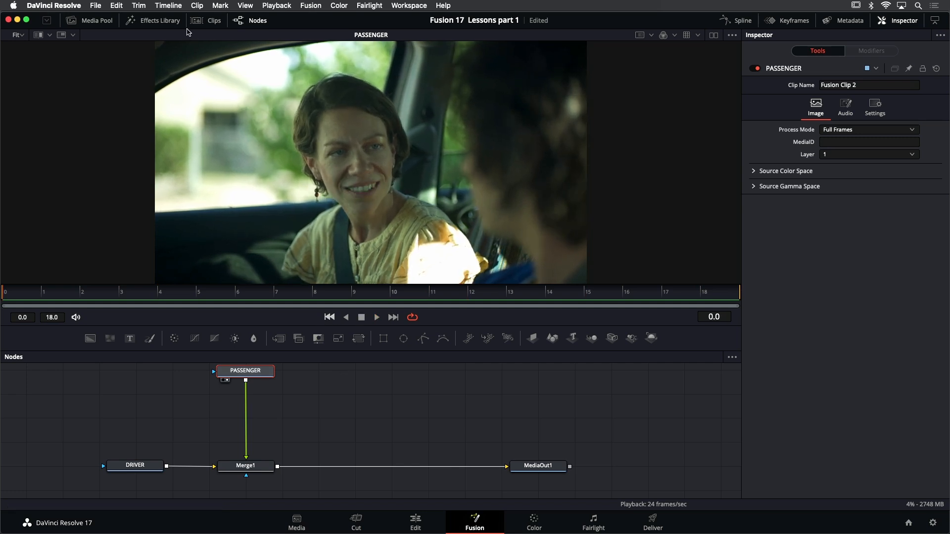
# Insert a Tracker node from the Tracking effects between PASSENGER and Merge1, and close the Effects Library.
pyautogui.click(159, 22)
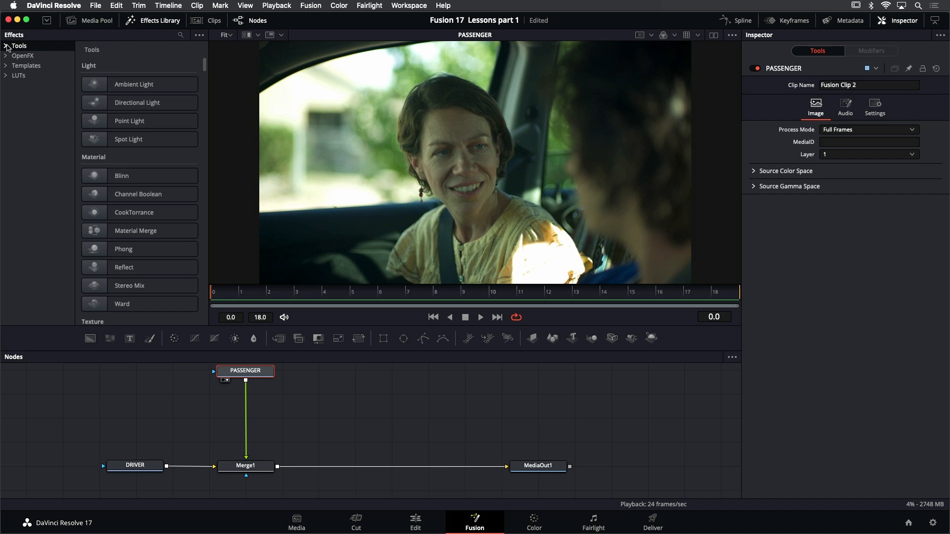
pyautogui.click(6, 46)
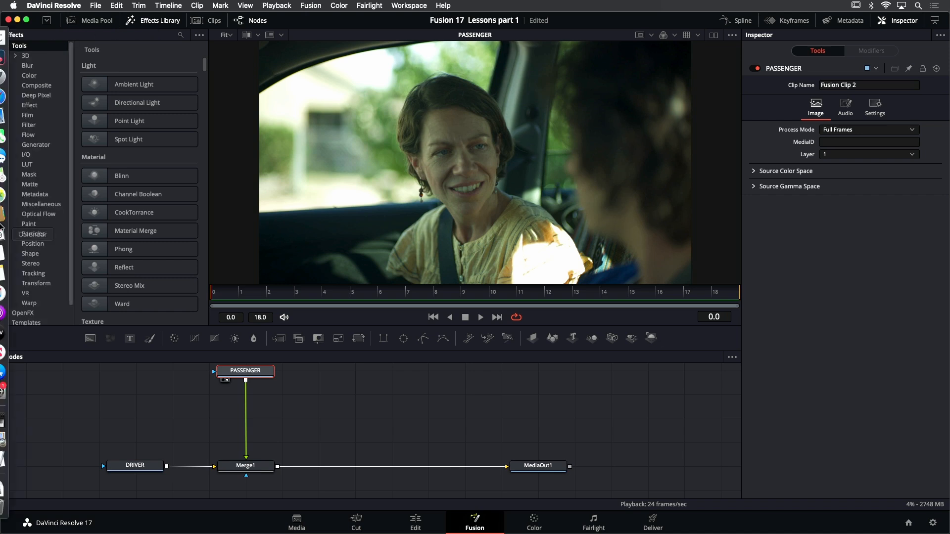
pyautogui.click(36, 283)
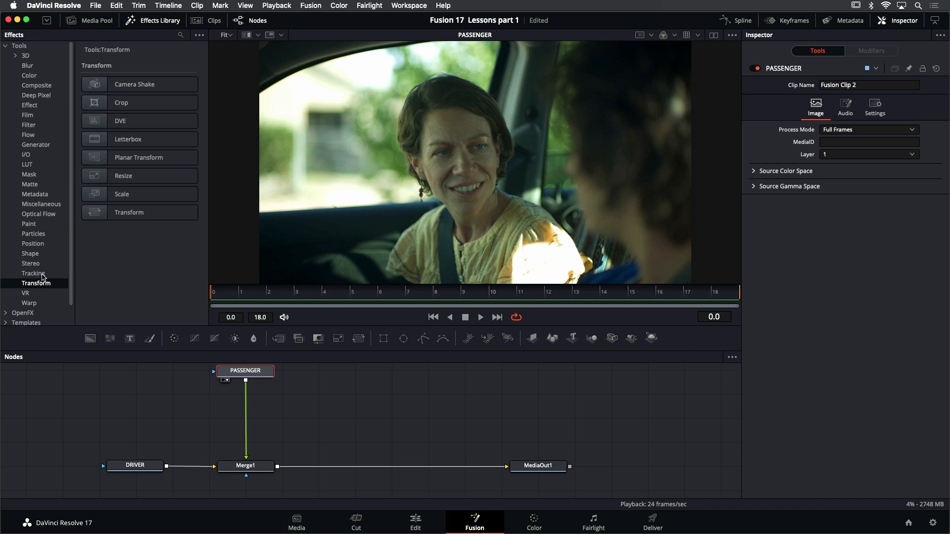
pyautogui.click(43, 275)
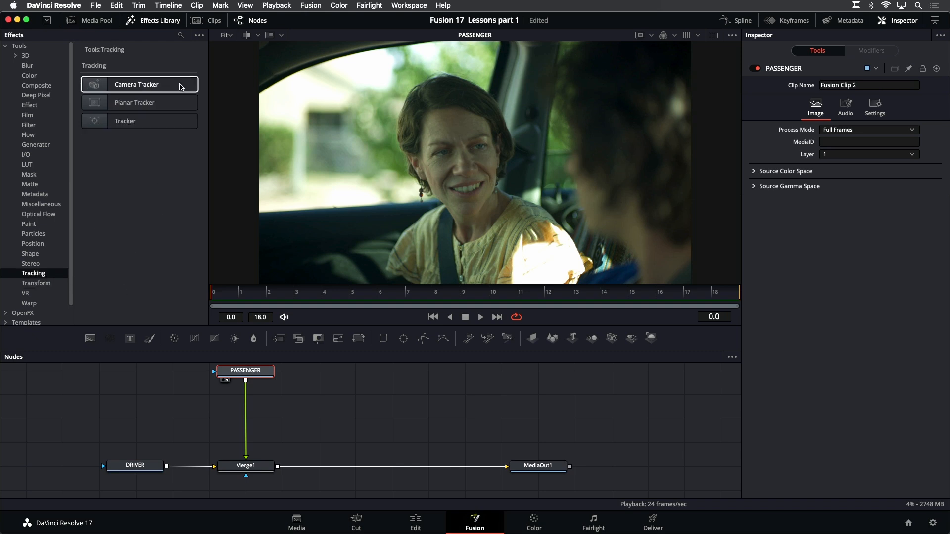
pyautogui.click(158, 125)
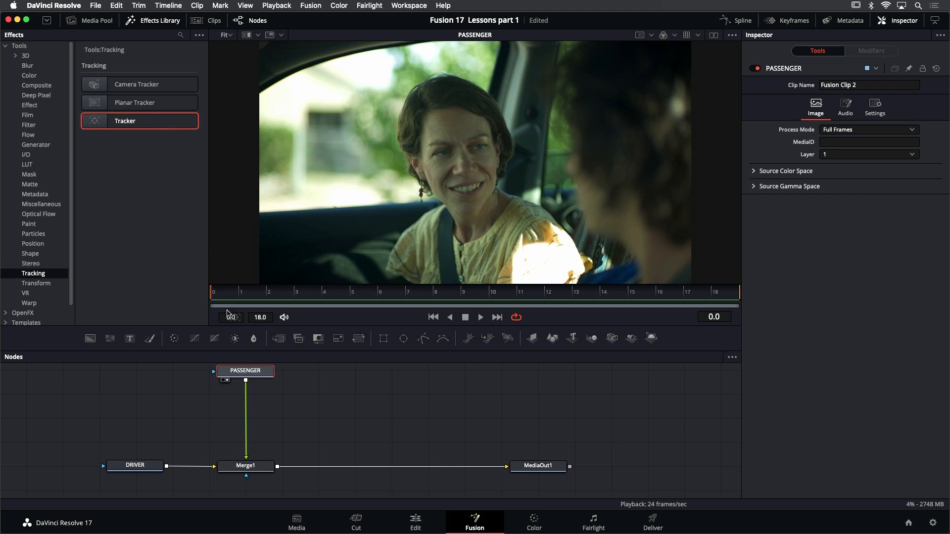
pyautogui.moveTo(228, 313); pyautogui.dragTo(247, 400)
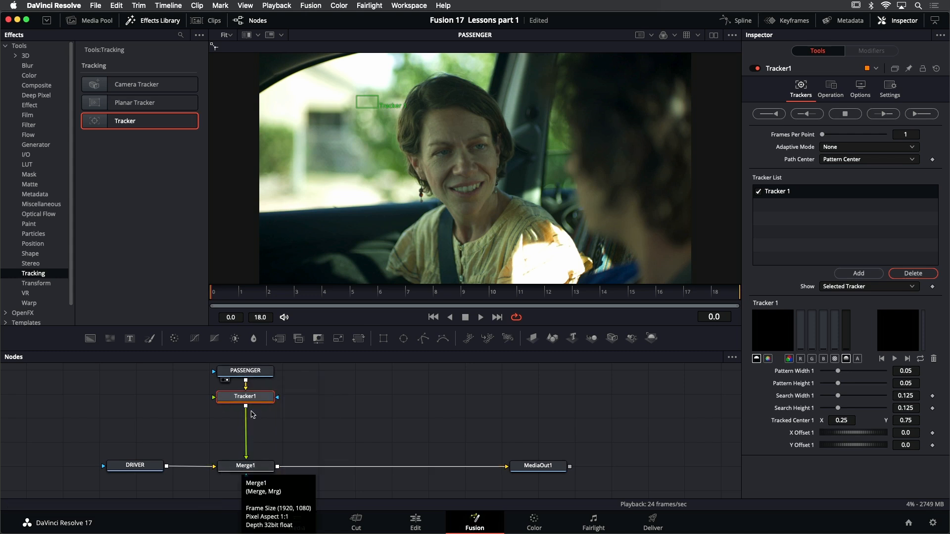
pyautogui.click(160, 20)
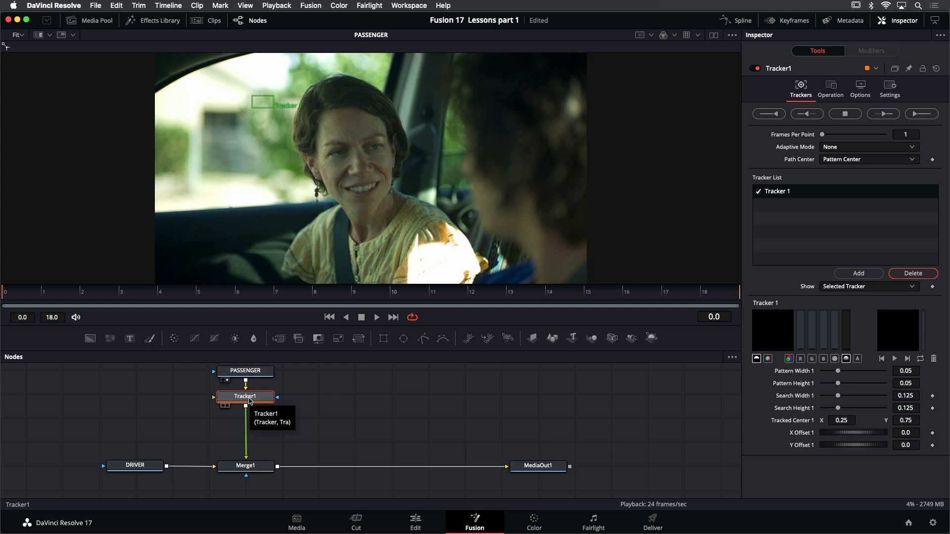
# View Tracker1 and resize Tracker 1's pattern box to about 0.035 by 0.048 and its search area to about 0.109 by 0.131.
pyautogui.press('1')
pyautogui.scroll(4, 300, 129)
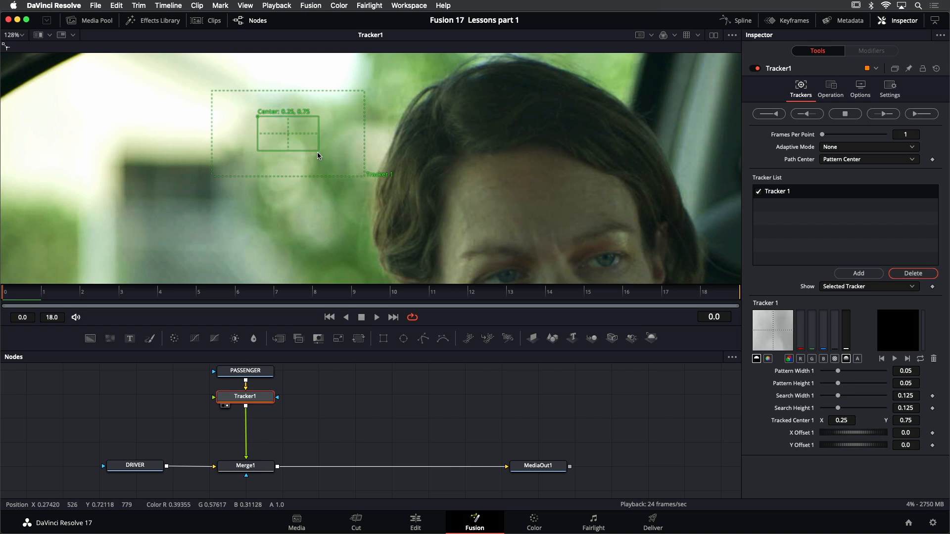
pyautogui.moveTo(319, 151); pyautogui.dragTo(293, 150)
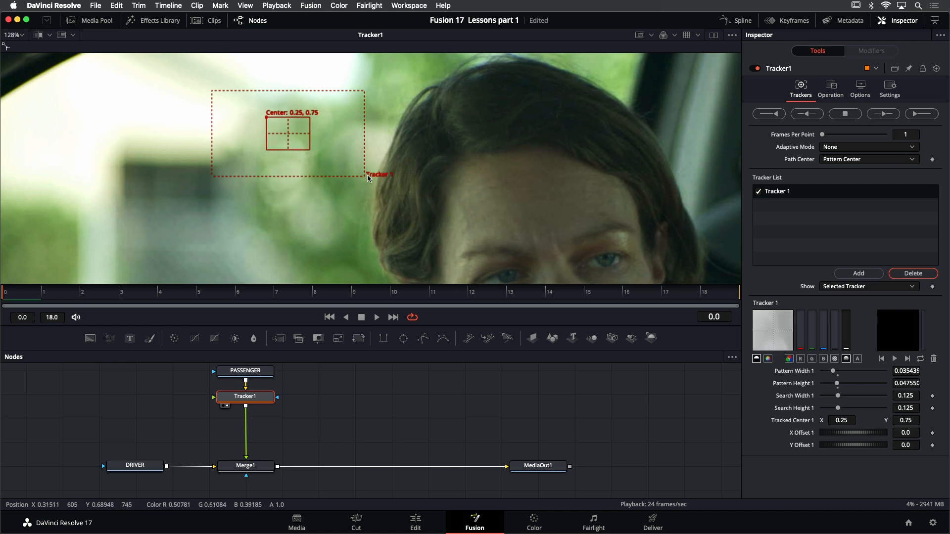
pyautogui.moveTo(367, 175); pyautogui.dragTo(354, 177)
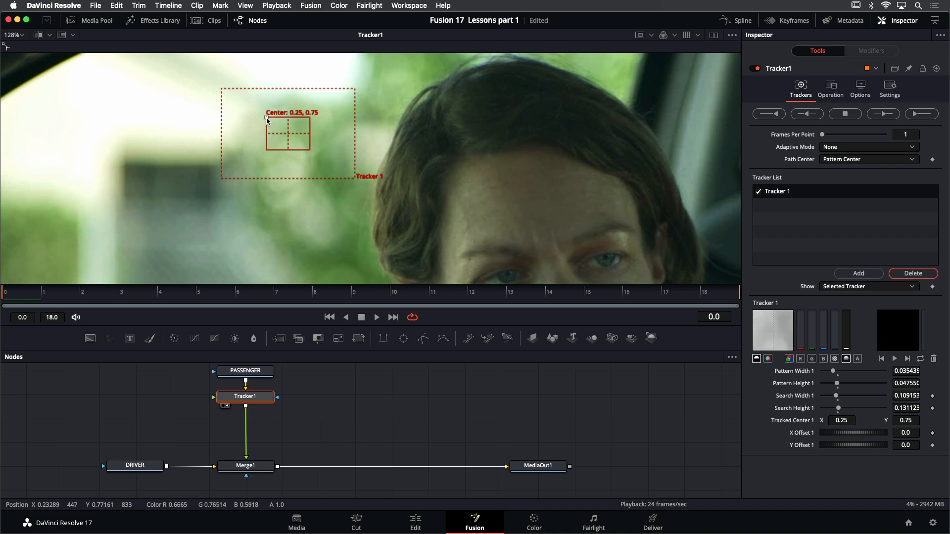
# Move Tracker 1 onto the car pillar beside the passenger's head and fit the whole frame in the viewer.
pyautogui.moveTo(266, 120); pyautogui.dragTo(660, 143)
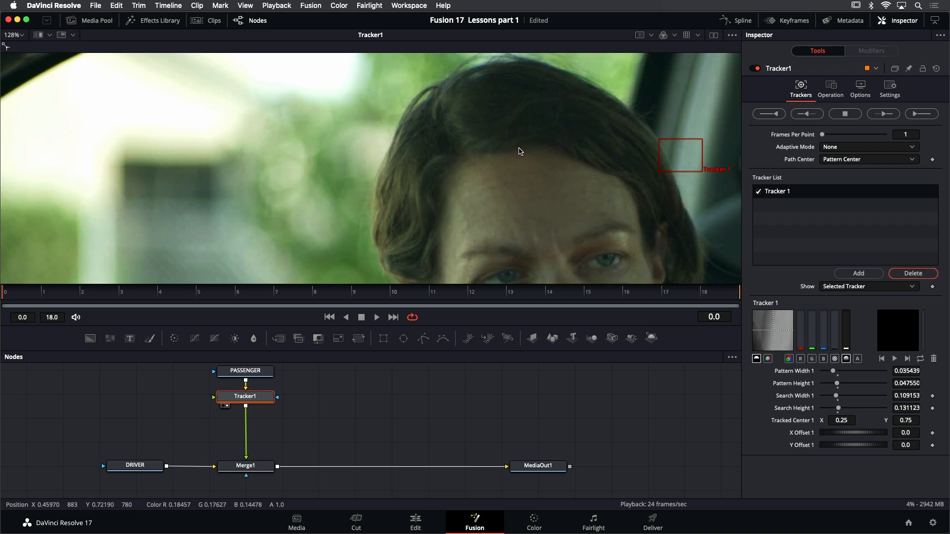
pyautogui.scroll(-4, 314, 123)
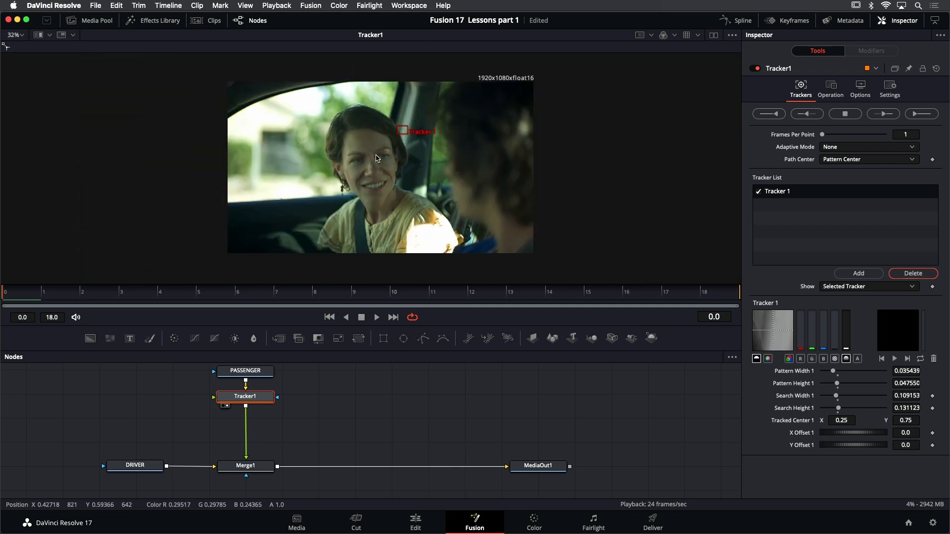
pyautogui.scroll(2, 428, 182)
pyautogui.moveTo(431, 162); pyautogui.dragTo(413, 173)
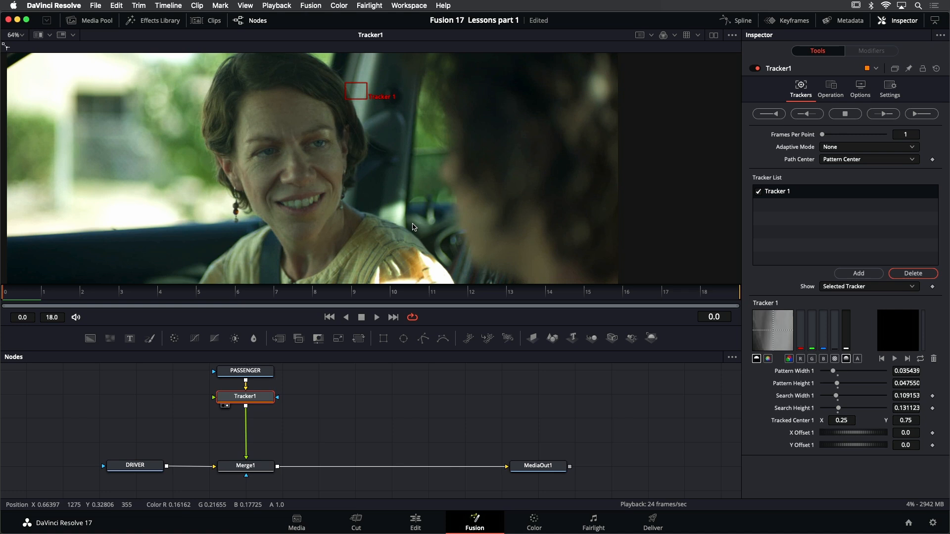
pyautogui.hotkey('ctrl', 'f')
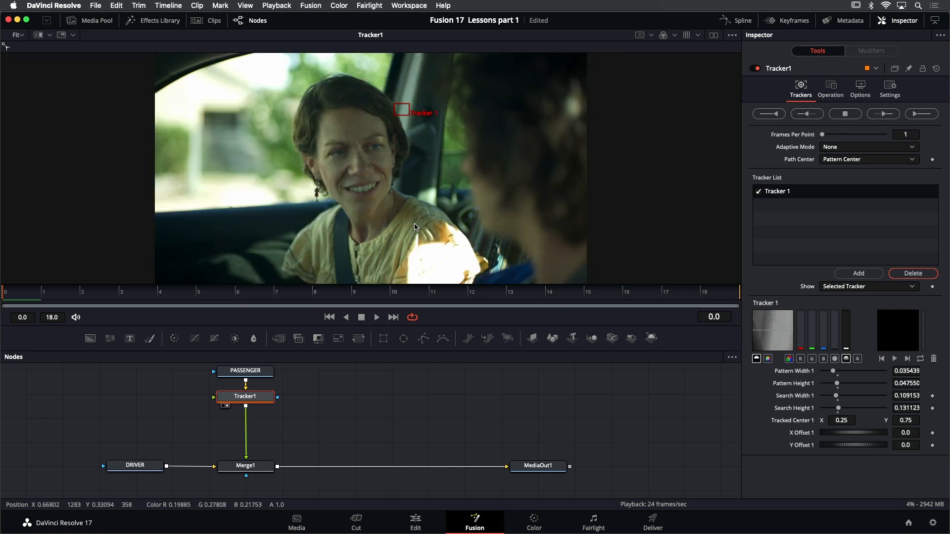
# Play the clip to check whether Tracker 1's spot on the pillar stays unobstructed, and return to the first frame.
pyautogui.click(381, 318)
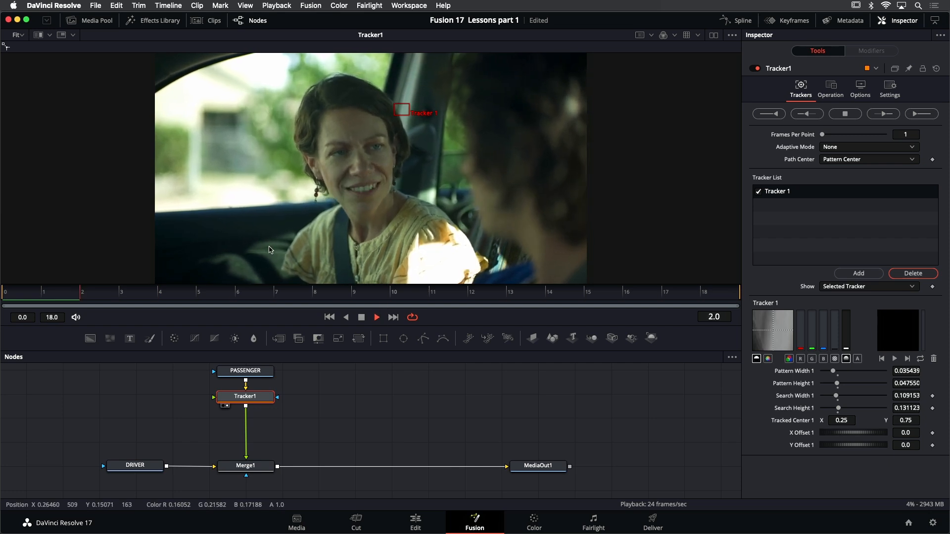
pyautogui.press('space')
pyautogui.scroll(3, 414, 225)
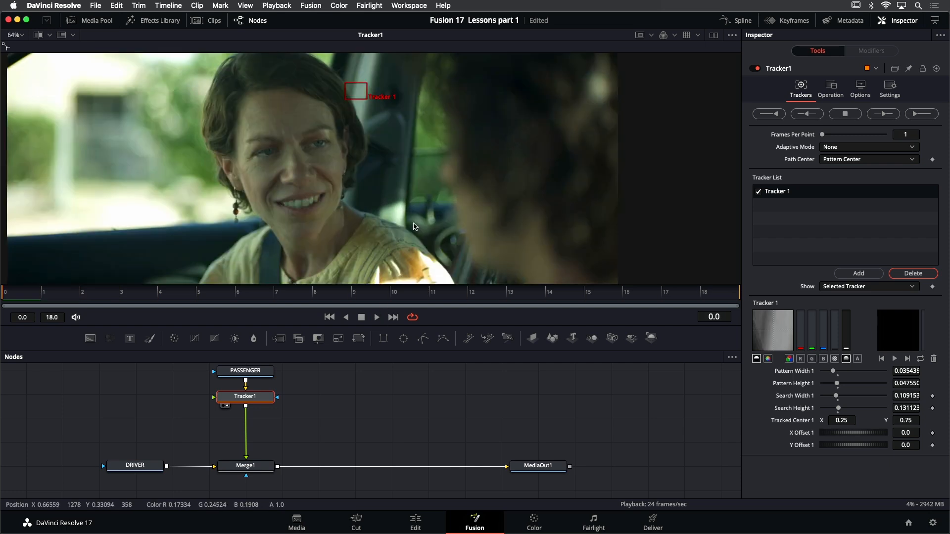
pyautogui.hotkey('shift', 'z')
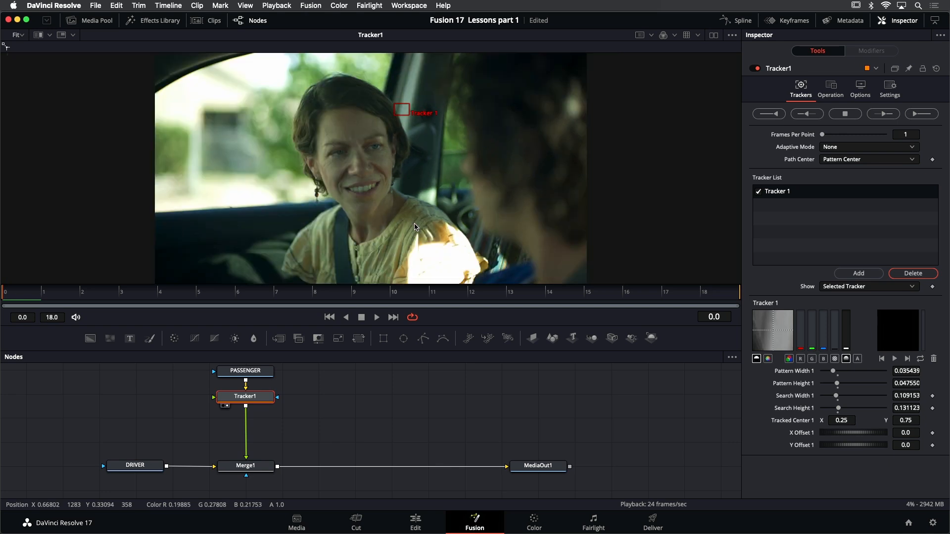
pyautogui.click(379, 318)
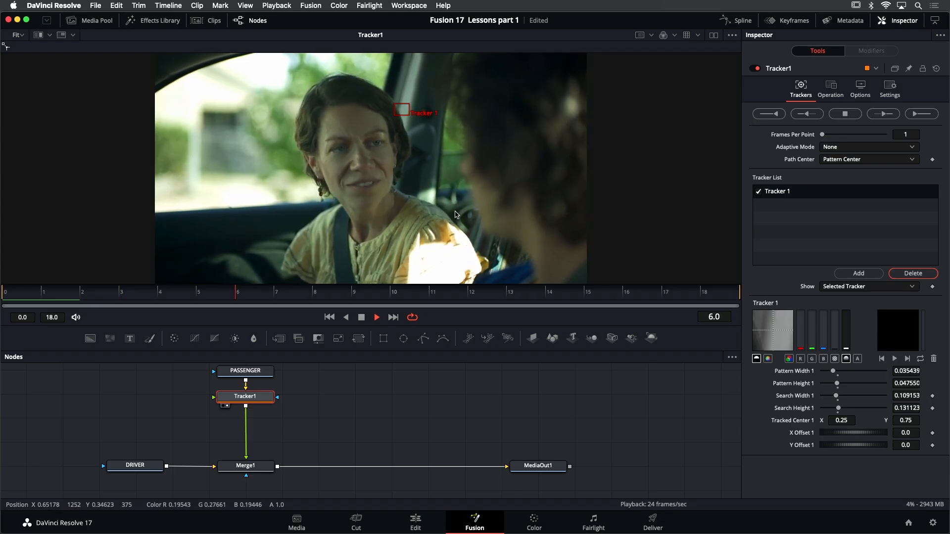
pyautogui.click(361, 317)
pyautogui.click(330, 317)
# Reposition Tracker 1 over the bright detail in the window between the passenger's shoulder and the driver's face.
pyautogui.moveTo(395, 105)
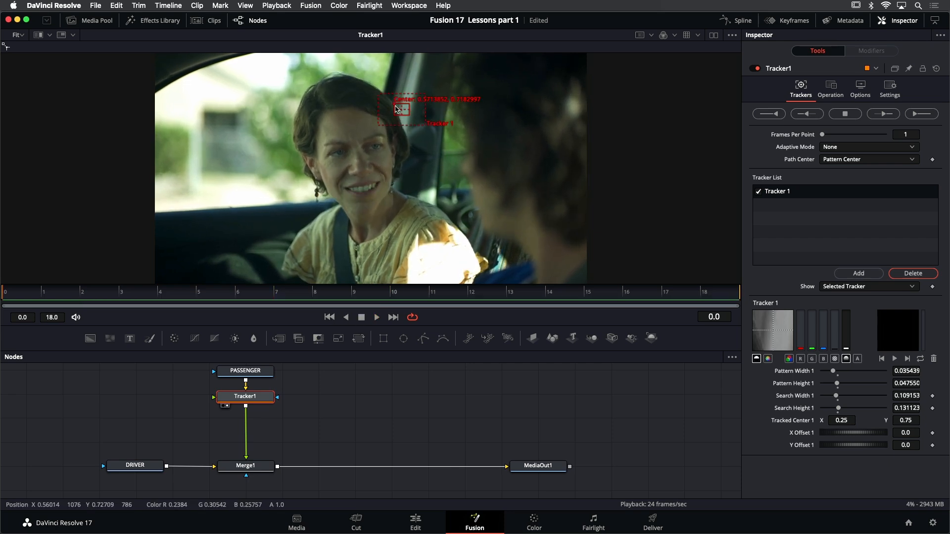
pyautogui.moveTo(395, 105); pyautogui.dragTo(427, 182)
pyautogui.scroll(4, 443, 198)
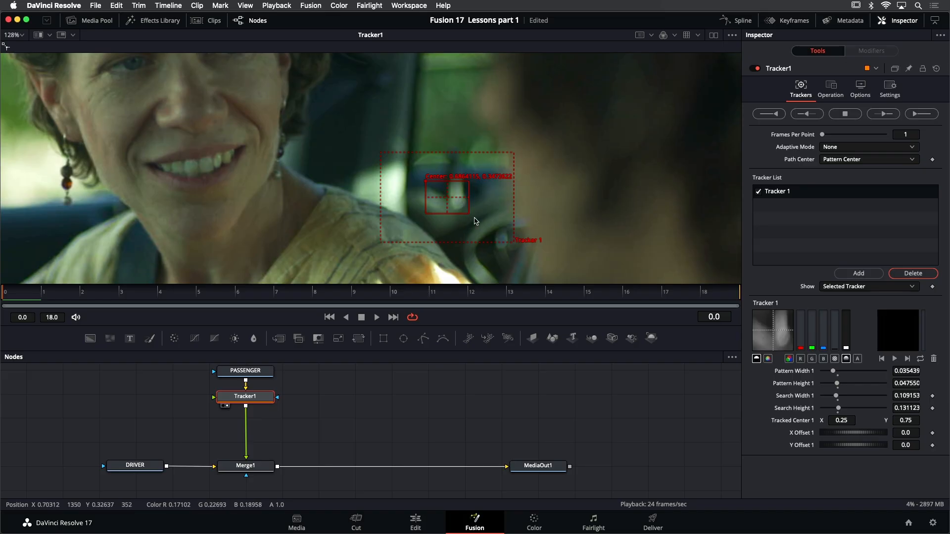
pyautogui.scroll(-2, 476, 216)
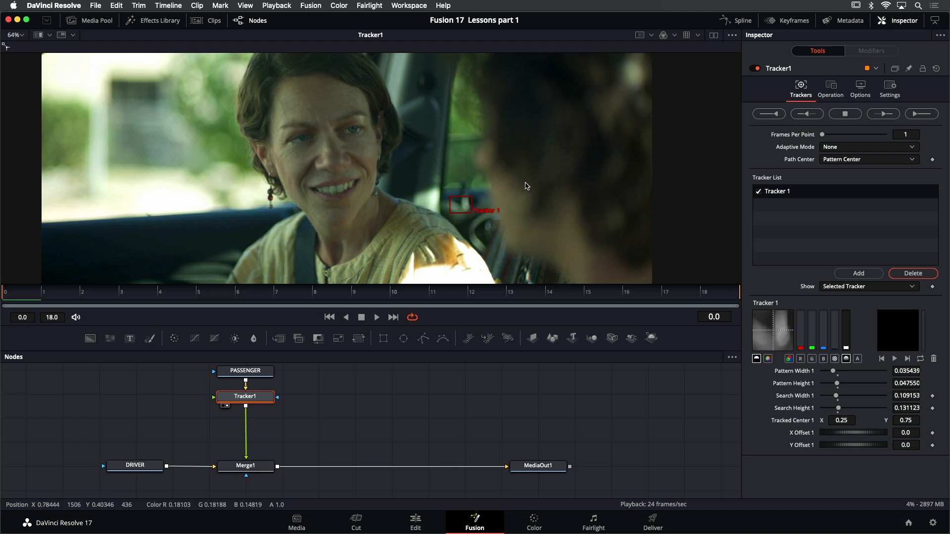
pyautogui.hotkey('shift', 'z')
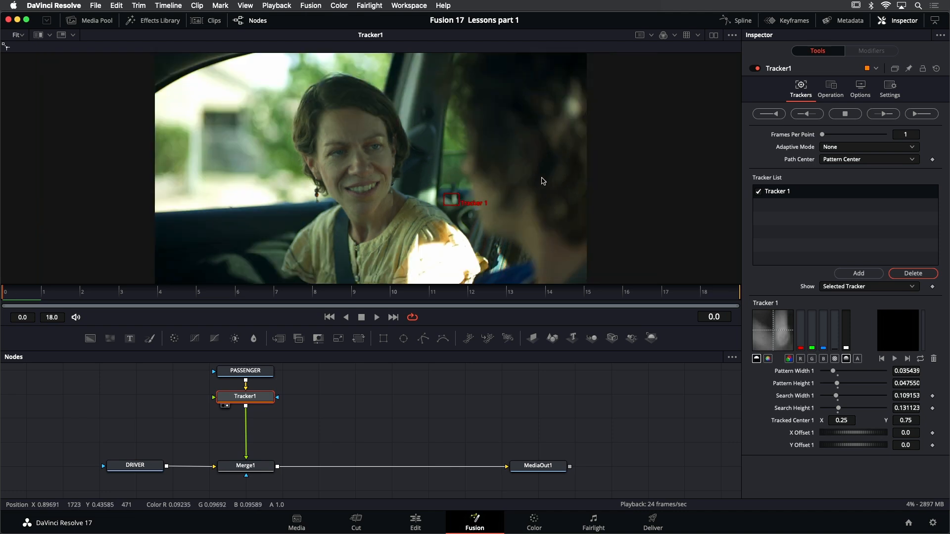
# Add two more trackers, then shrink and place Tracker 2 on the dark car pillar and Tracker 3 on the door behind the passenger's arm.
pyautogui.click(861, 274)
pyautogui.click(861, 274)
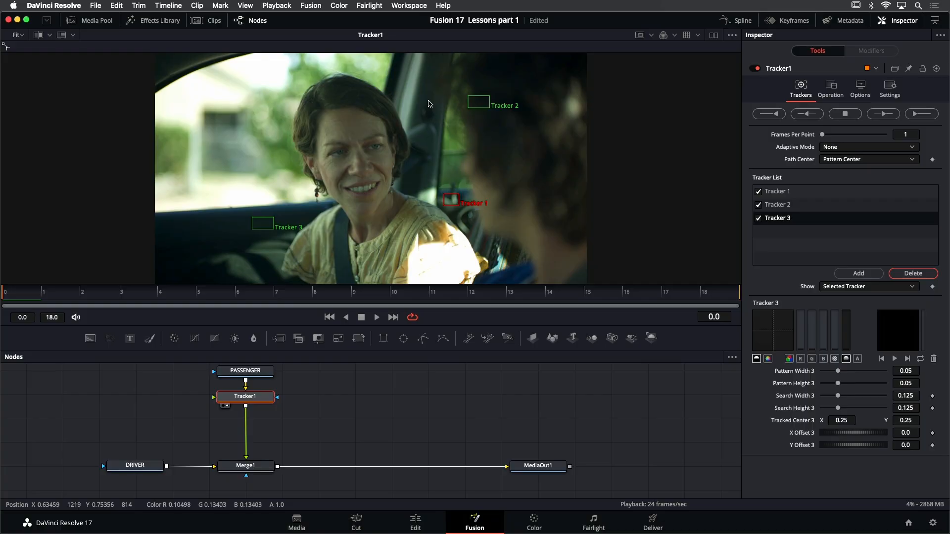
pyautogui.moveTo(468, 99); pyautogui.dragTo(449, 135)
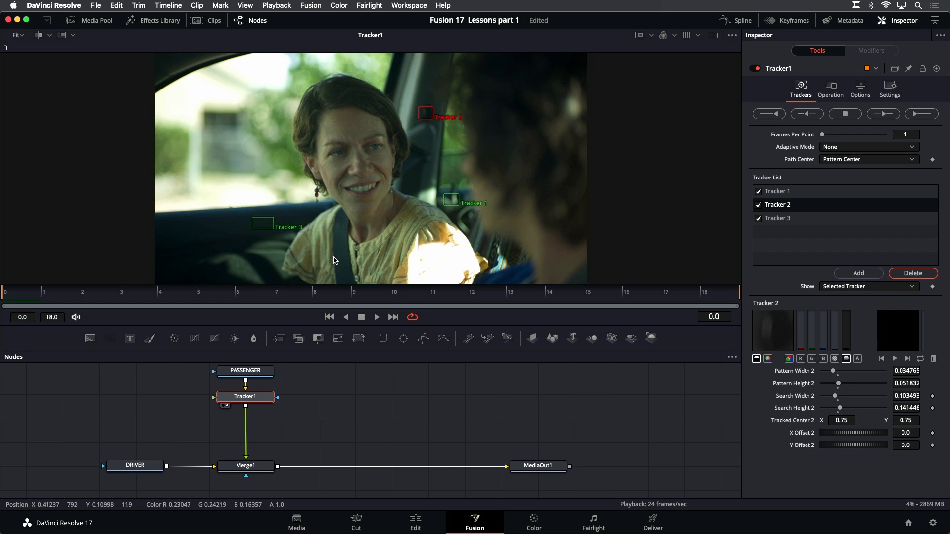
pyautogui.moveTo(253, 220); pyautogui.dragTo(248, 248)
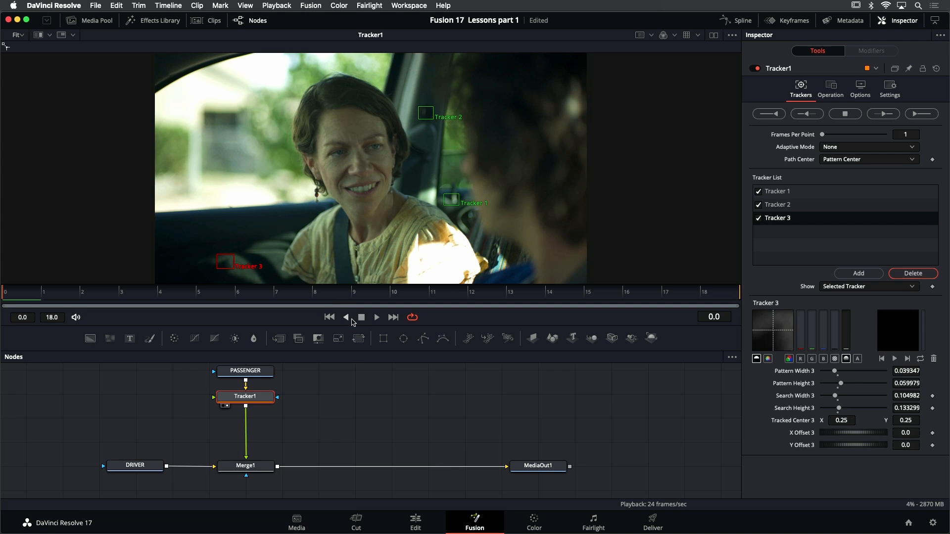
# Play the clip to check the three tracker positions for obstructions, and return to the first frame.
pyautogui.click(376, 318)
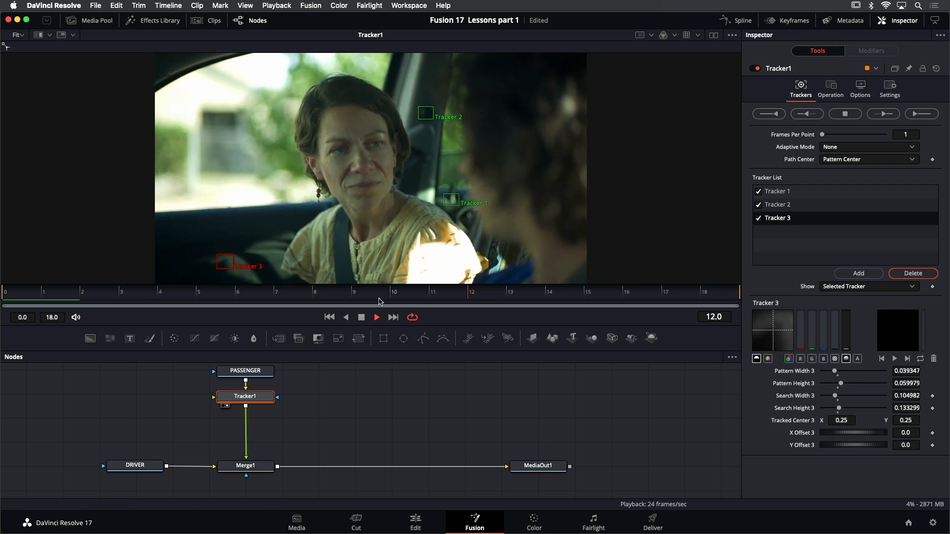
pyautogui.click(361, 316)
pyautogui.click(330, 317)
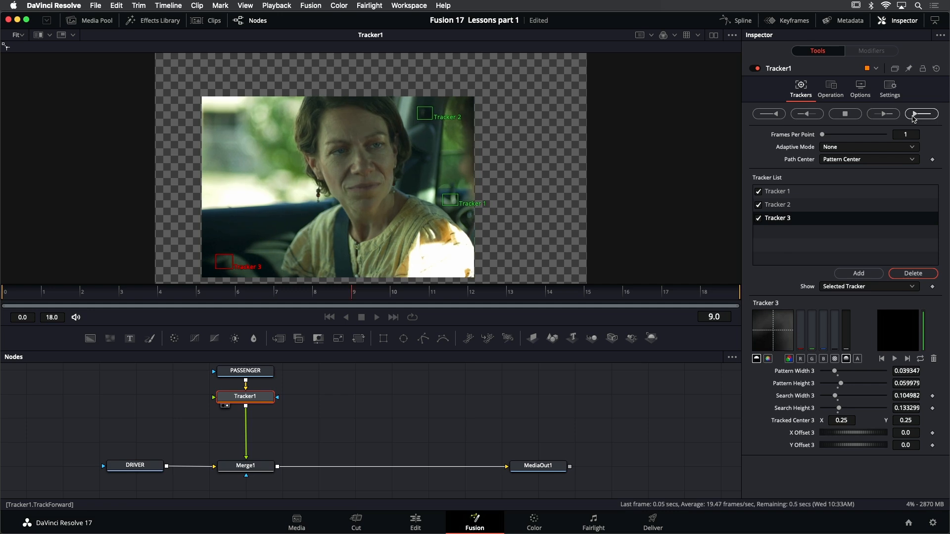
# Track all three points forward through the clip, dismiss the render report, and play back the tracked result.
pyautogui.click(913, 118)
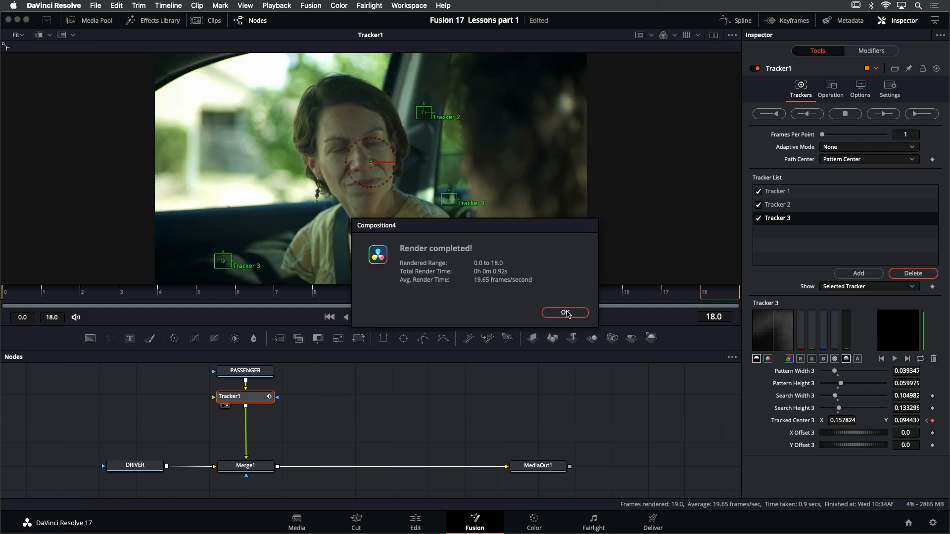
pyautogui.click(565, 313)
pyautogui.click(370, 317)
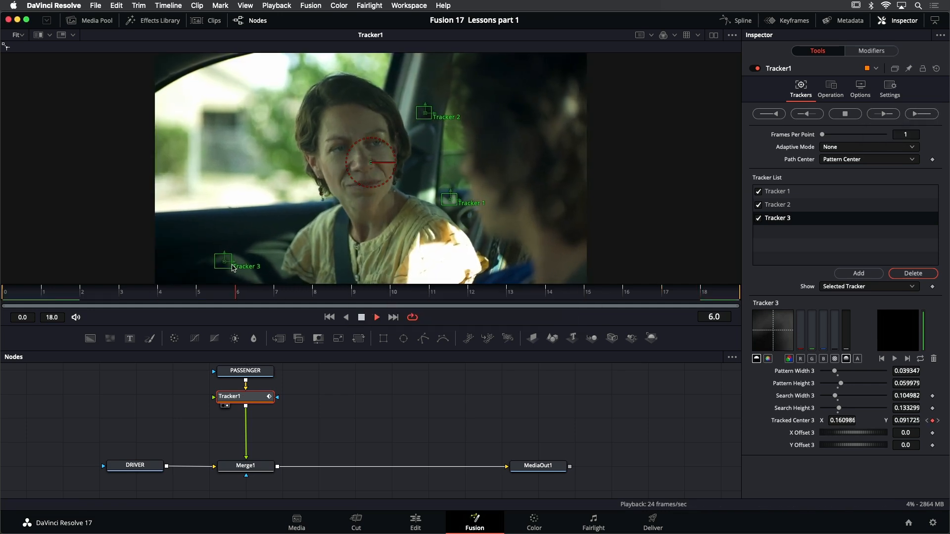
pyautogui.click(362, 318)
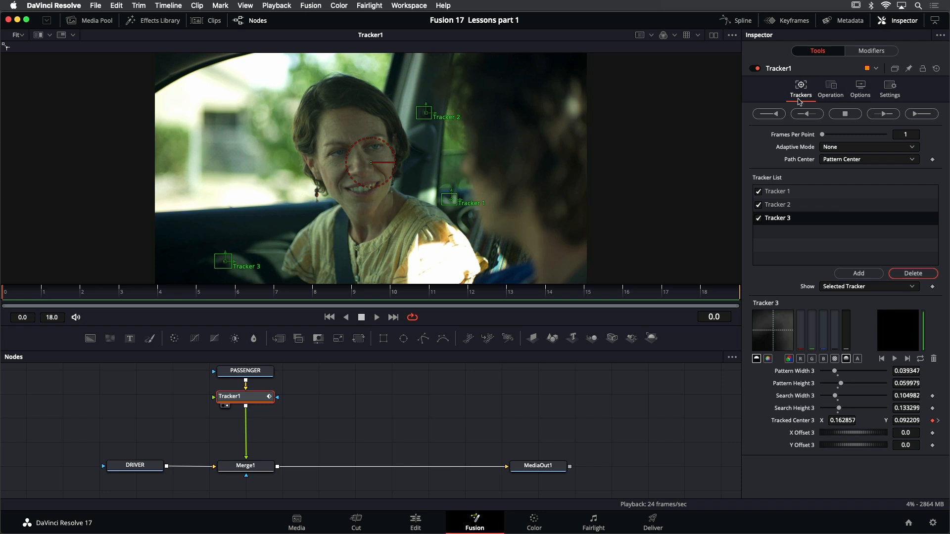
# Set Tracker1's operation to Match Move.
pyautogui.click(832, 87)
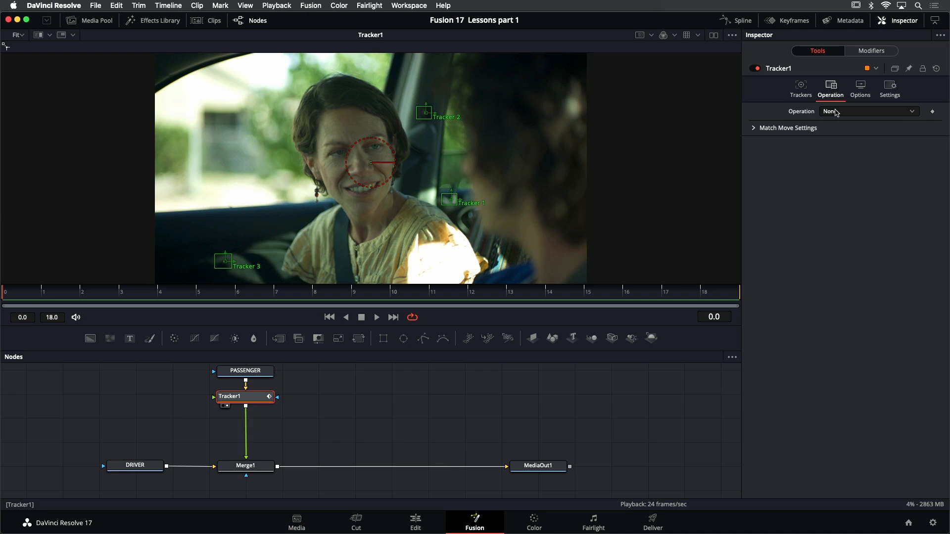
pyautogui.click(857, 112)
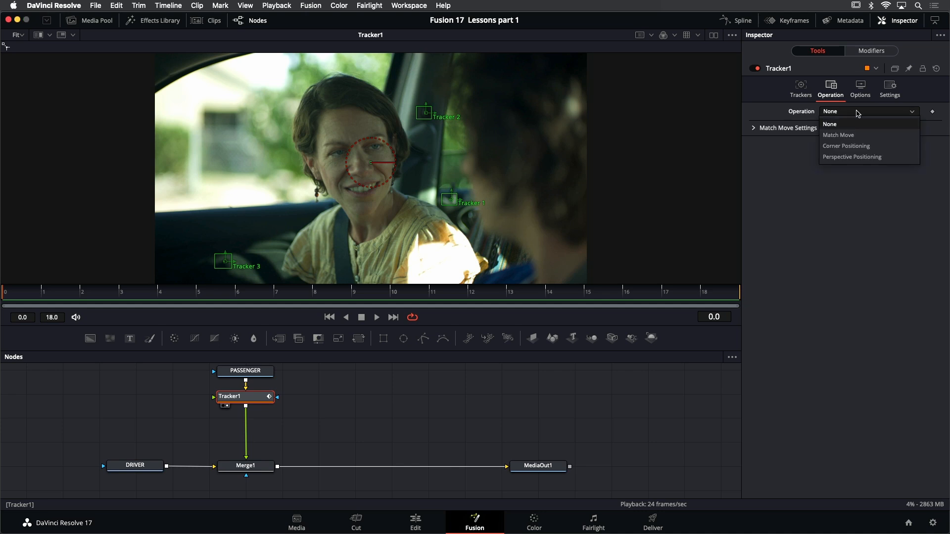
pyautogui.click(859, 136)
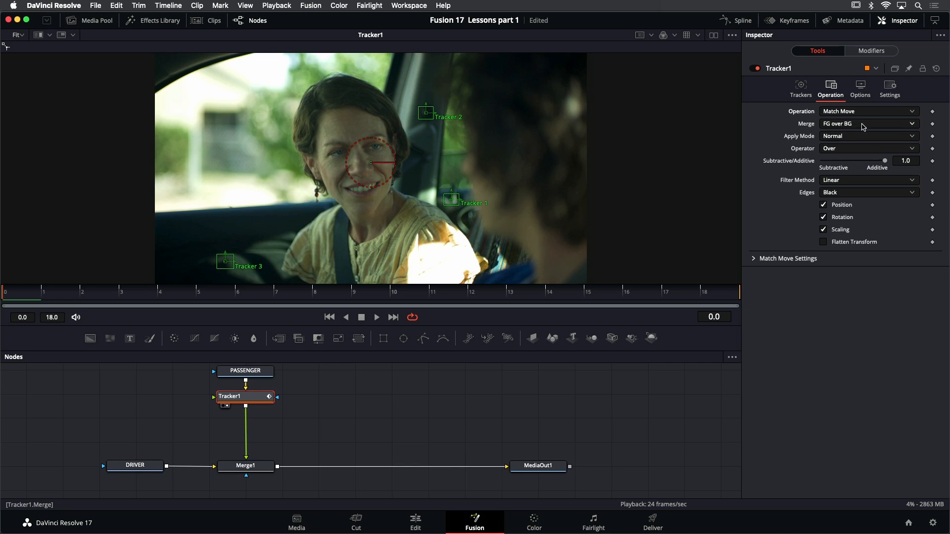
# Set Tracker1's Merge option to BG only.
pyautogui.click(865, 127)
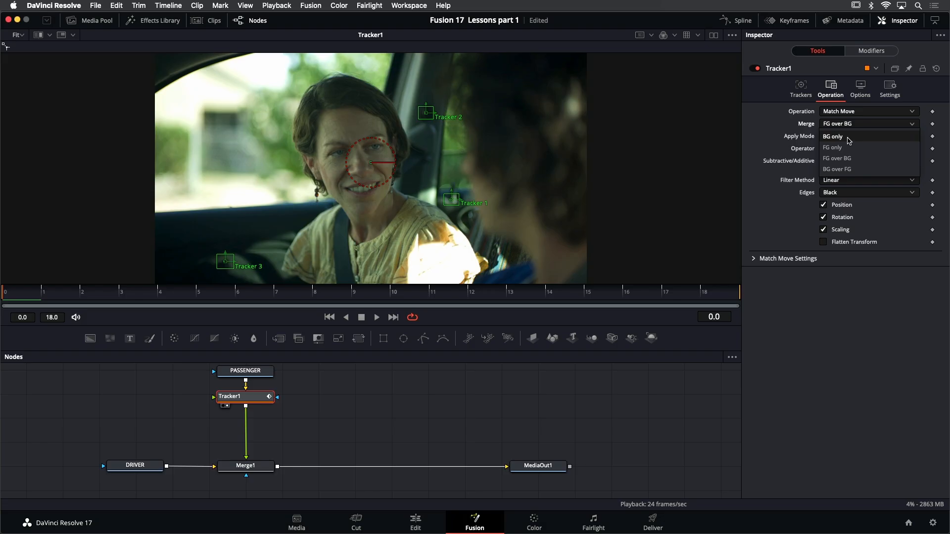
pyautogui.click(849, 141)
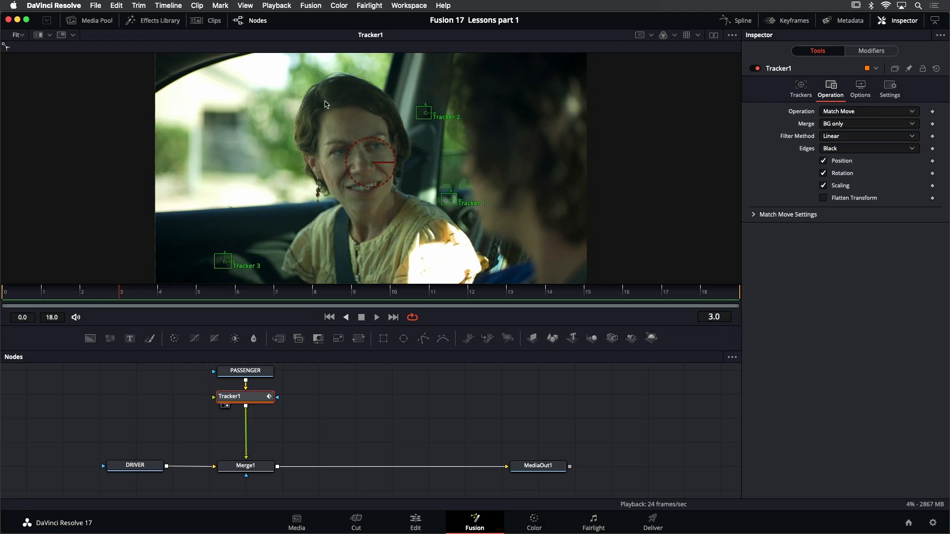
# Add an unconnected Polygon mask node beside the PASSENGER node and close the effects library.
pyautogui.scroll(1, 306, 395)
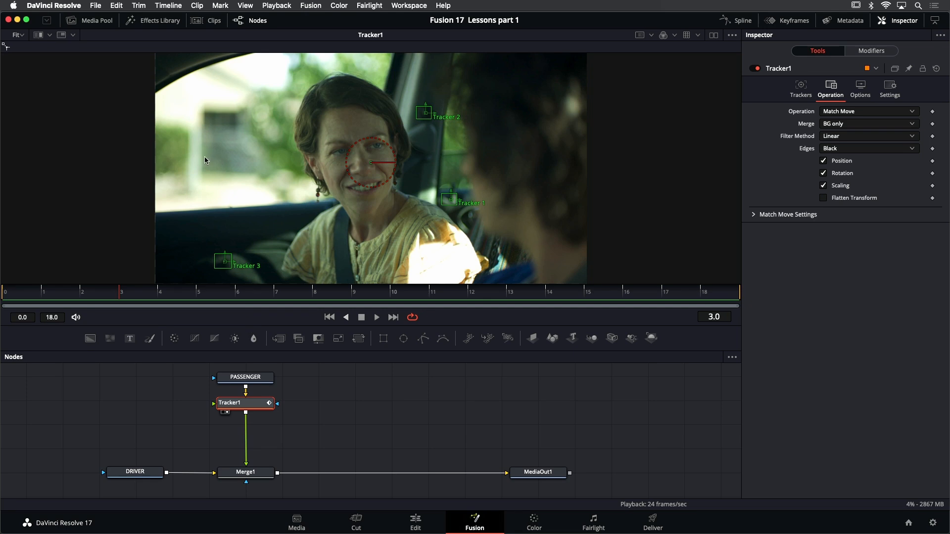
pyautogui.click(157, 19)
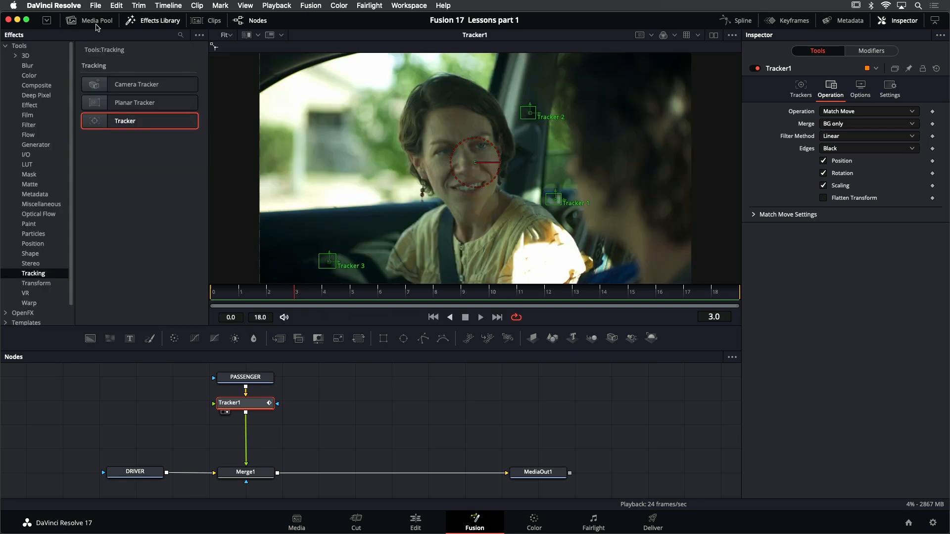
pyautogui.click(30, 174)
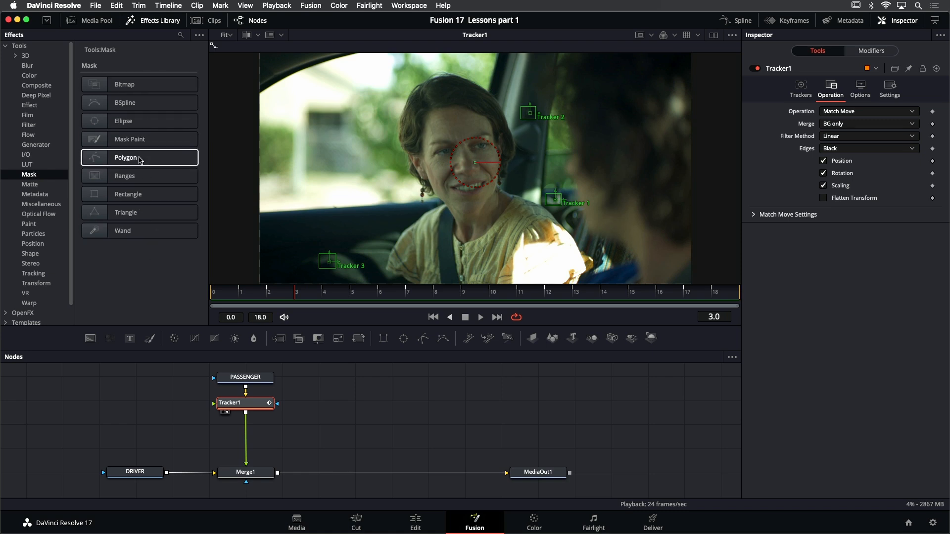
pyautogui.moveTo(140, 160); pyautogui.dragTo(160, 383)
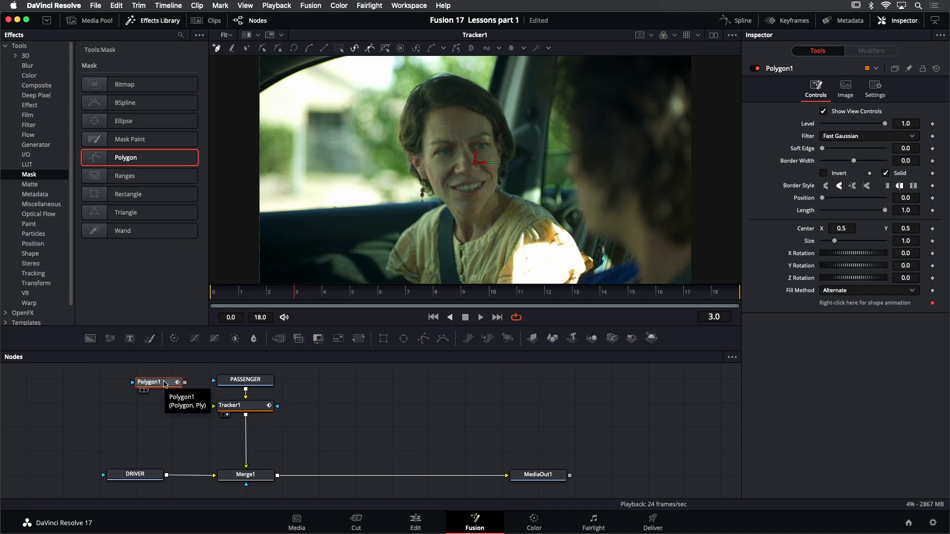
pyautogui.click(149, 21)
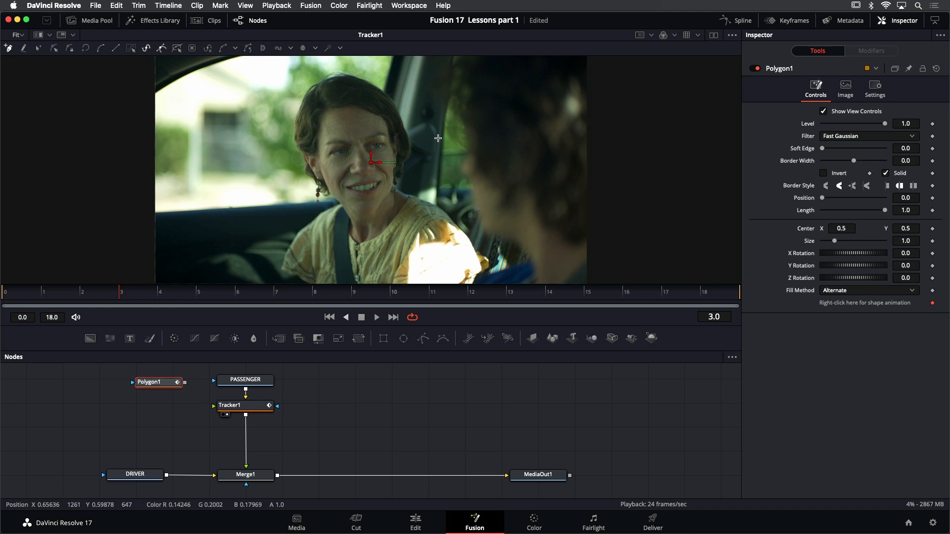
# Draw a closed polygon mask around the passenger, following the car pillar and her arm and running outside the frame on the other sides.
pyautogui.scroll(-2, 433, 143)
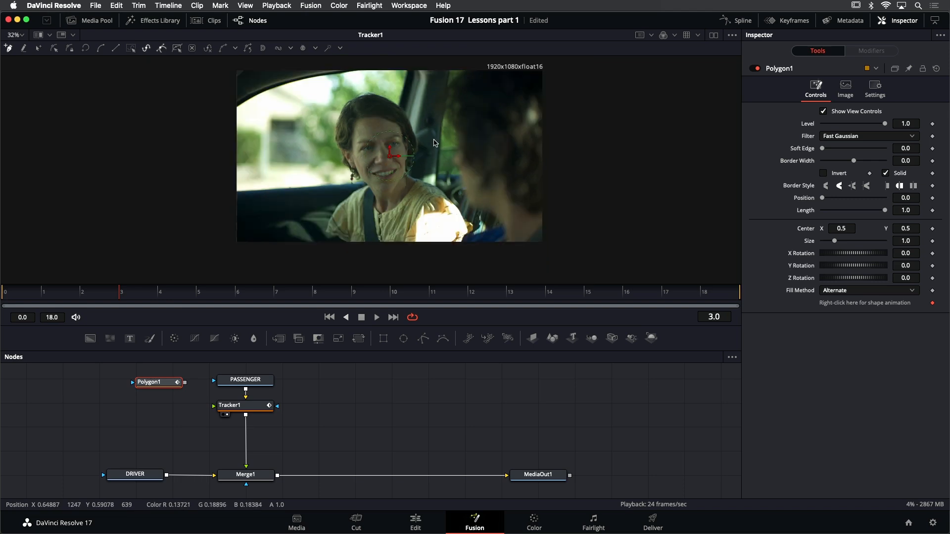
pyautogui.click(437, 59)
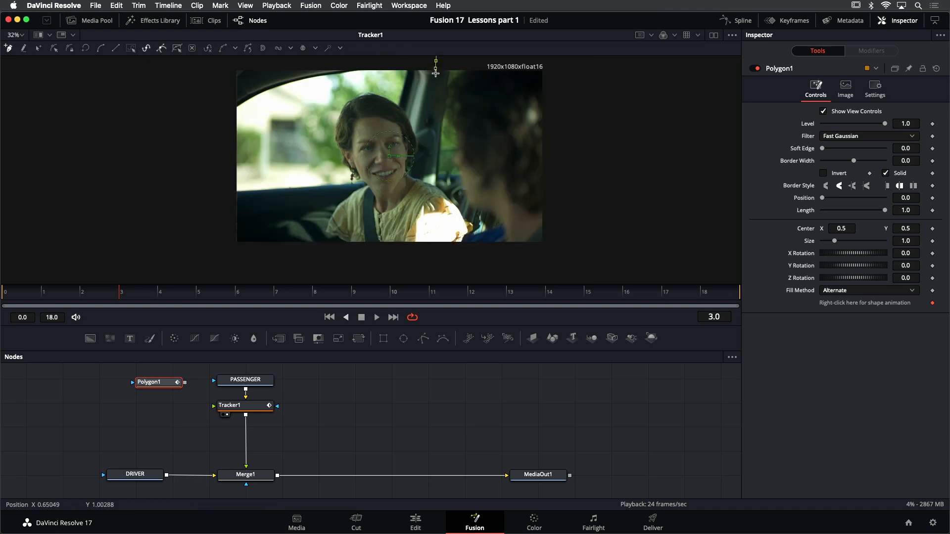
pyautogui.moveTo(432, 103); pyautogui.dragTo(430, 109)
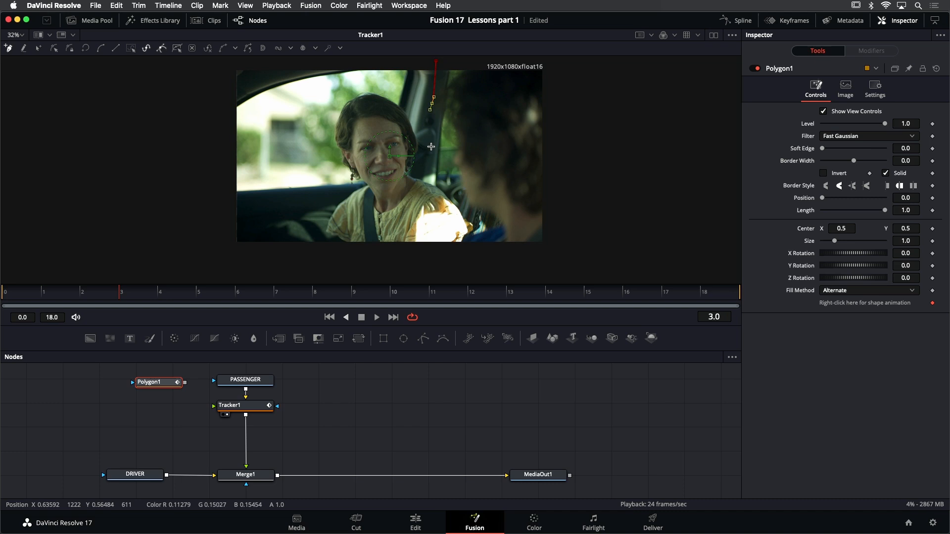
pyautogui.click(431, 148)
pyautogui.moveTo(432, 170); pyautogui.dragTo(468, 216)
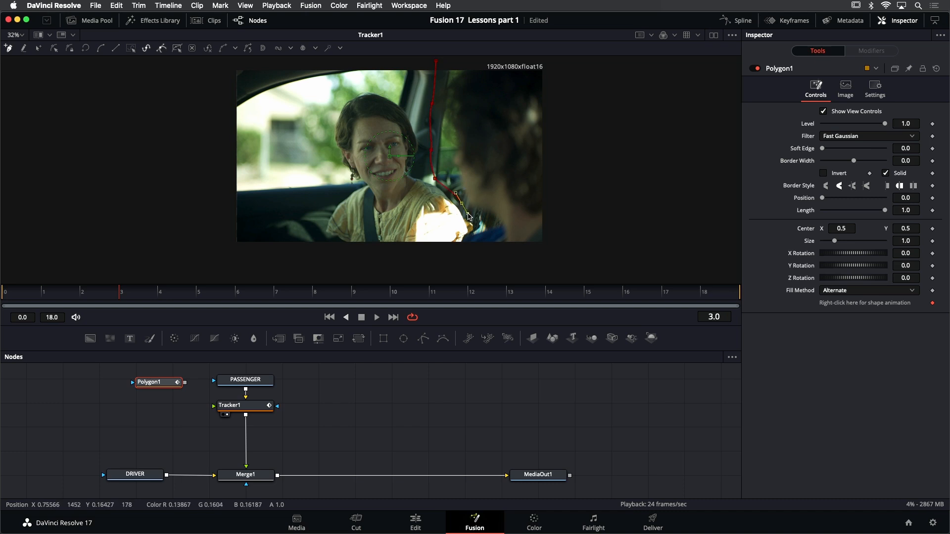
pyautogui.click(475, 229)
pyautogui.click(460, 243)
pyautogui.moveTo(391, 259); pyautogui.dragTo(368, 259)
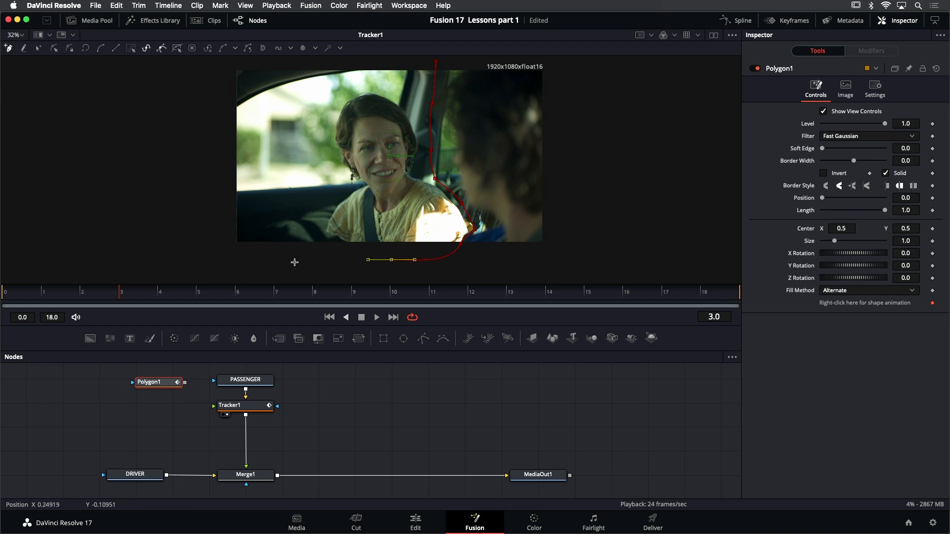
pyautogui.moveTo(230, 258); pyautogui.dragTo(207, 248)
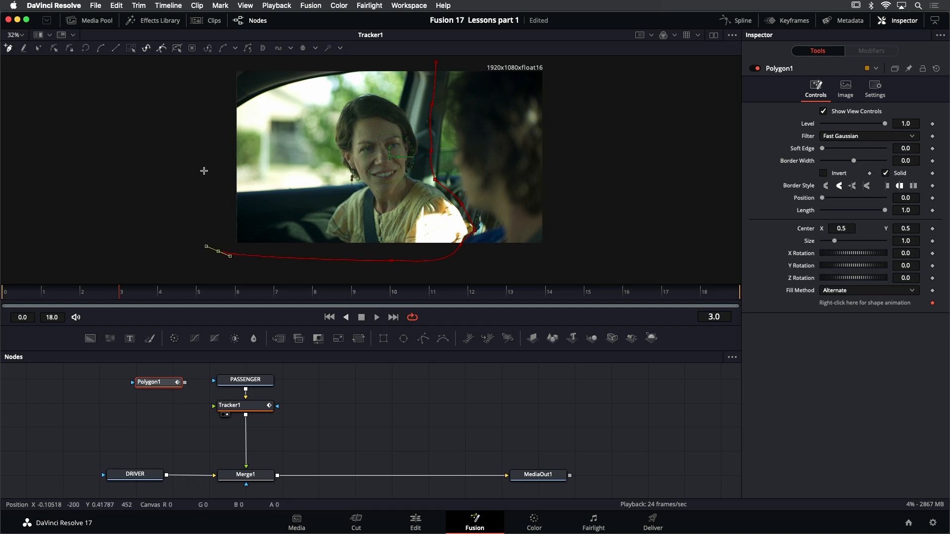
pyautogui.click(203, 77)
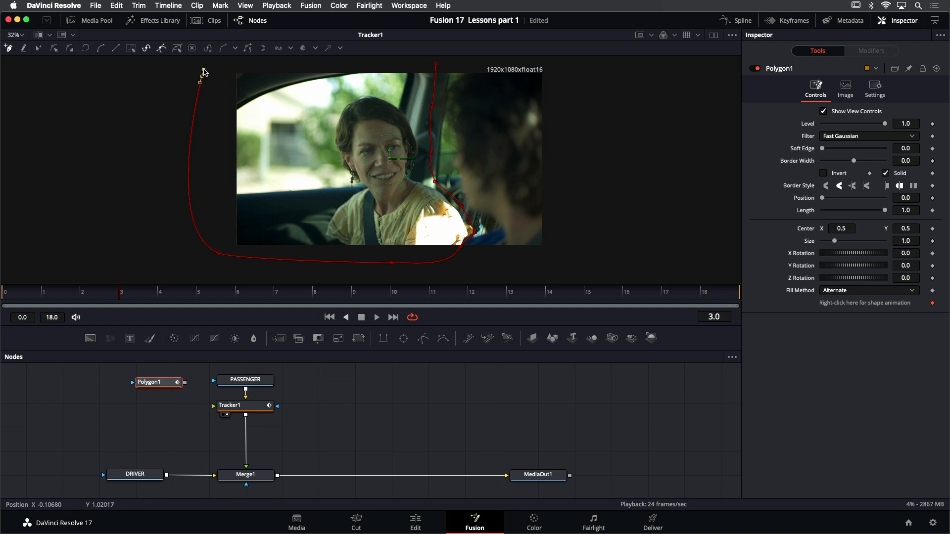
pyautogui.moveTo(207, 65); pyautogui.dragTo(209, 60)
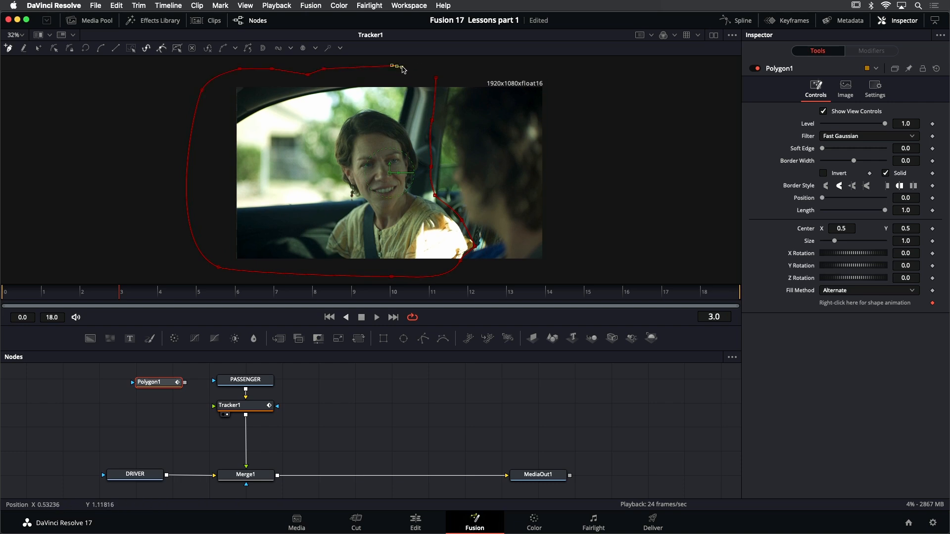
pyautogui.click(436, 78)
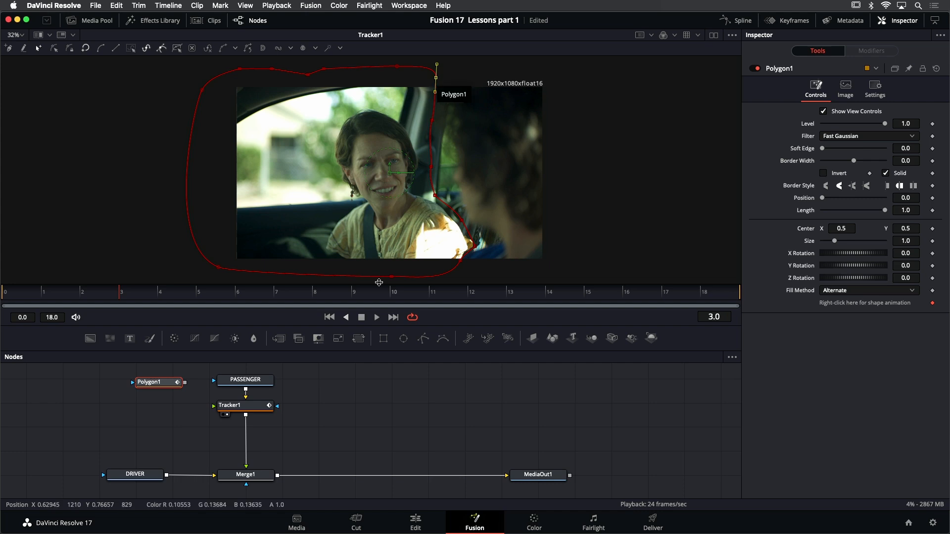
# Display the Polygon1 matte in the viewer, set its Soft Edge to 0.0126, and inspect the softened edge.
pyautogui.scroll(-2, 399, 208)
pyautogui.scroll(3, 400, 209)
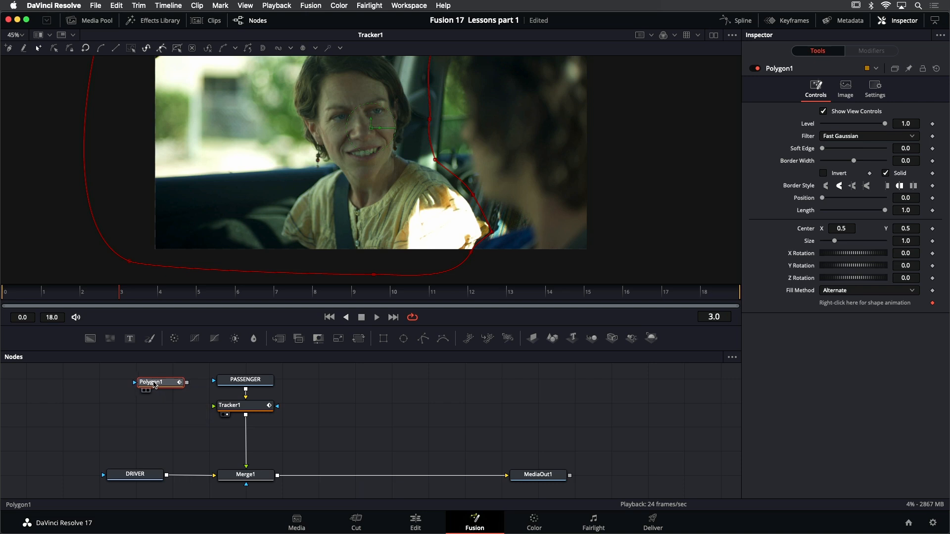
pyautogui.press('2')
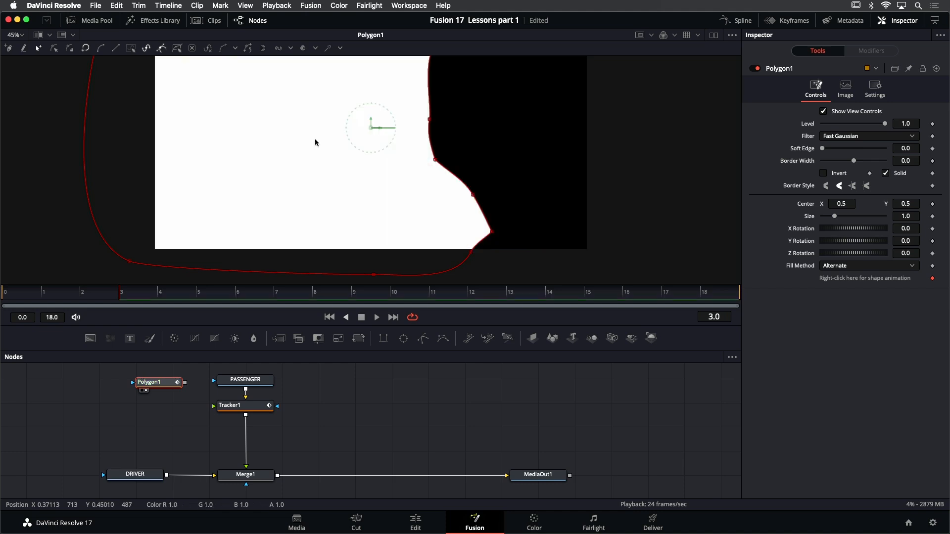
pyautogui.moveTo(314, 138); pyautogui.dragTo(271, 195)
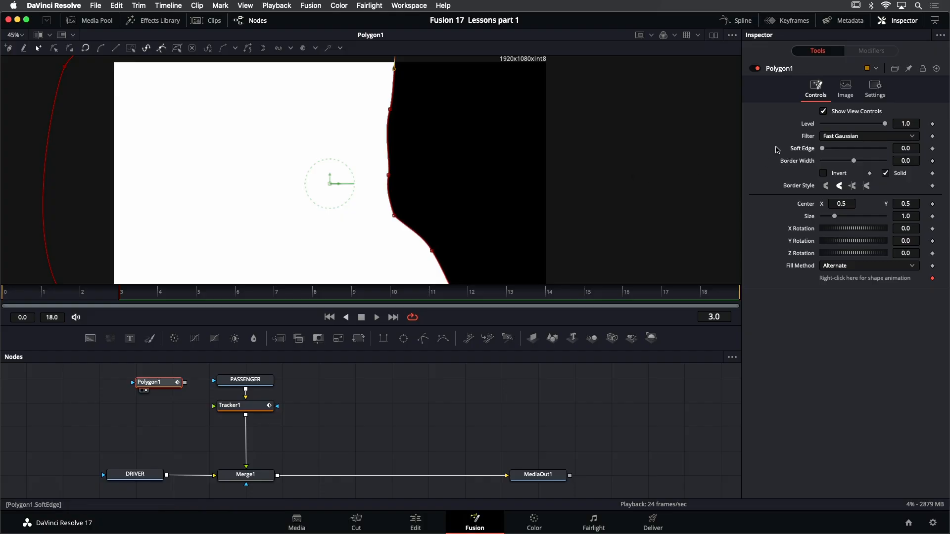
pyautogui.moveTo(823, 150); pyautogui.dragTo(827, 151)
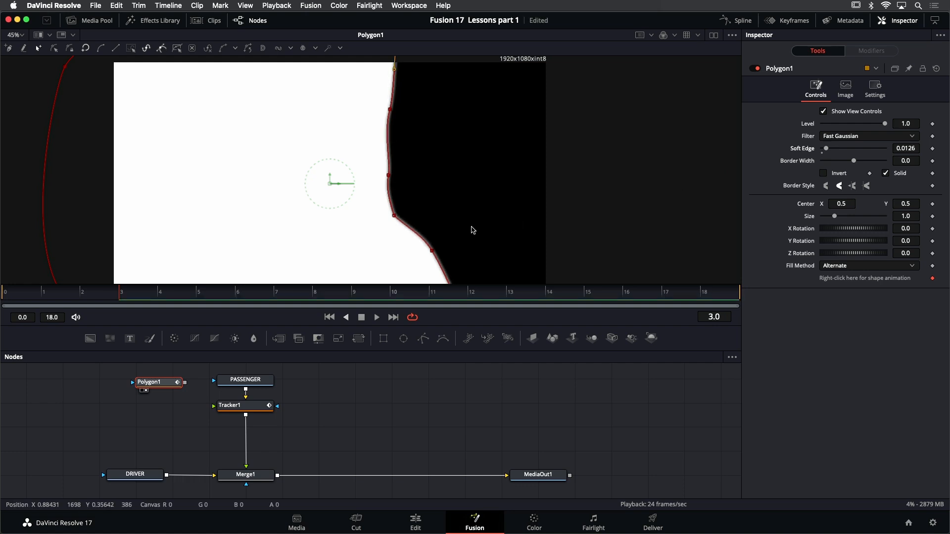
pyautogui.scroll(5, 405, 231)
pyautogui.scroll(2, 405, 231)
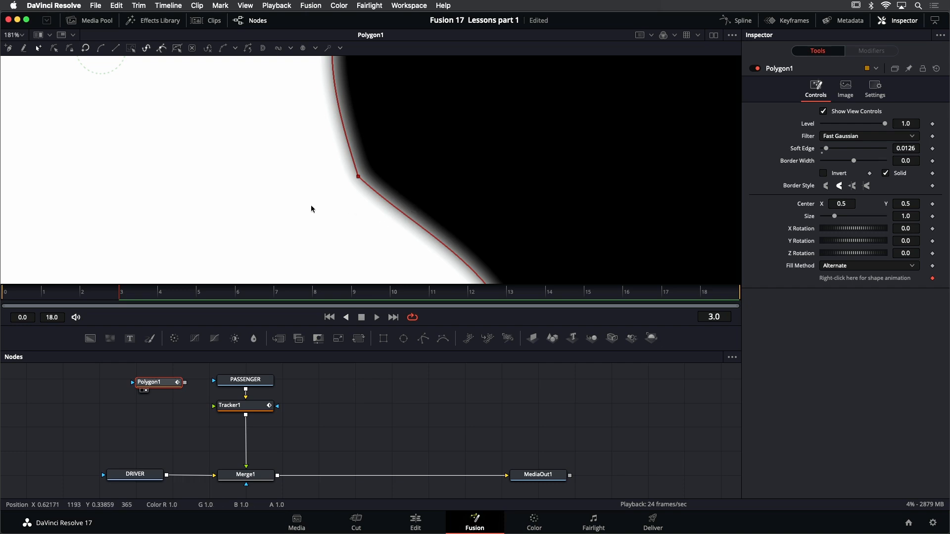
pyautogui.hotkey('ctrl', 'f')
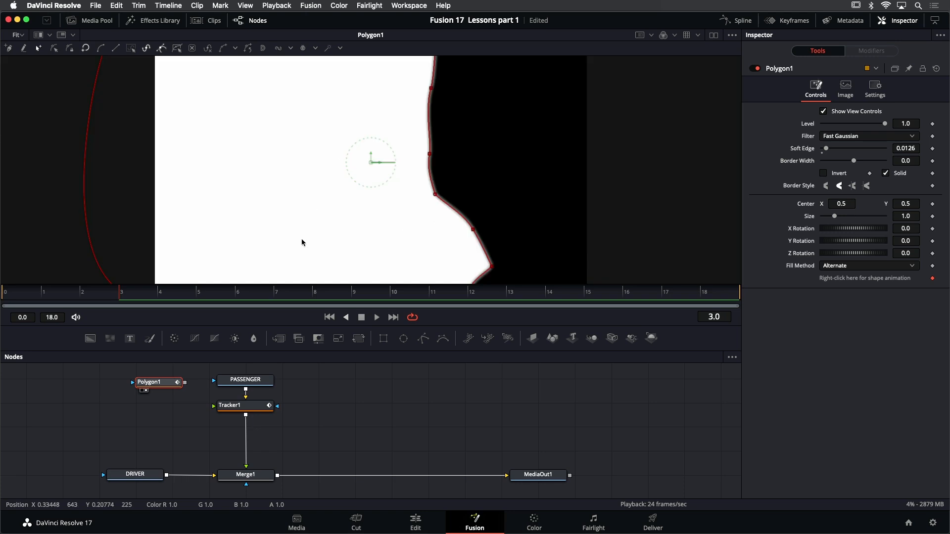
# Return the viewer to Tracker1 and connect Polygon1's output to the PASSENGER node's mask input.
pyautogui.click(258, 409)
pyautogui.press('1')
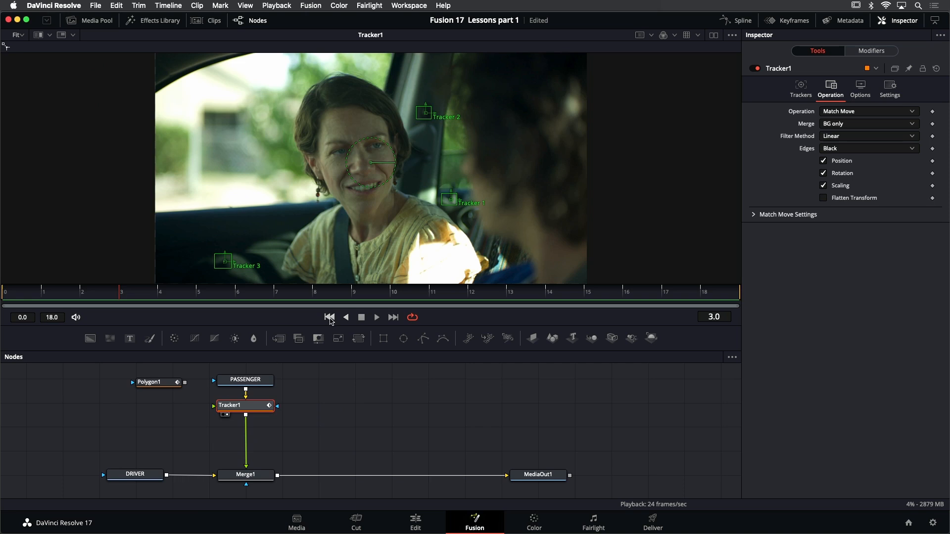
pyautogui.moveTo(180, 387); pyautogui.dragTo(178, 385)
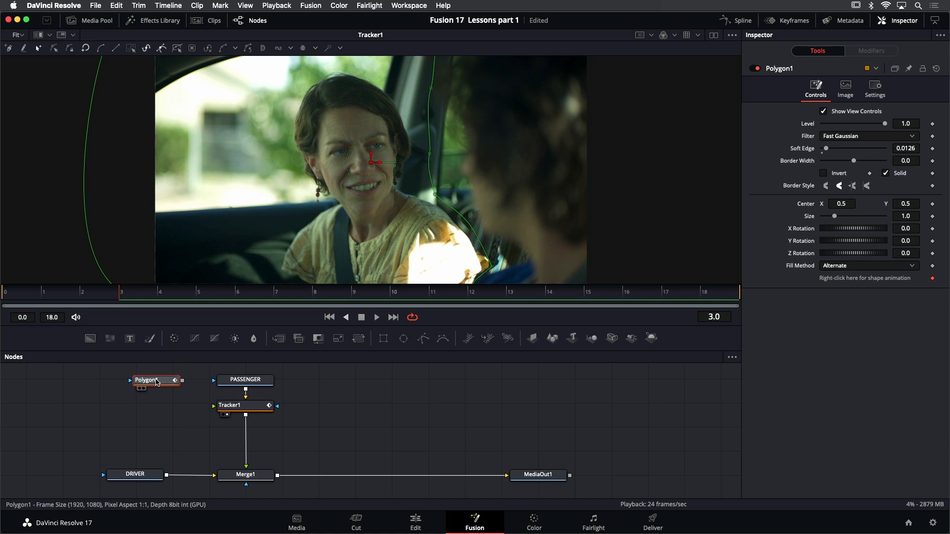
pyautogui.moveTo(241, 382)
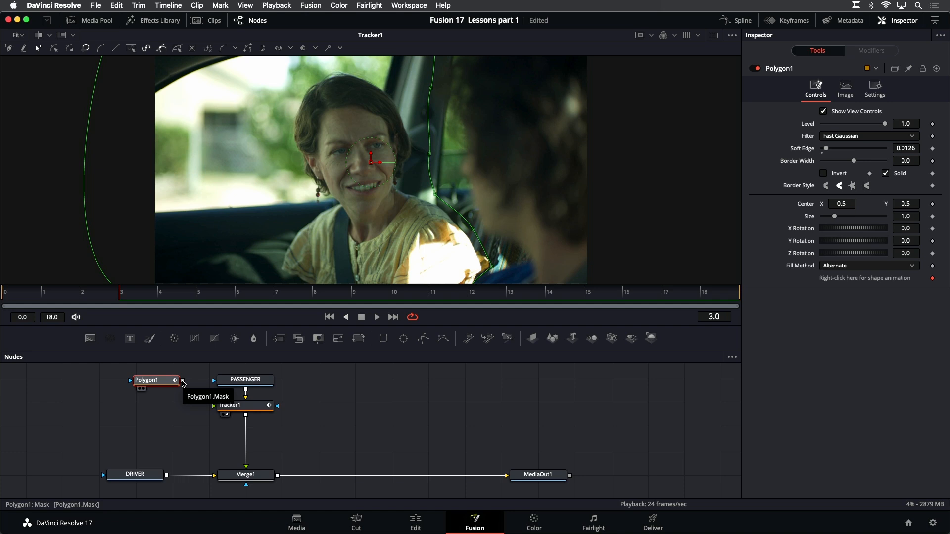
pyautogui.moveTo(202, 379); pyautogui.dragTo(212, 382)
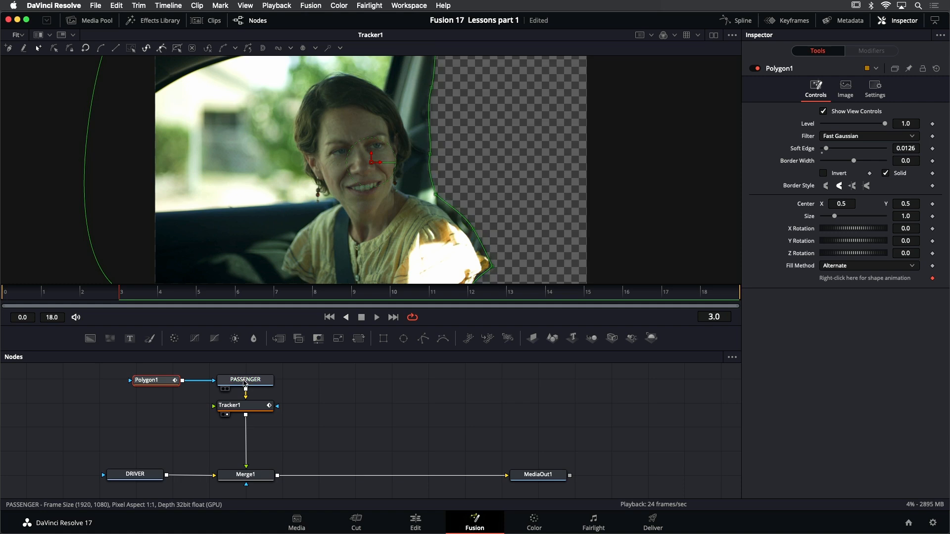
# Play back the masked passenger shot with the mask outline hidden, and return to the first frame.
pyautogui.scroll(-1, 407, 161)
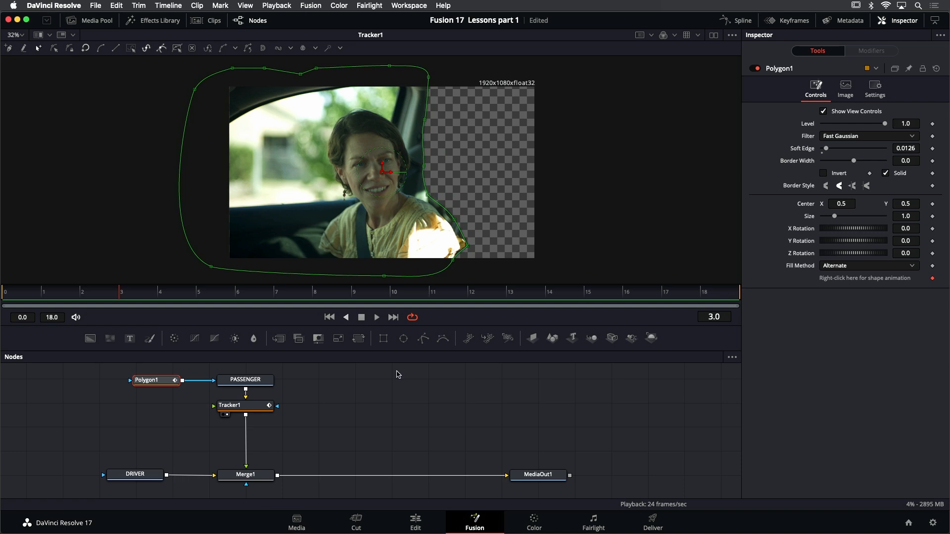
pyautogui.click(398, 375)
pyautogui.click(377, 318)
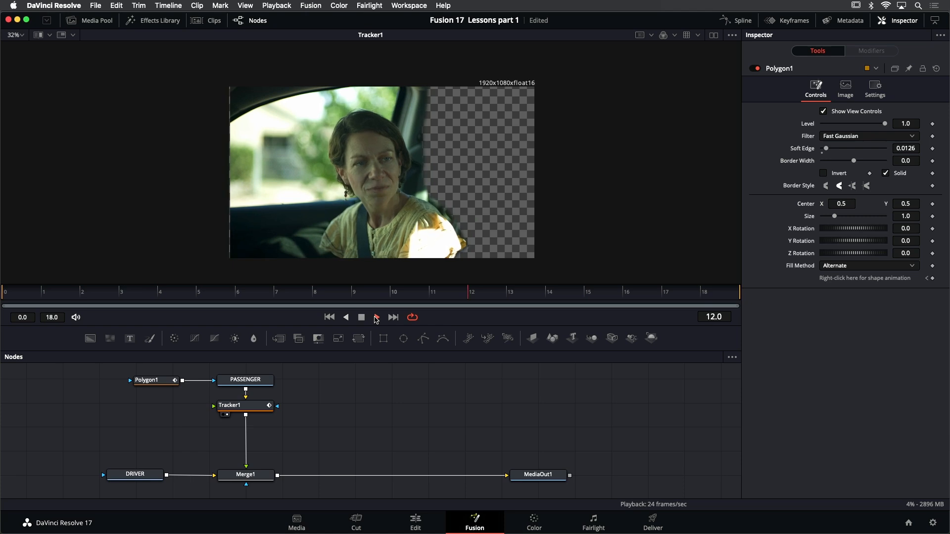
pyautogui.click(361, 318)
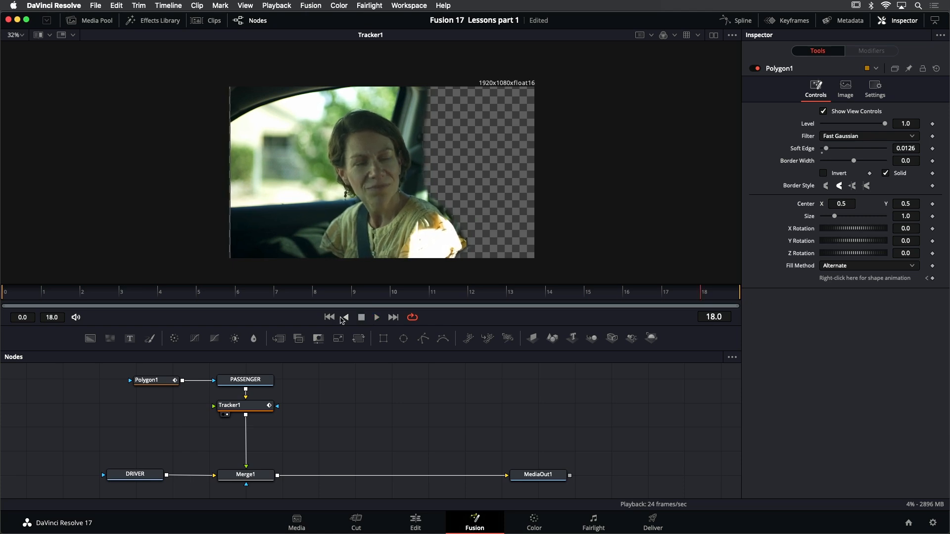
pyautogui.click(329, 317)
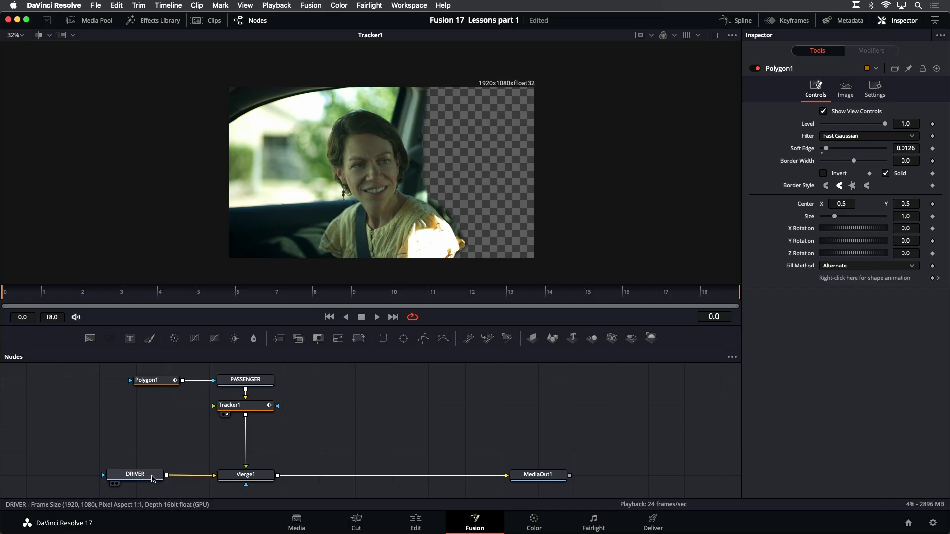
# Move the DRIVER node farther away from Merge1 and play its clip in the viewer.
pyautogui.moveTo(151, 476); pyautogui.dragTo(85, 476)
pyautogui.press('1')
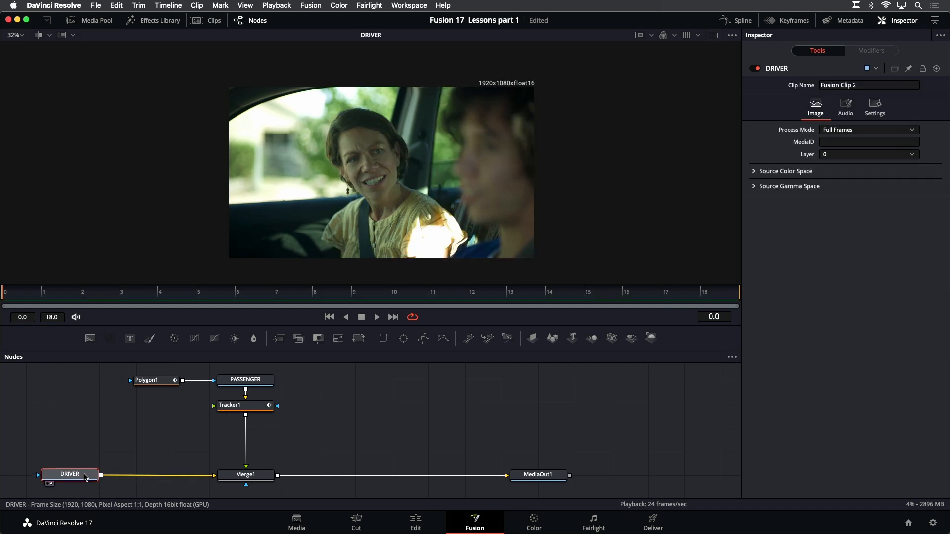
pyautogui.click(377, 317)
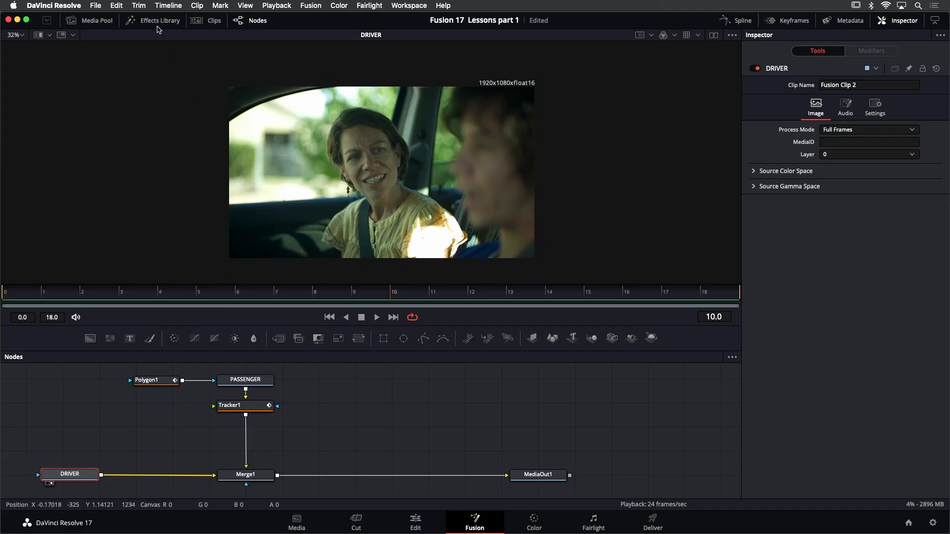
# Insert a Tracker node on the connection between DRIVER and Merge1.
pyautogui.click(146, 22)
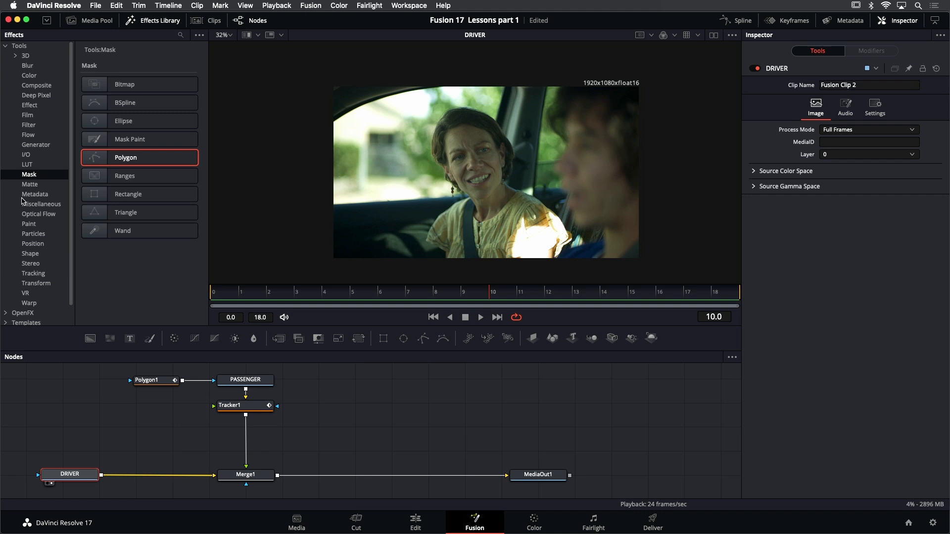
pyautogui.click(38, 274)
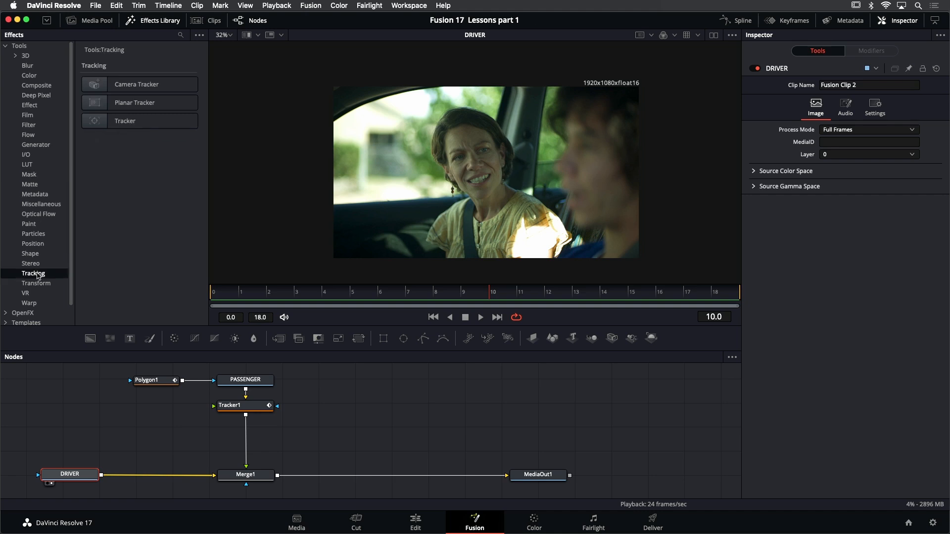
pyautogui.moveTo(130, 123); pyautogui.dragTo(143, 479)
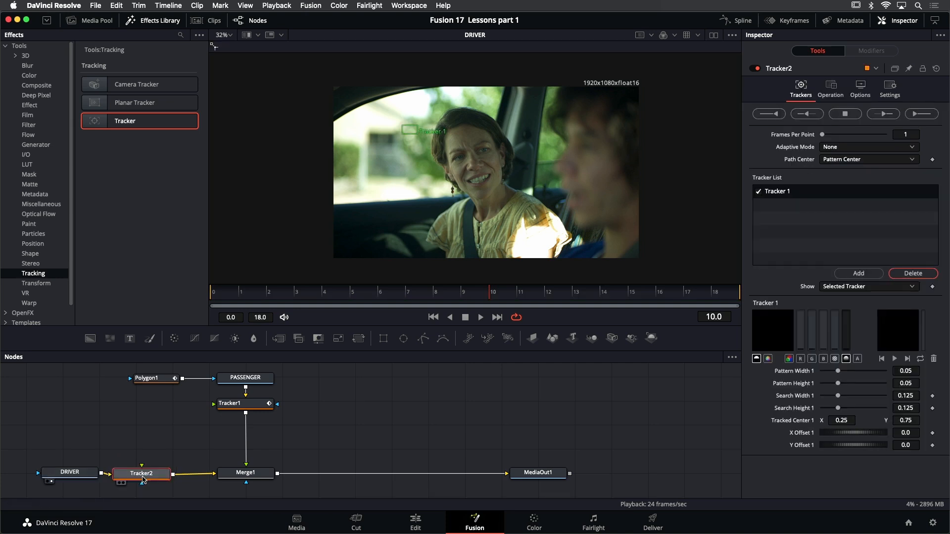
# Close the Effects Library, display Tracker2 in the viewer, and return to the first frame.
pyautogui.click(158, 22)
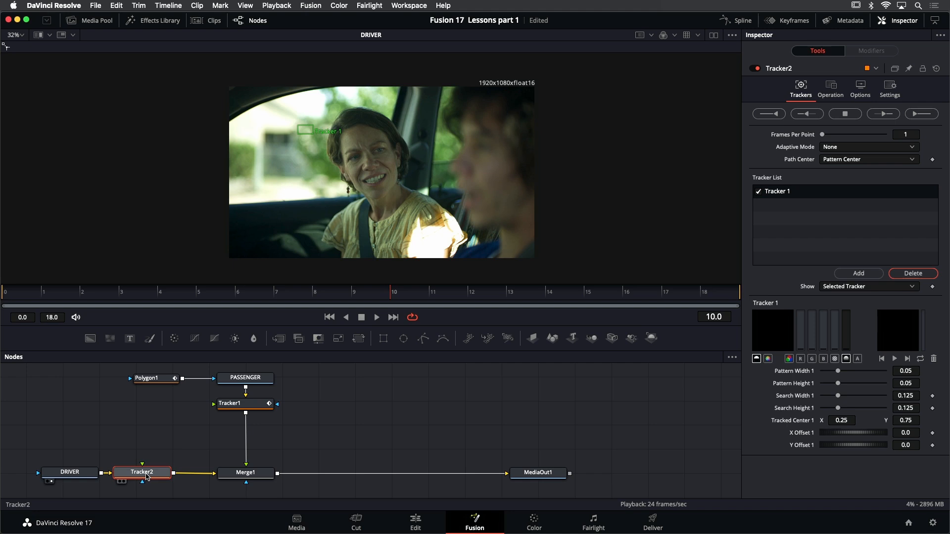
pyautogui.press('1')
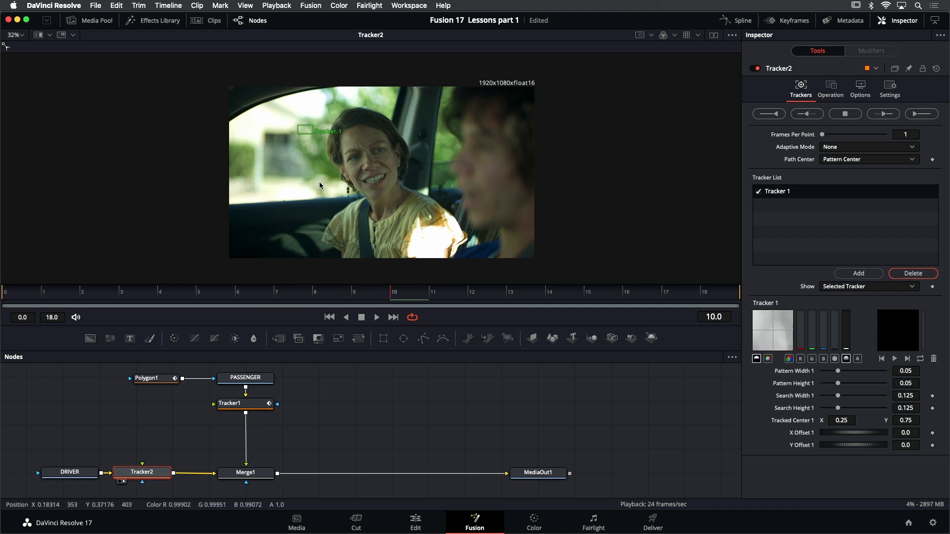
pyautogui.scroll(2, 337, 182)
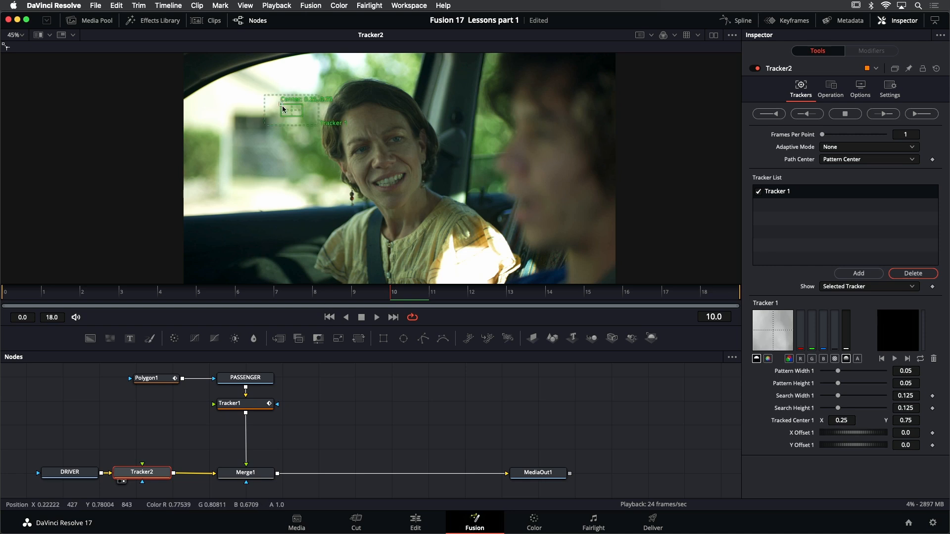
pyautogui.click(329, 317)
# Place Tracker 1 on the bright spot above the passenger's shoulder and shrink its pattern to about 0.028 by 0.041.
pyautogui.moveTo(282, 110); pyautogui.dragTo(462, 188)
pyautogui.scroll(5, 461, 188)
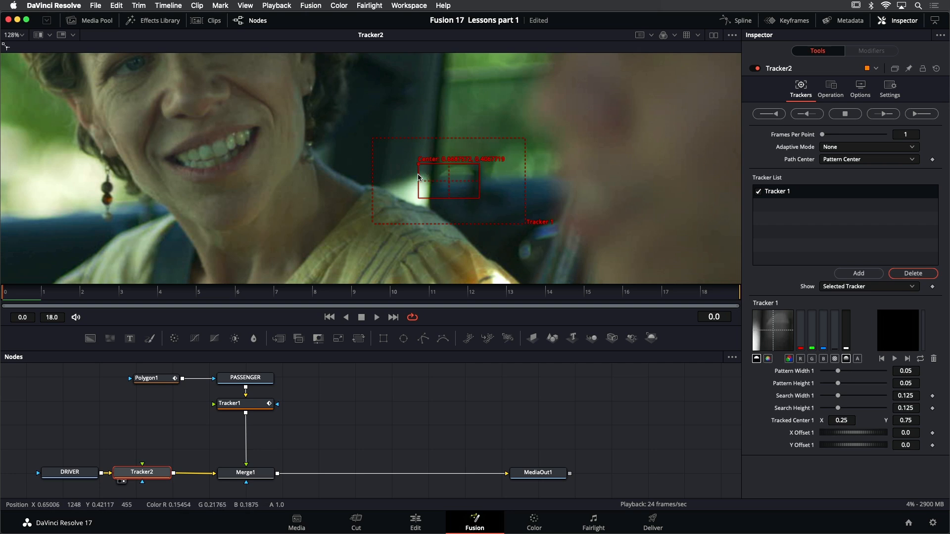
pyautogui.moveTo(422, 166); pyautogui.dragTo(396, 161)
pyautogui.moveTo(455, 195); pyautogui.dragTo(410, 163)
pyautogui.moveTo(500, 218); pyautogui.dragTo(480, 216)
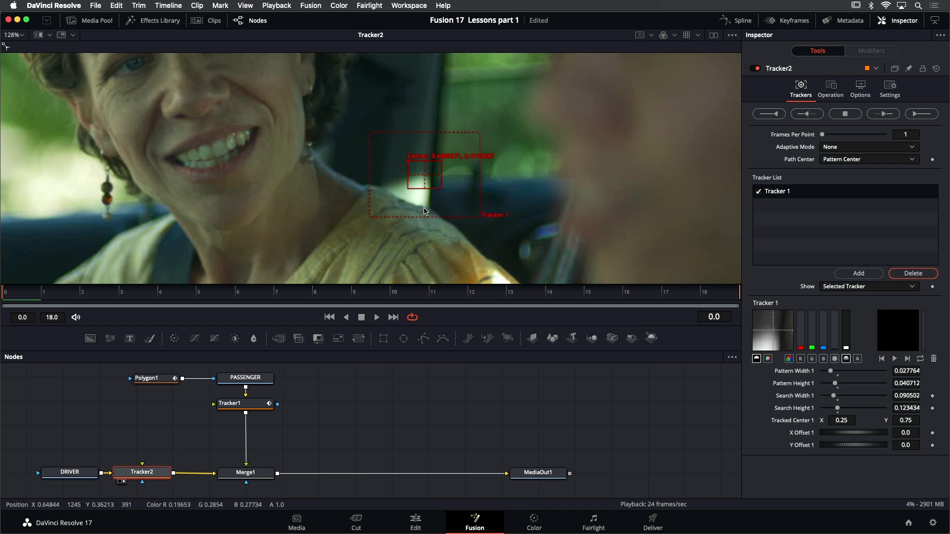
pyautogui.scroll(-6, 434, 200)
pyautogui.scroll(-2, 433, 201)
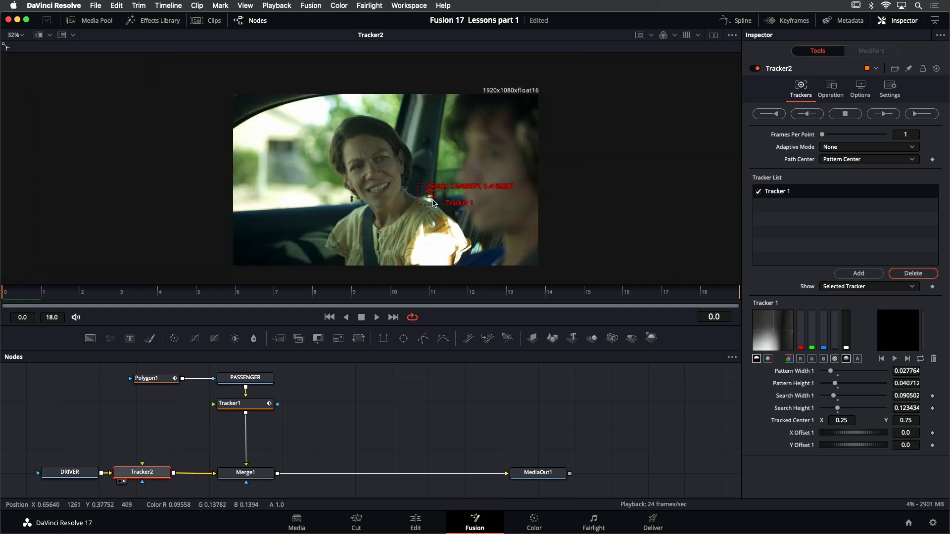
# Add two trackers, placing Tracker 2 on the car pillar beside the passenger's head and Tracker 3 low on the door panel.
pyautogui.click(857, 273)
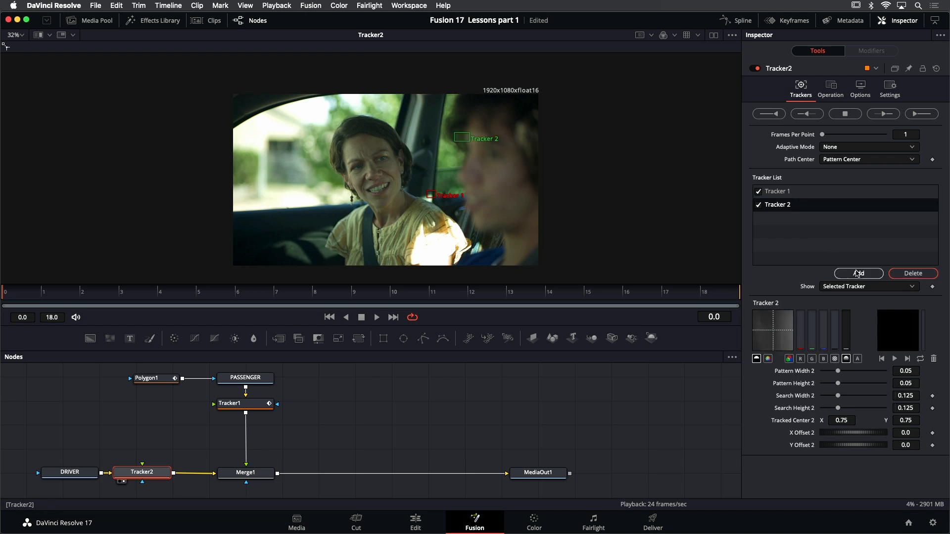
pyautogui.click(857, 274)
pyautogui.moveTo(454, 135); pyautogui.dragTo(443, 156)
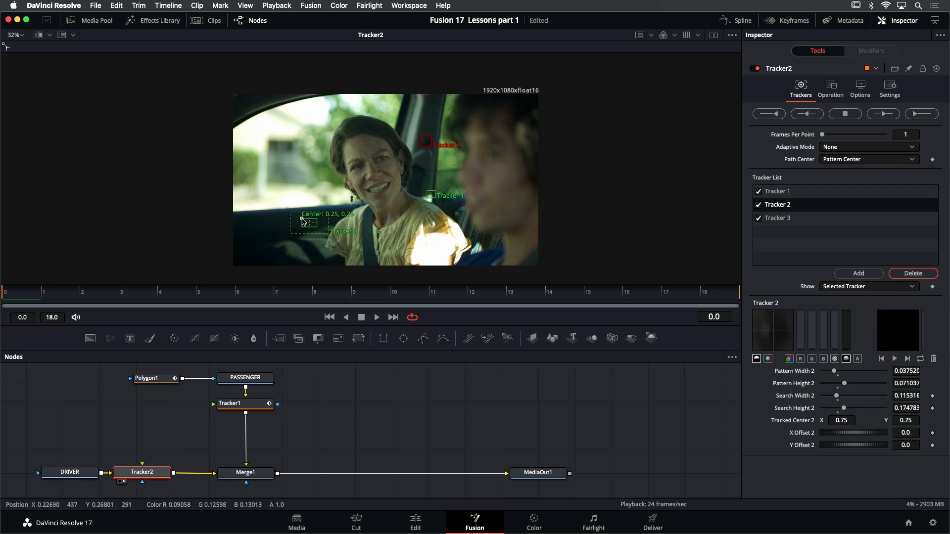
pyautogui.moveTo(303, 221); pyautogui.dragTo(298, 262)
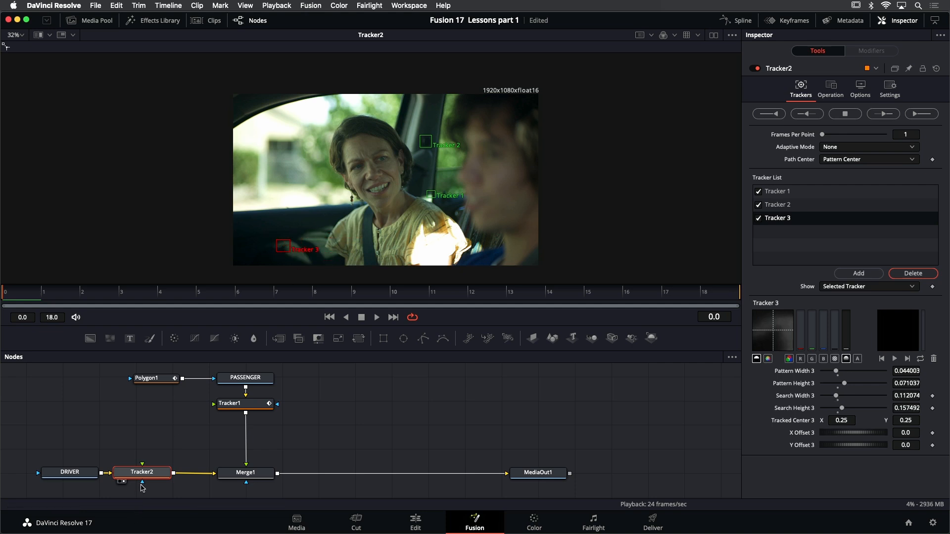
# Track all three points forward through the clip, play it back around Tracker 3, and return to the first frame.
pyautogui.click(924, 119)
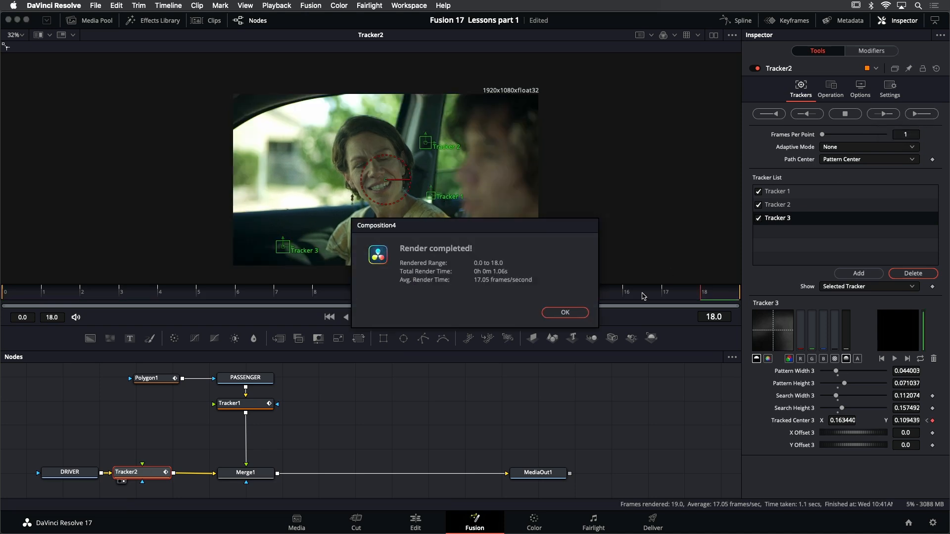
pyautogui.click(564, 312)
pyautogui.click(374, 317)
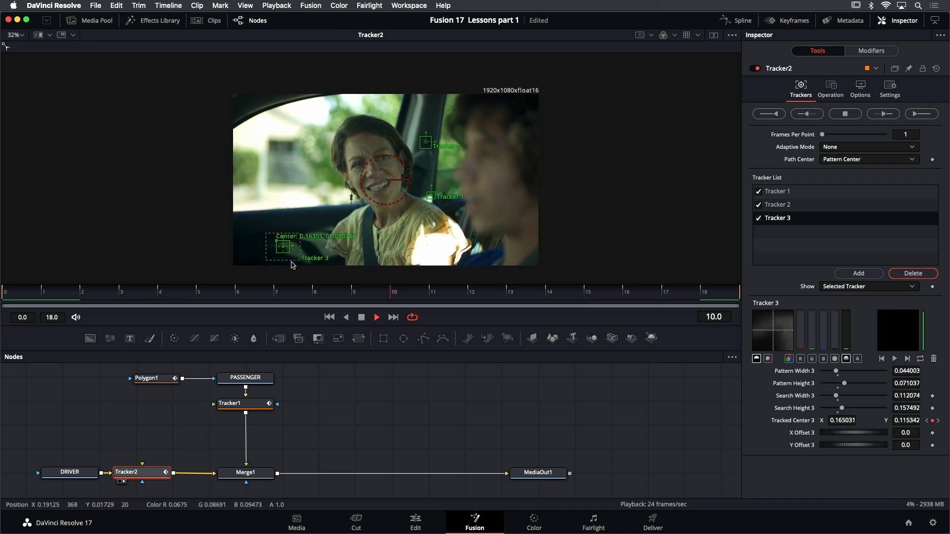
pyautogui.scroll(4, 287, 255)
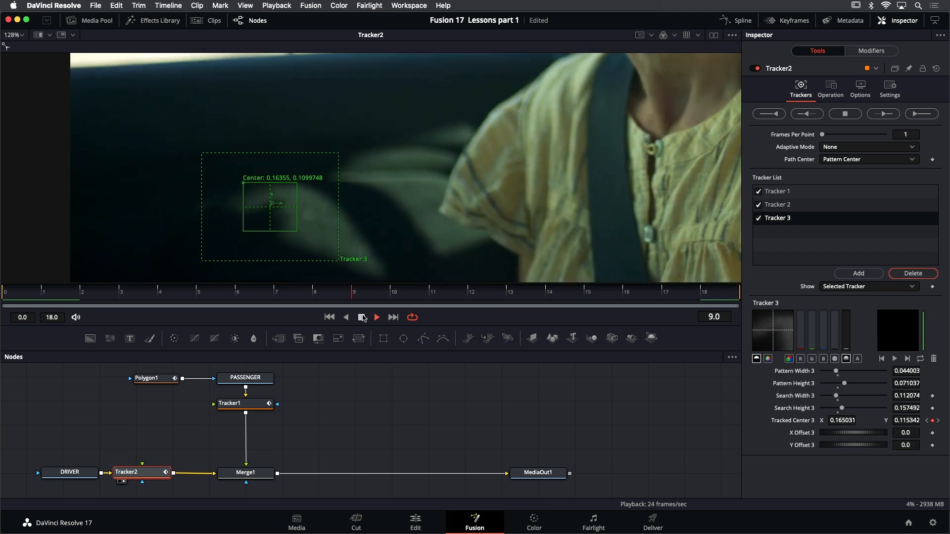
pyautogui.click(362, 317)
pyautogui.click(329, 317)
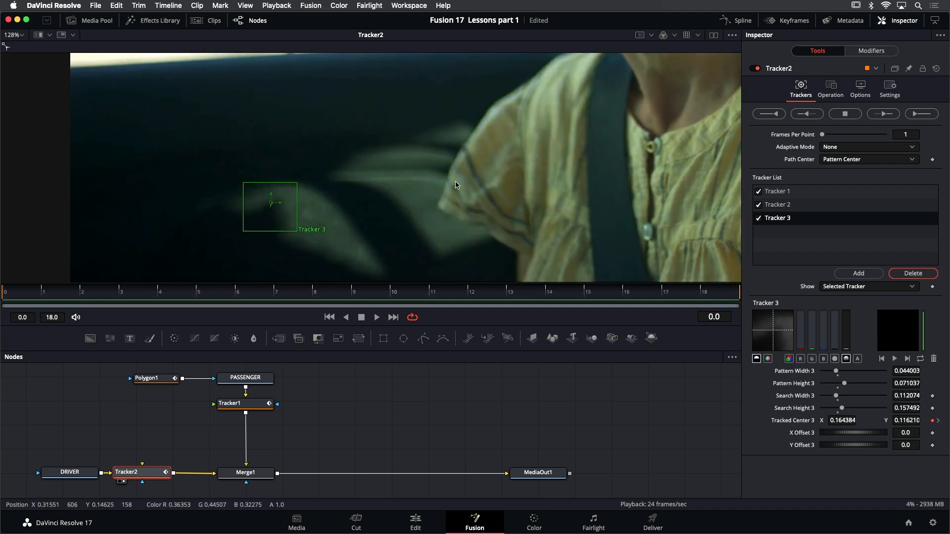
pyautogui.press('super+f')
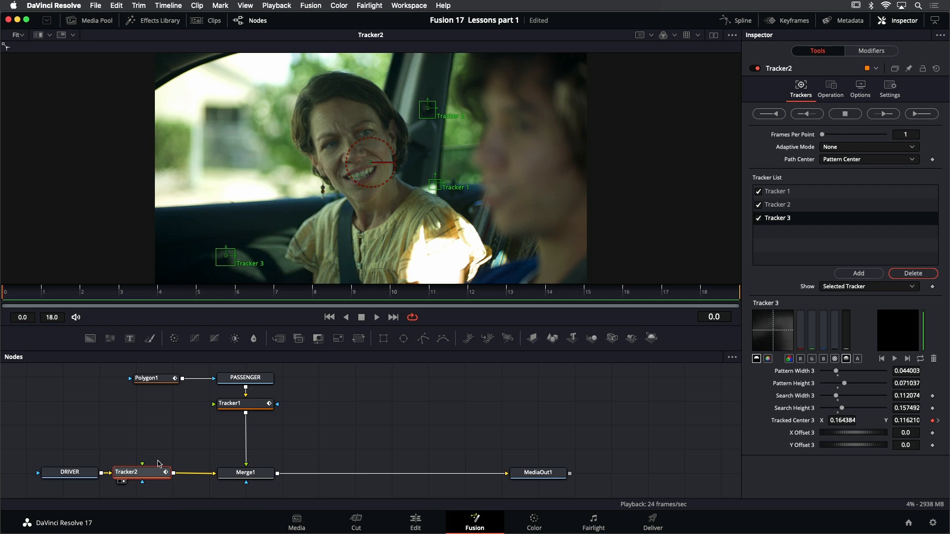
# Set Tracker2's operation to Match Move with Merge set to BG only, and play back the stabilized driver clip.
pyautogui.click(830, 90)
pyautogui.click(849, 112)
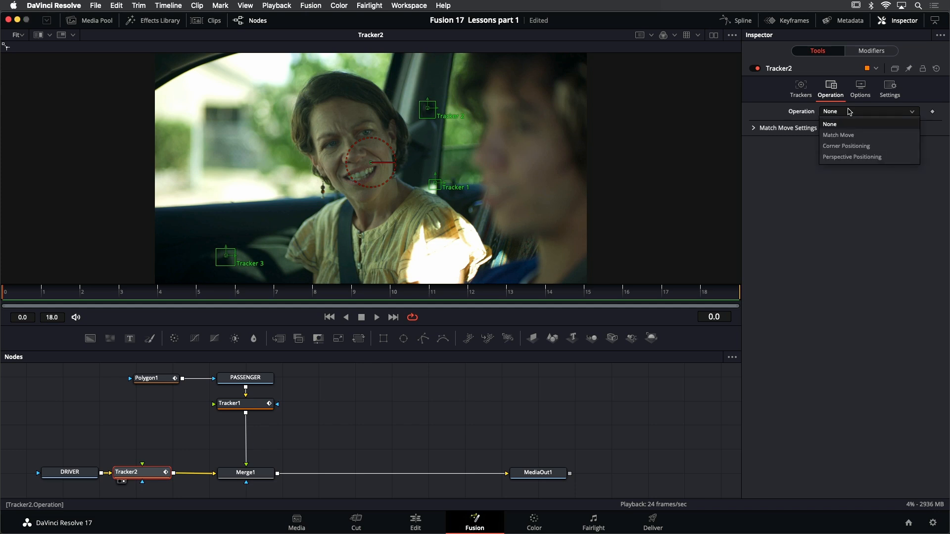
pyautogui.click(849, 124)
pyautogui.click(848, 126)
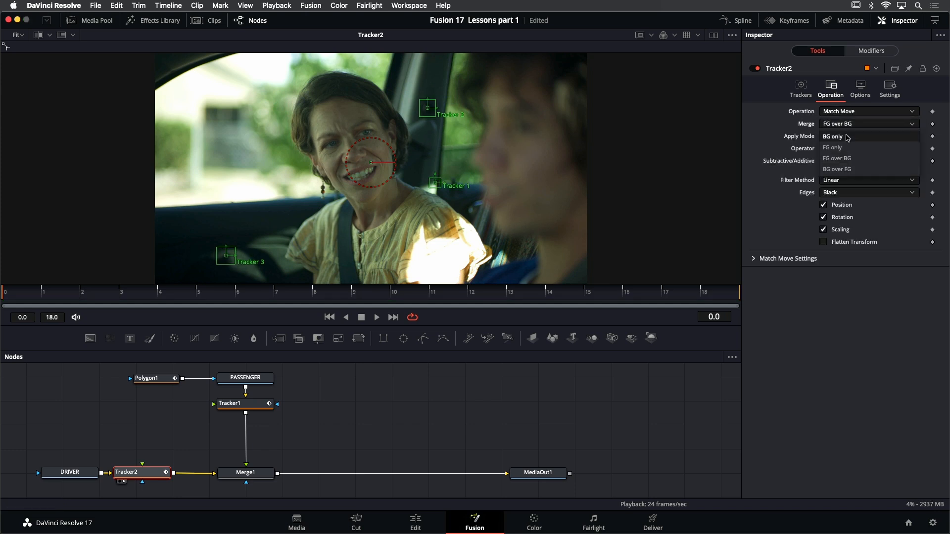
pyautogui.click(848, 137)
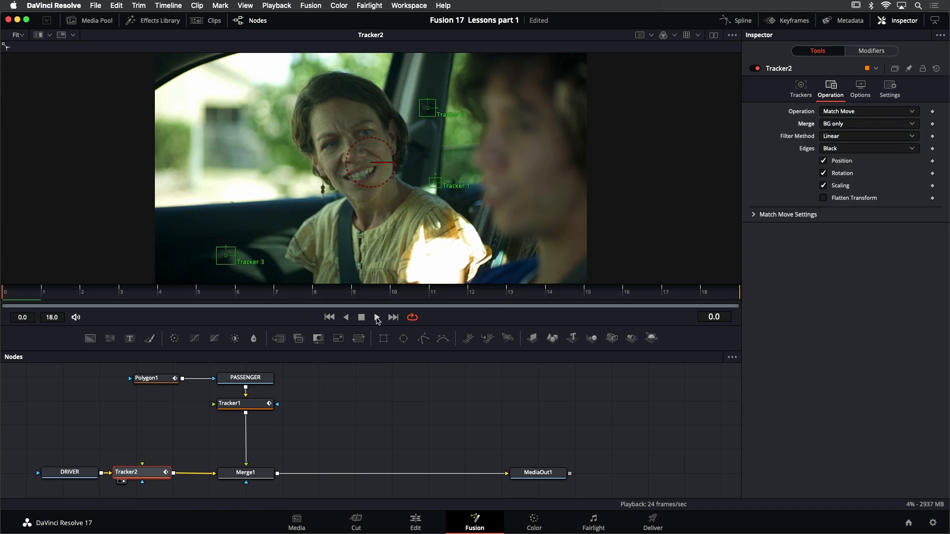
pyautogui.click(377, 317)
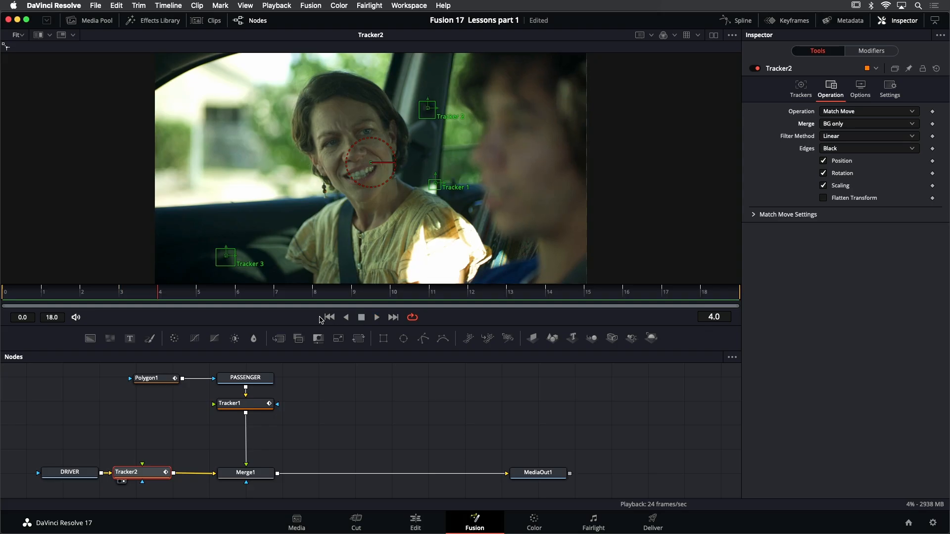
pyautogui.click(323, 318)
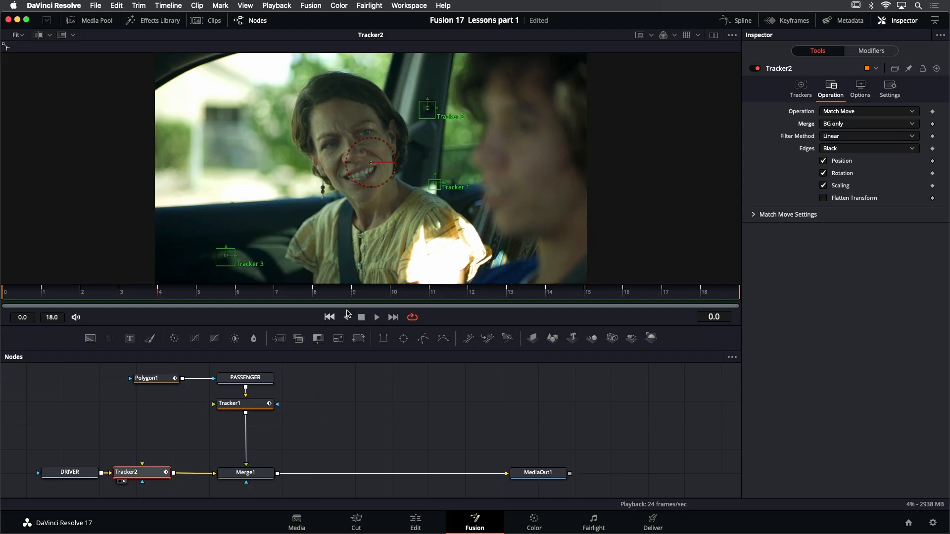
# Connect Tracker1's output to Tracker2's foreground input.
pyautogui.click(859, 125)
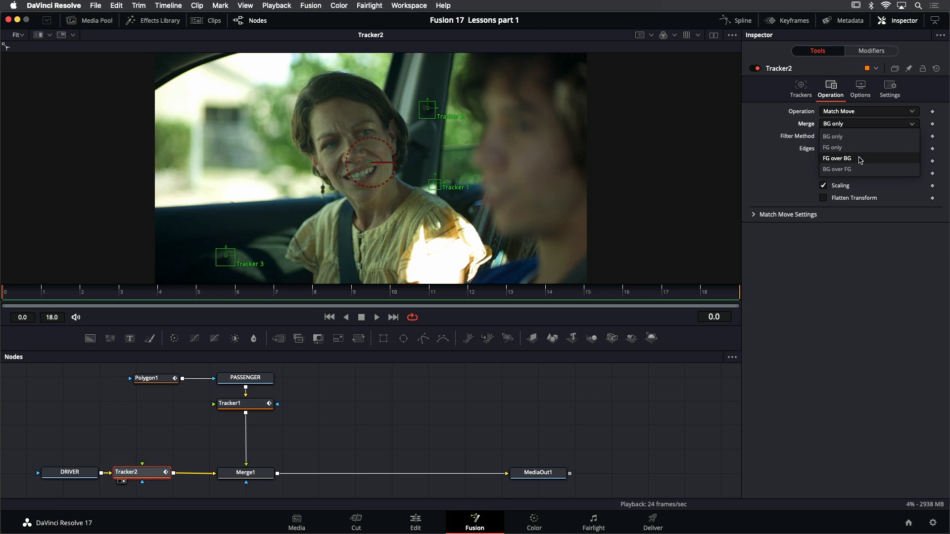
pyautogui.click(851, 275)
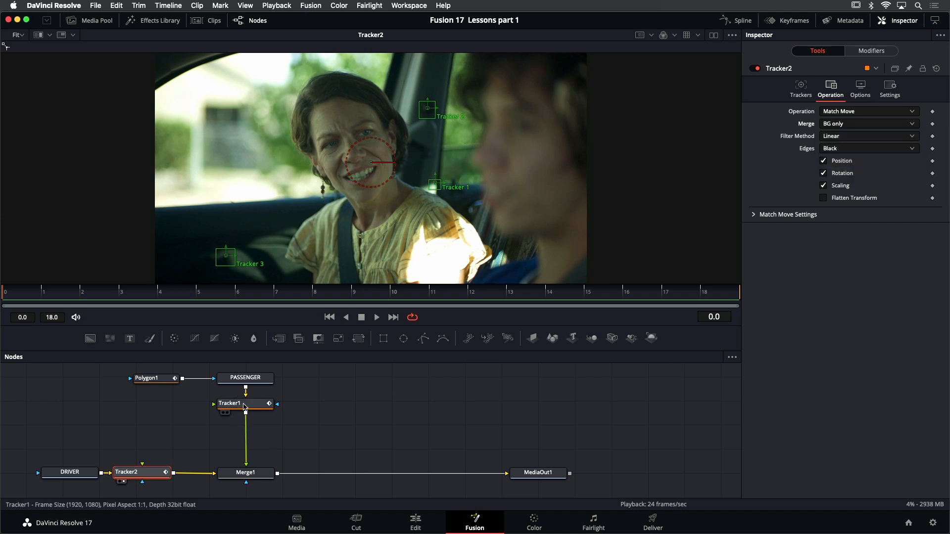
pyautogui.moveTo(246, 413); pyautogui.dragTo(142, 465)
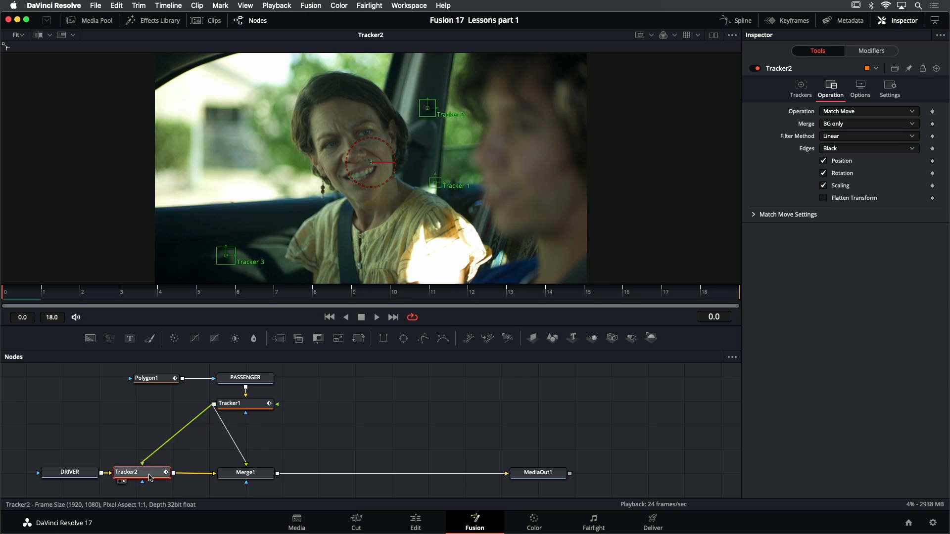
# Set Tracker2's Merge to FG over BG and play back the combined shot.
pyautogui.click(849, 124)
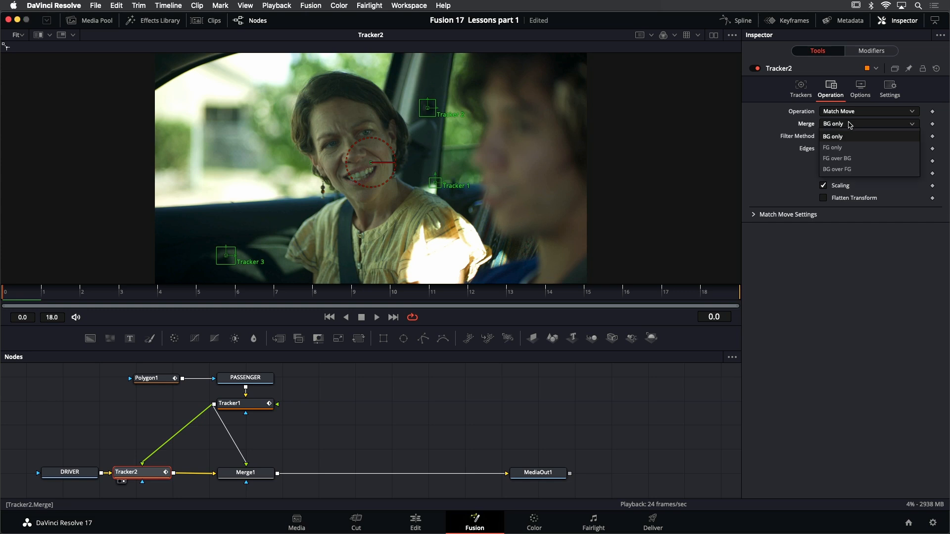
pyautogui.click(853, 159)
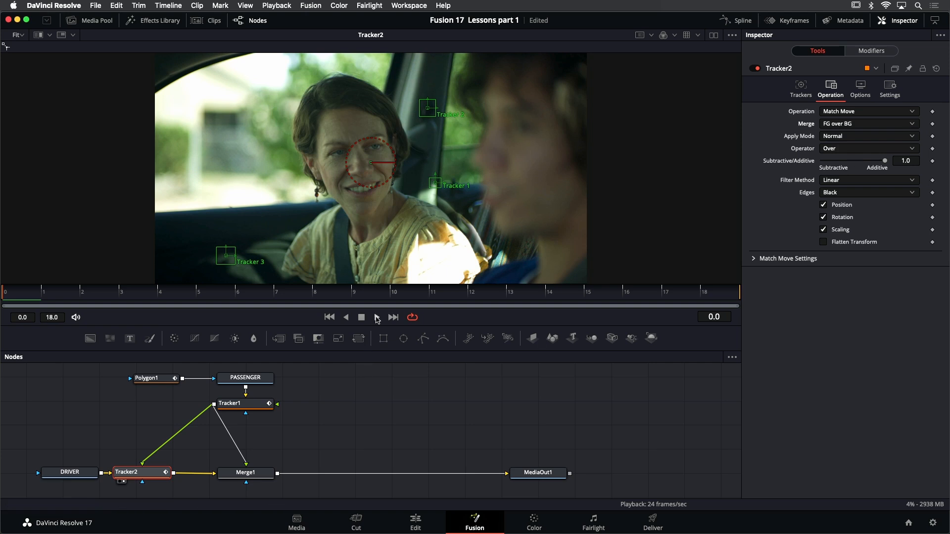
pyautogui.click(378, 320)
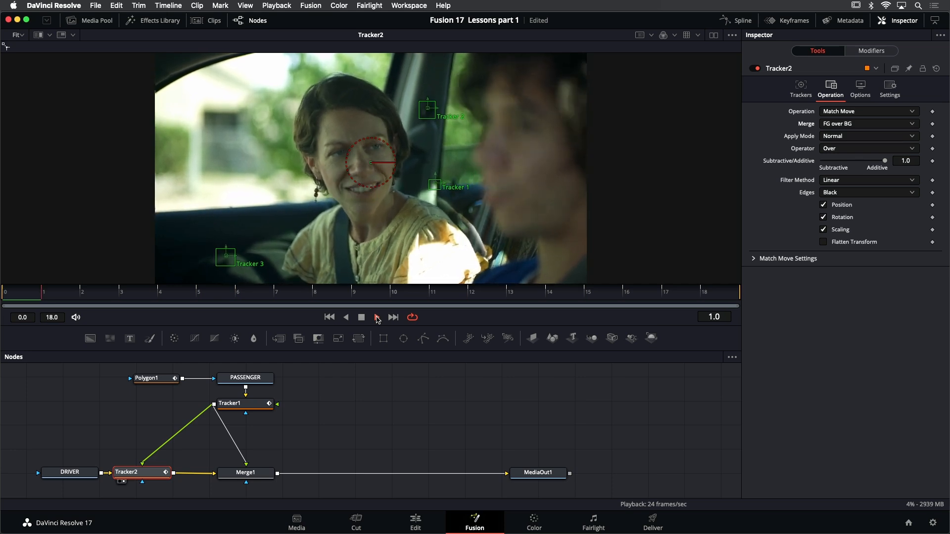
pyautogui.click(362, 318)
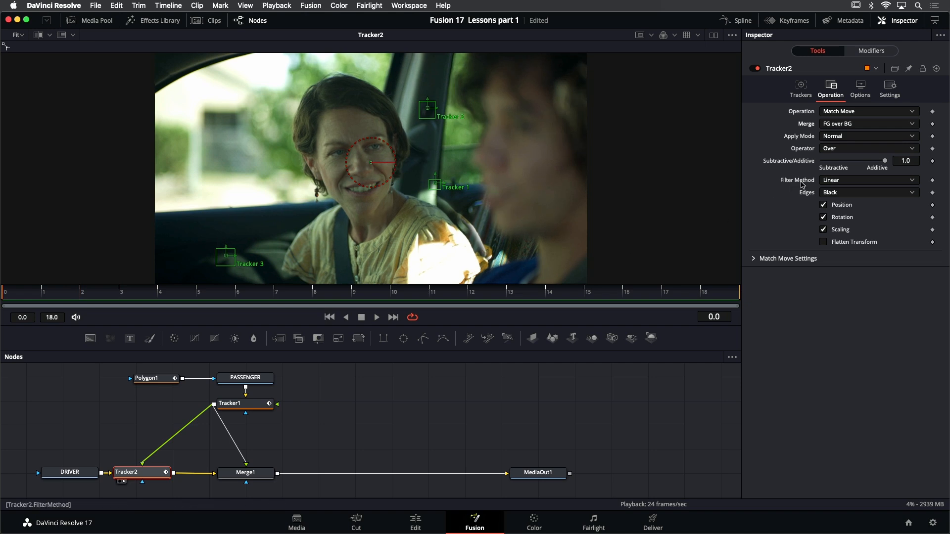
# Preview Tracker2 with Merge set to FG only, restore FG over BG, and return to the first frame.
pyautogui.click(871, 124)
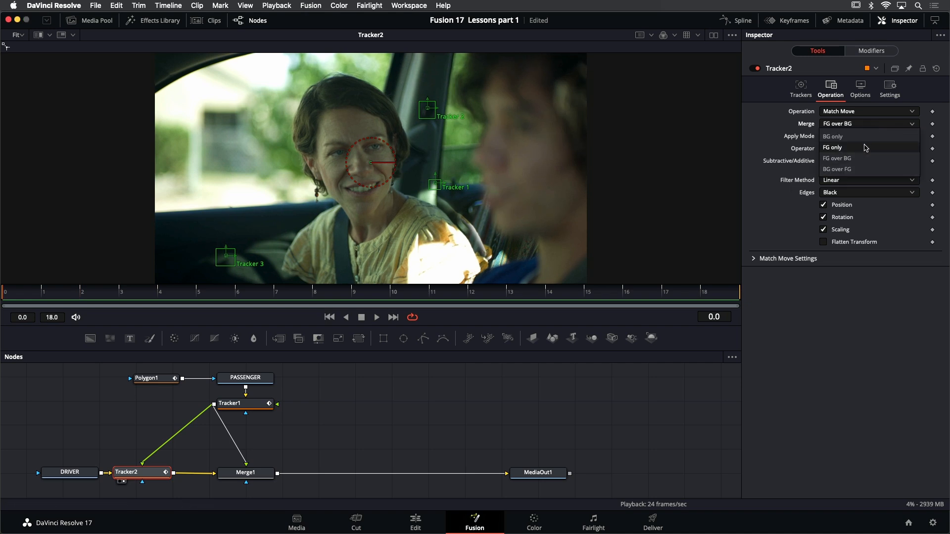
pyautogui.click(840, 148)
pyautogui.click(376, 317)
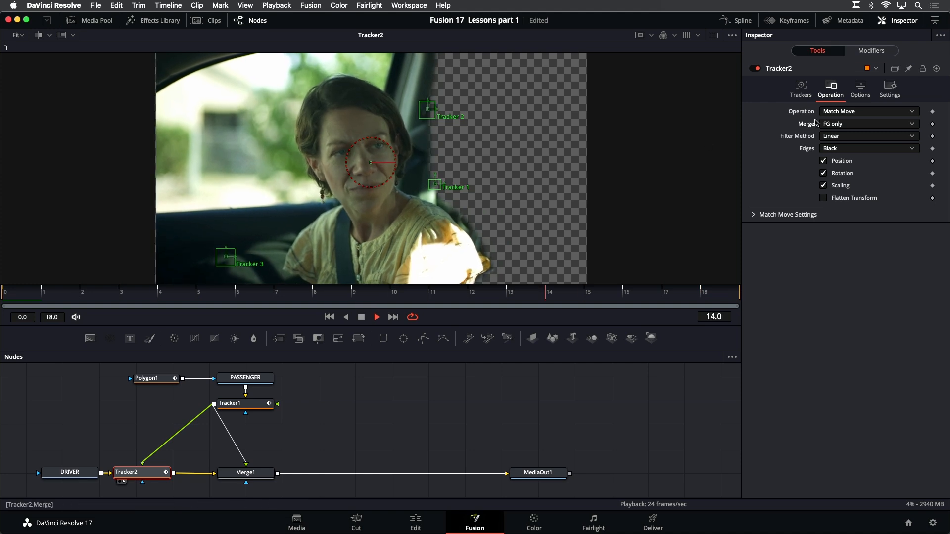
pyautogui.click(852, 125)
pyautogui.click(852, 158)
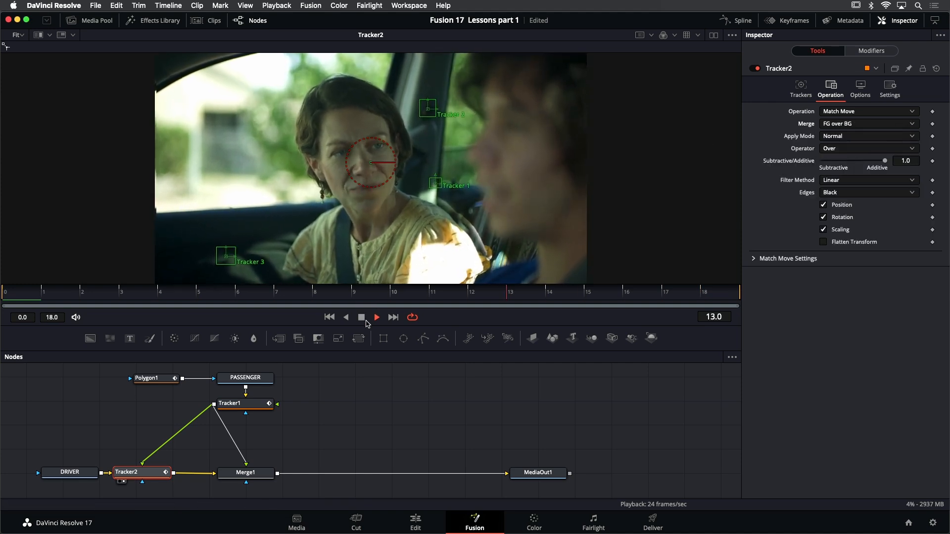
pyautogui.click(365, 321)
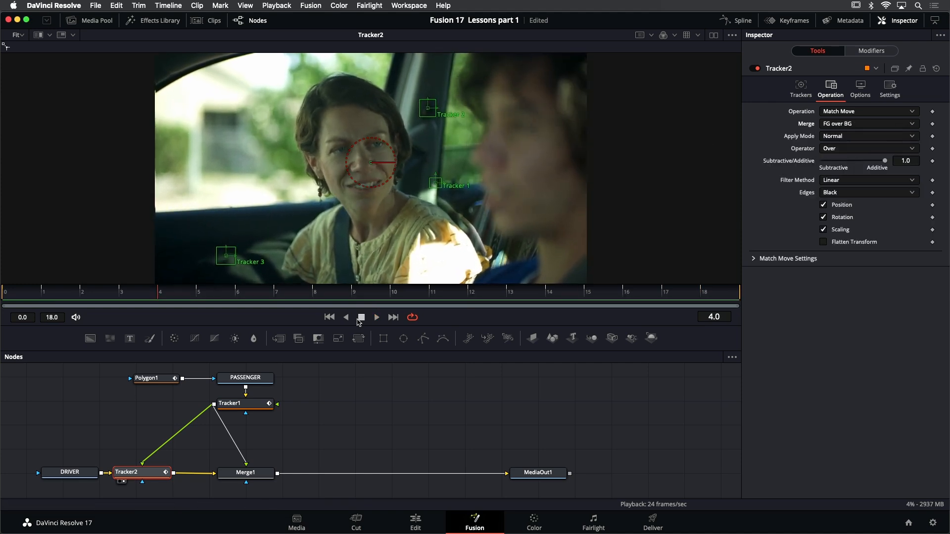
pyautogui.click(329, 317)
# Delete the Merge1 node and move Tracker2 into its place directly below Tracker1.
pyautogui.click(258, 474)
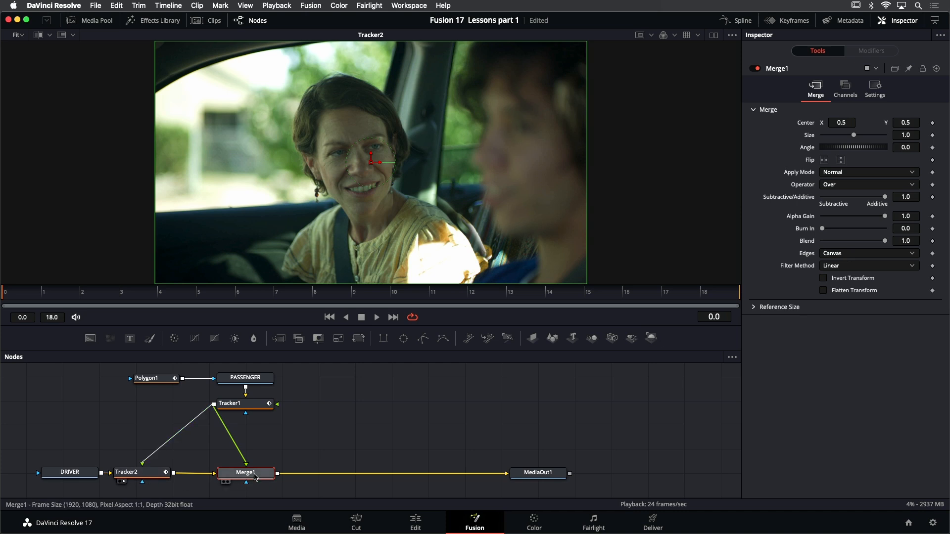
pyautogui.press('Delete')
pyautogui.moveTo(155, 472); pyautogui.dragTo(256, 480)
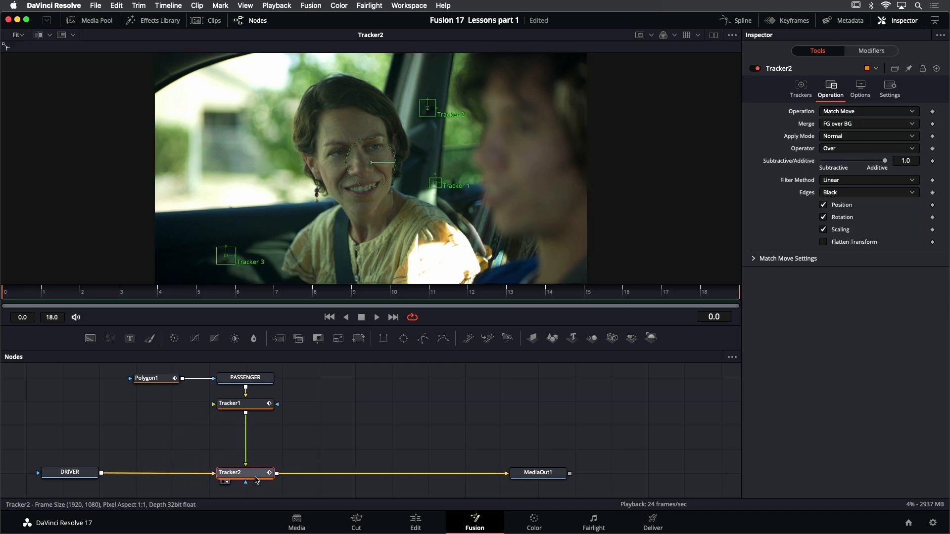
pyautogui.click(322, 425)
pyautogui.click(246, 476)
# Enlarge the viewer area slightly and play back the finished split-screen composite.
pyautogui.moveTo(427, 324); pyautogui.dragTo(427, 329)
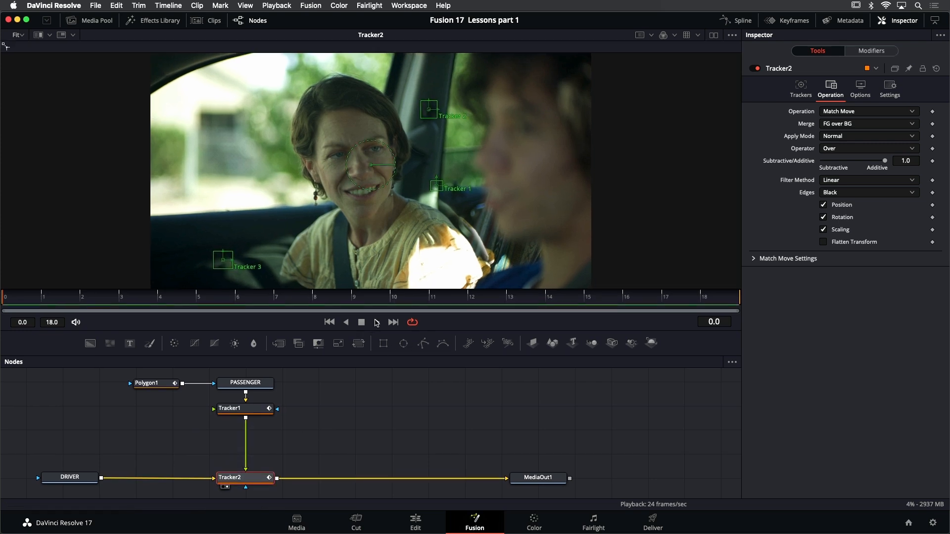
pyautogui.click(377, 322)
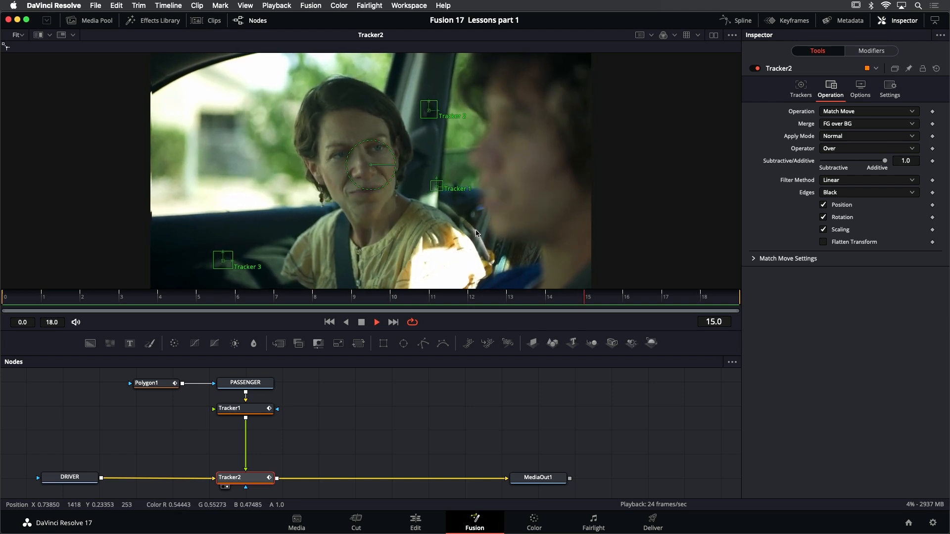
pyautogui.click(361, 323)
# Move the Polygon1 mask points beside the passenger's shoulder and elbow outward at the frame 3 shape keyframe.
pyautogui.click(139, 382)
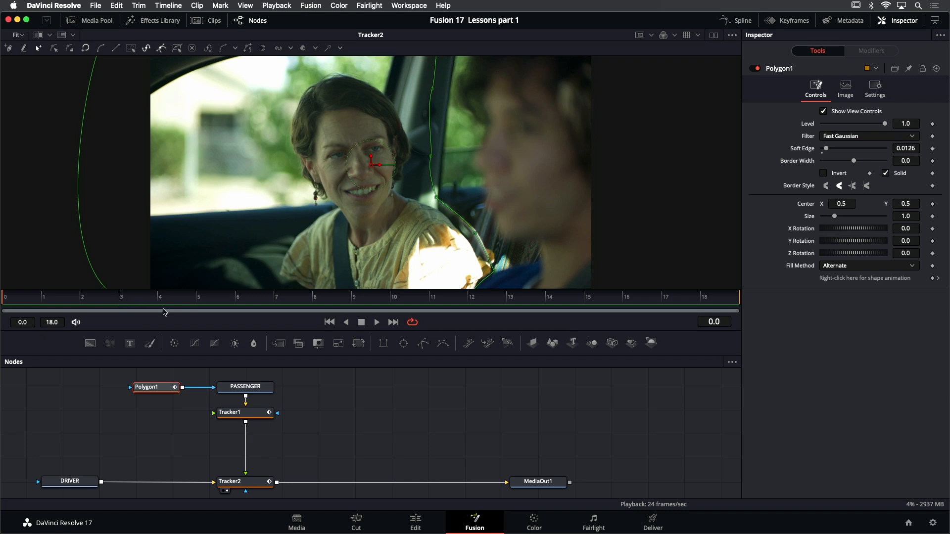
pyautogui.click(933, 279)
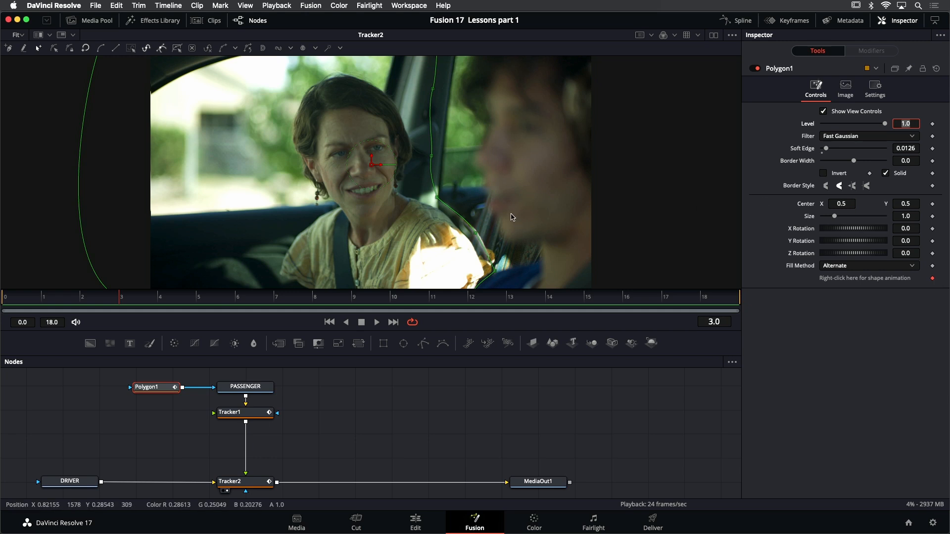
pyautogui.moveTo(506, 207); pyautogui.dragTo(503, 201)
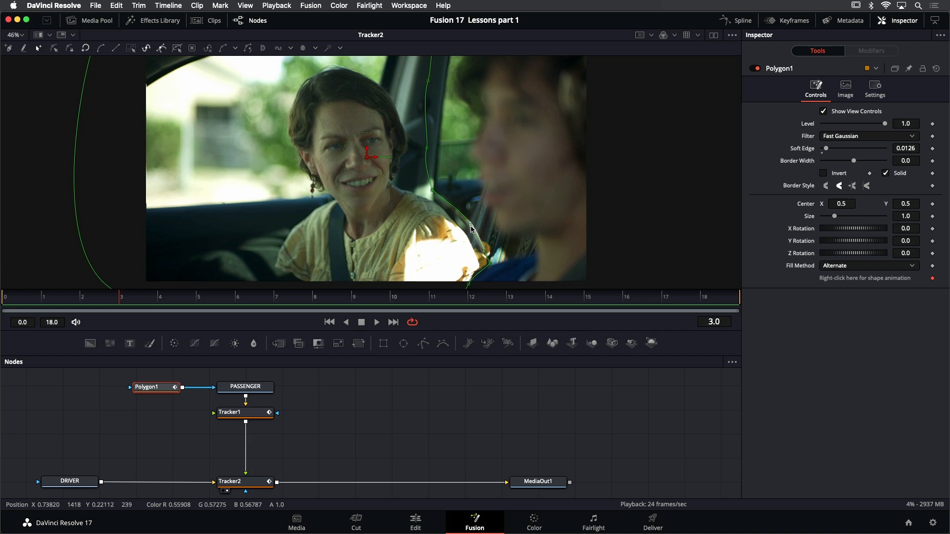
pyautogui.scroll(2, 471, 228)
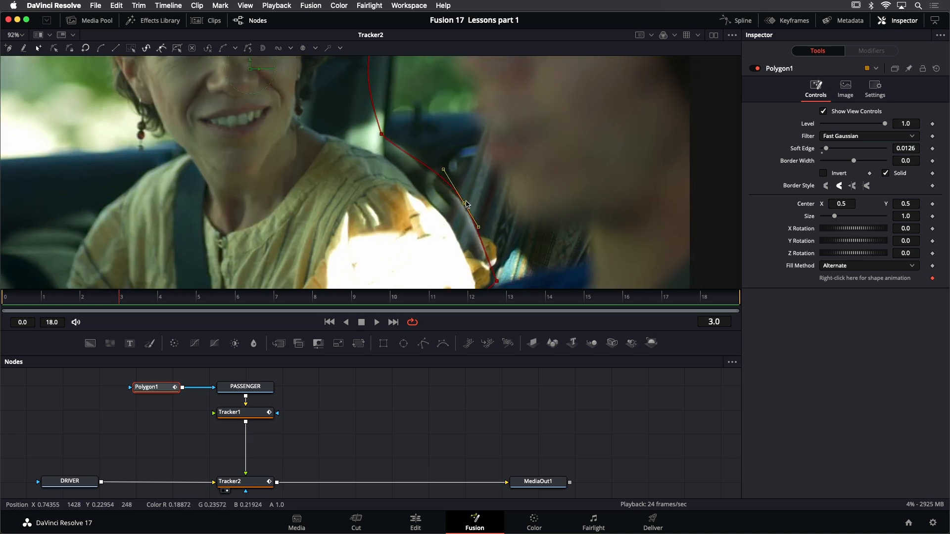
pyautogui.moveTo(465, 203); pyautogui.dragTo(476, 201)
pyautogui.moveTo(497, 283); pyautogui.dragTo(515, 267)
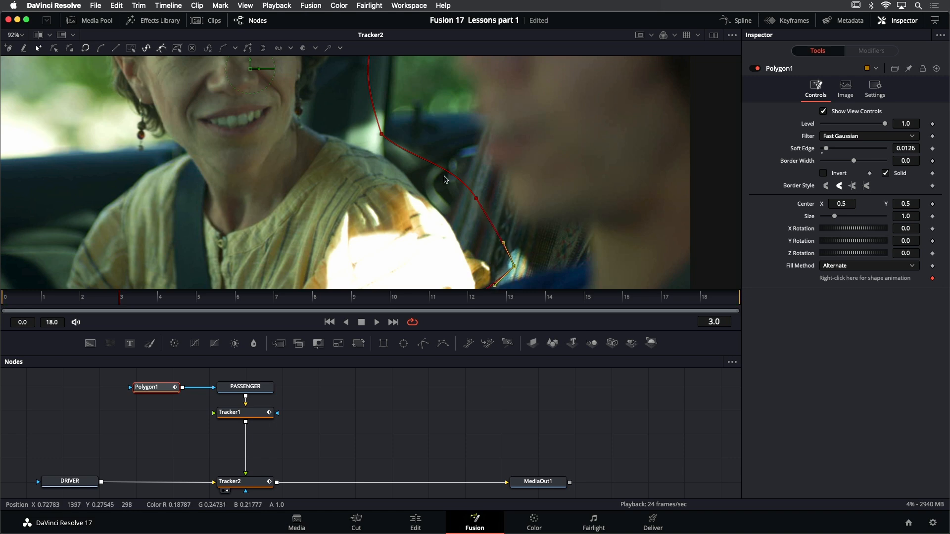
# Adjust the Polygon1 mask point along the door pillar beside the passenger's head at frame 3.
pyautogui.moveTo(444, 177); pyautogui.dragTo(463, 252)
pyautogui.moveTo(400, 209); pyautogui.dragTo(411, 200)
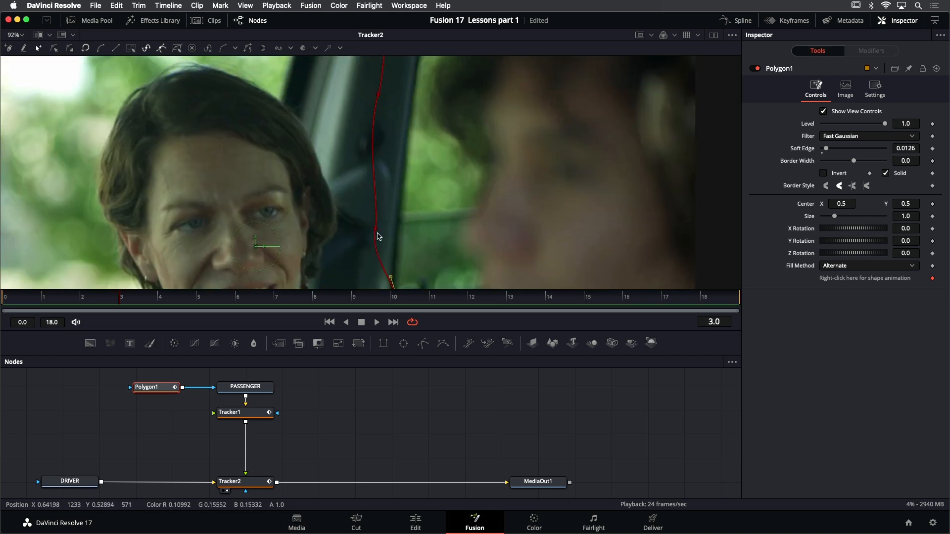
pyautogui.moveTo(378, 232); pyautogui.dragTo(377, 229)
pyautogui.scroll(-3, 397, 136)
pyautogui.scroll(1, 421, 235)
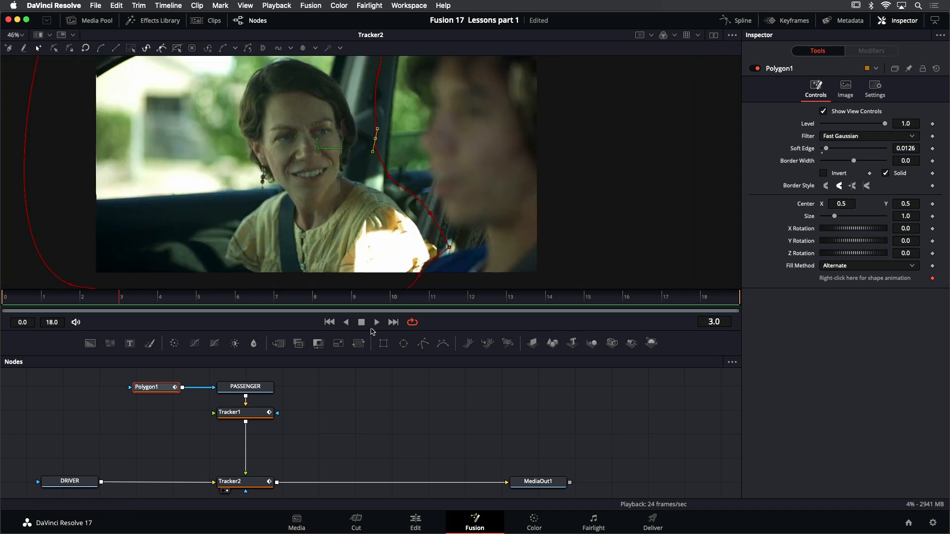
# Play back the composite with the reshaped mask outline and return to the first frame.
pyautogui.click(377, 322)
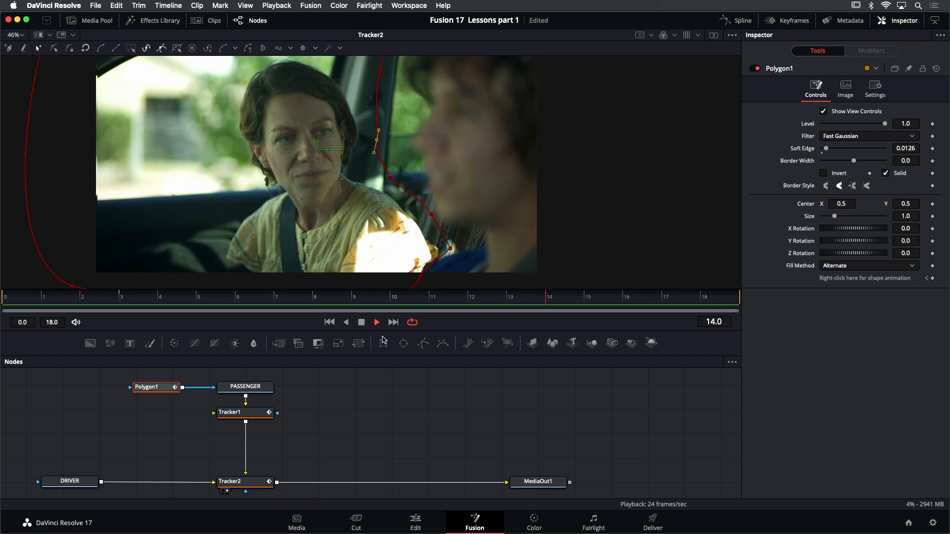
pyautogui.click(363, 323)
pyautogui.click(329, 322)
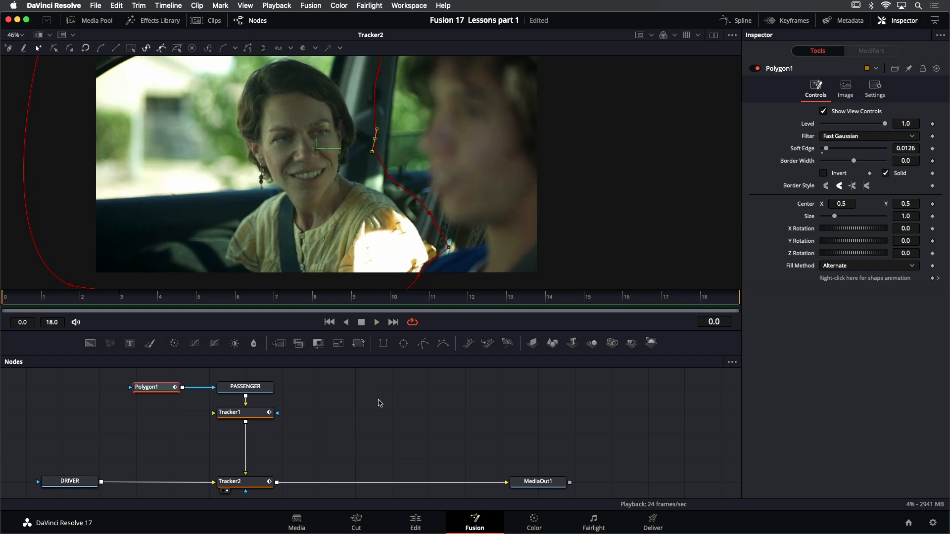
# Deselect the mask node, play the composite without the outline, and examine the blend edge between passenger and driver at the first frame.
pyautogui.scroll(-2, 438, 177)
pyautogui.moveTo(439, 175); pyautogui.dragTo(430, 180)
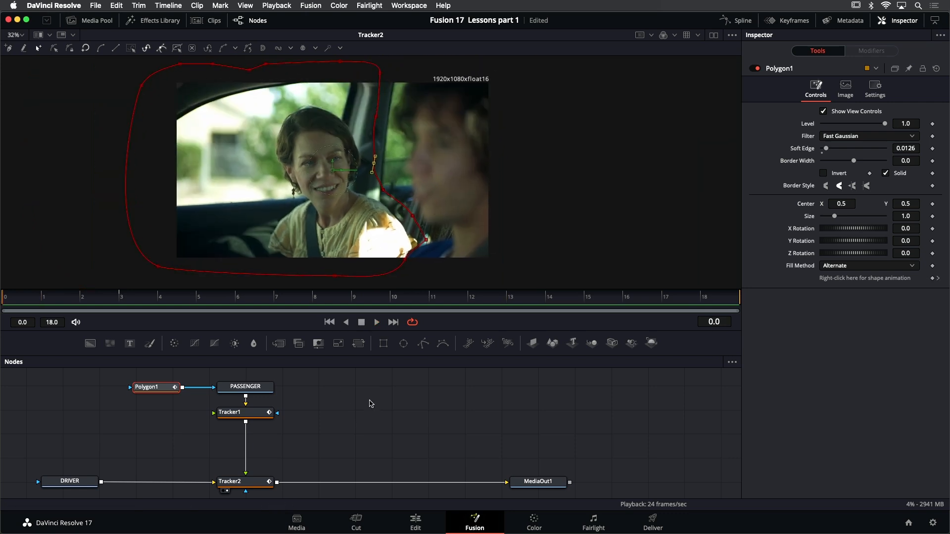
pyautogui.click(372, 402)
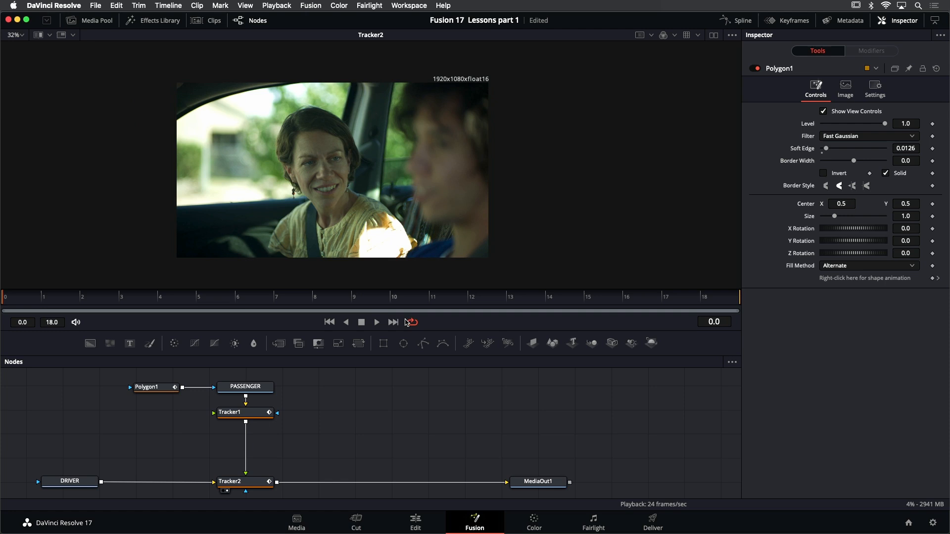
pyautogui.click(379, 323)
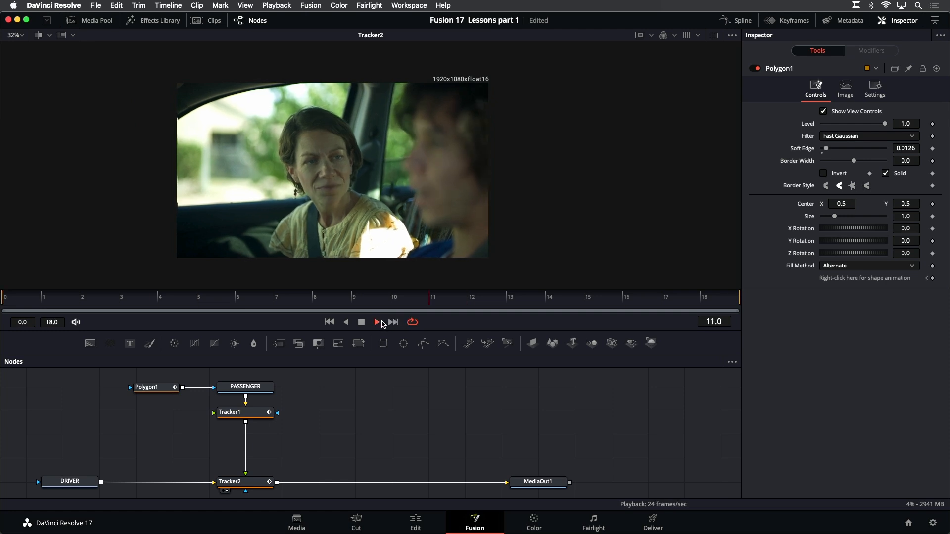
pyautogui.scroll(4, 414, 242)
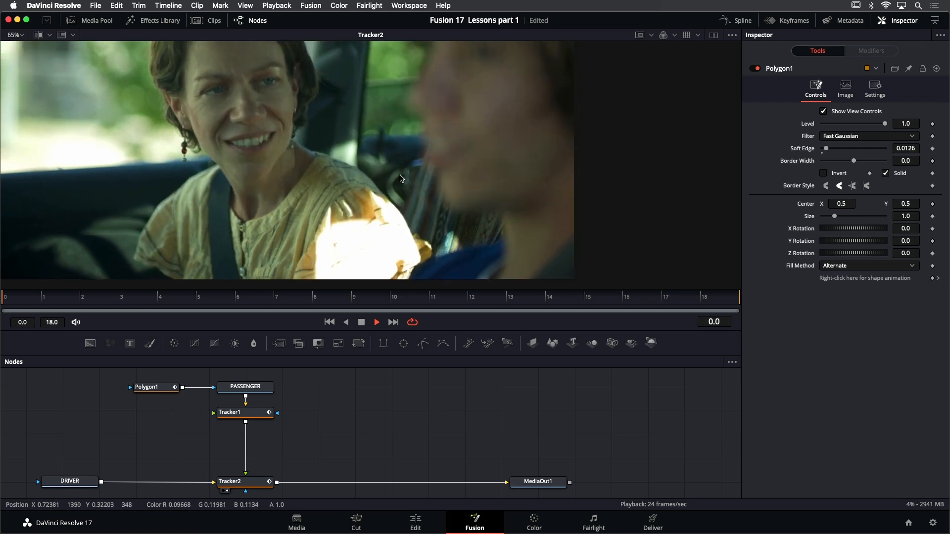
pyautogui.press('space')
pyautogui.scroll(-2, 412, 228)
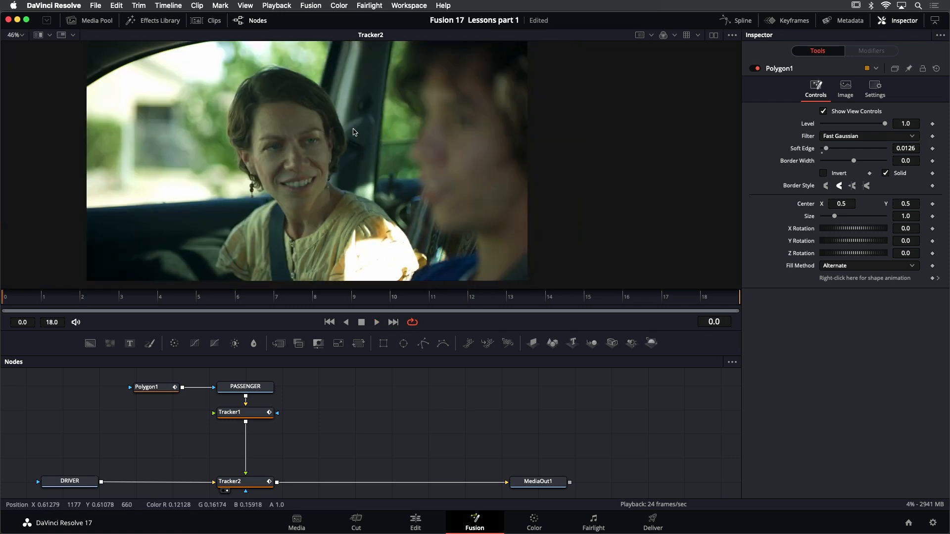
pyautogui.scroll(2, 398, 221)
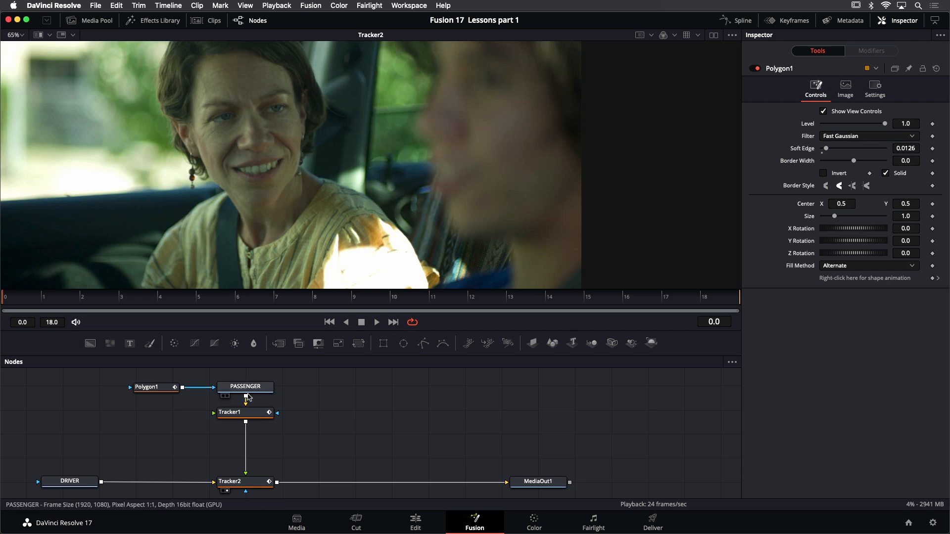
# Refine the Polygon1 mask points along the passenger's arm and the lower door pillar at frame 0, and save the project.
pyautogui.click(158, 388)
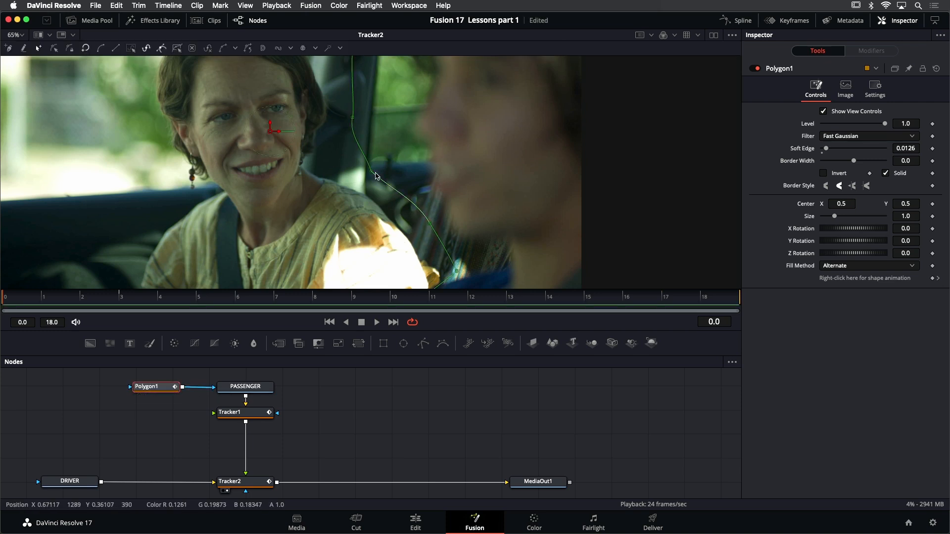
pyautogui.moveTo(429, 223); pyautogui.dragTo(437, 239)
pyautogui.moveTo(456, 271)
pyautogui.mouseDown()
pyautogui.moveTo(472, 257)
pyautogui.moveTo(444, 260)
pyautogui.moveTo(445, 269)
pyautogui.moveTo(464, 267)
pyautogui.moveTo(457, 270)
pyautogui.mouseUp()
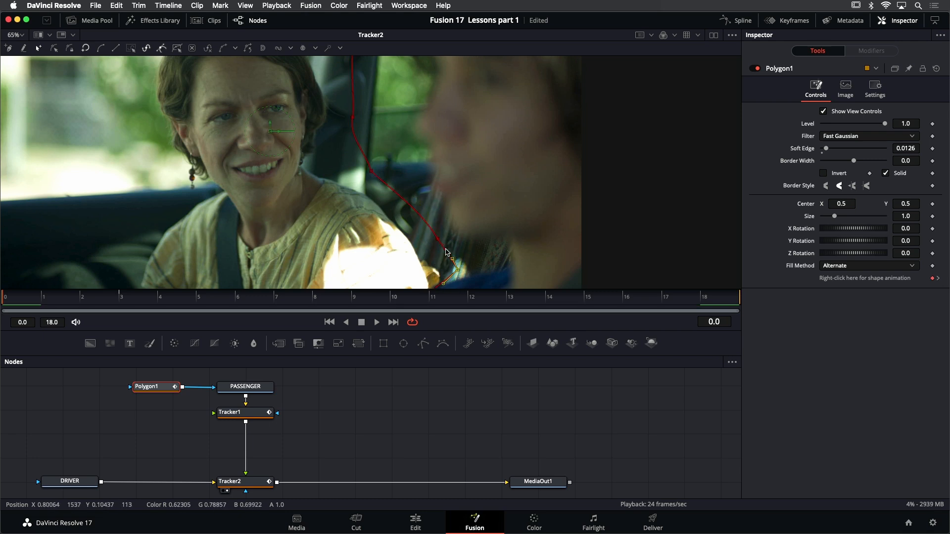
pyautogui.moveTo(371, 171); pyautogui.dragTo(384, 155)
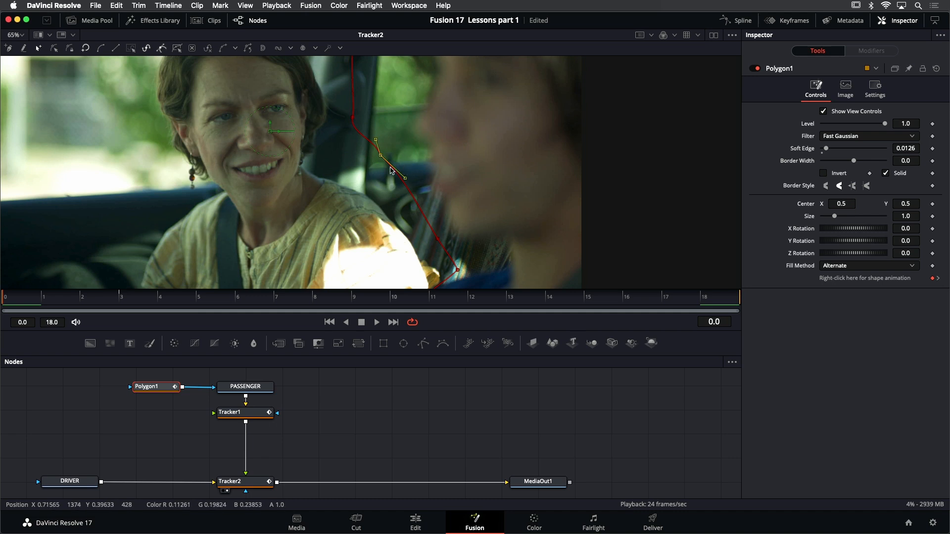
pyautogui.moveTo(380, 156); pyautogui.dragTo(363, 170)
pyautogui.scroll(2, 374, 120)
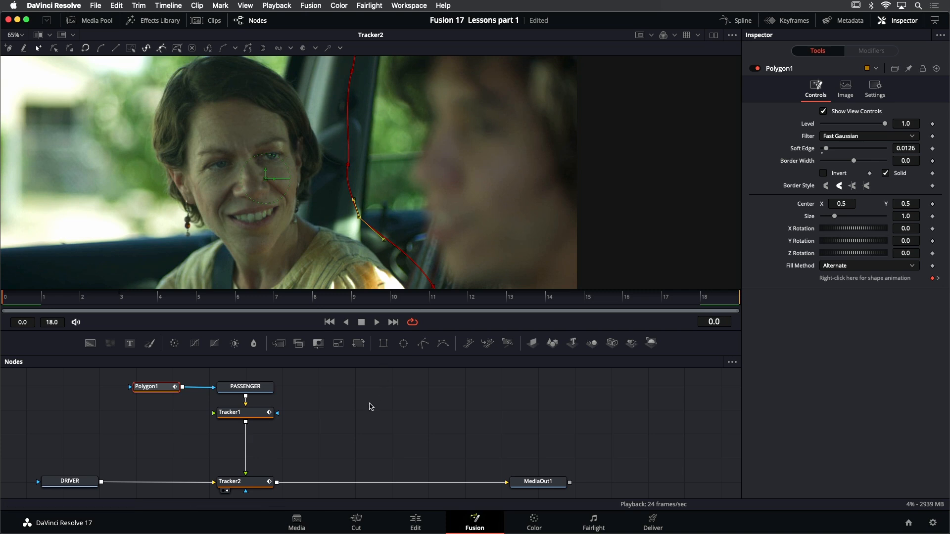
pyautogui.press('super+s')
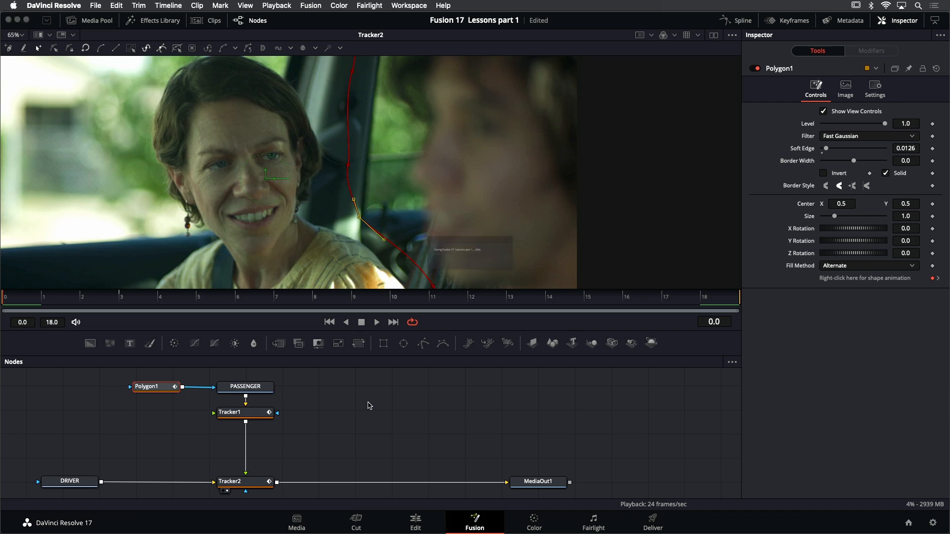
# Add a Transform (Xf) node between Tracker1 and Tracker2.
pyautogui.hscroll(-2, 327, 403)
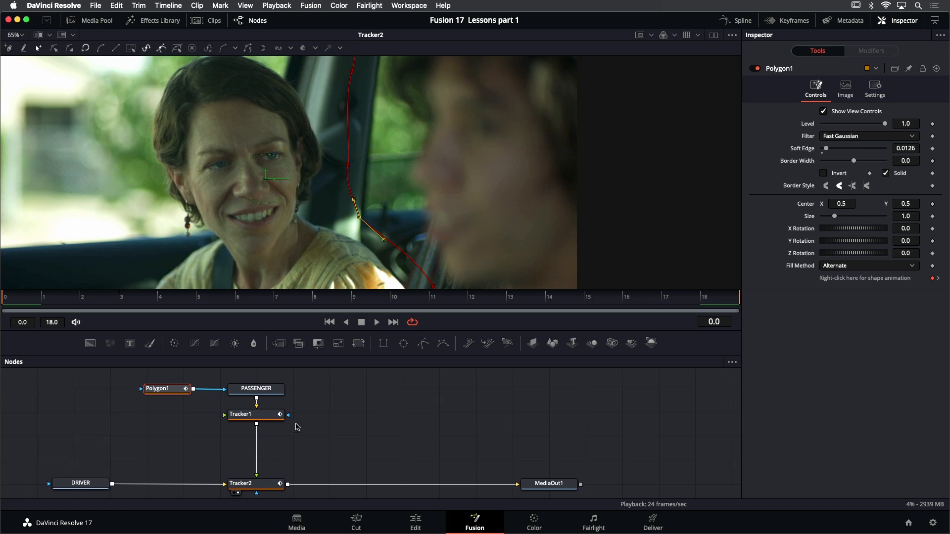
pyautogui.click(268, 419)
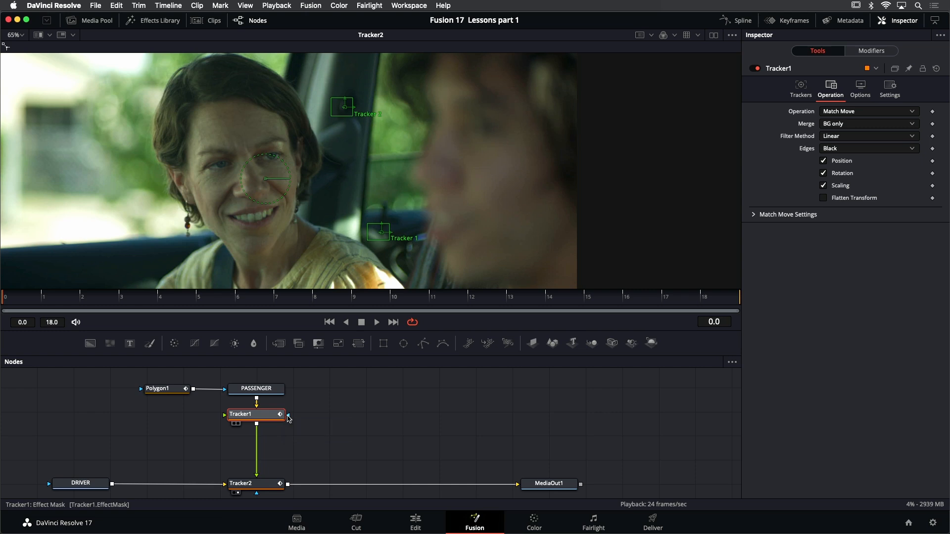
pyautogui.hotkey('shift', 'space')
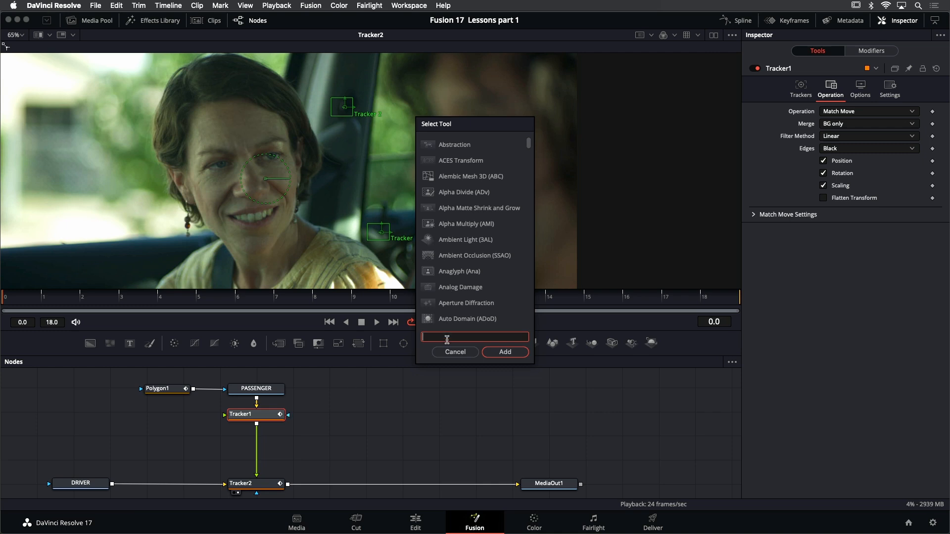
pyautogui.write('trans')
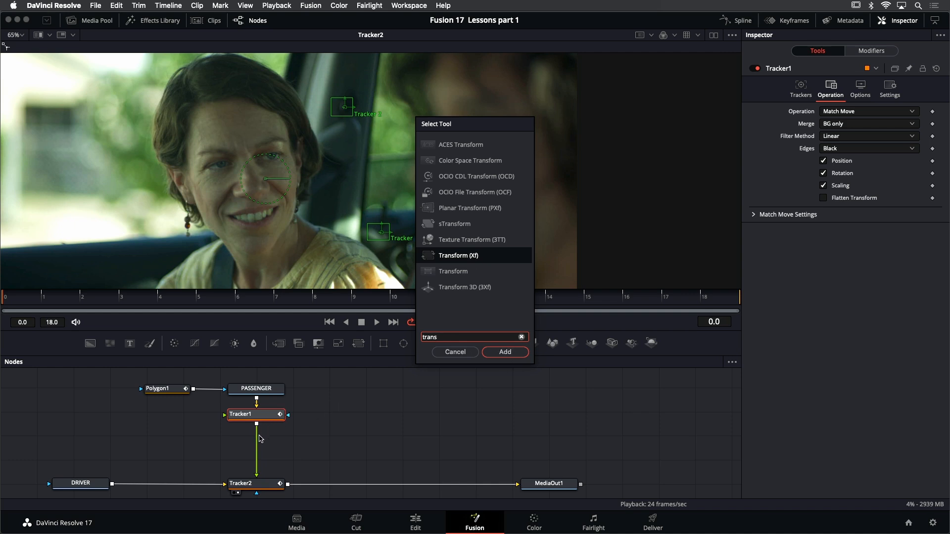
pyautogui.click(505, 352)
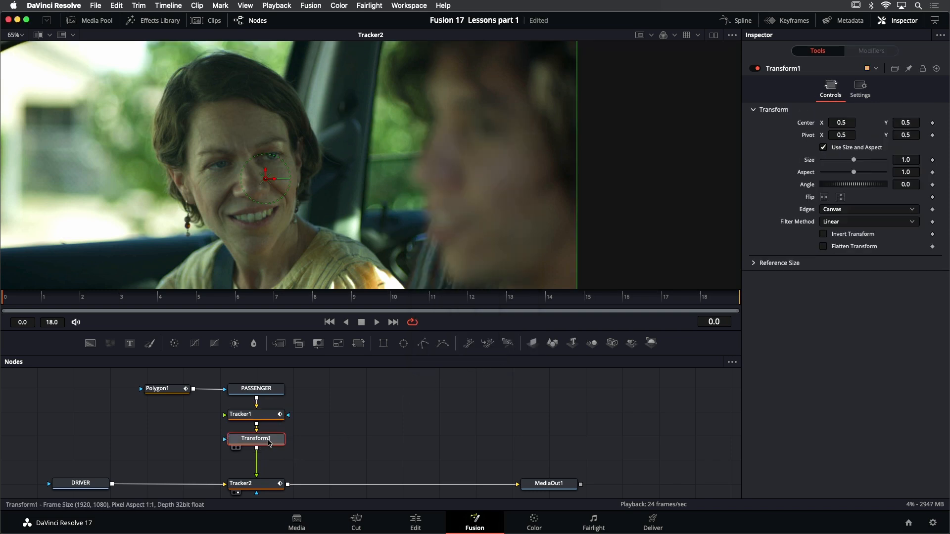
# Fit the image to the viewer and set up an A/B wipe comparing DRIVER in buffer A with Transform1 in buffer B.
pyautogui.moveTo(270, 443)
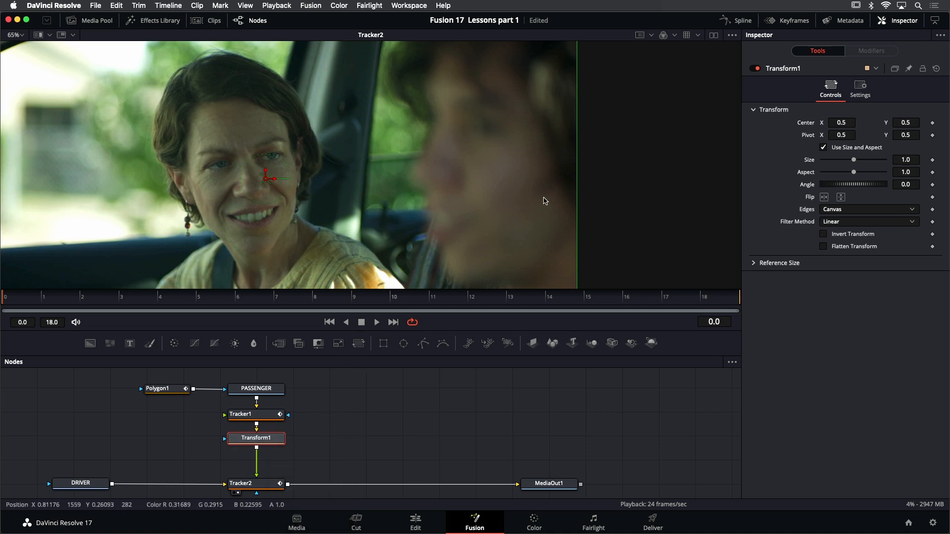
pyautogui.moveTo(477, 218); pyautogui.dragTo(549, 218)
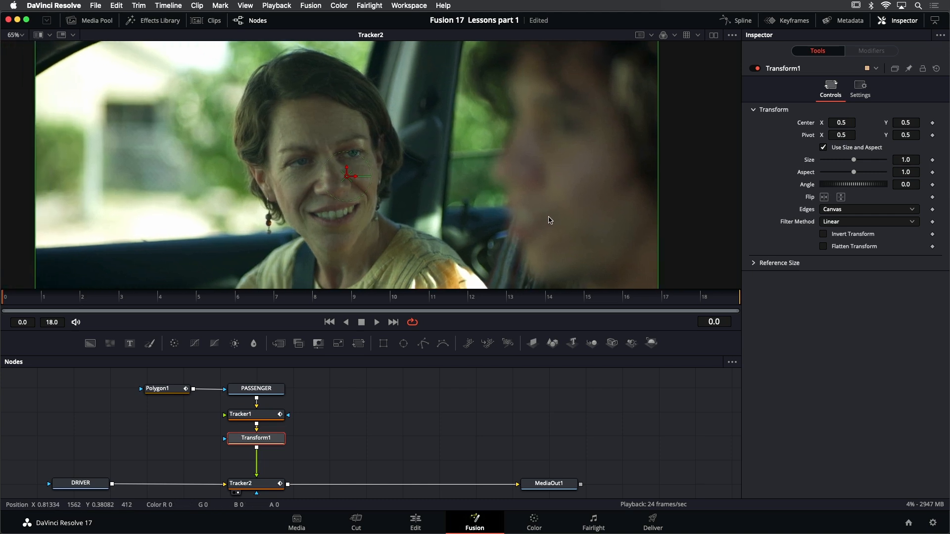
pyautogui.hotkey('ctrl', 'f')
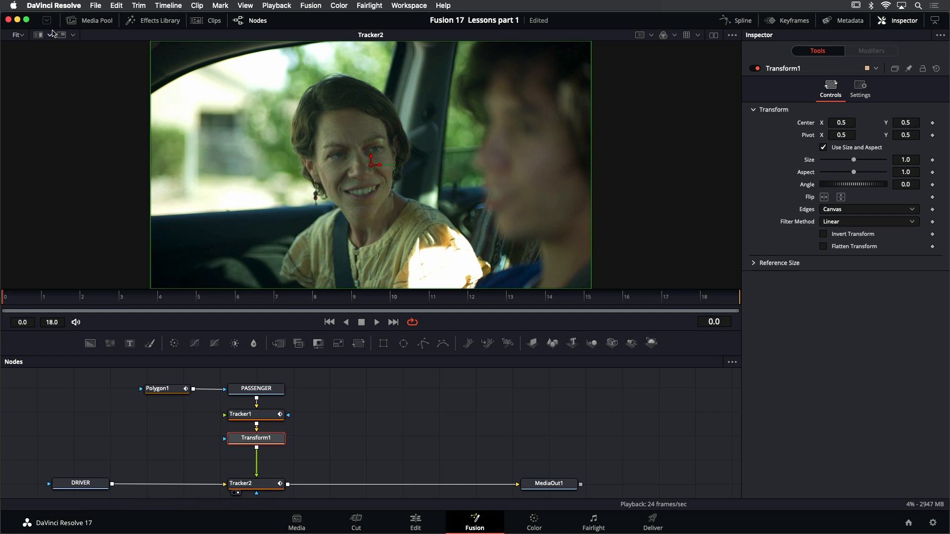
pyautogui.click(38, 35)
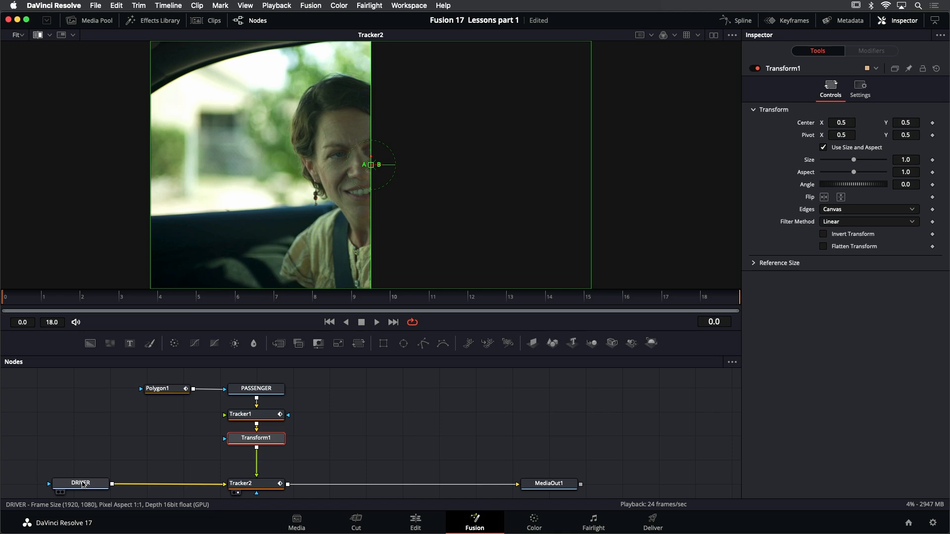
pyautogui.moveTo(82, 482); pyautogui.dragTo(206, 284)
pyautogui.moveTo(239, 173); pyautogui.dragTo(238, 173)
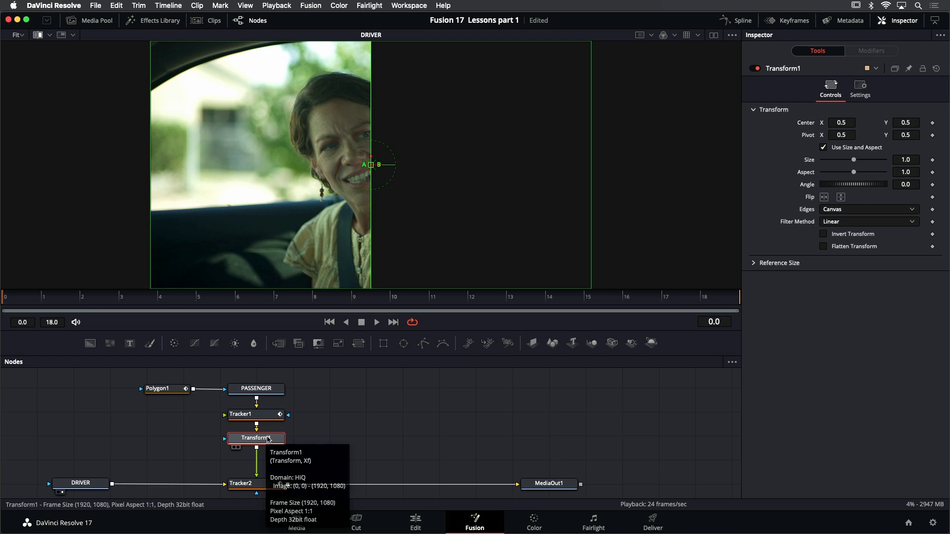
pyautogui.moveTo(269, 439); pyautogui.dragTo(473, 144)
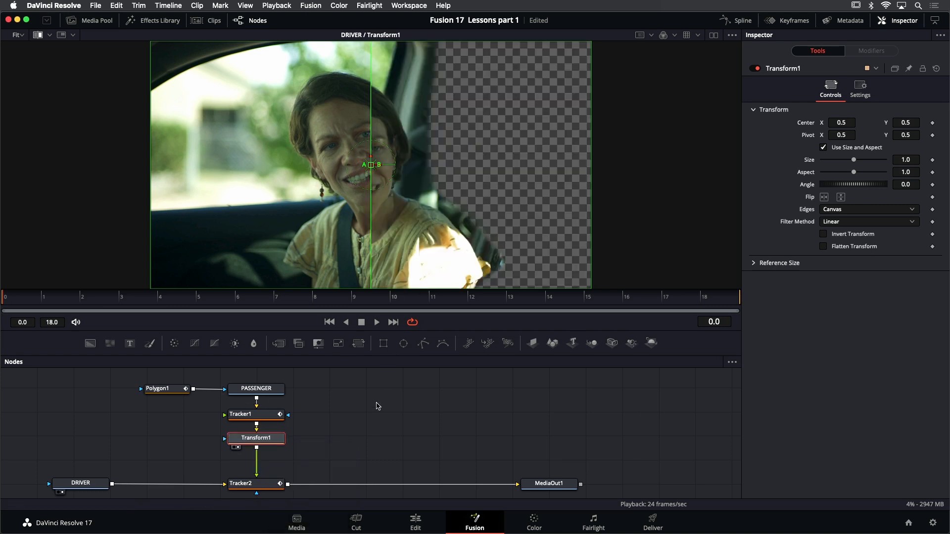
pyautogui.moveTo(371, 164); pyautogui.dragTo(255, 172)
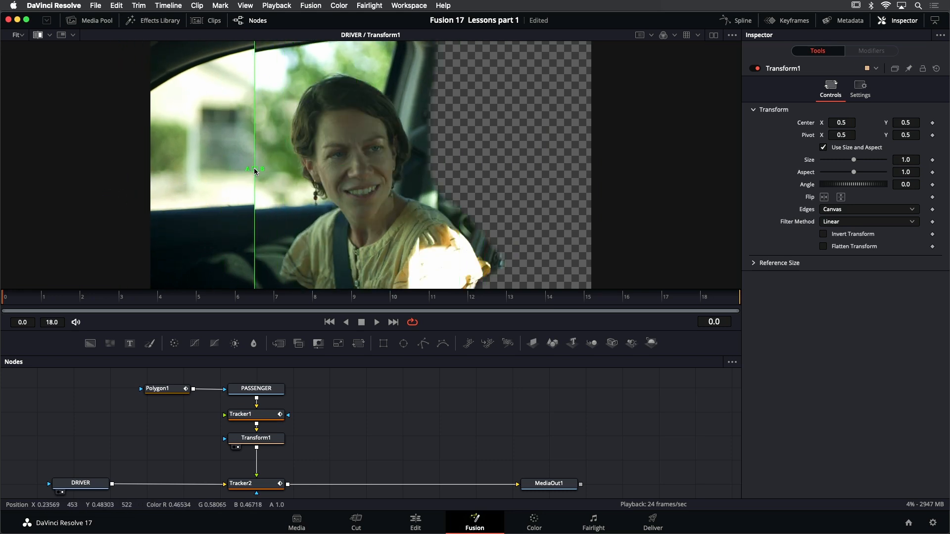
# Shift Transform1's Center Y to about 0.52 and sweep the A/B wipe across to compare the car interior alignment.
pyautogui.click(266, 439)
pyautogui.moveTo(371, 159); pyautogui.dragTo(371, 154)
pyautogui.moveTo(255, 169); pyautogui.dragTo(441, 152)
pyautogui.moveTo(327, 157); pyautogui.dragTo(175, 160)
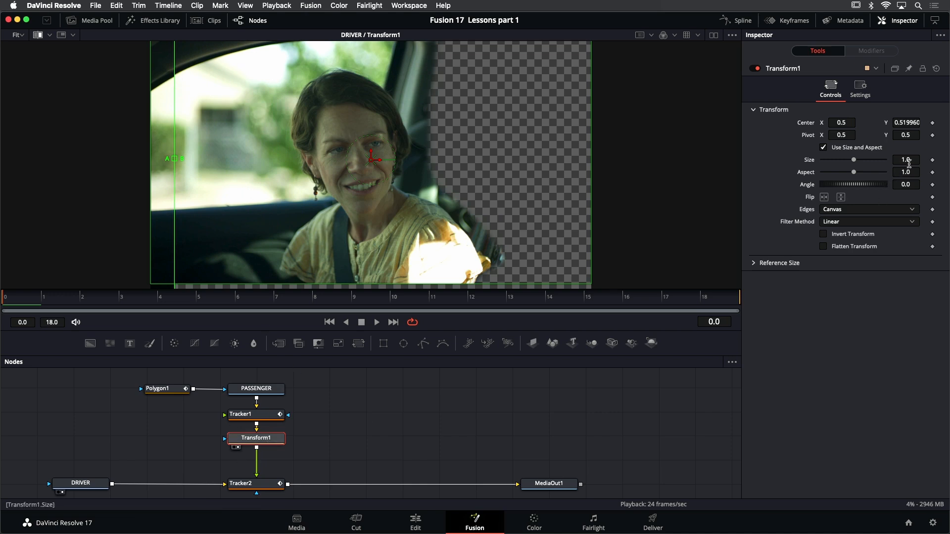
# Scale Transform1 to a Size of 0.993 and sweep the A/B wipe across the passenger to compare her with the driver take.
pyautogui.moveTo(905, 160); pyautogui.dragTo(902, 160)
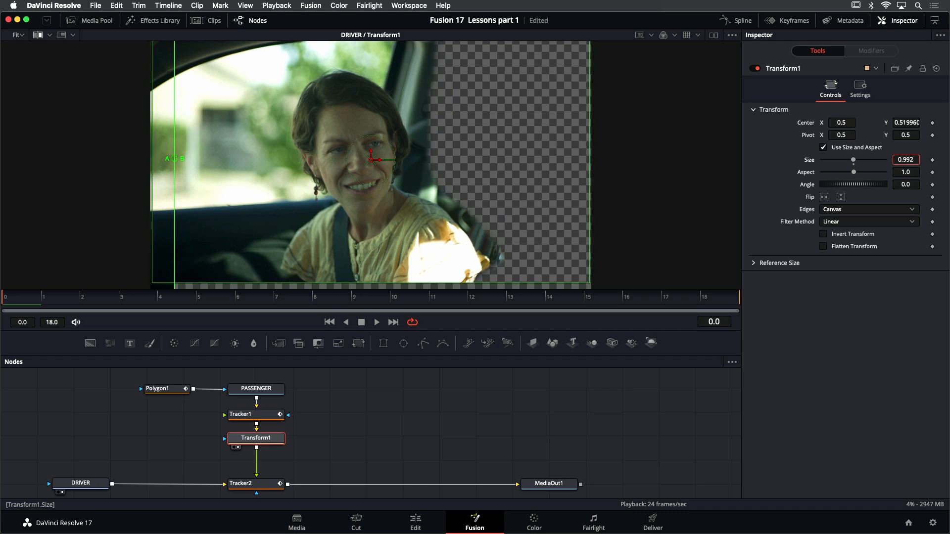
pyautogui.moveTo(902, 160); pyautogui.dragTo(904, 160)
pyautogui.moveTo(853, 162)
pyautogui.mouseDown()
pyautogui.moveTo(844, 163)
pyautogui.moveTo(858, 163)
pyautogui.mouseUp()
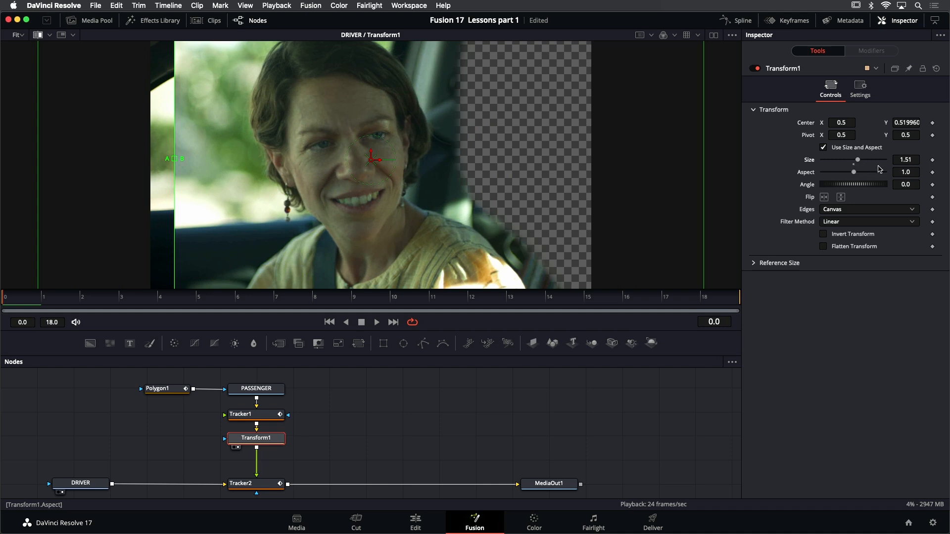
pyautogui.moveTo(912, 158); pyautogui.dragTo(730, 159)
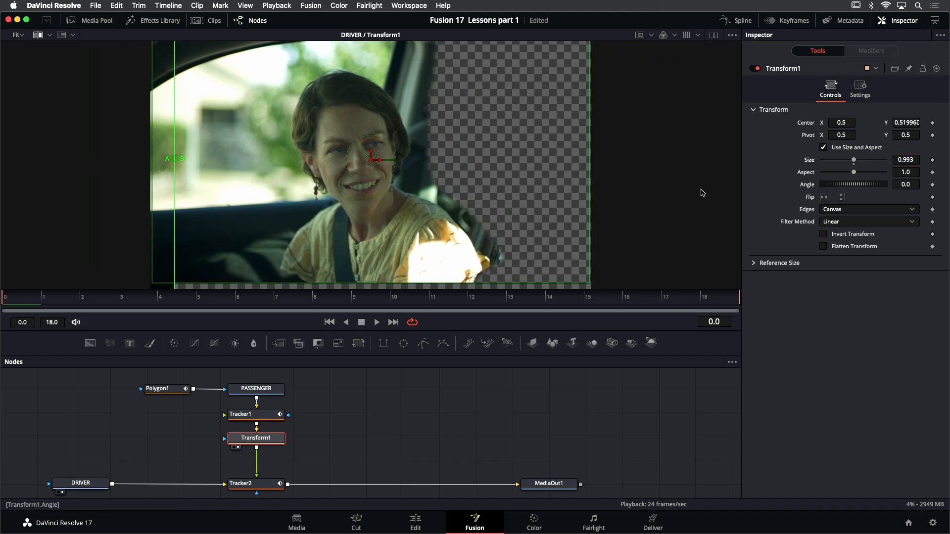
pyautogui.moveTo(173, 159); pyautogui.dragTo(379, 128)
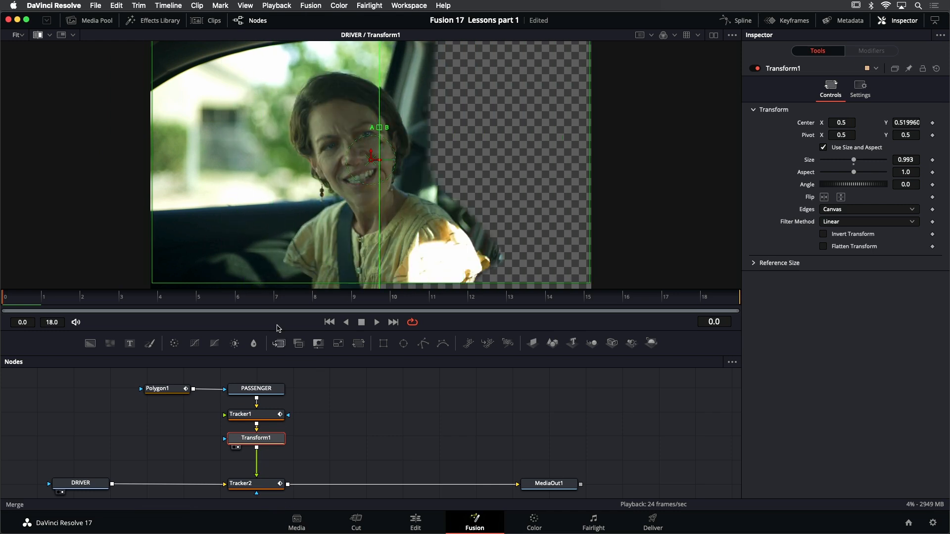
# Turn off the A/B wipe, show Tracker2's composite fitted to the viewer, and play it back to check the alignment.
pyautogui.click(40, 36)
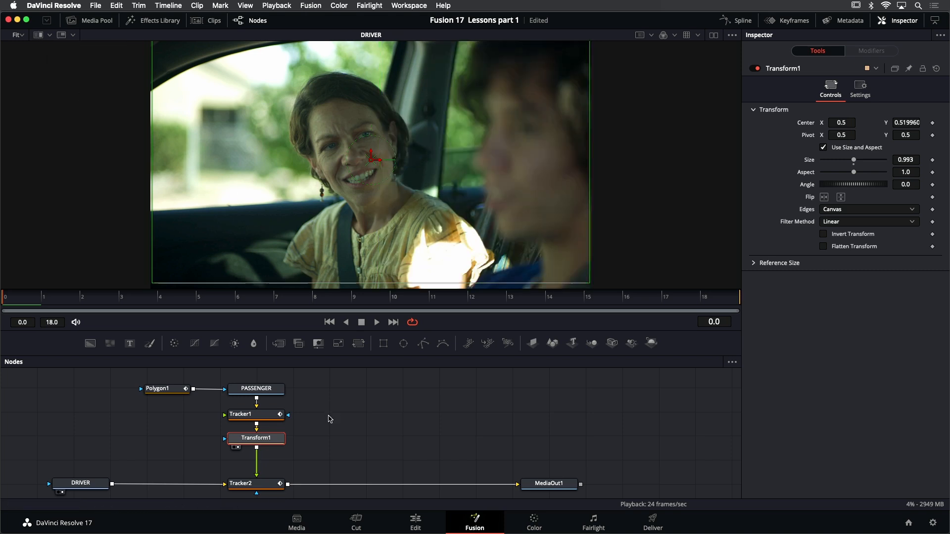
pyautogui.scroll(-3, 360, 273)
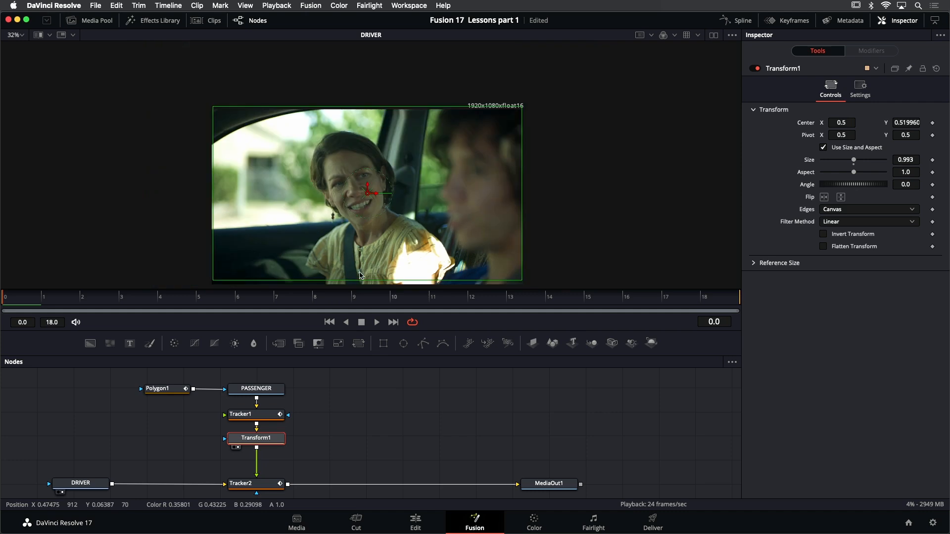
pyautogui.click(263, 487)
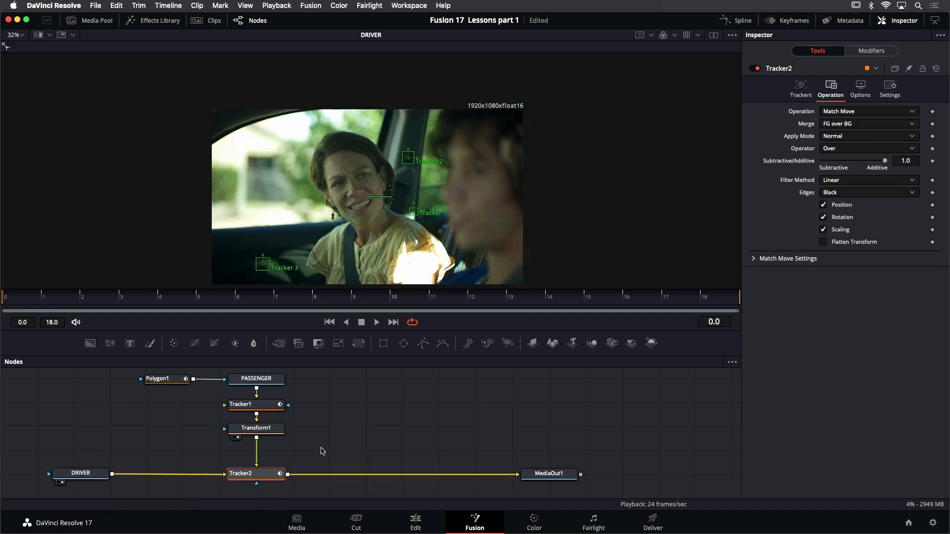
pyautogui.press('1')
pyautogui.click(377, 429)
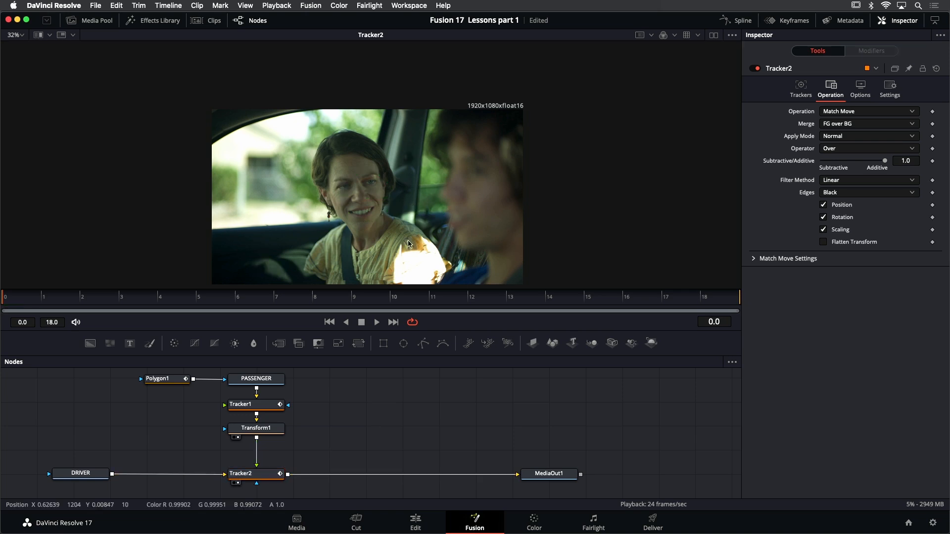
pyautogui.hotkey('shift', 'z')
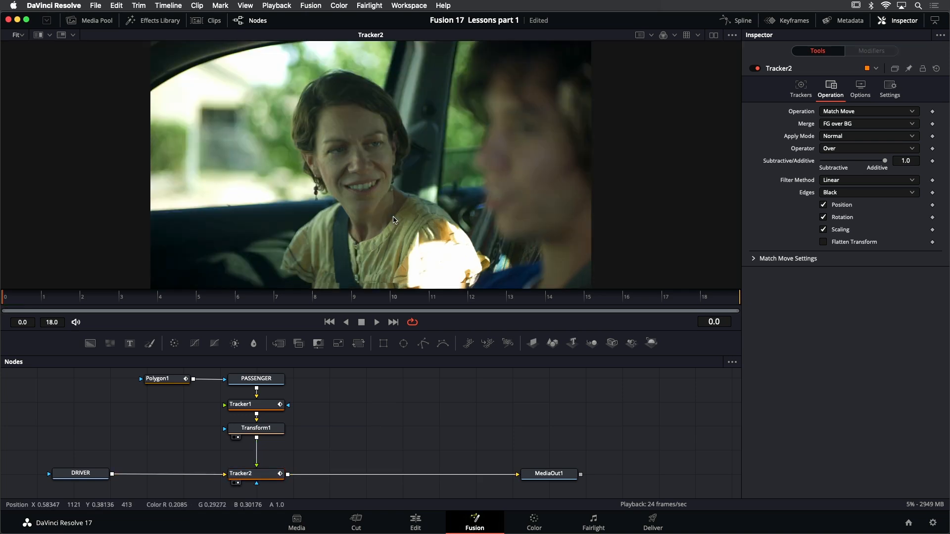
pyautogui.click(378, 322)
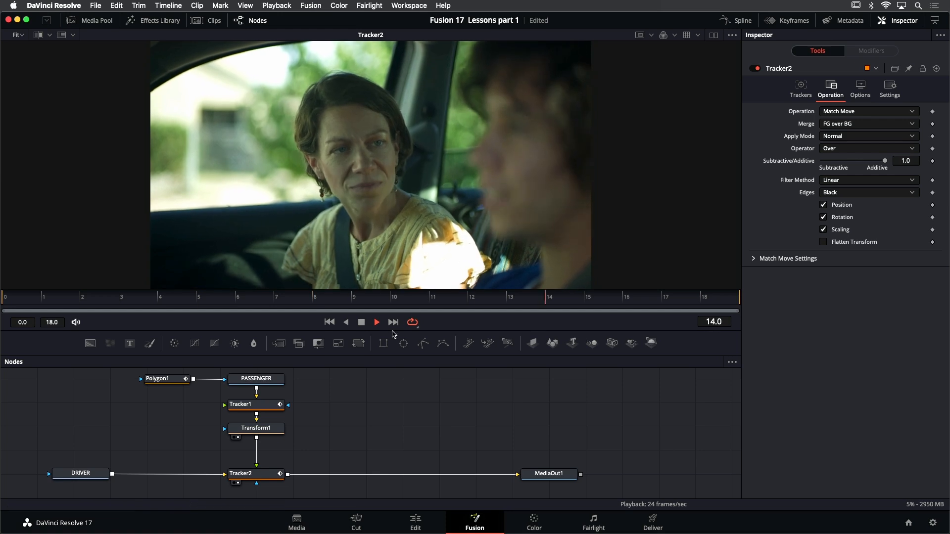
pyautogui.click(361, 322)
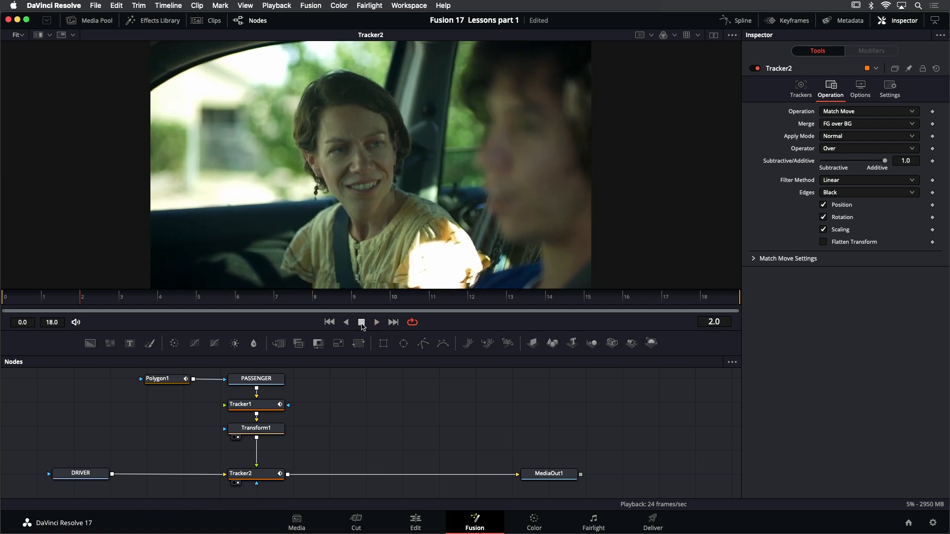
# Shift the Polygon1 mask point beside the passenger's arm slightly closer to her at frames 2 and 3.
pyautogui.scroll(2, 480, 242)
pyautogui.click(166, 379)
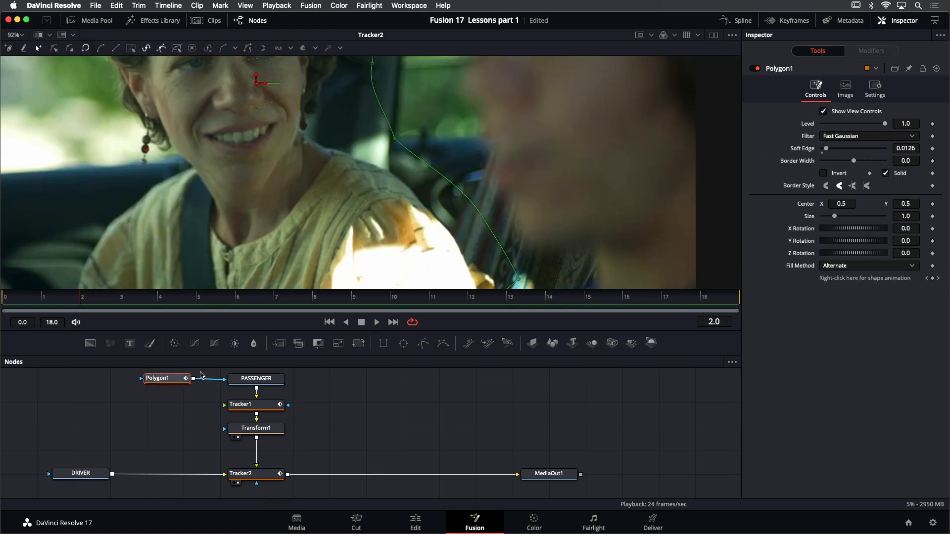
pyautogui.moveTo(484, 219); pyautogui.dragTo(477, 222)
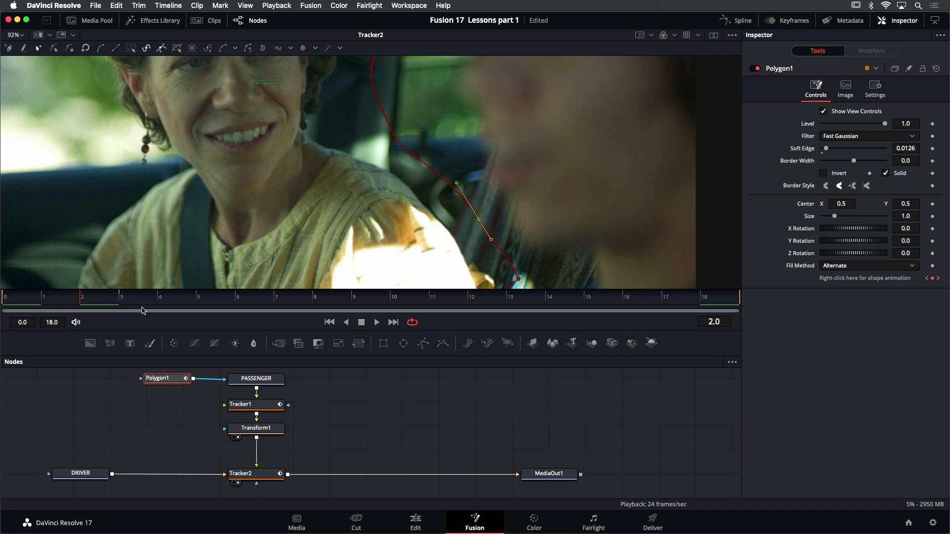
pyautogui.press('Right')
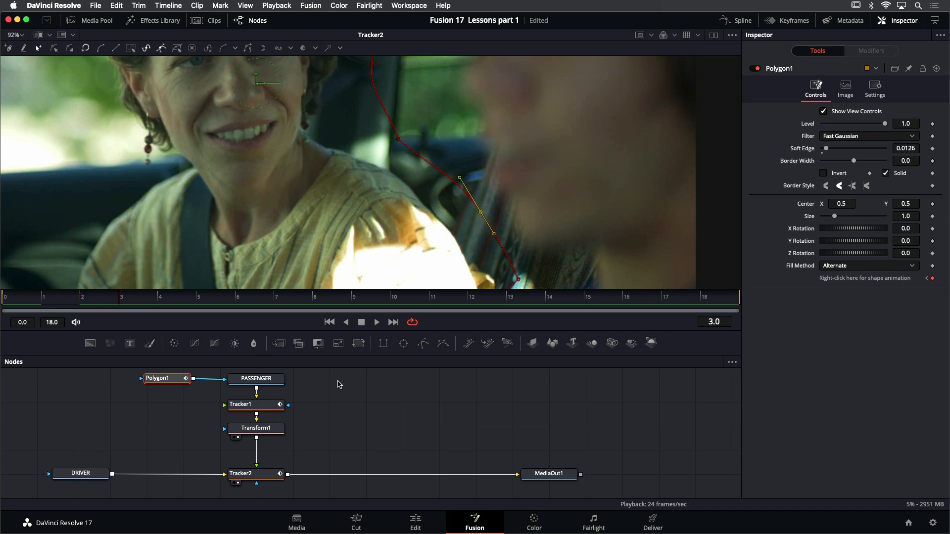
pyautogui.press('Left')
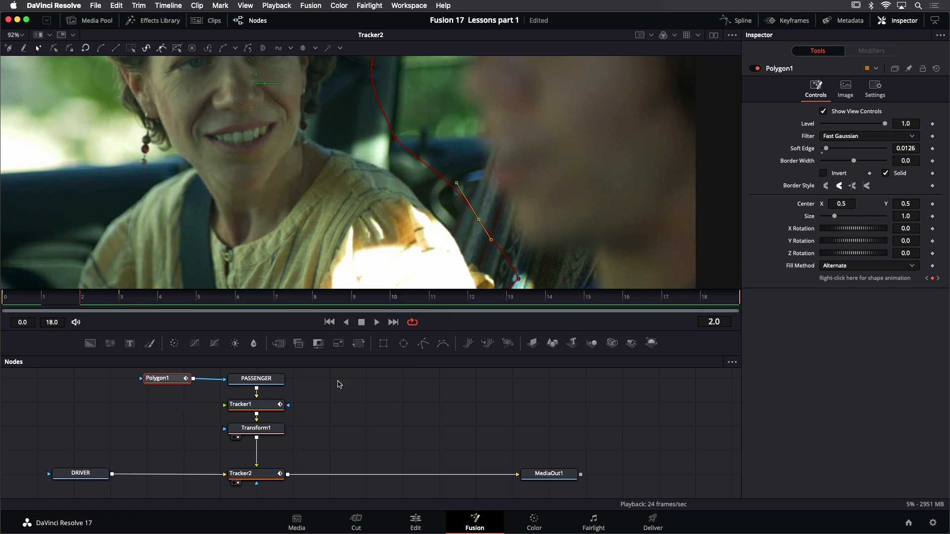
pyautogui.click(932, 279)
pyautogui.click(938, 279)
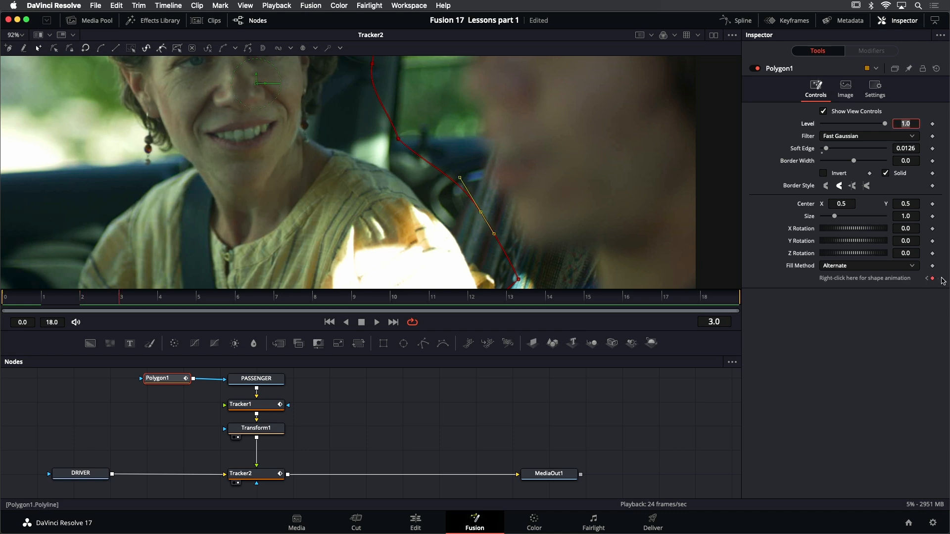
pyautogui.moveTo(481, 213); pyautogui.dragTo(463, 218)
pyautogui.click(410, 383)
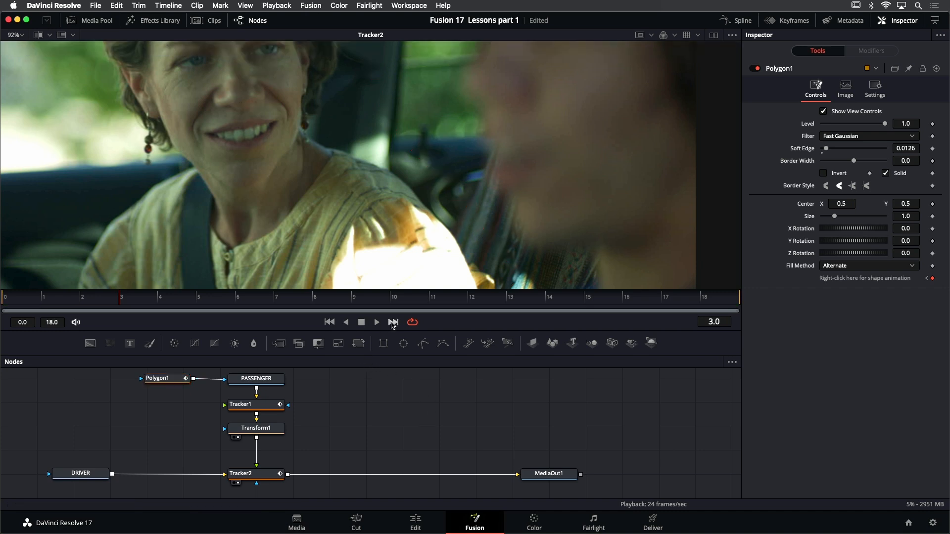
# Play the Tracker2 composite and inspect the mask edge and the lower frame edge up close.
pyautogui.click(379, 323)
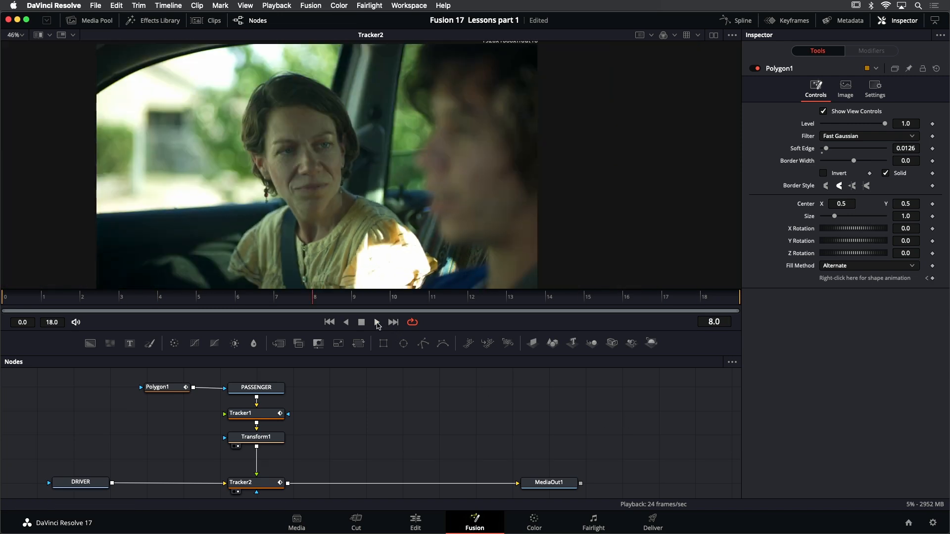
pyautogui.click(377, 322)
pyautogui.scroll(-1, 465, 219)
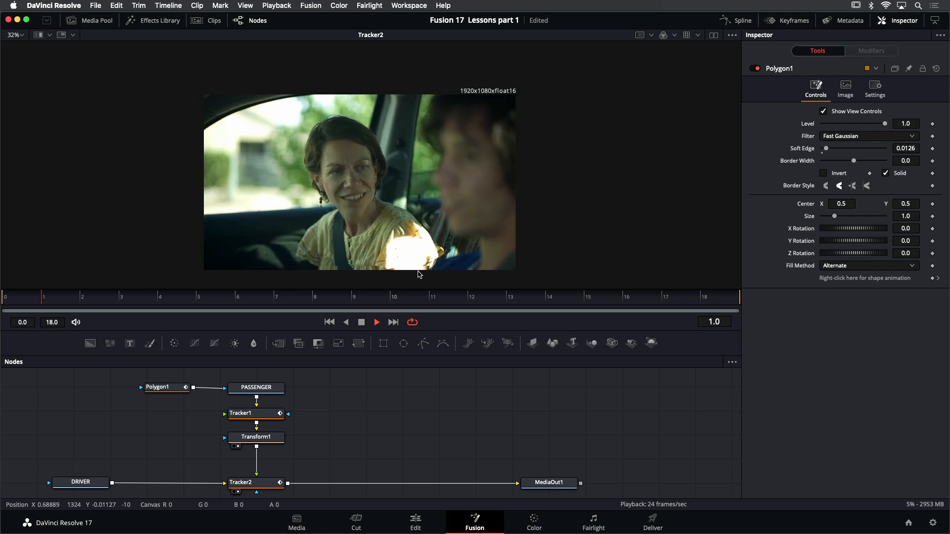
pyautogui.scroll(2, 387, 281)
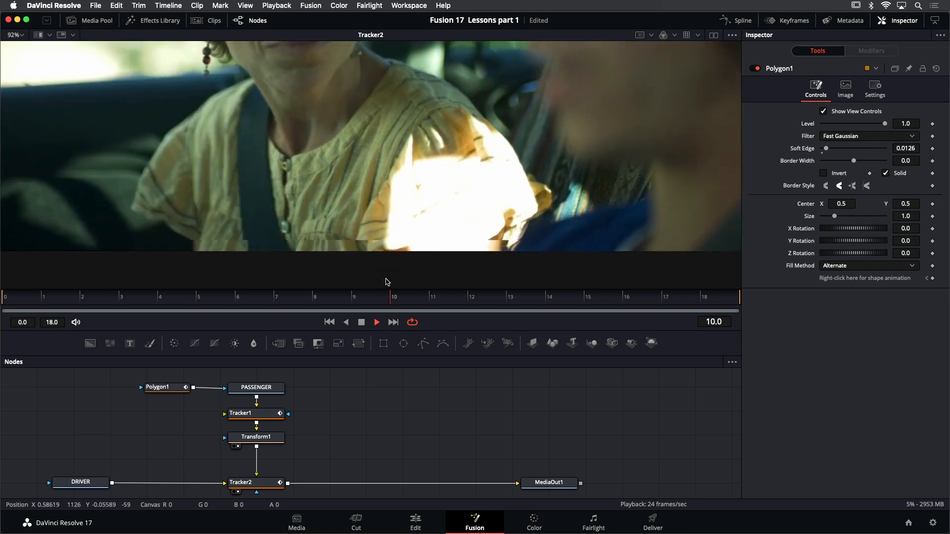
pyautogui.scroll(1, 387, 281)
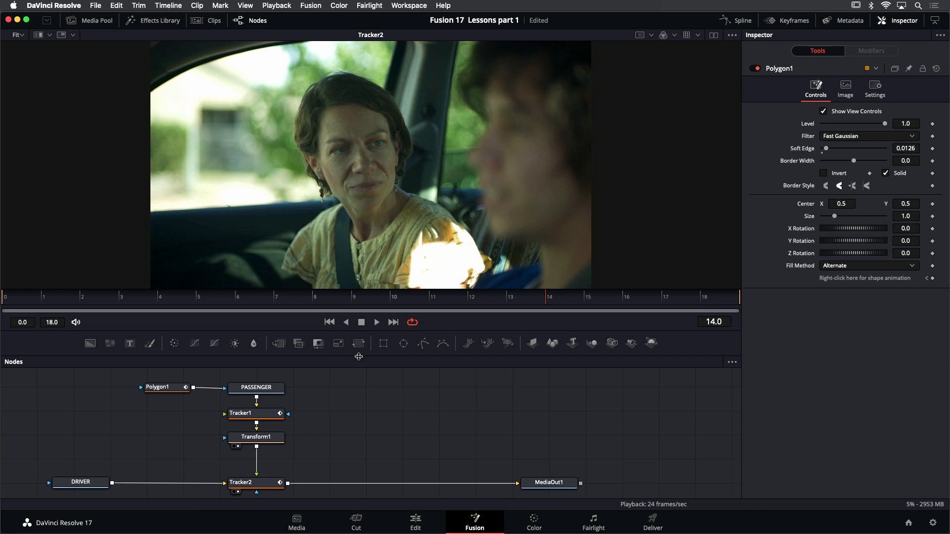
# Insert a Transform node between Tracker2 and MediaOut1, show it in the viewer, and set its Size to 1.056.
pyautogui.moveTo(361, 347); pyautogui.dragTo(334, 485)
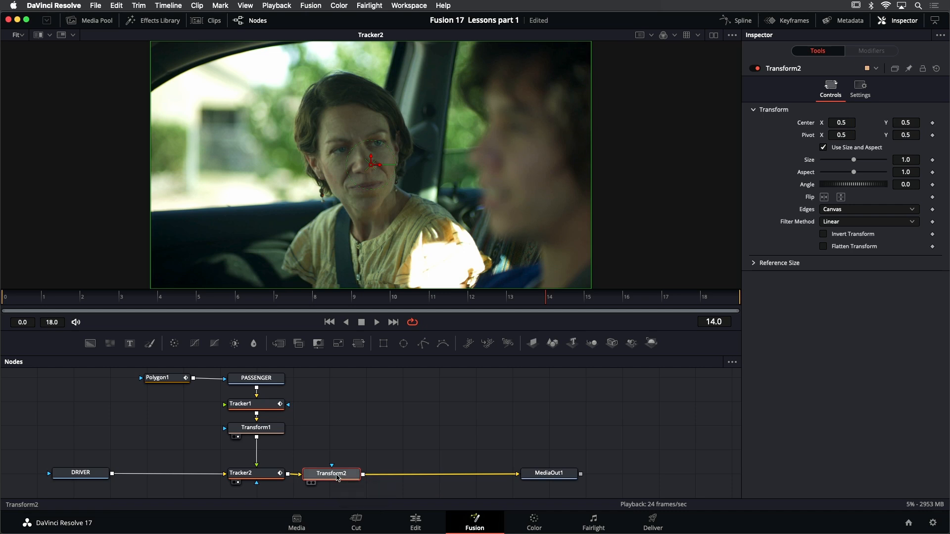
pyautogui.moveTo(336, 478); pyautogui.dragTo(434, 113)
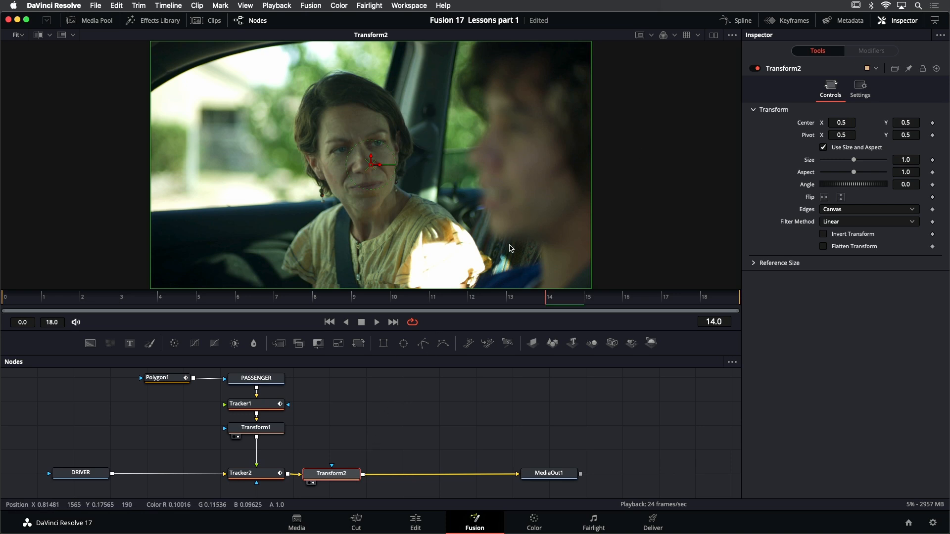
pyautogui.scroll(-3, 439, 245)
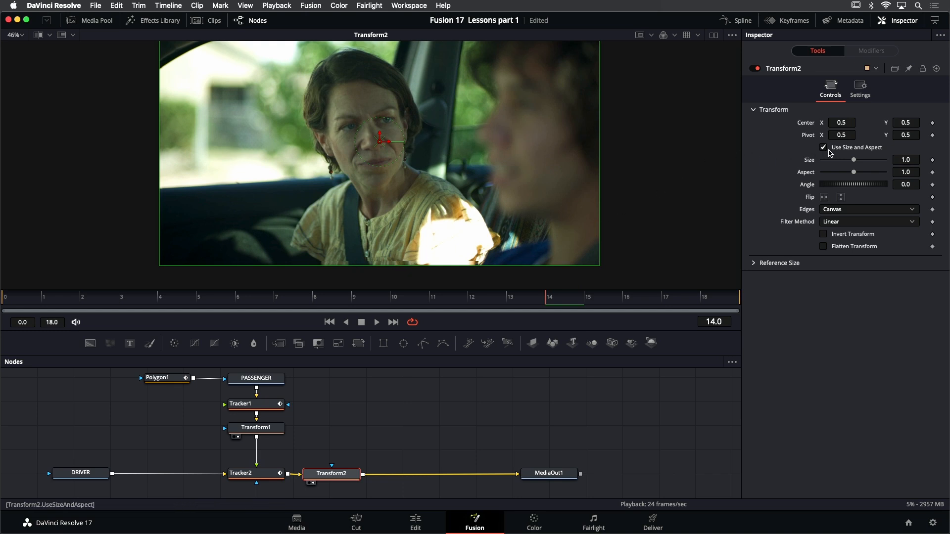
pyautogui.moveTo(902, 158); pyautogui.dragTo(915, 157)
pyautogui.moveTo(528, 158); pyautogui.dragTo(528, 174)
pyautogui.press('super+f')
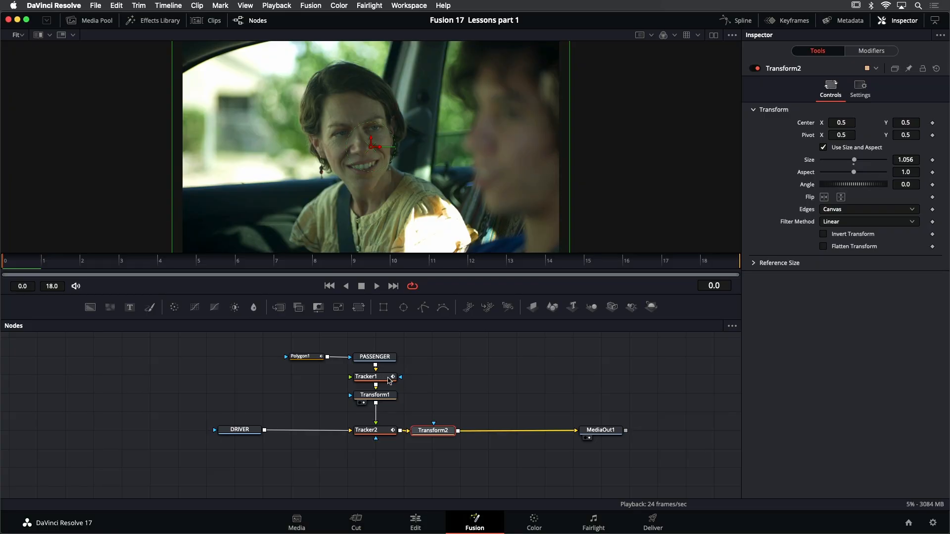
# Review the node flow by viewing Tracker1, DRIVER, Tracker2 and Transform2 and examining the settings of both Transform nodes.
pyautogui.click(389, 379)
pyautogui.press('1')
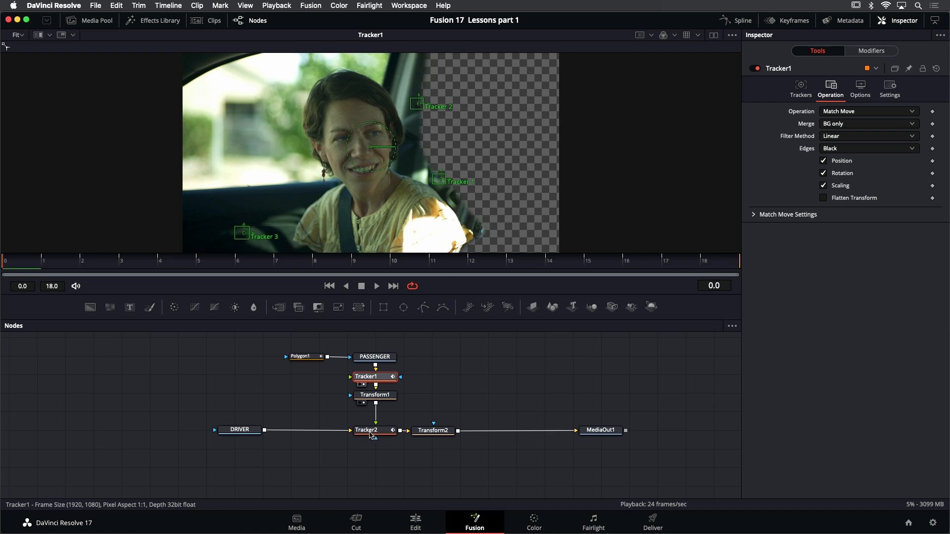
pyautogui.click(254, 431)
pyautogui.press('1')
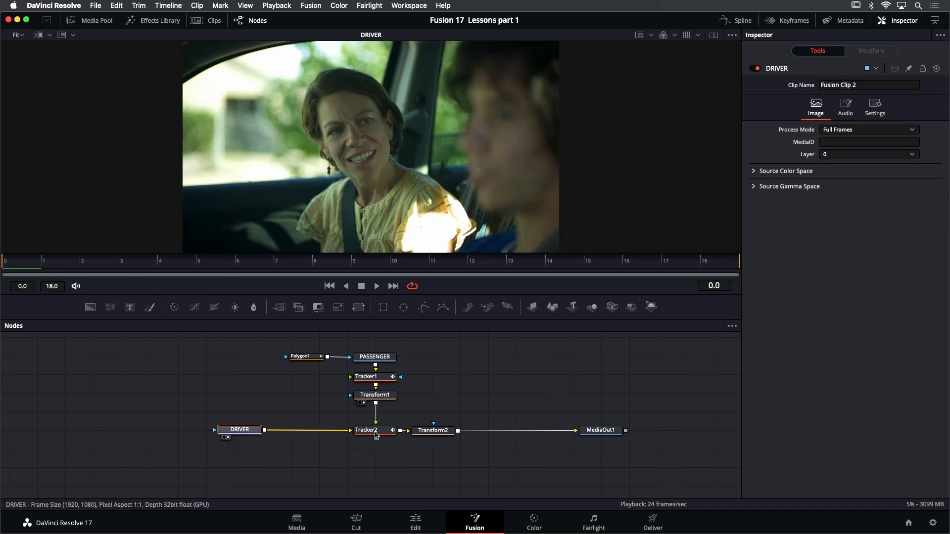
pyautogui.click(376, 435)
pyautogui.press('1')
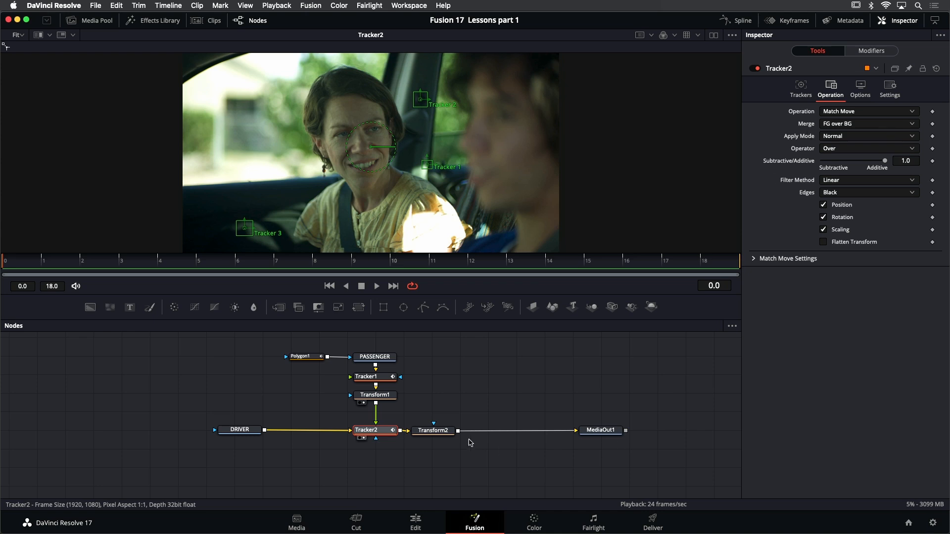
pyautogui.click(390, 397)
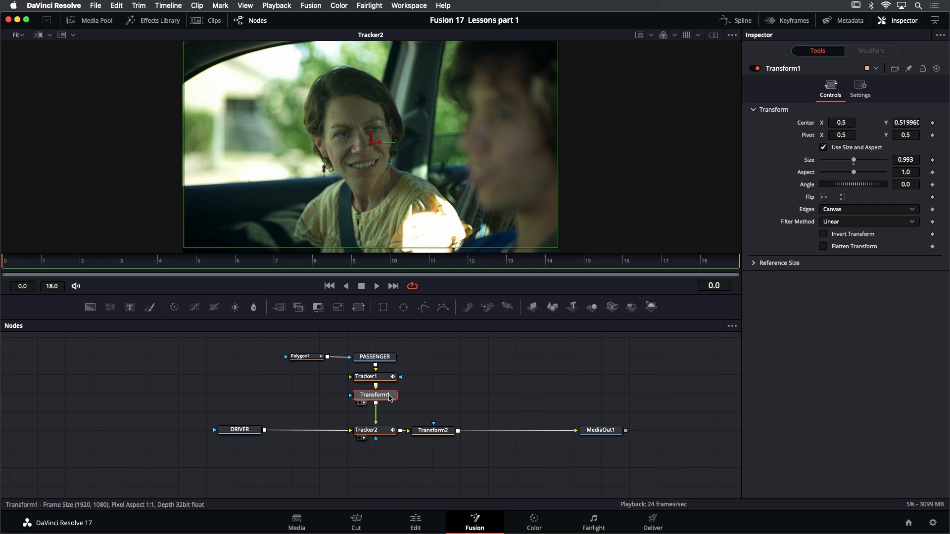
pyautogui.click(441, 435)
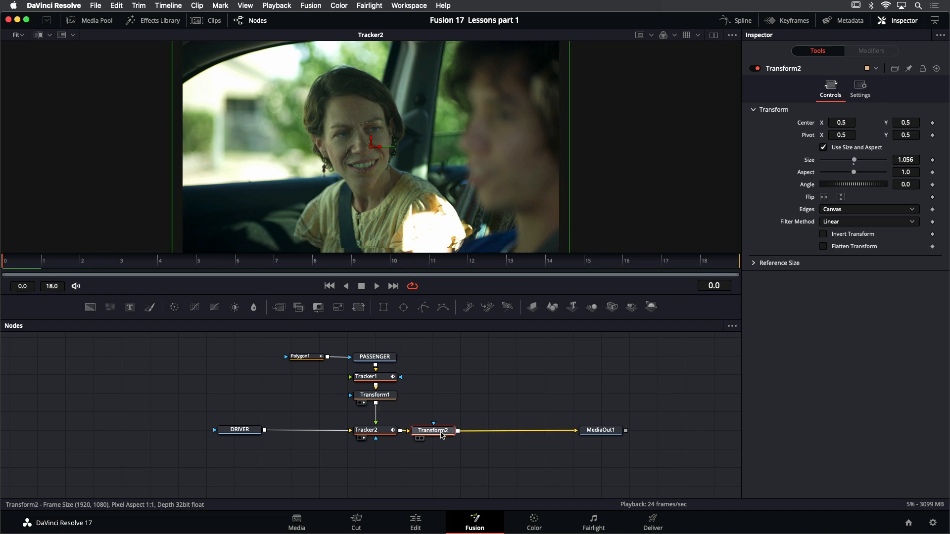
pyautogui.press('1')
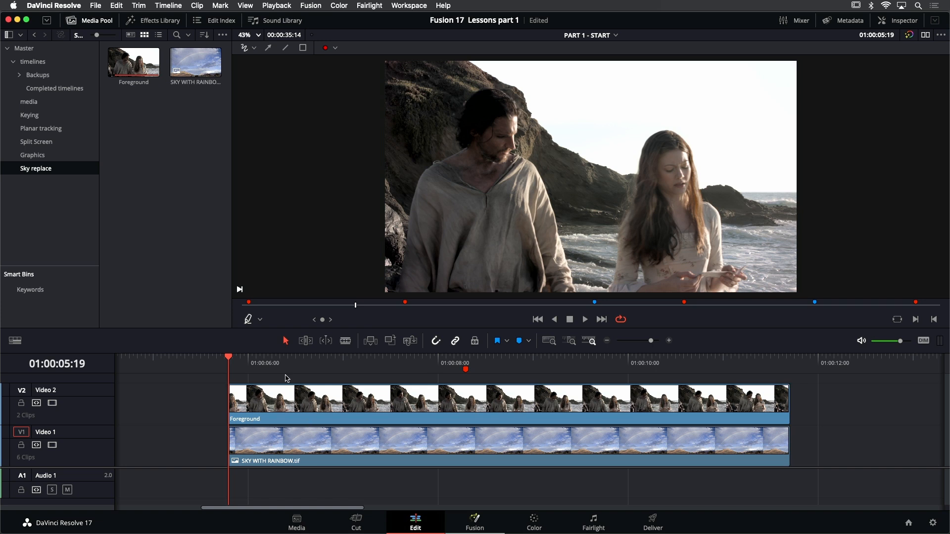
# Mark an in-to-out range from 01:00:05:19 to 01:00:11:16 around the Foreground and sky clips, and play the range.
pyautogui.press('i')
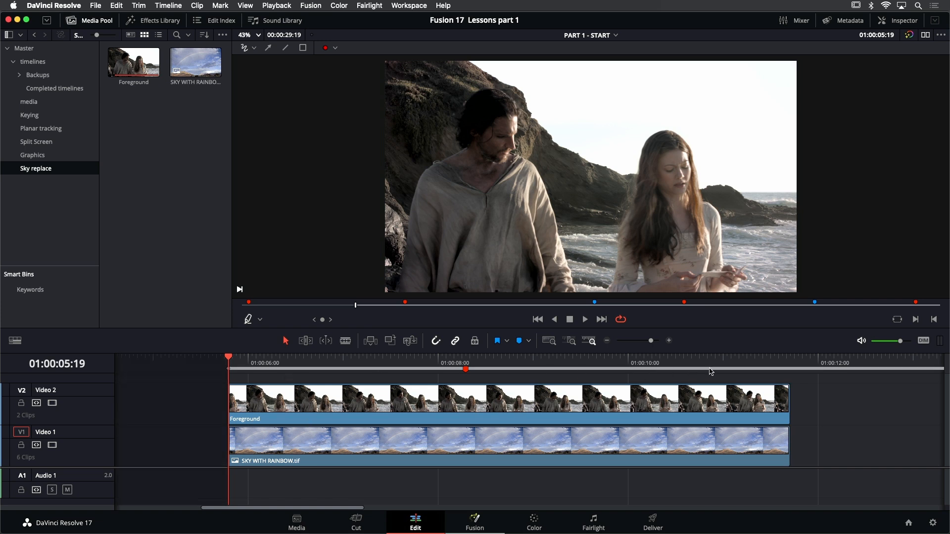
pyautogui.click(791, 360)
pyautogui.press('Left')
pyautogui.press('o')
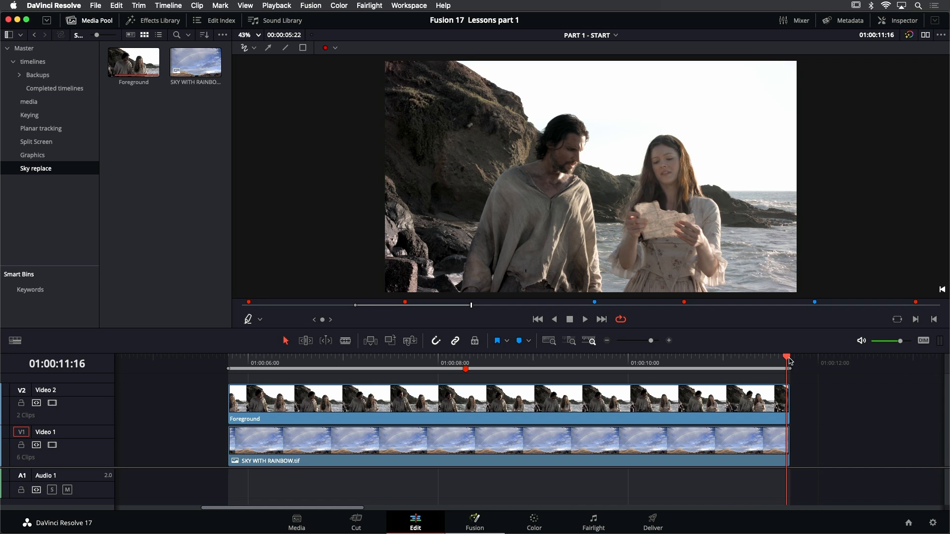
pyautogui.hotkey('alt', '/')
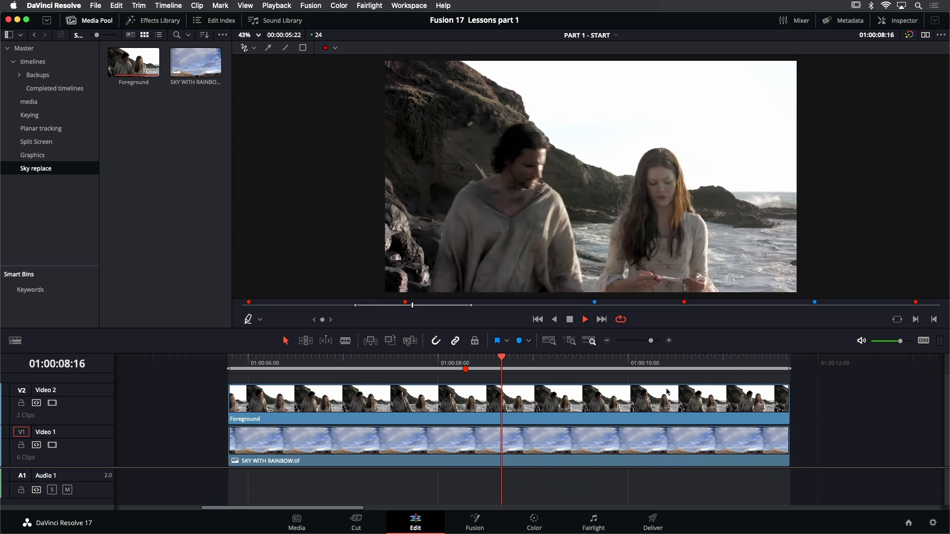
# Disable the Foreground clip and set the SKY WITH RAINBOW.tif clip's Zoom to 1.430 on X and Y.
pyautogui.click(509, 402)
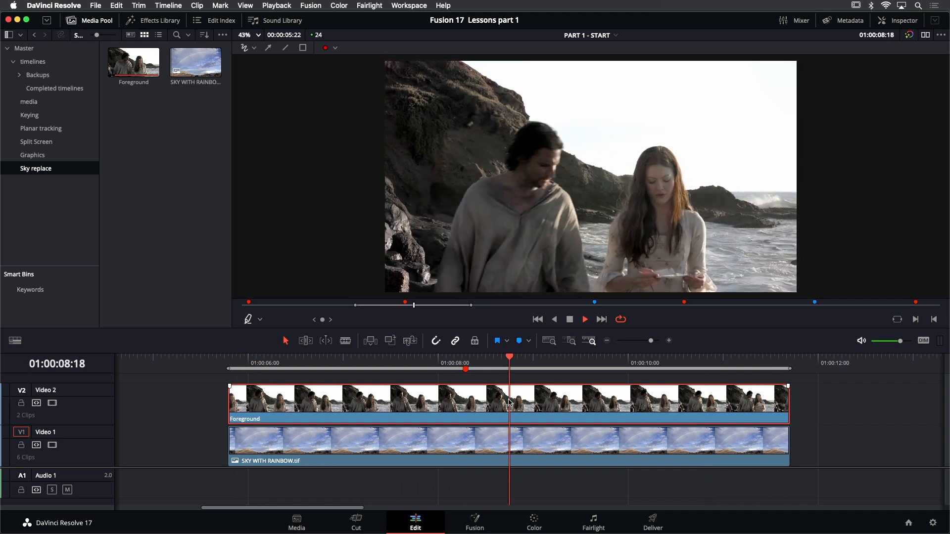
pyautogui.press('d')
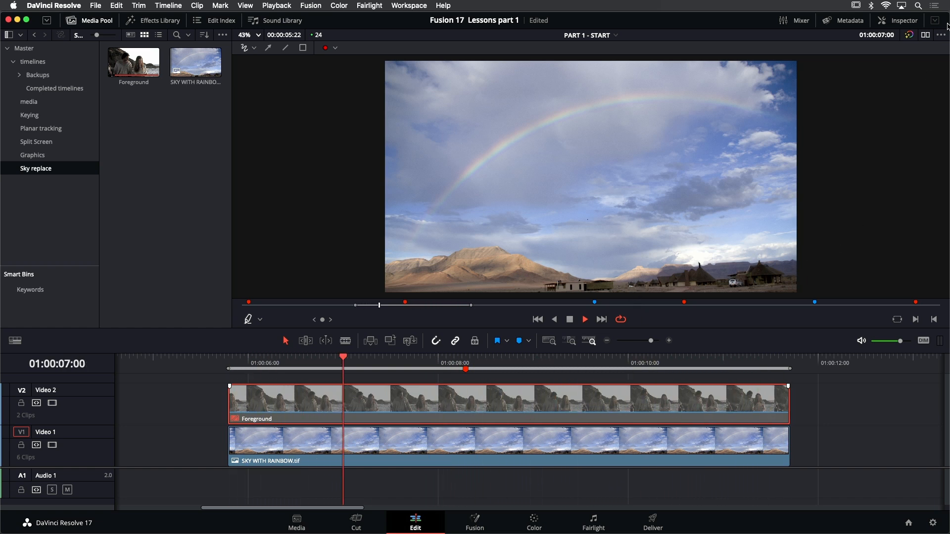
pyautogui.click(581, 452)
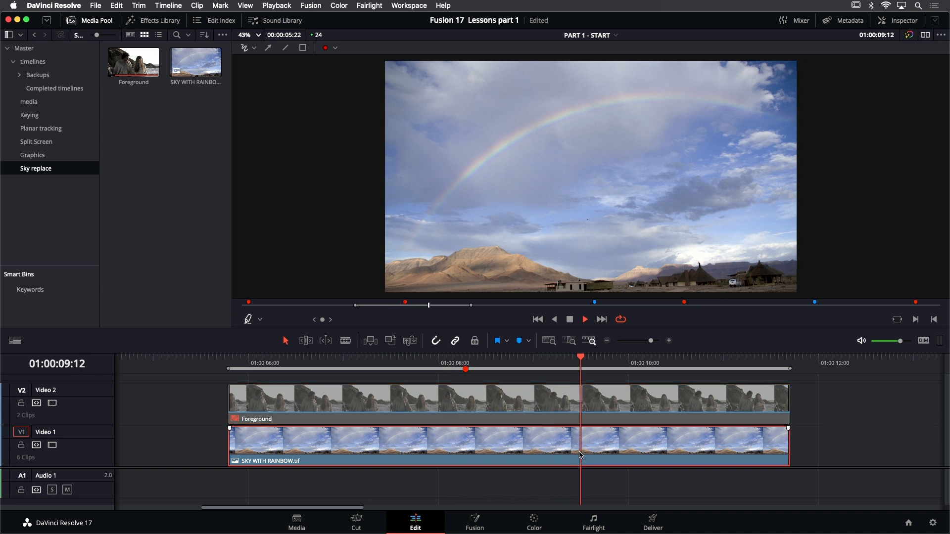
pyautogui.click(898, 21)
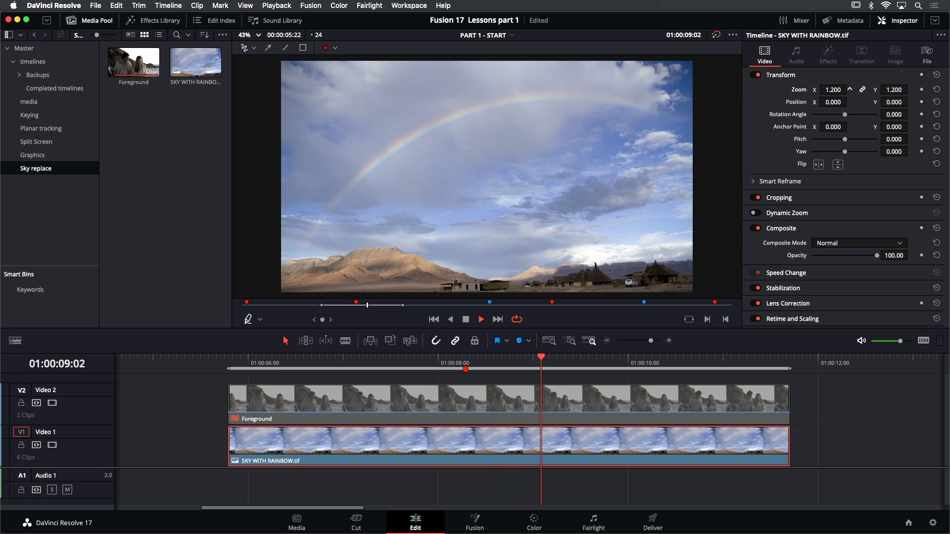
pyautogui.moveTo(832, 90); pyautogui.dragTo(598, 226)
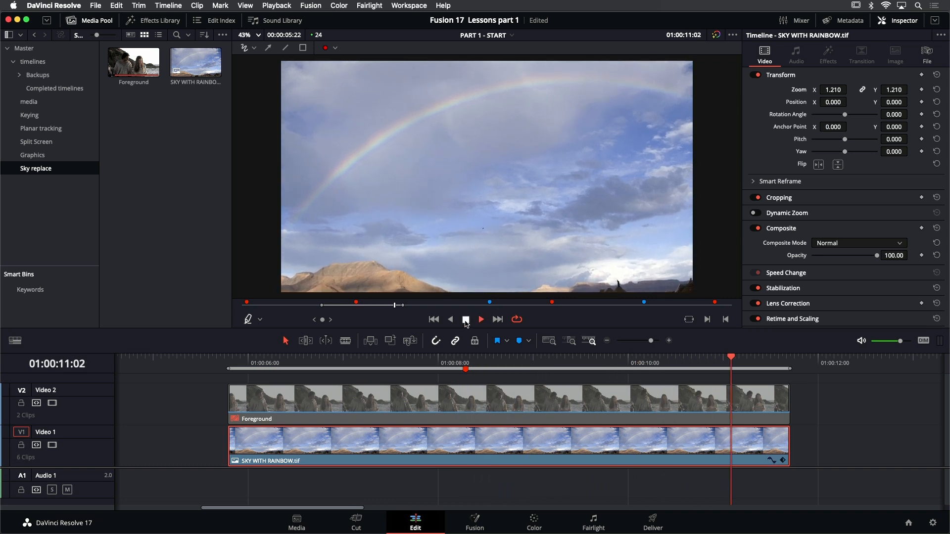
pyautogui.moveTo(843, 90); pyautogui.dragTo(849, 89)
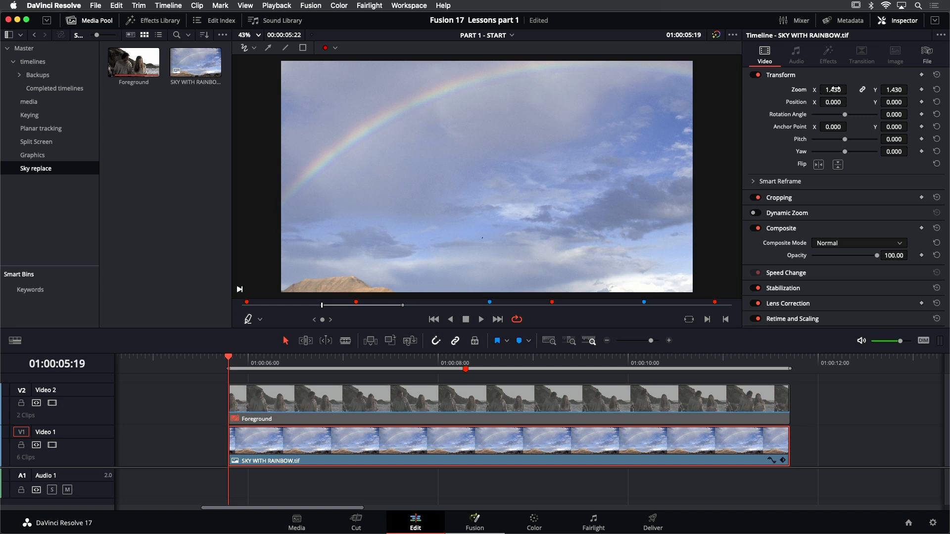
# Preview the SKY WITH RAINBOW.tif and Foreground source clips and check the Foreground clip's resolution.
pyautogui.click(216, 73)
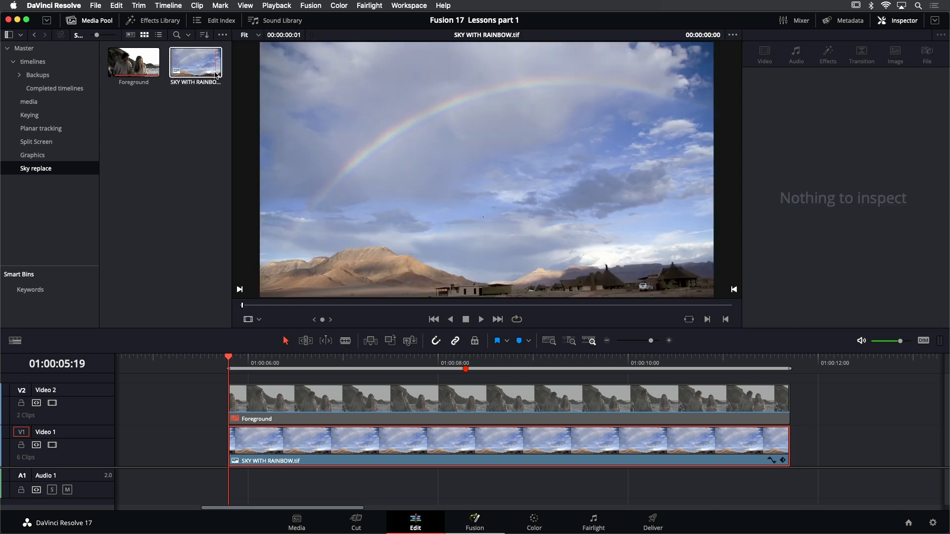
pyautogui.moveTo(216, 74)
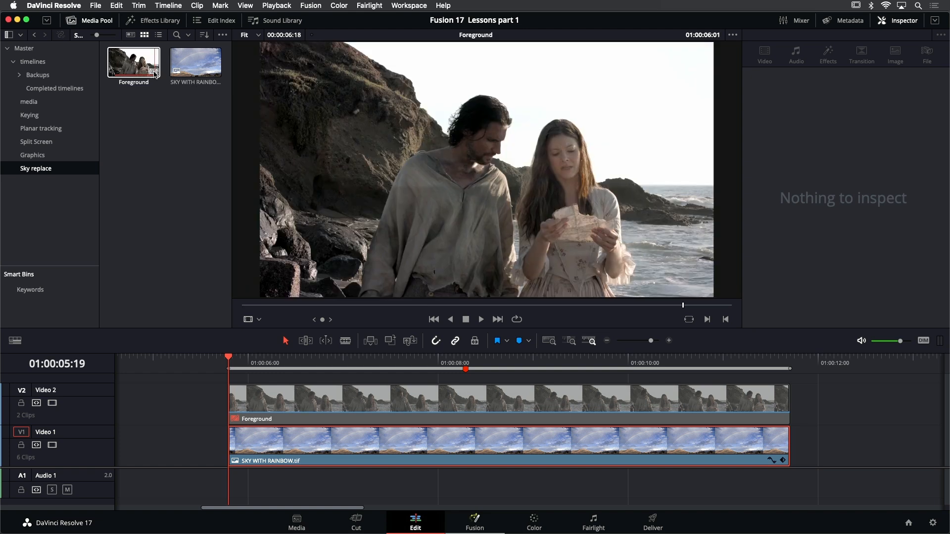
pyautogui.moveTo(148, 70)
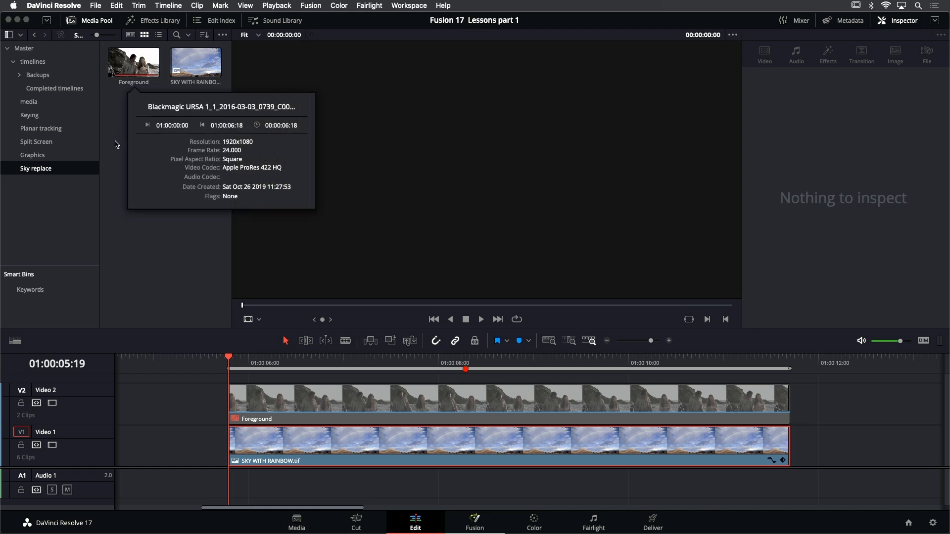
# Re-enable the Foreground clip, combine it with the sky clip into a new Fusion clip, and open that clip in Fusion.
pyautogui.click(406, 380)
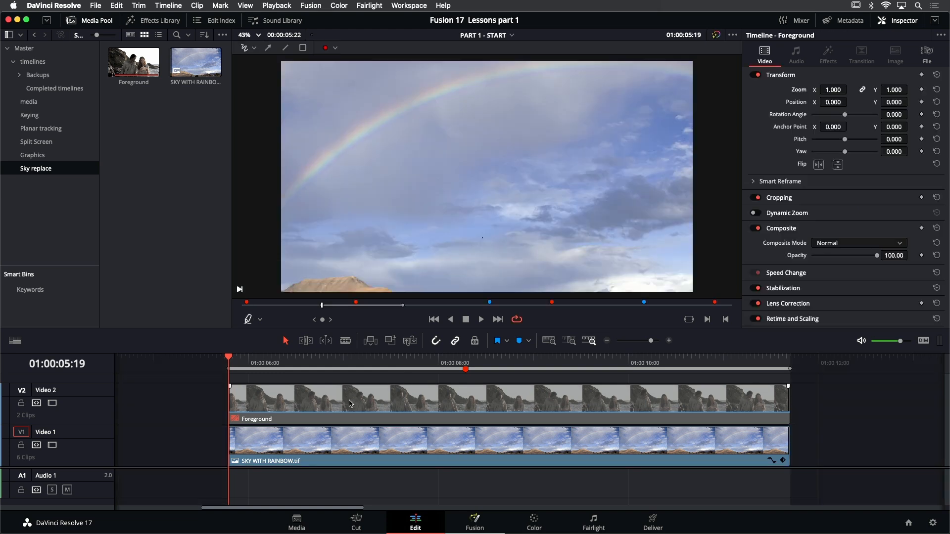
pyautogui.press('d')
pyautogui.moveTo(331, 384); pyautogui.dragTo(376, 441)
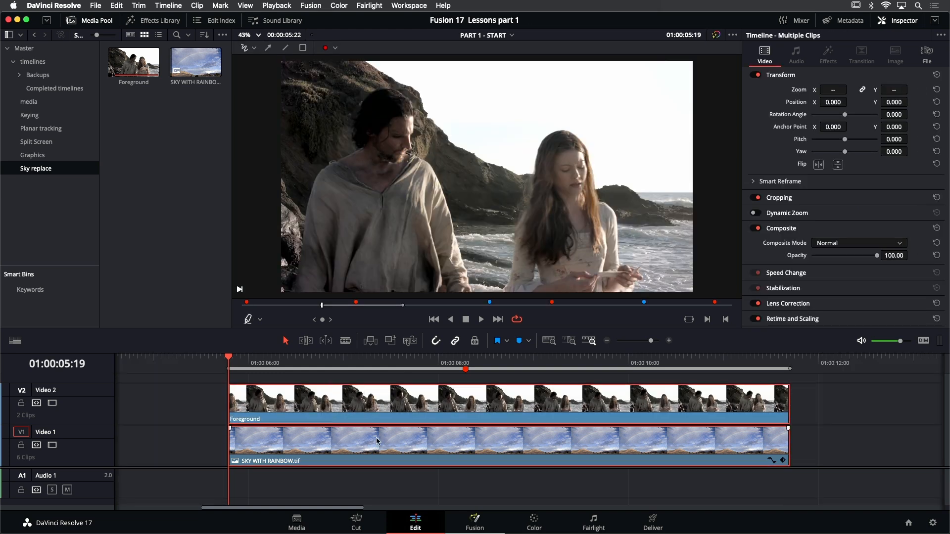
pyautogui.rightClick(362, 408)
pyautogui.click(415, 110)
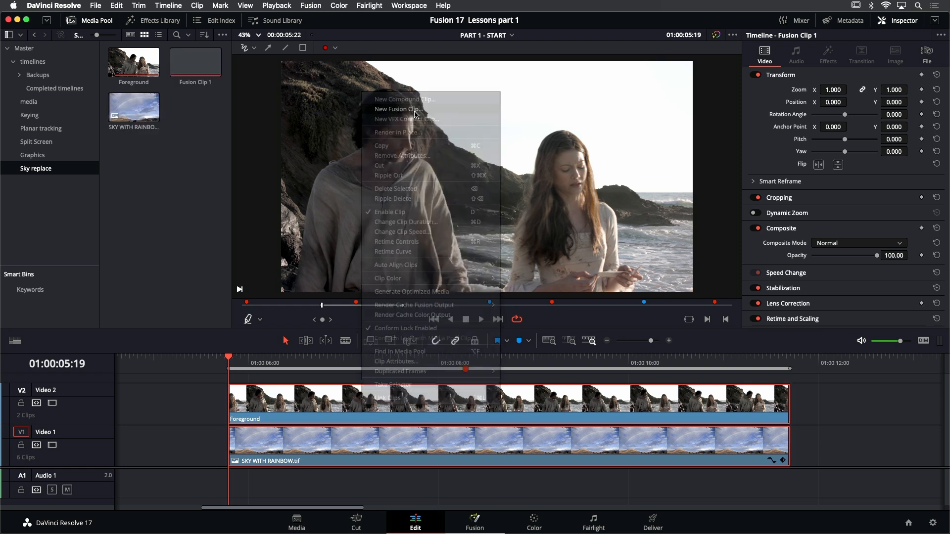
pyautogui.click(475, 519)
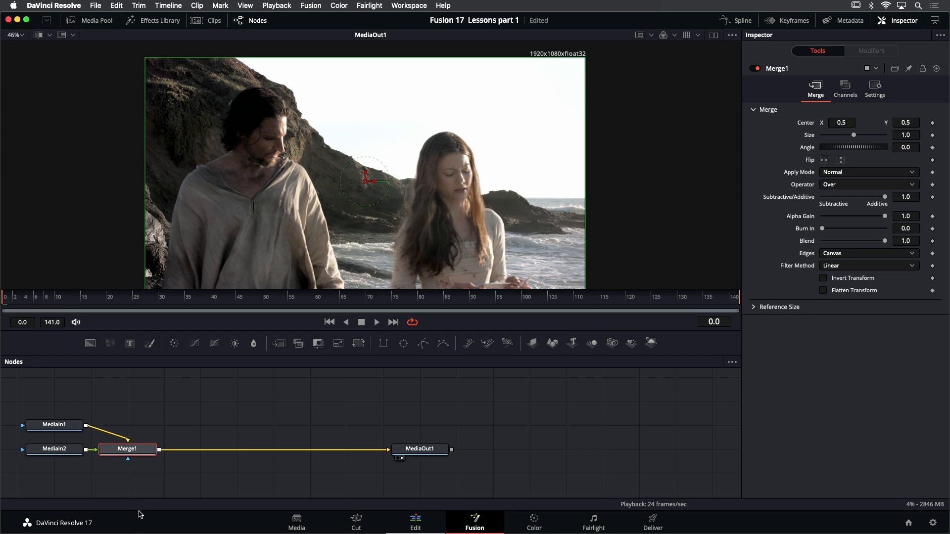
# View MediaIn2 and MediaIn1 in turn to examine the foreground and the scaled sky image.
pyautogui.hscroll(-5, 176, 405)
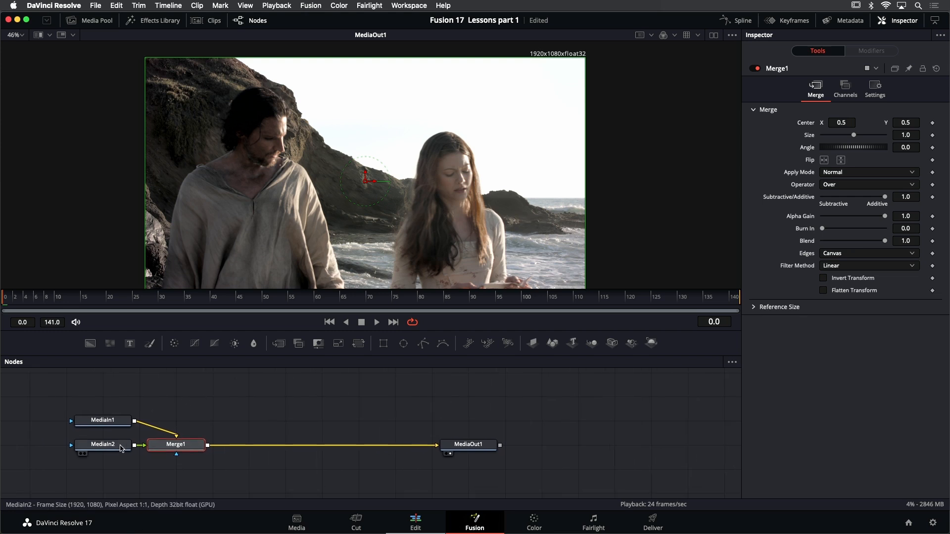
pyautogui.click(111, 449)
pyautogui.click(108, 421)
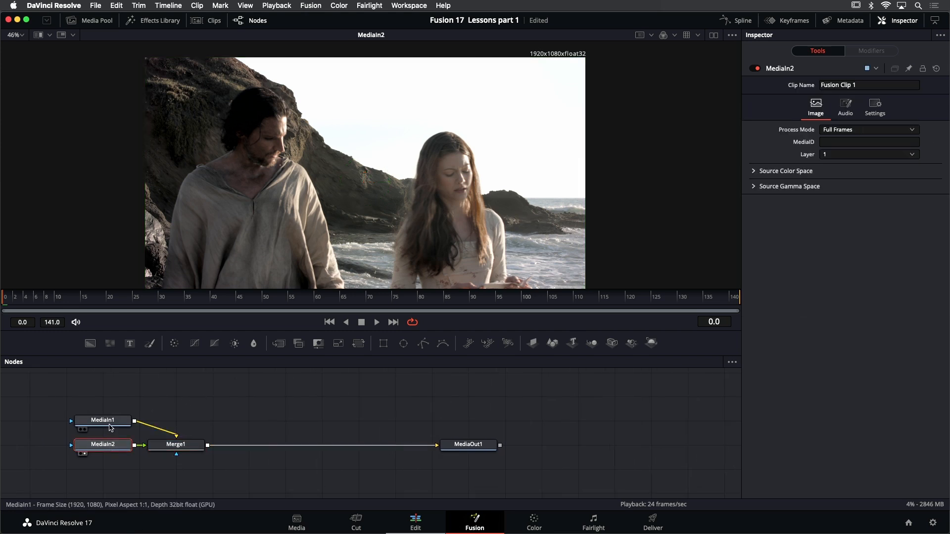
pyautogui.press('1')
pyautogui.scroll(-3, 456, 73)
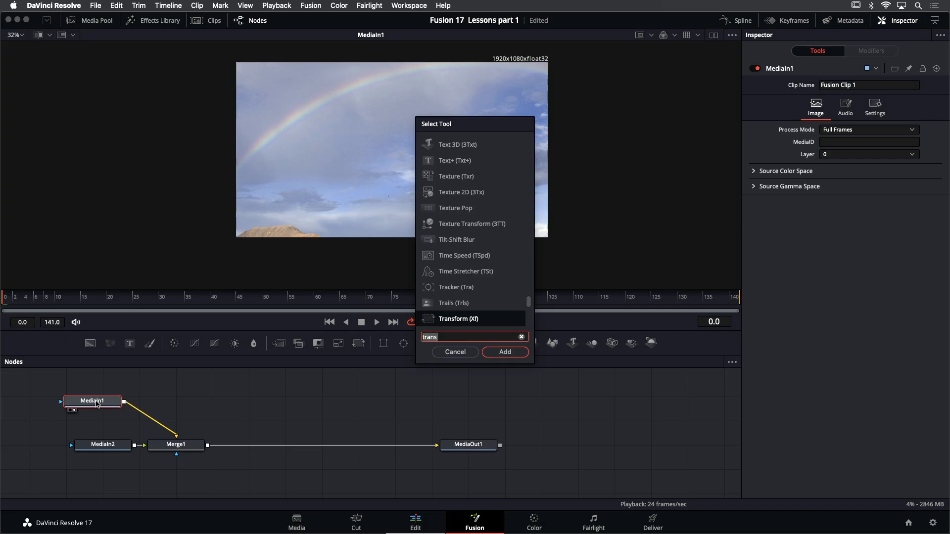
# Add a Transform node after MediaIn1 and reduce its Size to 0.86.
pyautogui.press('BackSpace')
pyautogui.press('BackSpace')
pyautogui.write('q')
pyautogui.press('BackSpace')
pyautogui.write('ns')
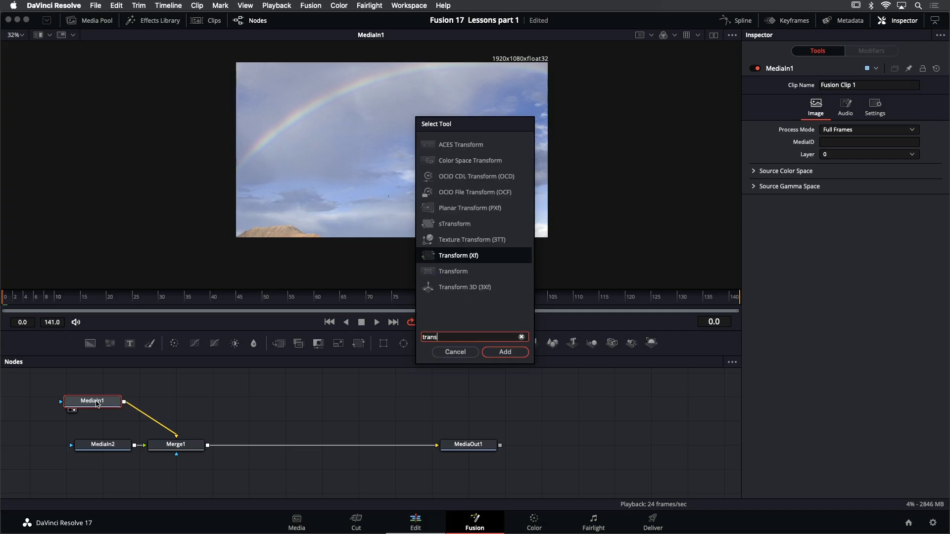
pyautogui.press('Return')
pyautogui.rightClick(98, 404)
pyautogui.moveTo(176, 402); pyautogui.dragTo(367, 150)
pyautogui.click(181, 404)
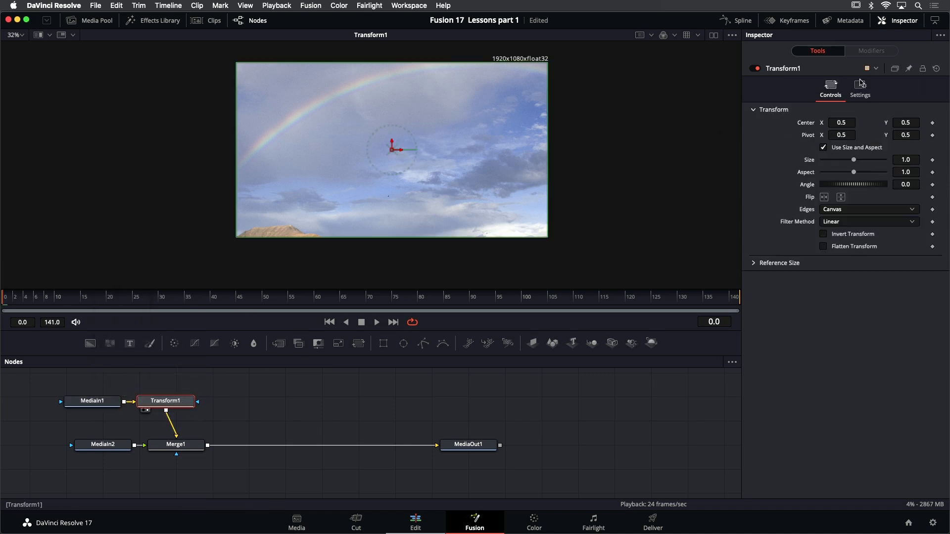
pyautogui.moveTo(853, 161); pyautogui.dragTo(849, 162)
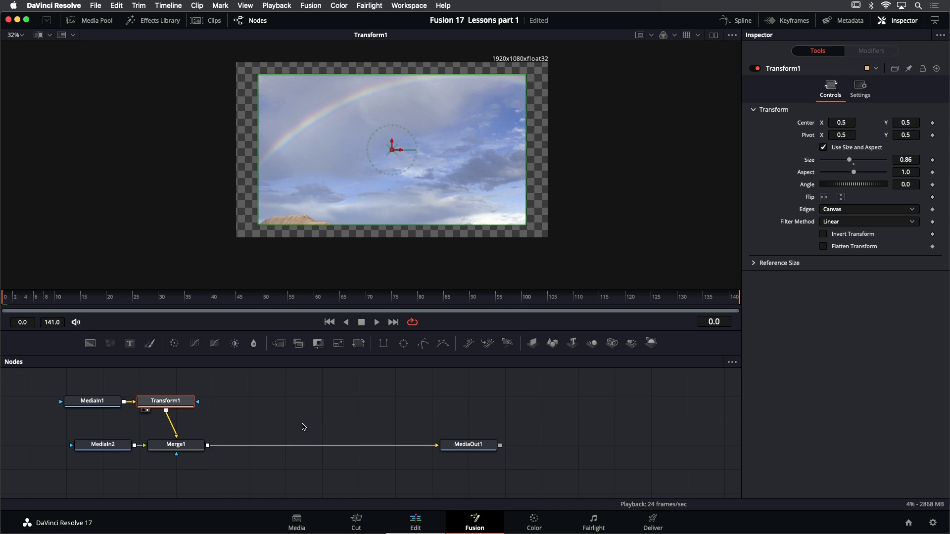
# Undo the Transform node and the Fusion clip creation, and return to the Edit page.
pyautogui.press('super+z')
pyautogui.press('super+z')
pyautogui.press('super+z')
pyautogui.press('super+z')
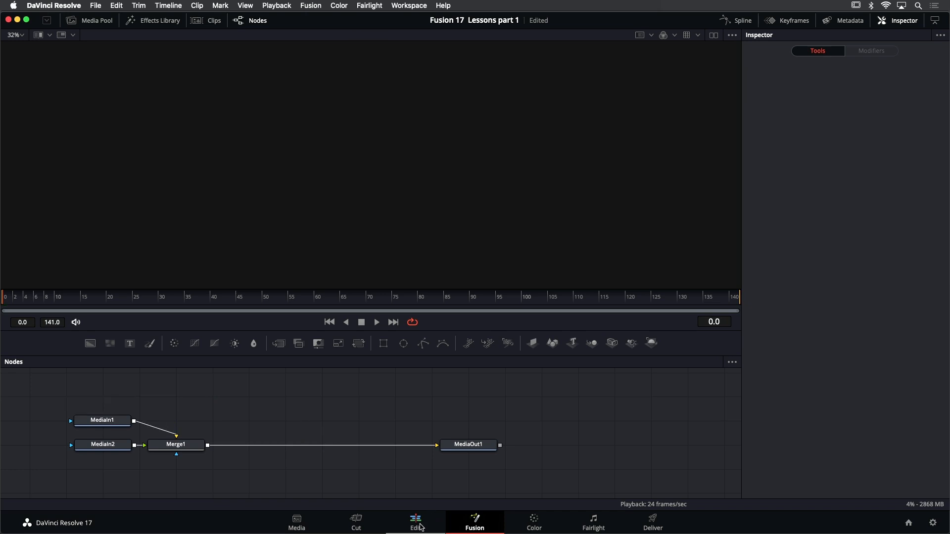
pyautogui.click(415, 523)
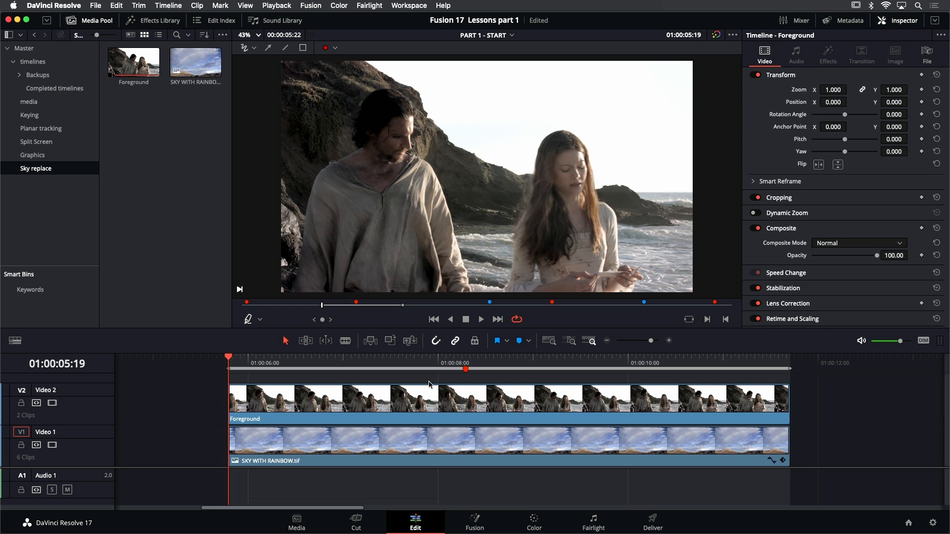
# Disable the Foreground clip on Video 2 and open the SKY WITH RAINBOW.tif clip in Fusion.
pyautogui.click(426, 410)
pyautogui.hotkey('shift', 'd')
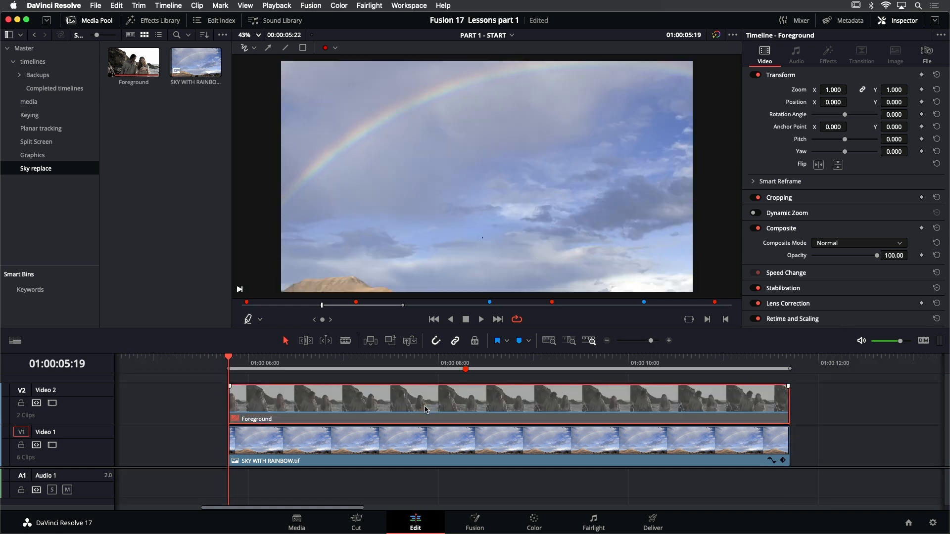
pyautogui.press('super+s')
pyautogui.click(474, 518)
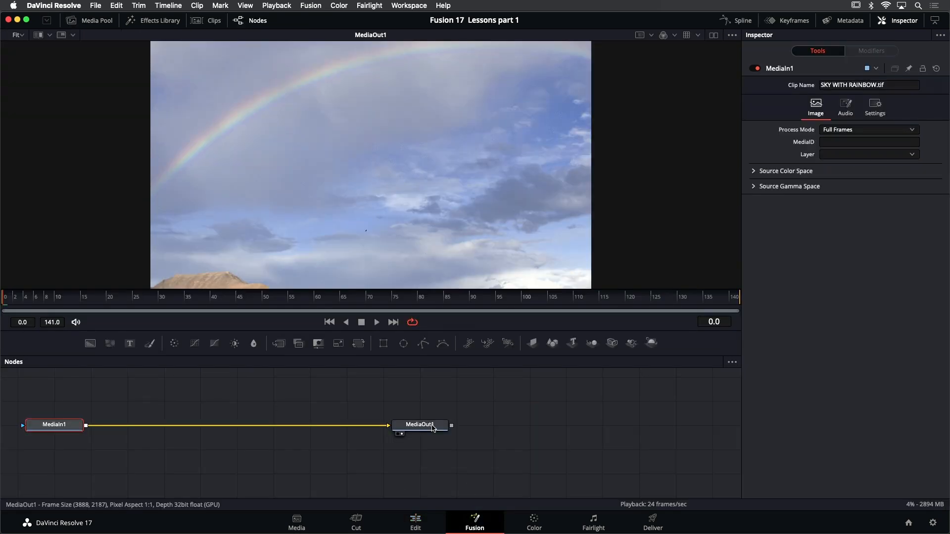
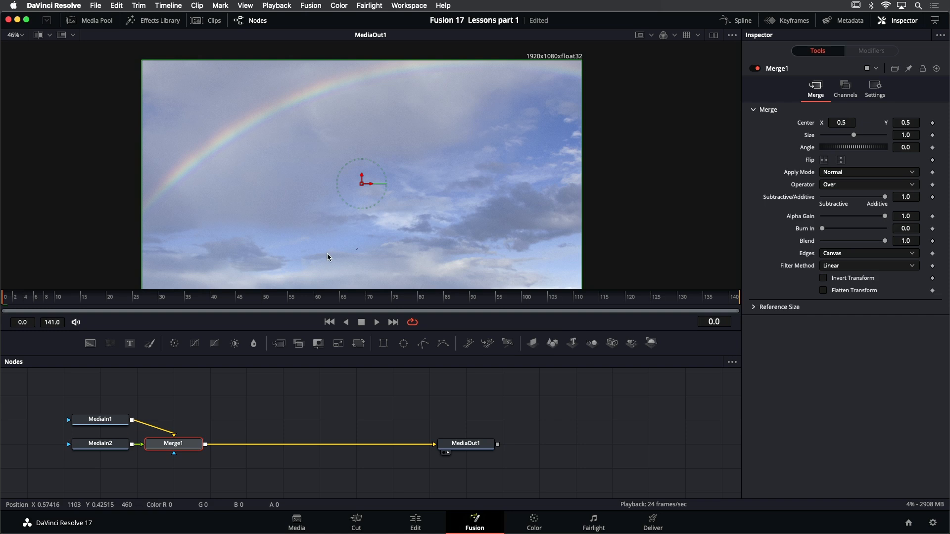
# View MediaIn1 of the Fusion clip and examine how much of the sky image it contains.
pyautogui.click(104, 423)
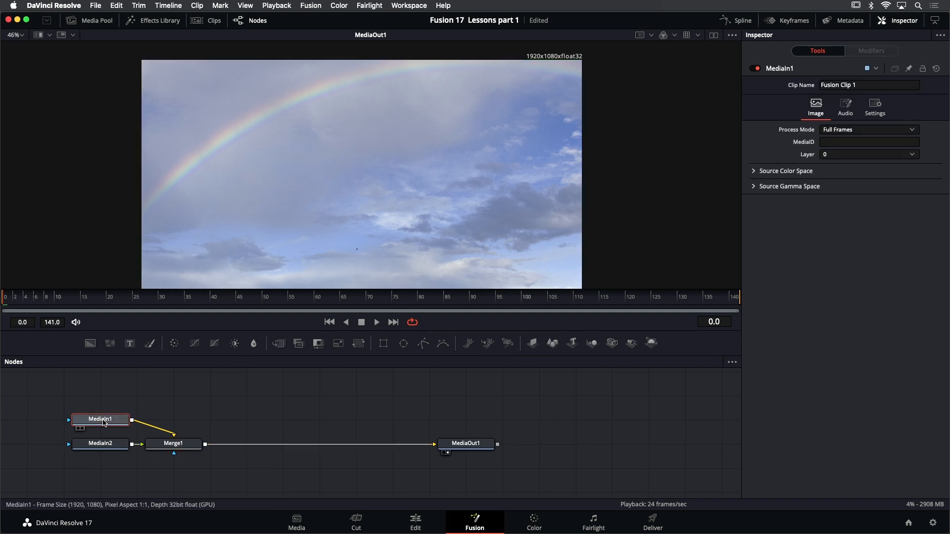
pyautogui.press('1')
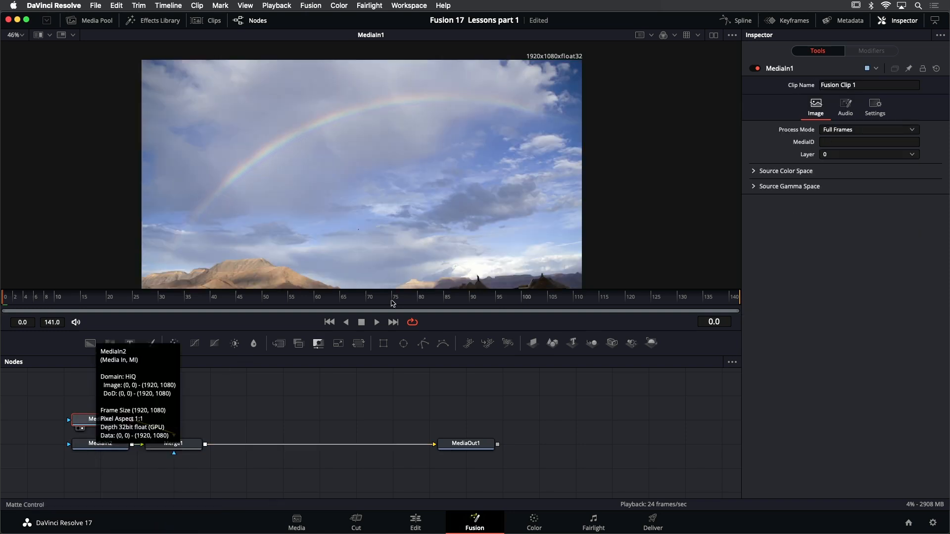
pyautogui.moveTo(495, 144); pyautogui.dragTo(501, 129)
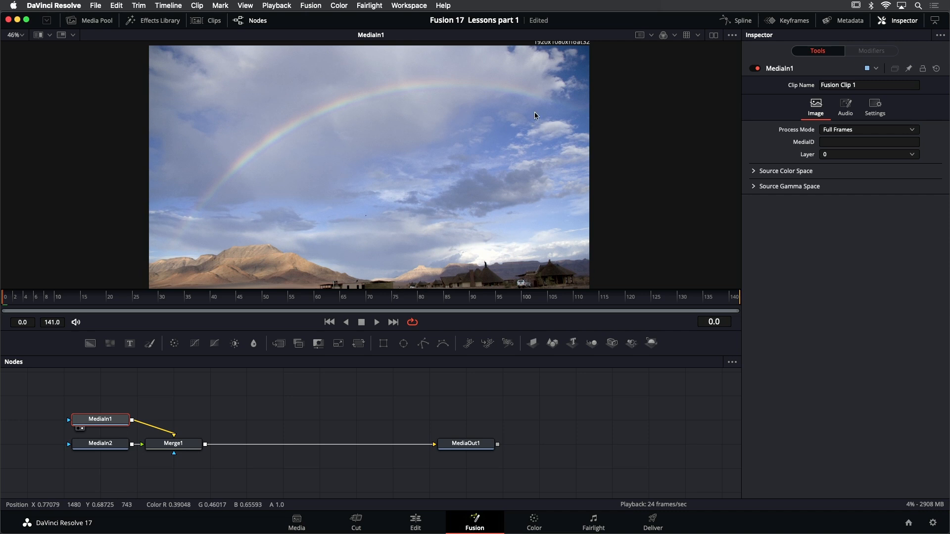
pyautogui.moveTo(564, 77); pyautogui.dragTo(563, 87)
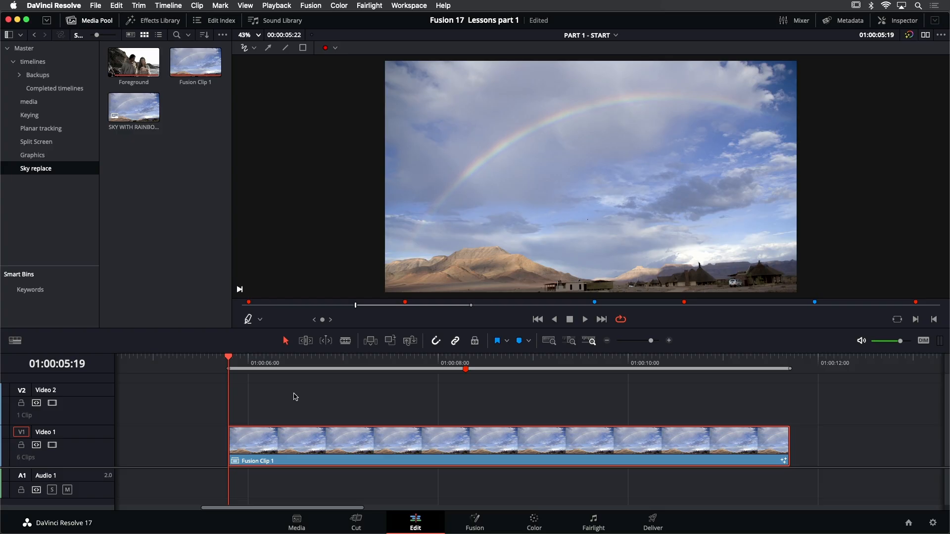
pyautogui.moveTo(292, 394); pyautogui.dragTo(295, 396)
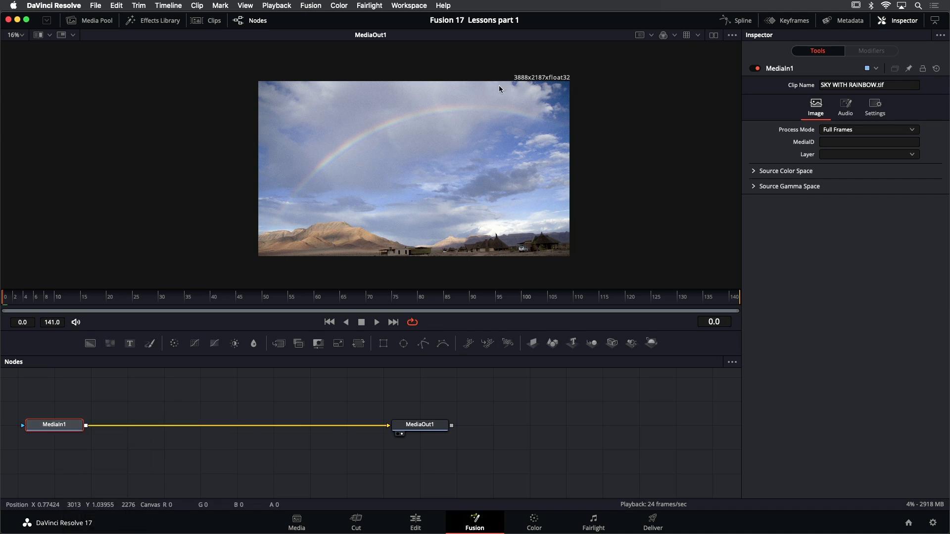
# Fit the sky image to the viewer, reposition the node flow, and show the Media Pool in Fusion.
pyautogui.scroll(2, 537, 75)
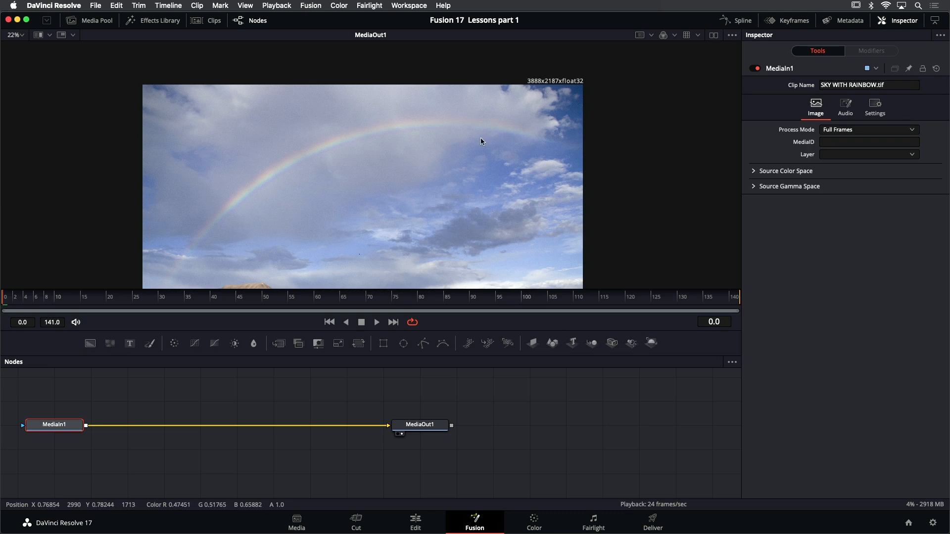
pyautogui.hotkey('shift', 'z')
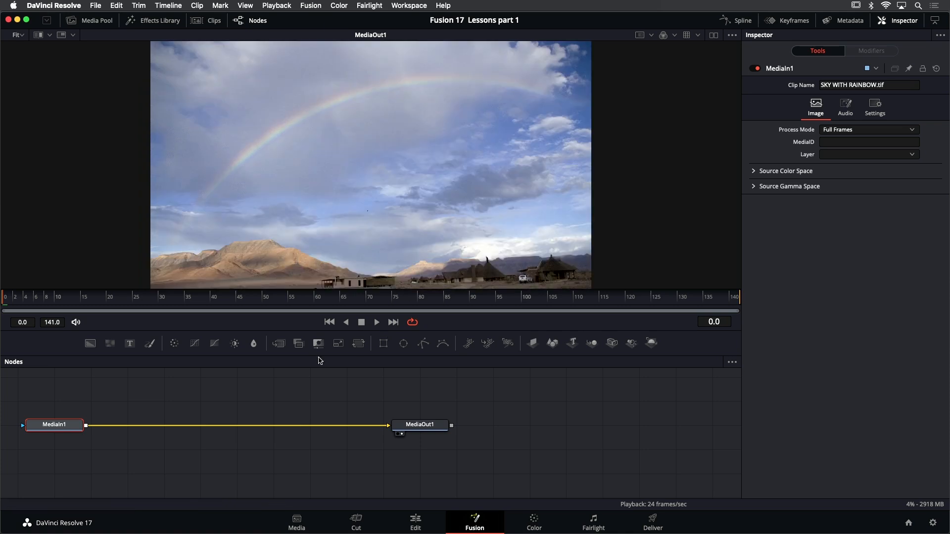
pyautogui.moveTo(179, 400); pyautogui.dragTo(322, 415)
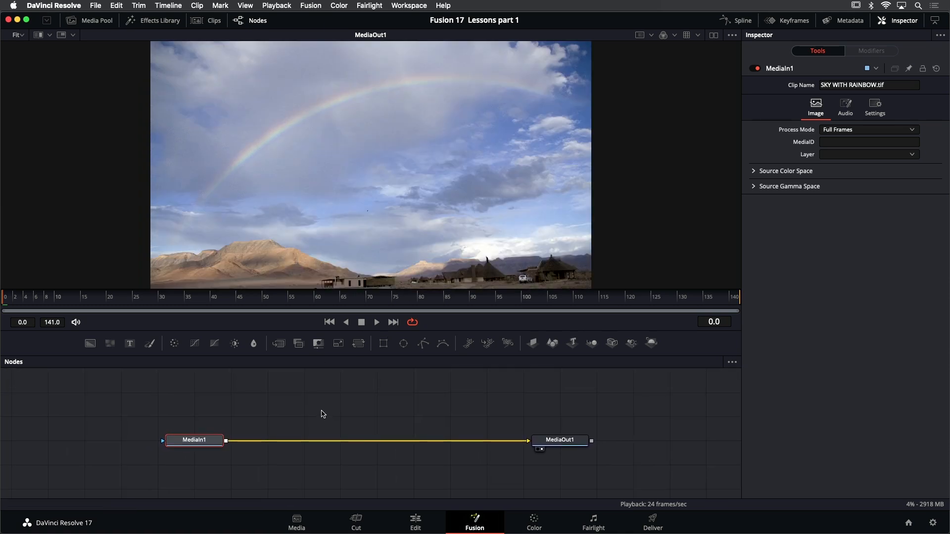
pyautogui.click(92, 21)
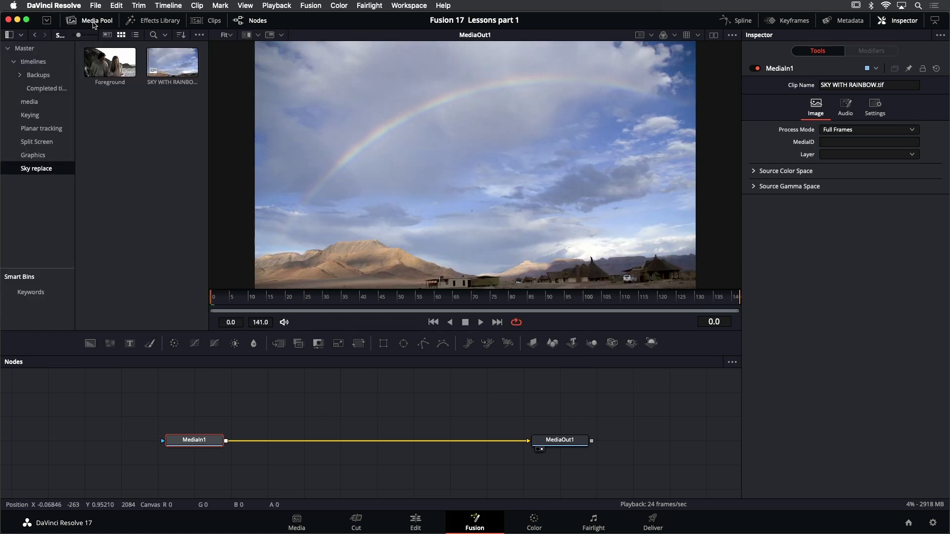
# Add the Foreground clip to the node graph above the existing connection and view it.
pyautogui.click(113, 68)
pyautogui.moveTo(113, 67); pyautogui.dragTo(382, 403)
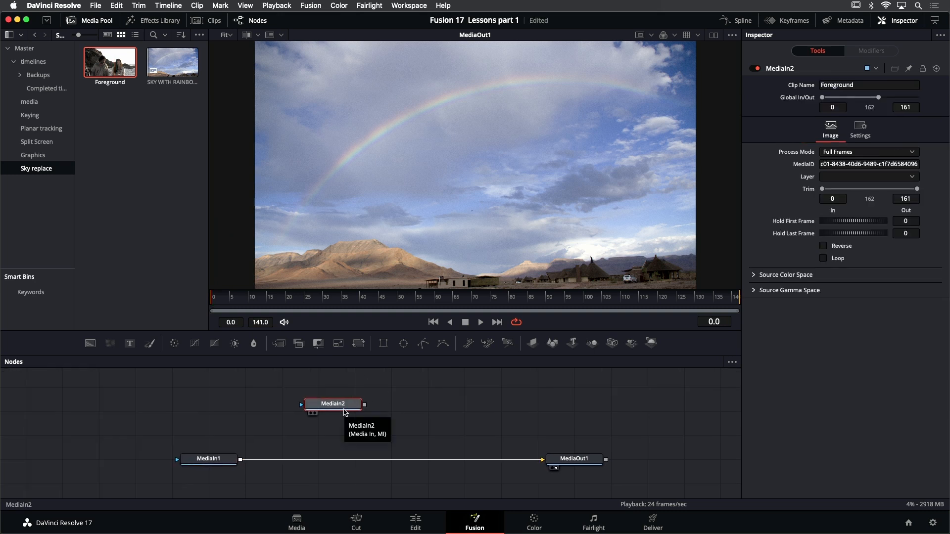
pyautogui.press('1')
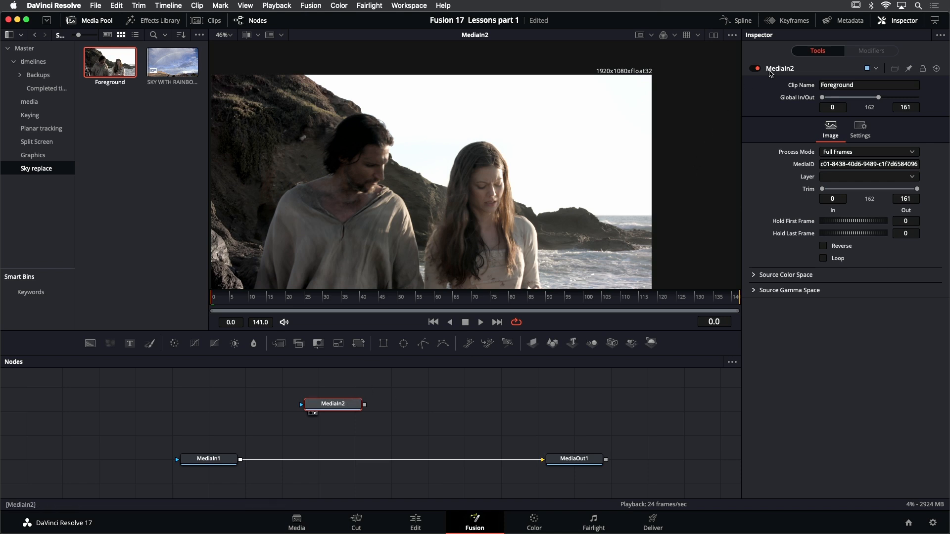
# Rename the newly added clip's media node as FOREGROUND.
pyautogui.rightClick(782, 69)
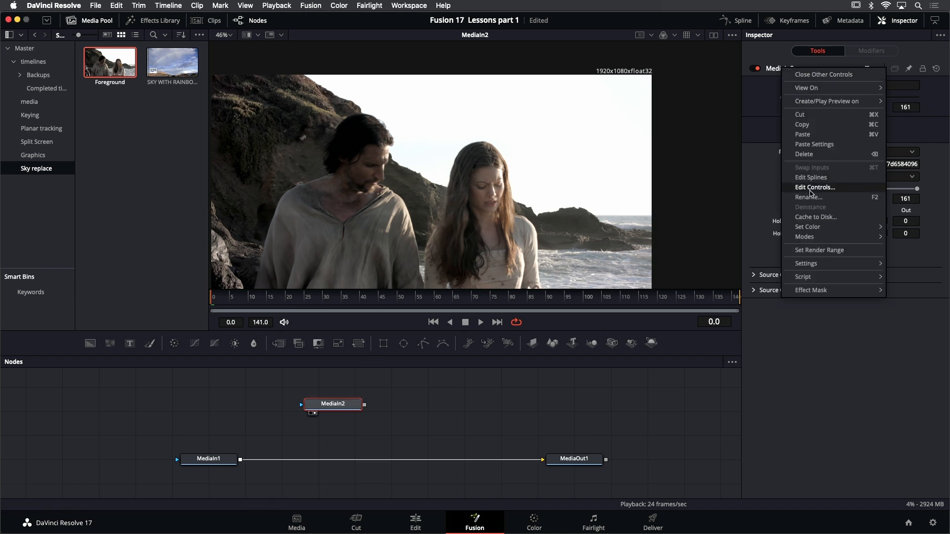
pyautogui.click(817, 197)
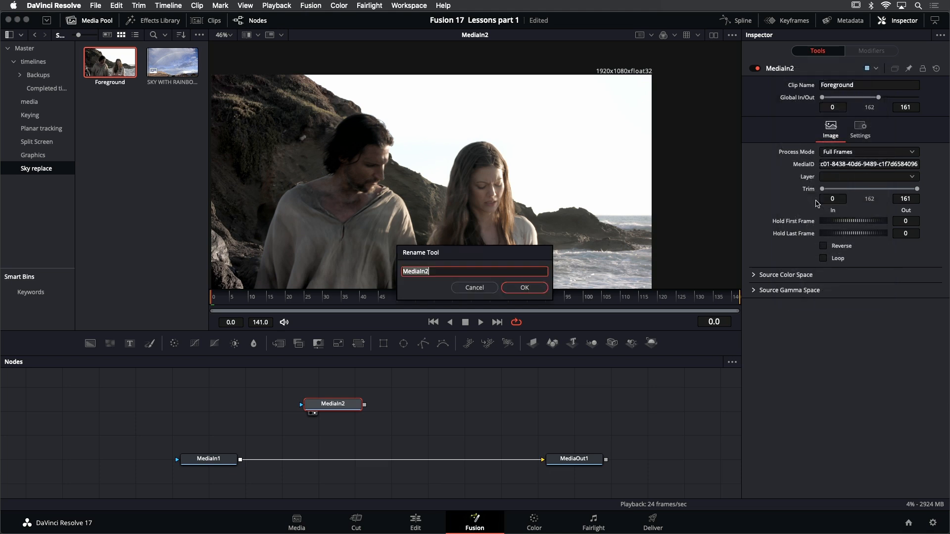
pyautogui.write('FOREGROUND')
pyautogui.click(523, 288)
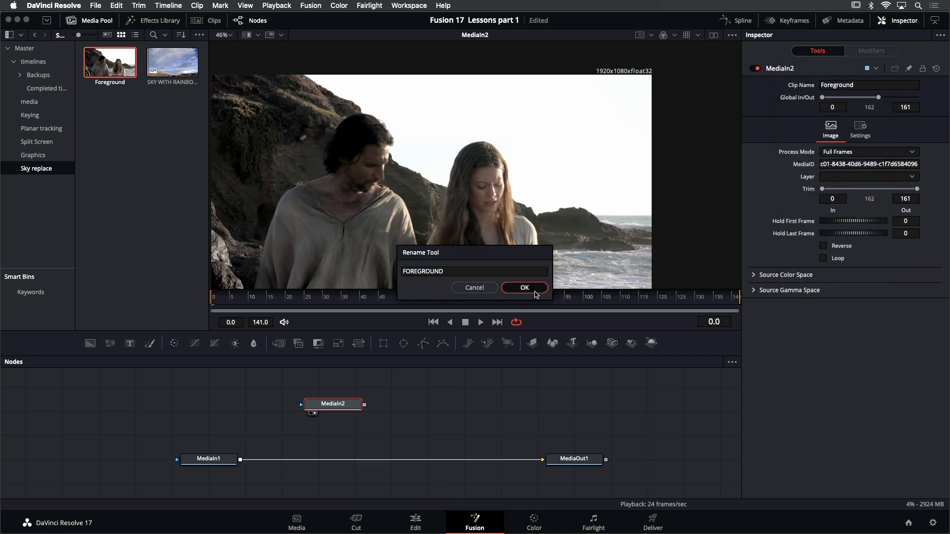
# View the rainbow sky's media node and rename it as SKY.
pyautogui.click(214, 460)
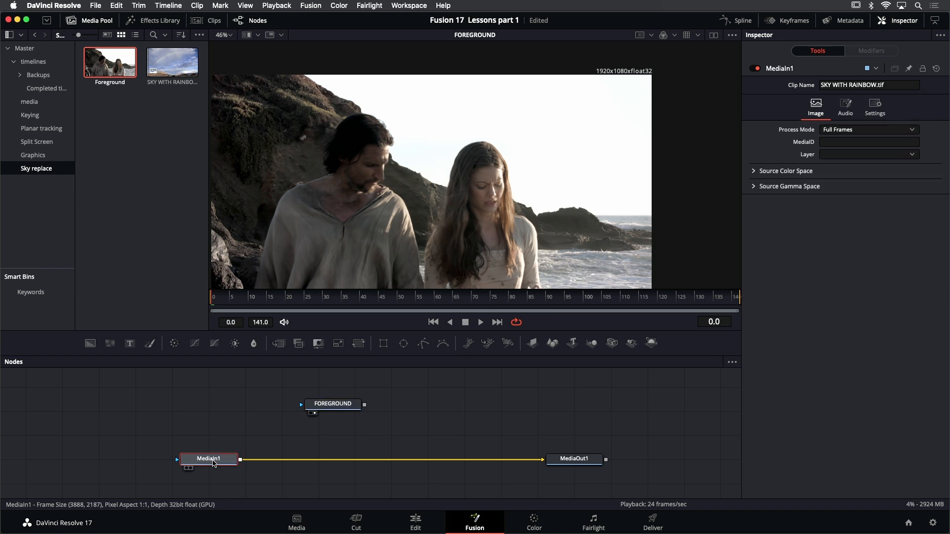
pyautogui.press('1')
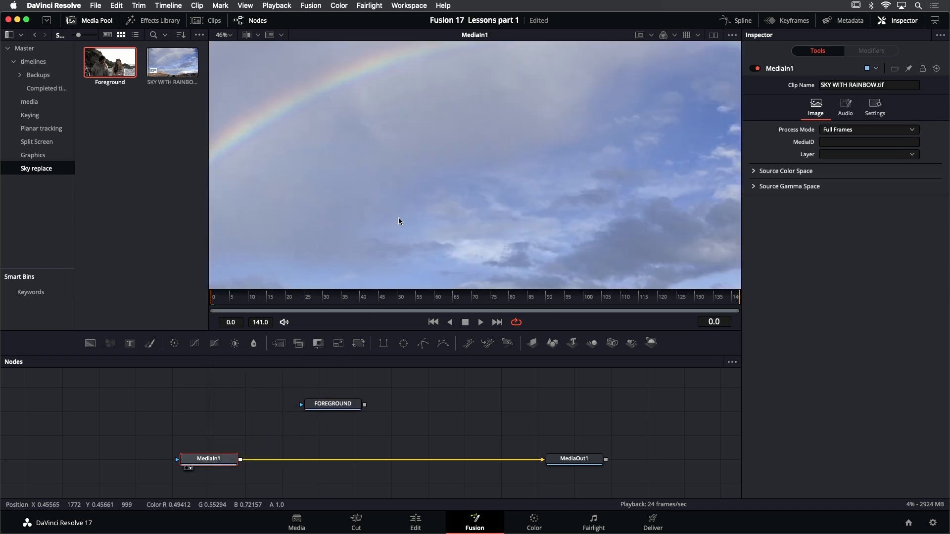
pyautogui.rightClick(788, 69)
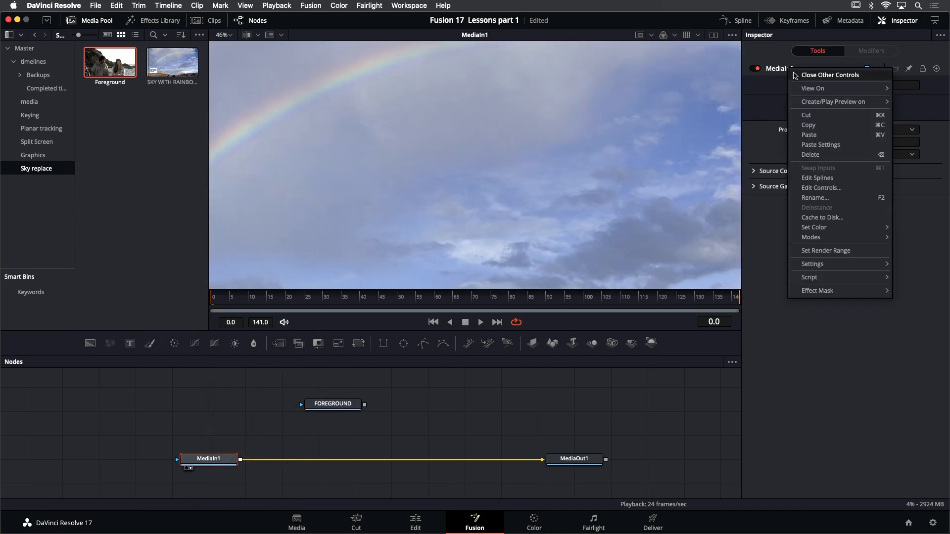
pyautogui.click(826, 199)
pyautogui.write('SKY')
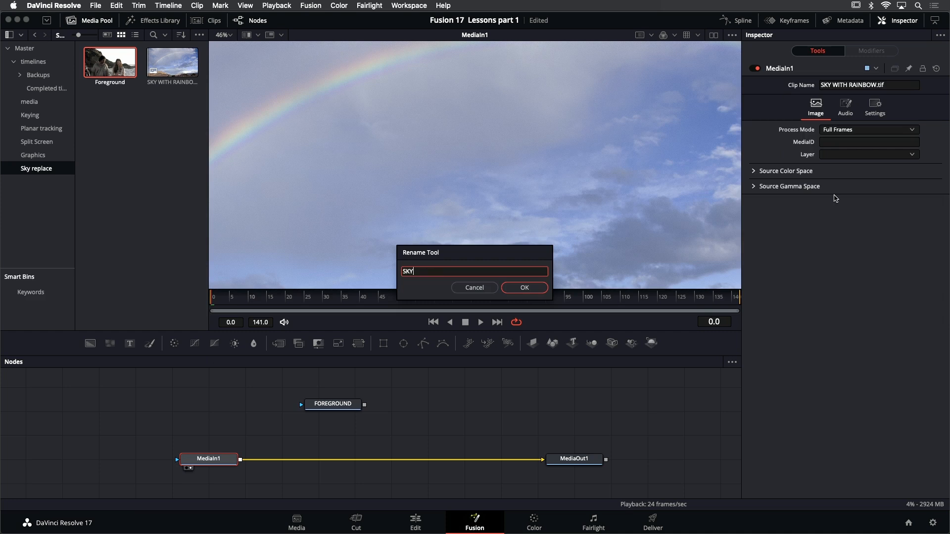
pyautogui.press('Return')
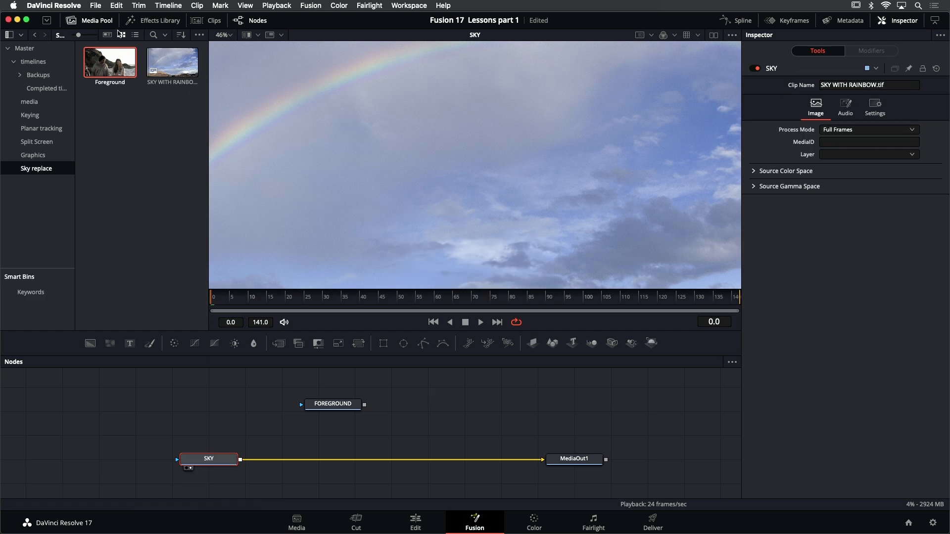
# Hide the Media Pool, fit the whole sky image in the viewer, and deselect the SKY node.
pyautogui.click(97, 21)
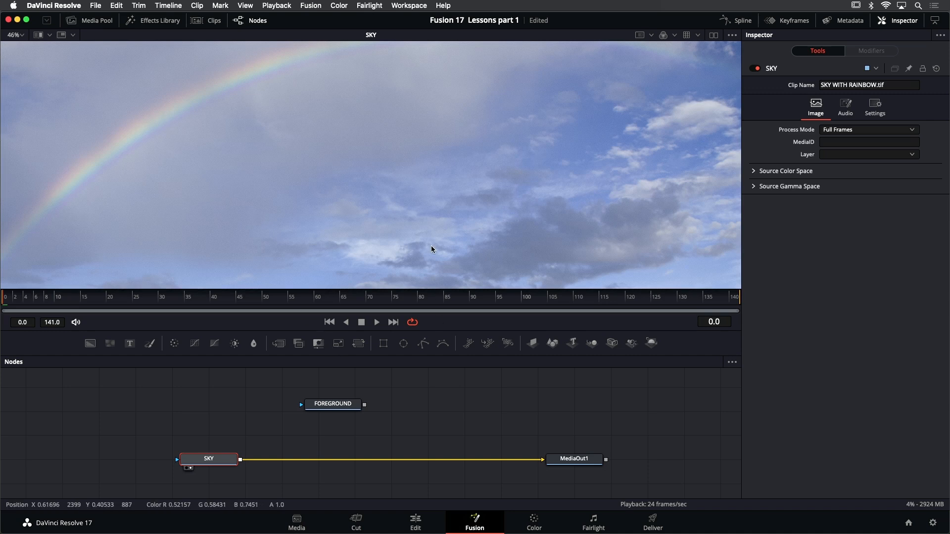
pyautogui.press('super+f')
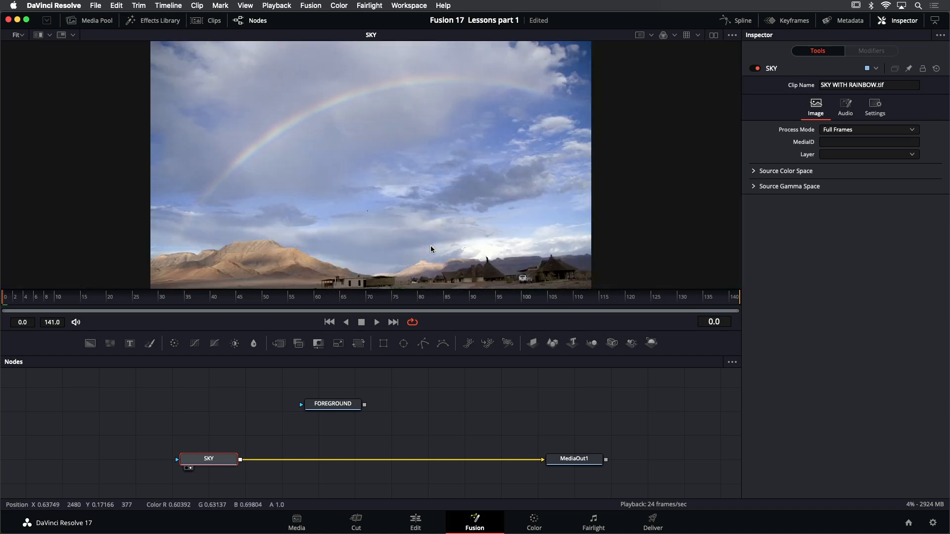
pyautogui.click(357, 429)
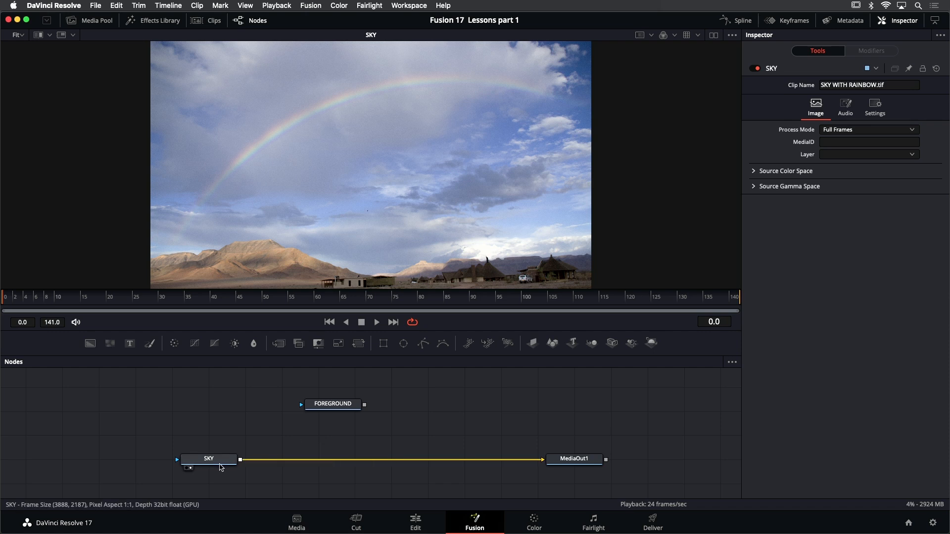
# Merge FOREGROUND over SKY by connecting their outputs, and view the merged result.
pyautogui.moveTo(221, 462)
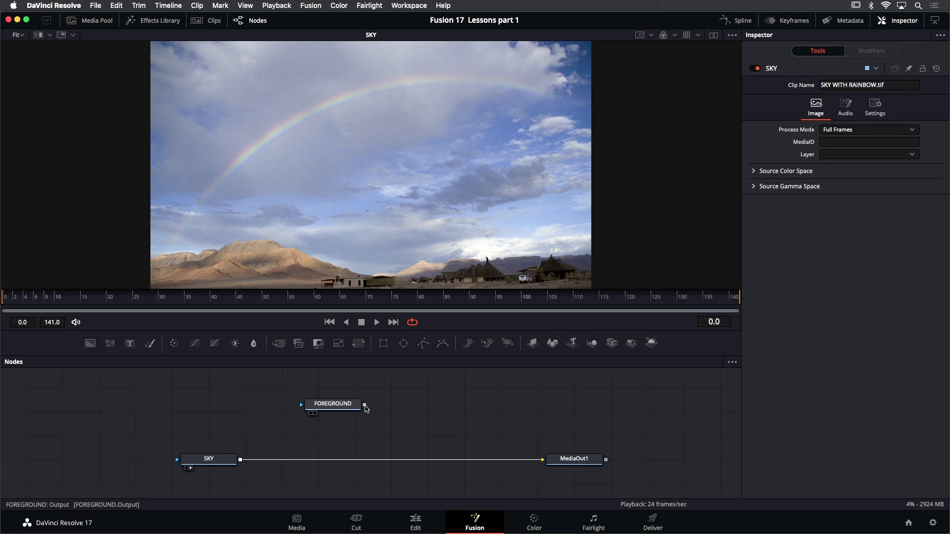
pyautogui.moveTo(364, 407); pyautogui.dragTo(239, 461)
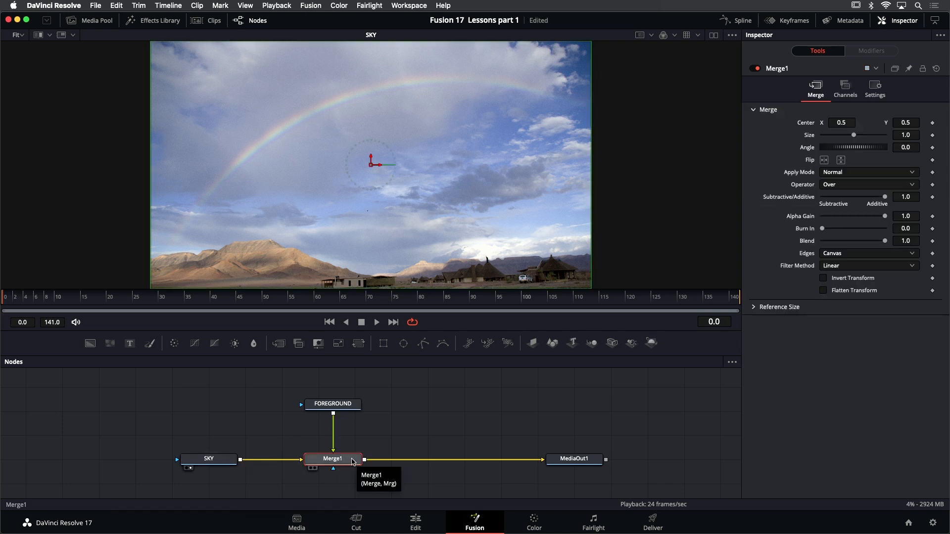
pyautogui.press('1')
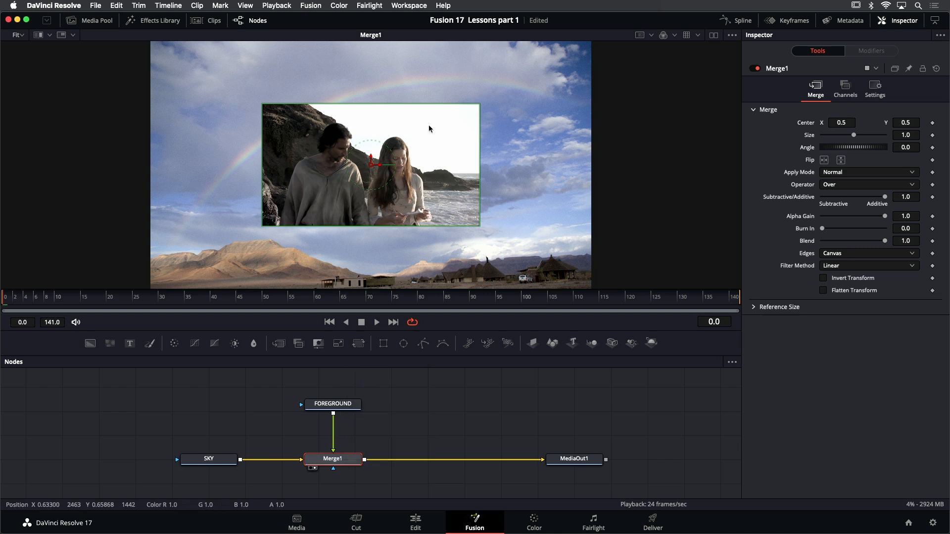
pyautogui.moveTo(503, 118); pyautogui.dragTo(488, 145)
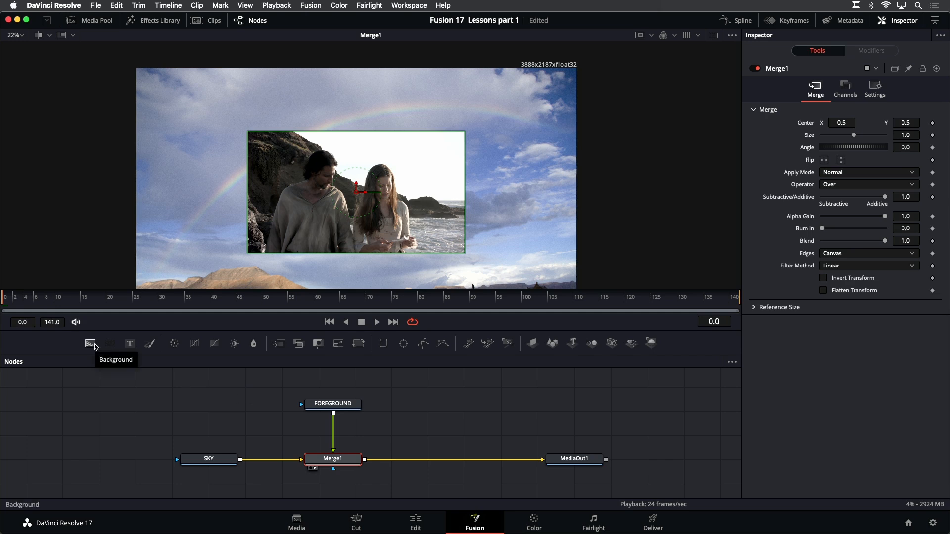
# Add a Background node before SKY, view it, and set its resolution to 1920 x 1080 with Auto Resolution off.
pyautogui.moveTo(91, 344); pyautogui.dragTo(86, 458)
pyautogui.press('1')
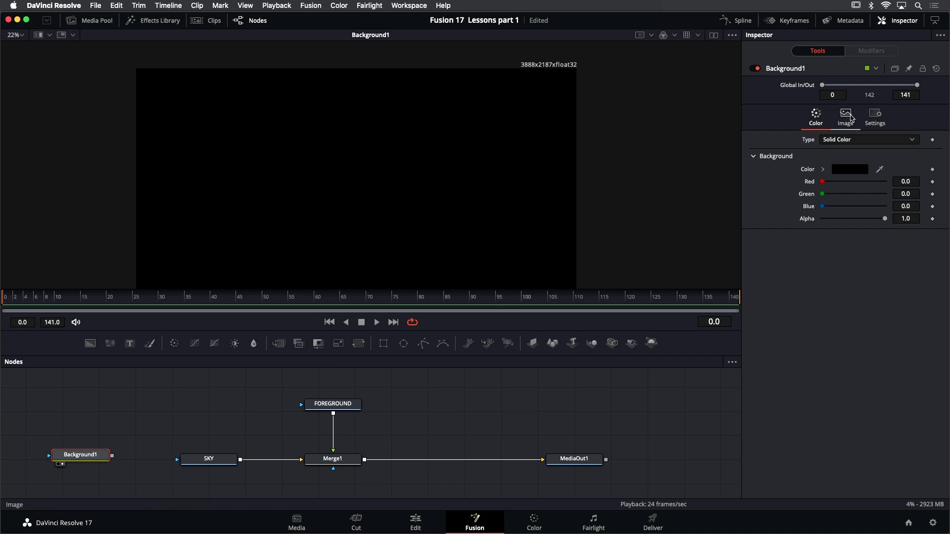
pyautogui.click(851, 117)
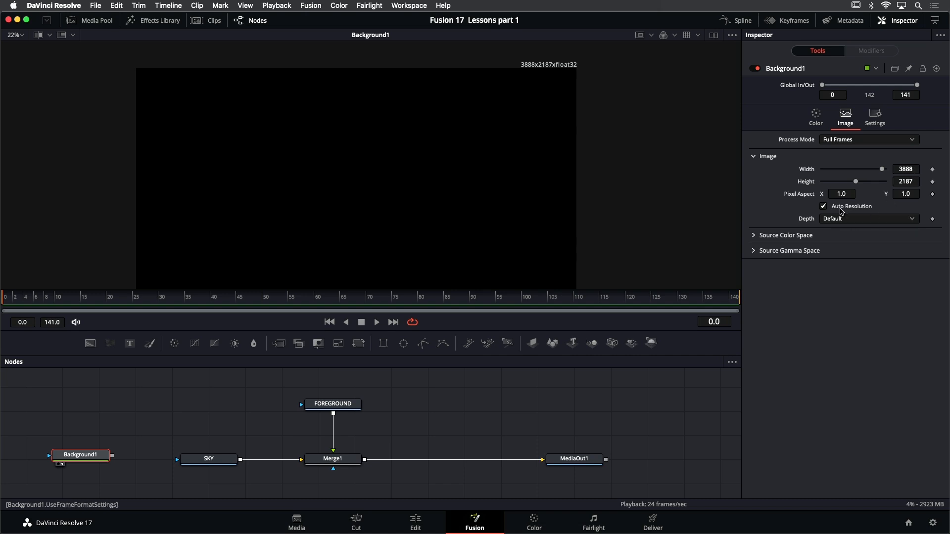
pyautogui.click(823, 206)
pyautogui.click(914, 169)
pyautogui.write('1920')
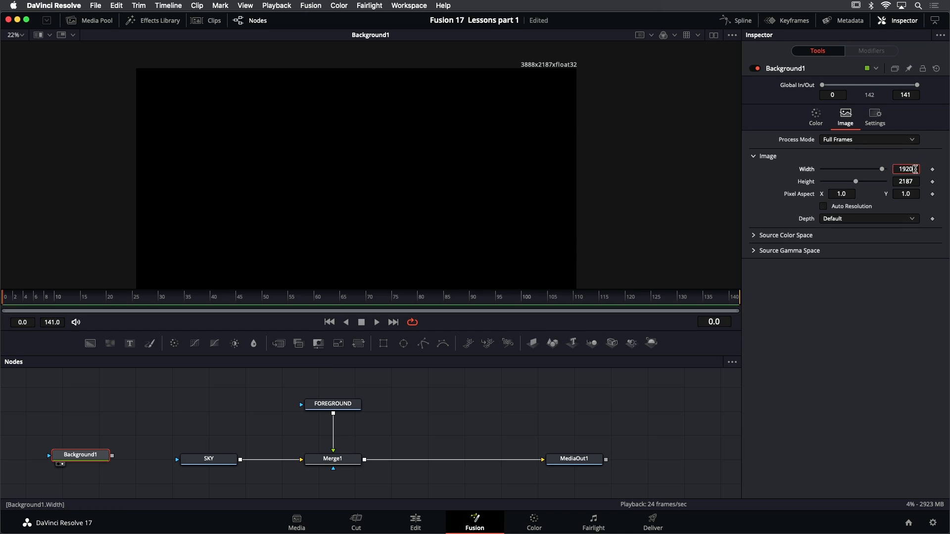
pyautogui.press('Tab')
pyautogui.write('1080')
pyautogui.press('Return')
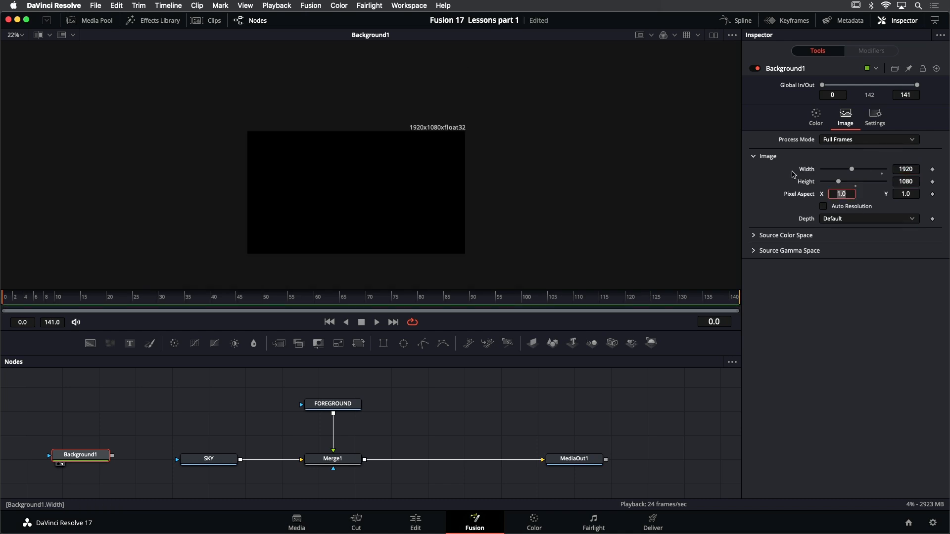
pyautogui.scroll(2, 460, 136)
pyautogui.moveTo(460, 136); pyautogui.dragTo(529, 94)
pyautogui.scroll(-1, 529, 94)
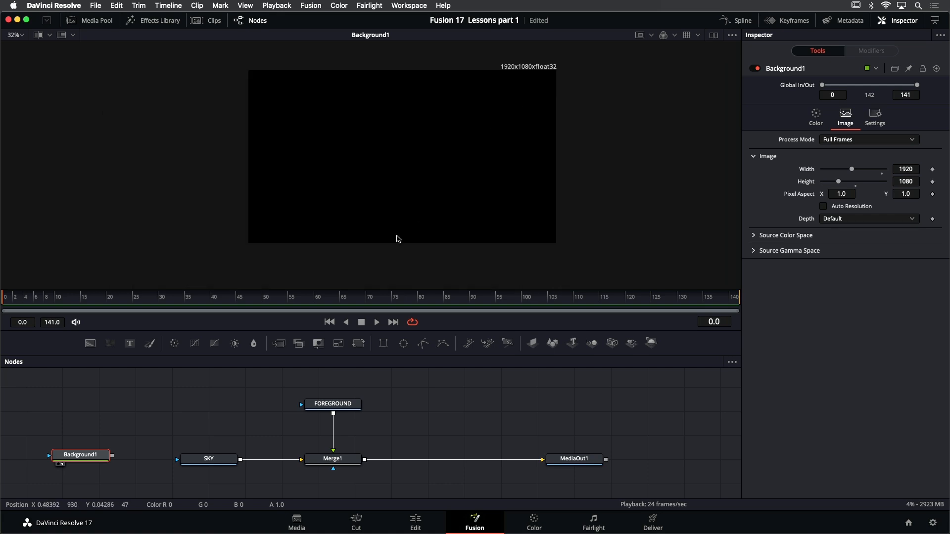
# Move the SKY node level with FOREGROUND and open the tool search for the empty spot beneath it.
pyautogui.moveTo(202, 461); pyautogui.dragTo(201, 407)
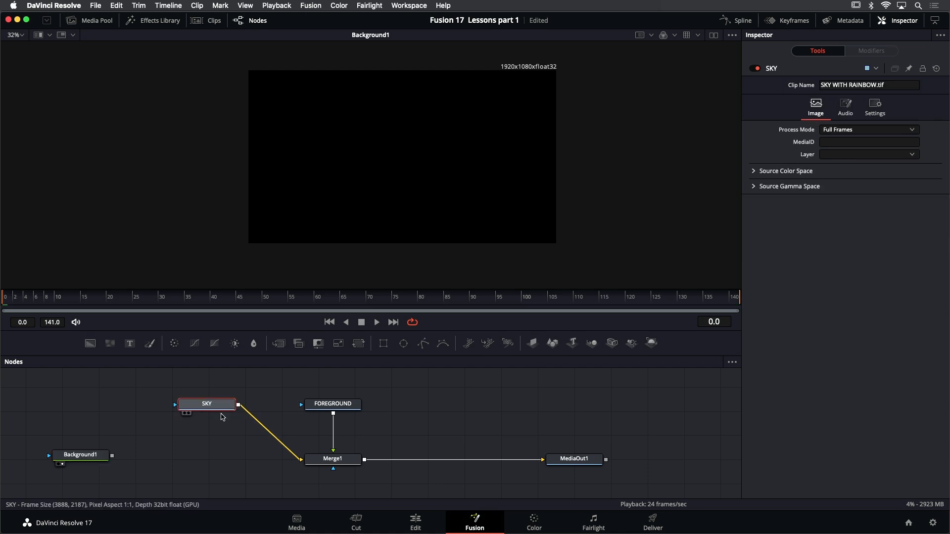
pyautogui.click(208, 462)
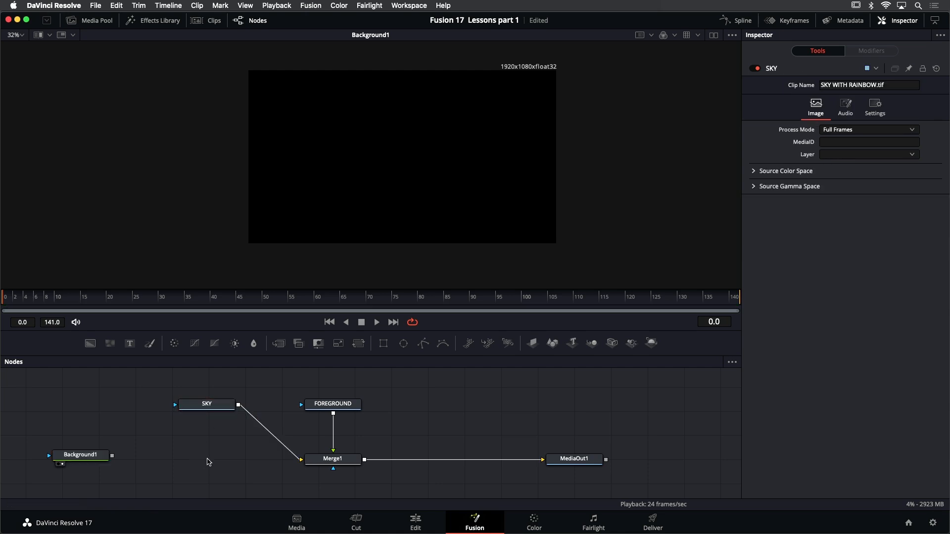
pyautogui.hotkey('shift', 'space')
pyautogui.write('trans')
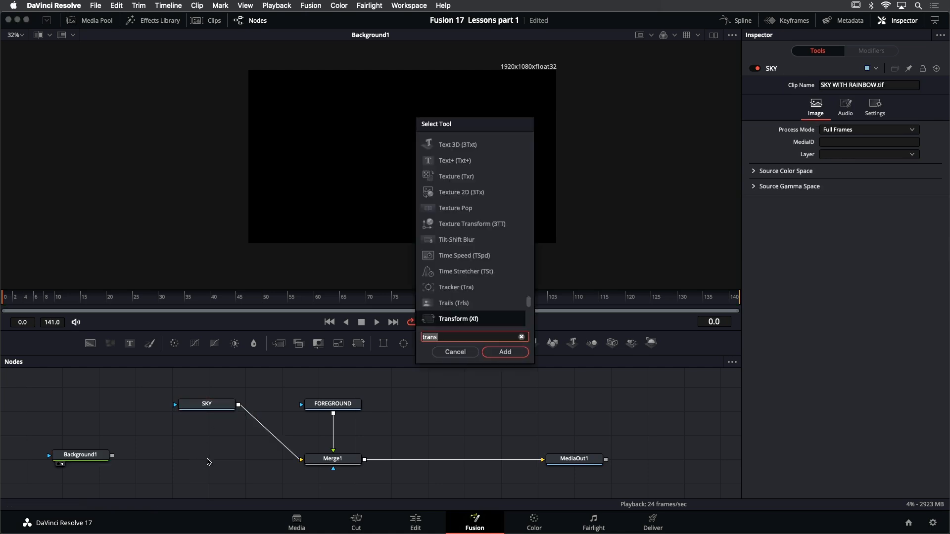
pyautogui.press('BackSpace')
pyautogui.press('BackSpace')
pyautogui.press('BackSpace')
pyautogui.press('BackSpace')
pyautogui.press('BackSpace')
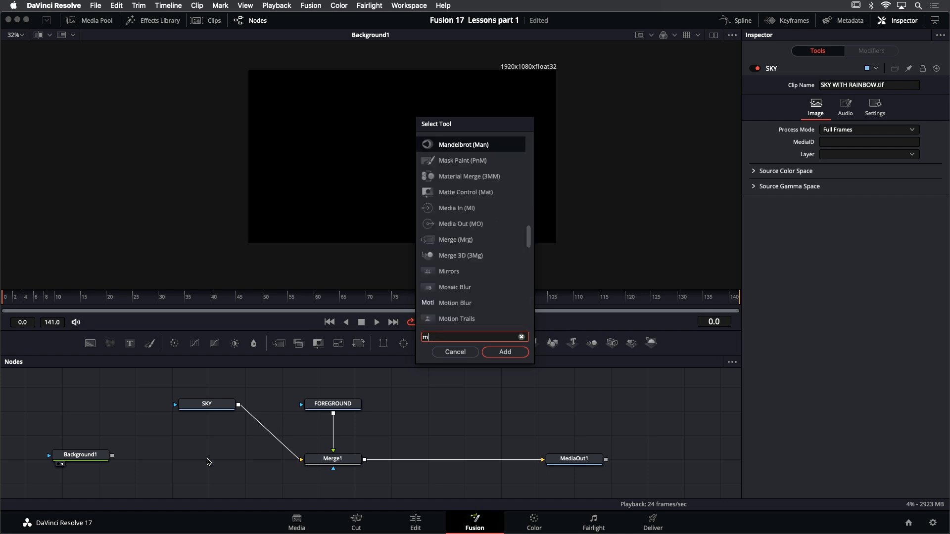
# Add a Merge node below SKY, with the Background node as background and SKY as foreground, and view it.
pyautogui.write('merge')
pyautogui.press('Return')
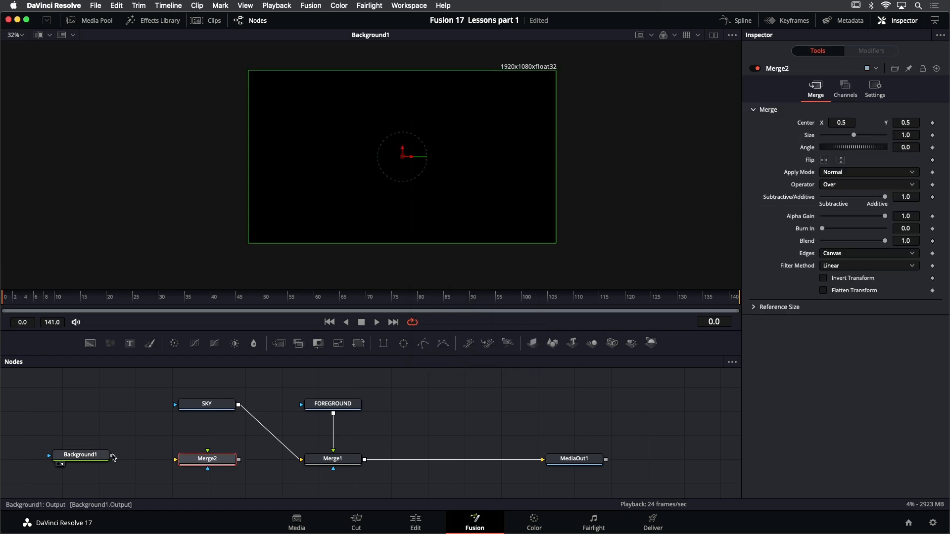
pyautogui.moveTo(113, 457); pyautogui.dragTo(177, 461)
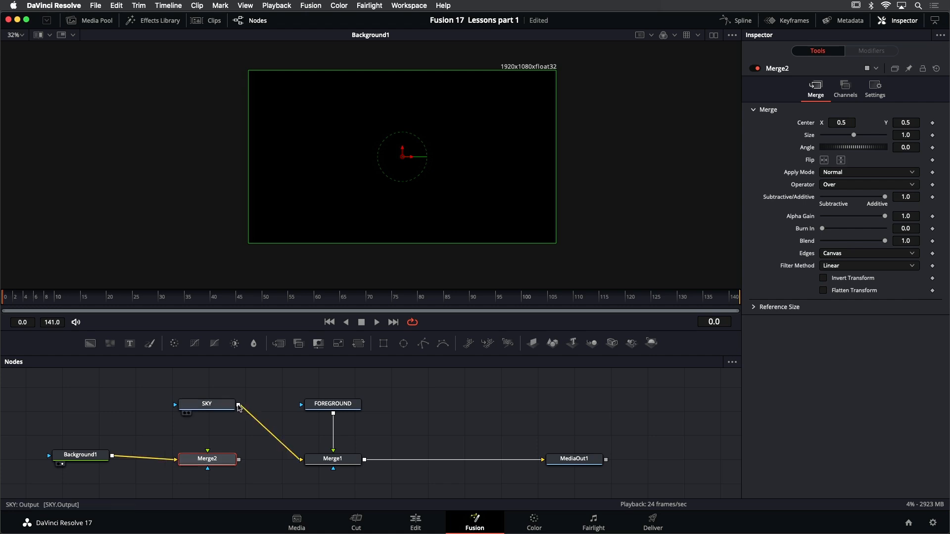
pyautogui.moveTo(238, 406); pyautogui.dragTo(209, 452)
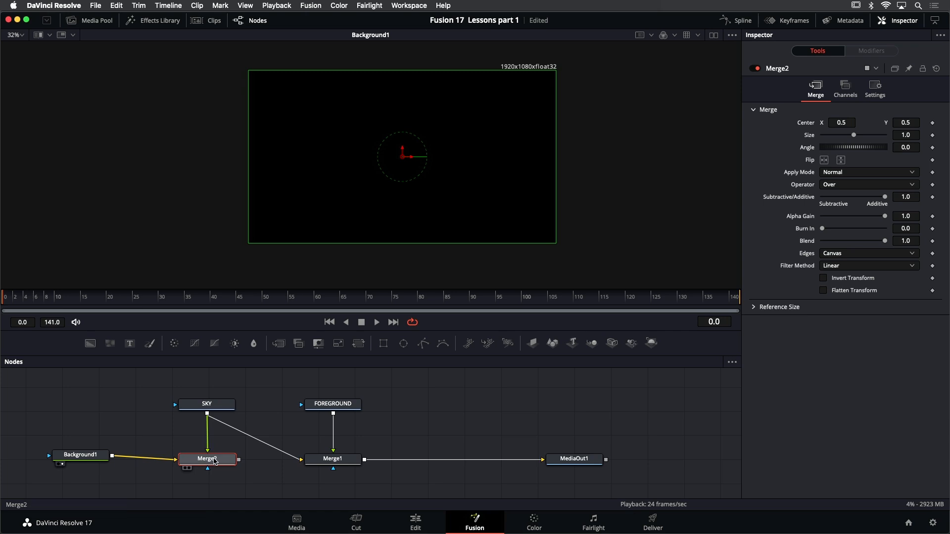
pyautogui.press('1')
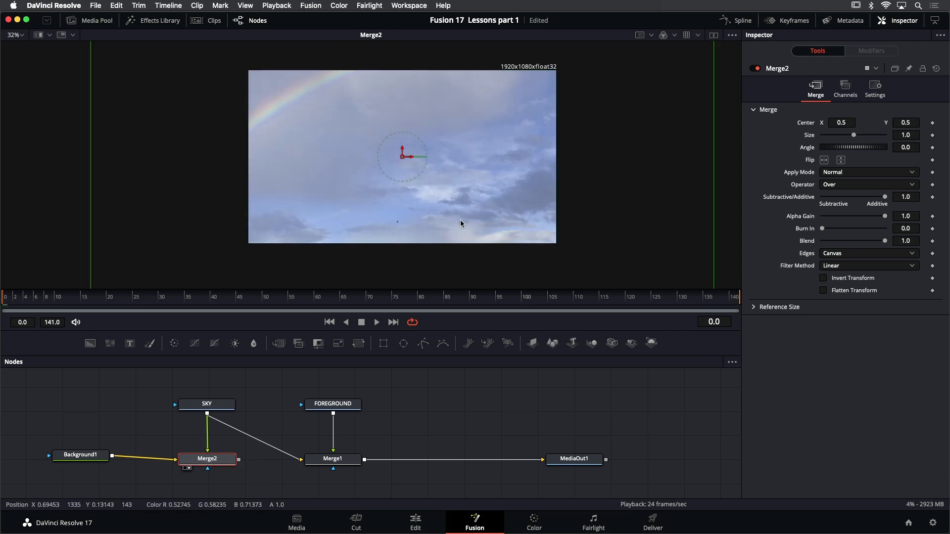
# Try repositioning the oversized sky within the 1920 x 1080 frame, and undo the move.
pyautogui.scroll(-2, 453, 215)
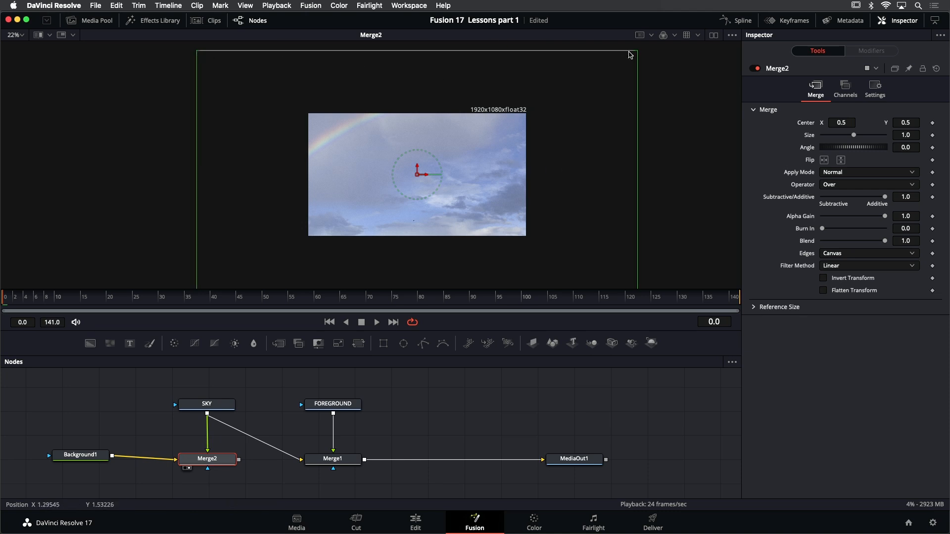
pyautogui.scroll(-1, 629, 167)
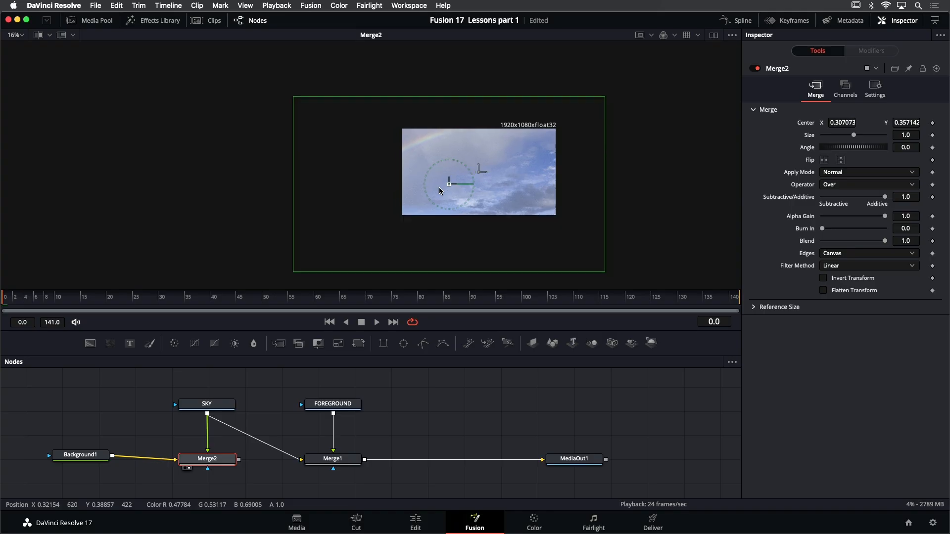
pyautogui.moveTo(443, 197); pyautogui.dragTo(475, 144)
pyautogui.press('super+z')
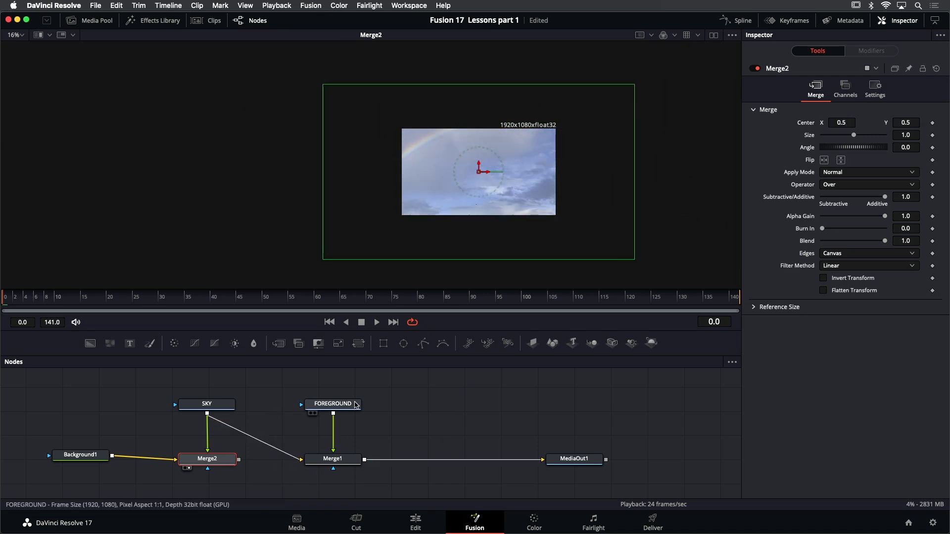
# Connect the sky merge's output to the background input of Merge1, replacing the direct SKY connection.
pyautogui.moveTo(355, 404)
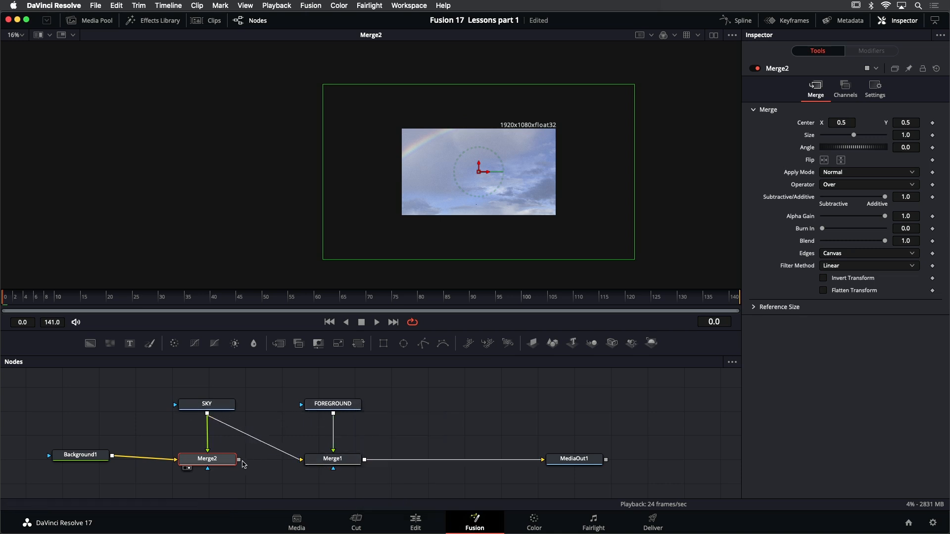
pyautogui.moveTo(239, 460); pyautogui.dragTo(304, 461)
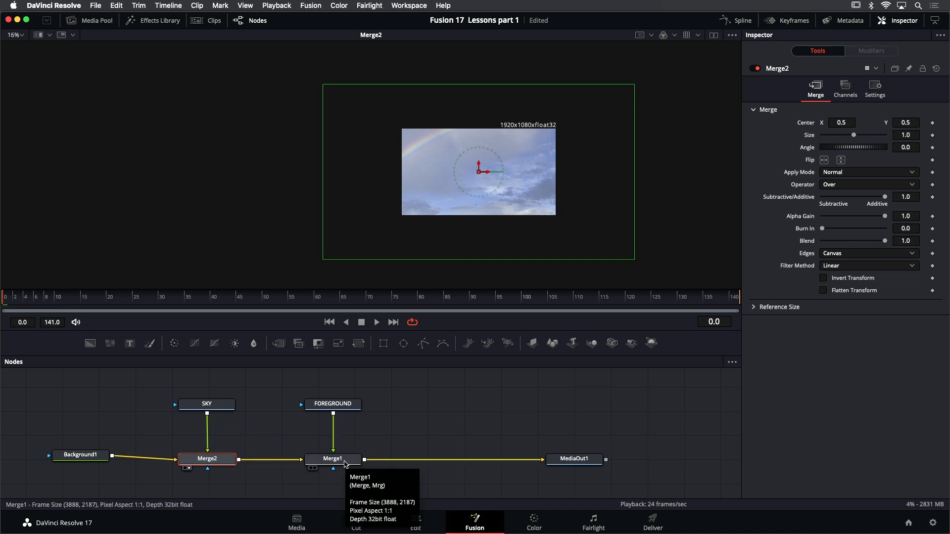
# Show the composite from the Merge1 node in the viewer.
pyautogui.click(344, 464)
pyautogui.press('2')
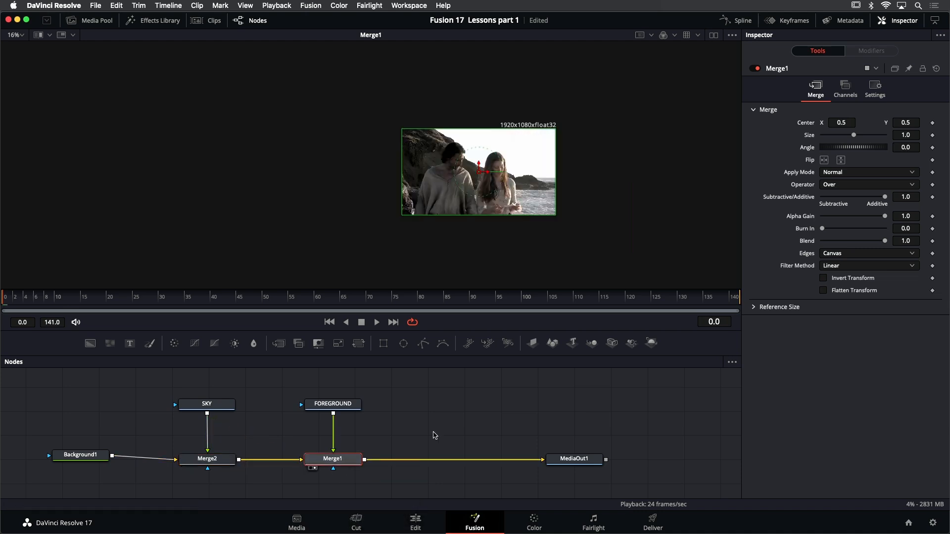
pyautogui.click(433, 432)
pyautogui.scroll(2, 519, 160)
pyautogui.scroll(2, 520, 160)
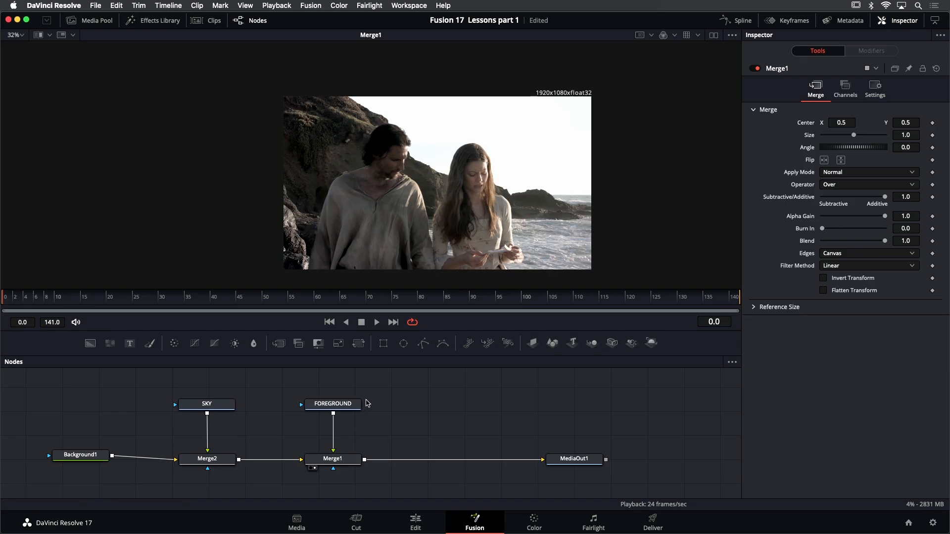
# Move FOREGROUND up to make room and insert a Luma Keyer between it and Merge1.
pyautogui.scroll(3, 365, 399)
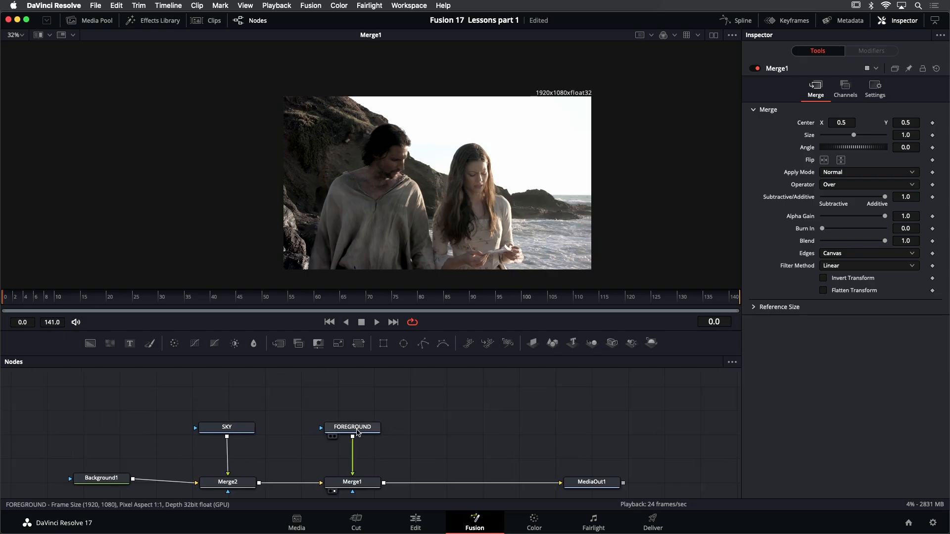
pyautogui.moveTo(357, 432); pyautogui.dragTo(362, 381)
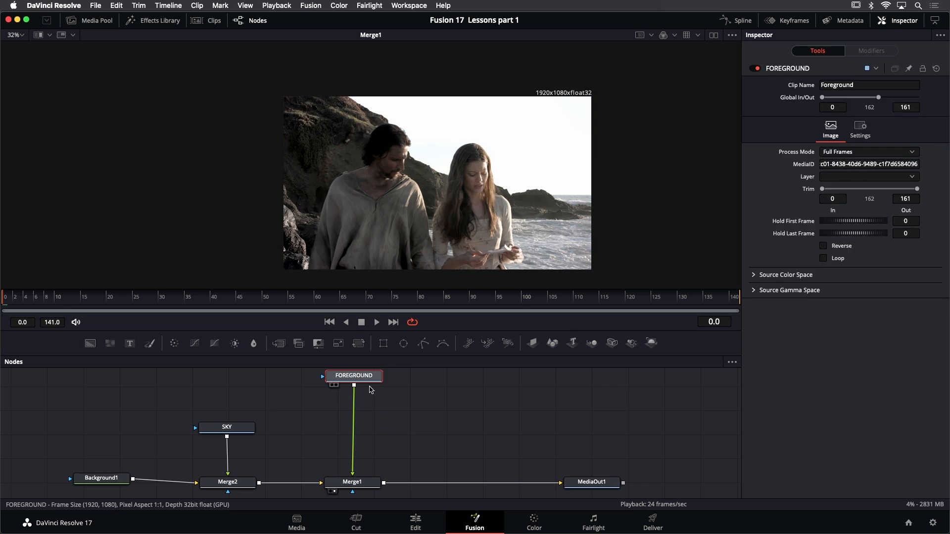
pyautogui.click(156, 22)
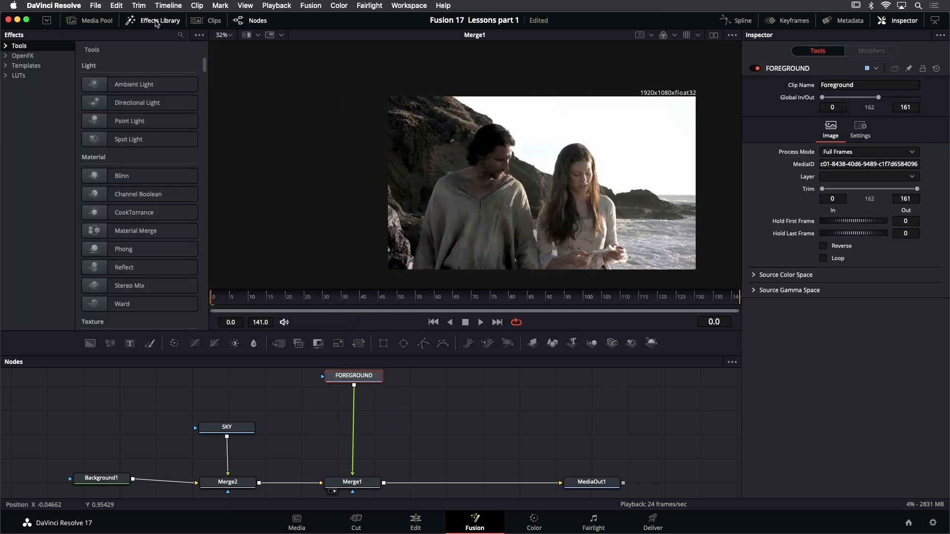
pyautogui.click(5, 46)
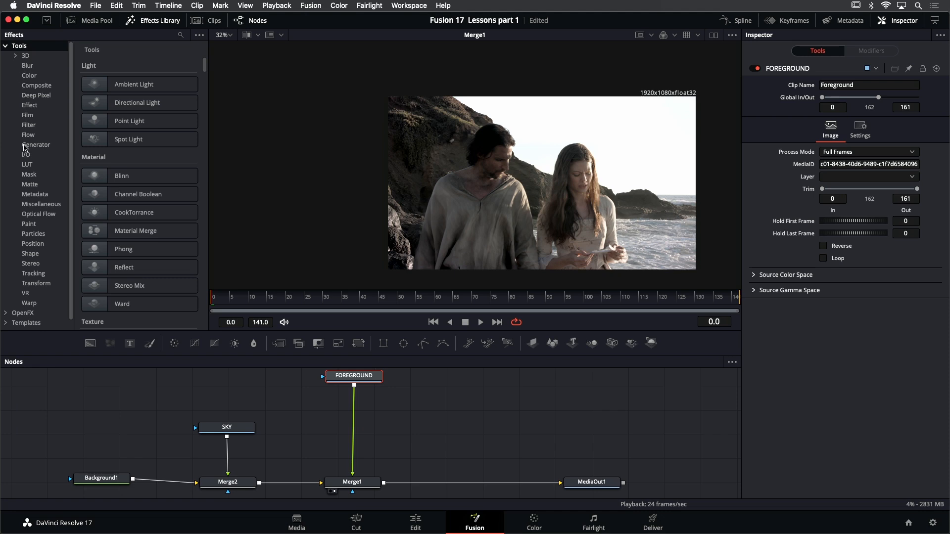
pyautogui.click(30, 184)
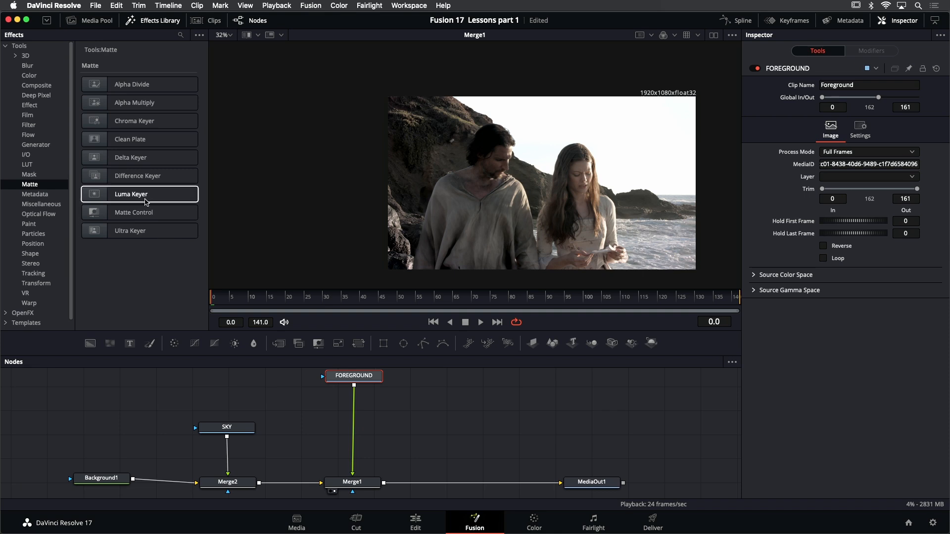
pyautogui.moveTo(146, 201); pyautogui.dragTo(357, 409)
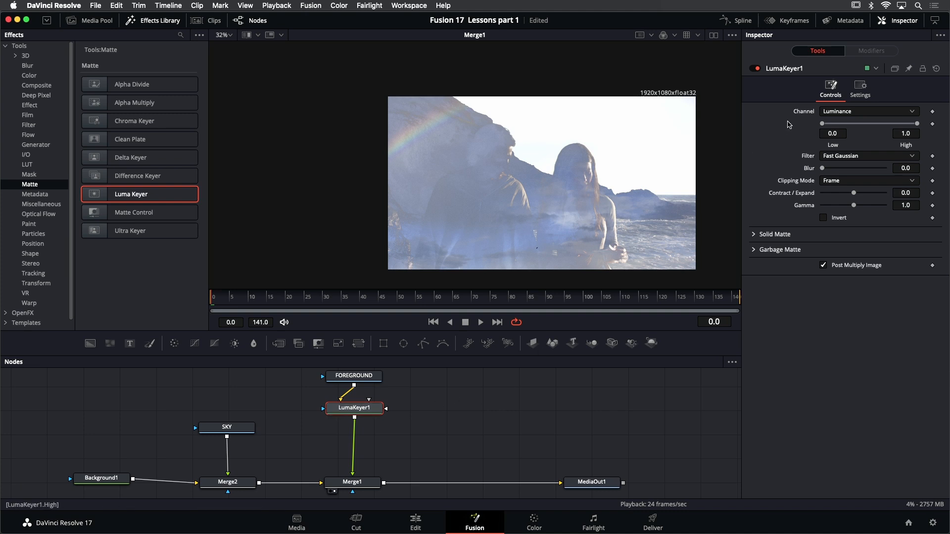
# View the Luma Keyer node in the viewer with only its alpha channel displayed.
pyautogui.click(879, 113)
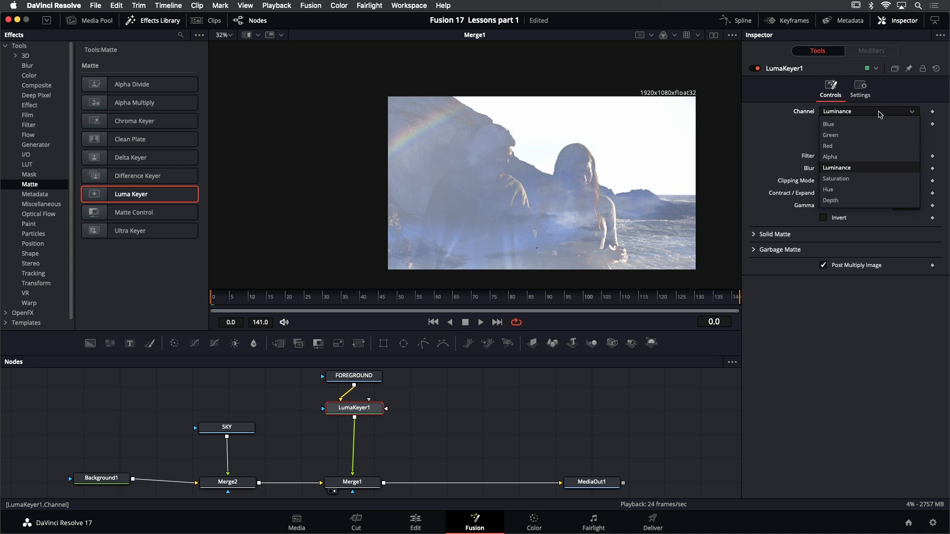
pyautogui.click(787, 108)
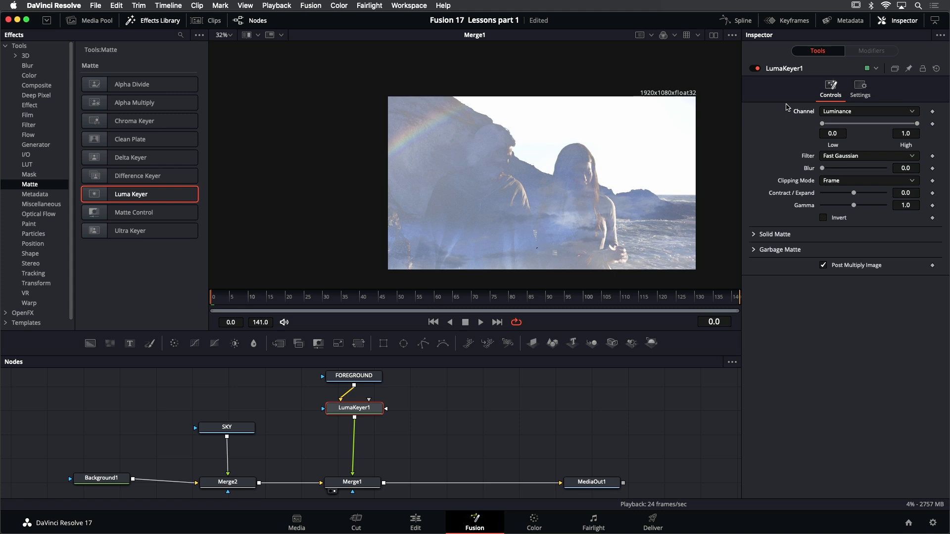
pyautogui.moveTo(622, 148); pyautogui.dragTo(562, 127)
pyautogui.scroll(2, 568, 139)
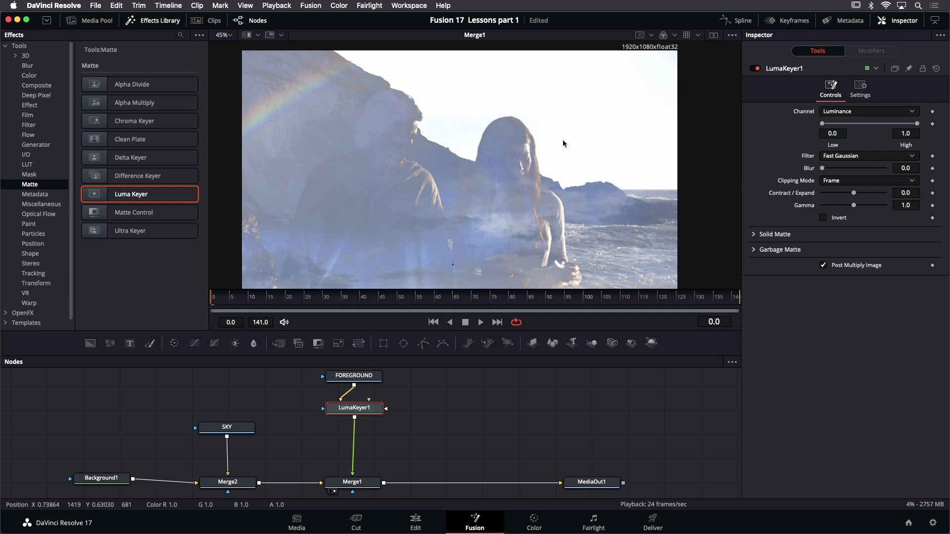
pyautogui.click(674, 36)
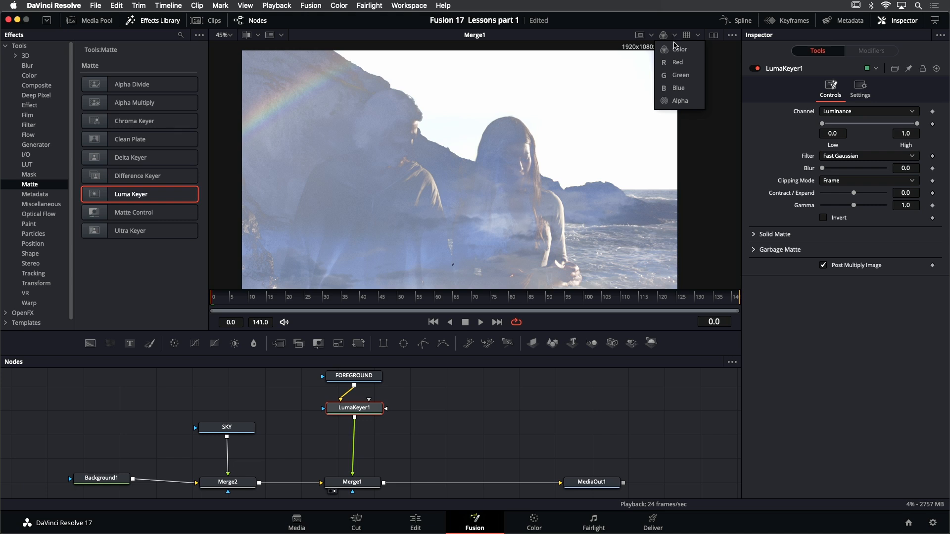
pyautogui.click(677, 102)
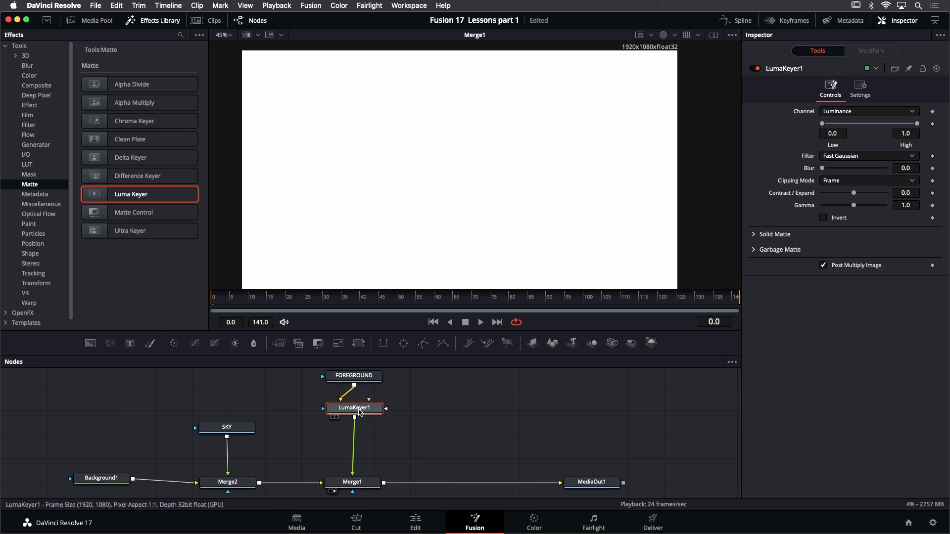
pyautogui.moveTo(359, 412)
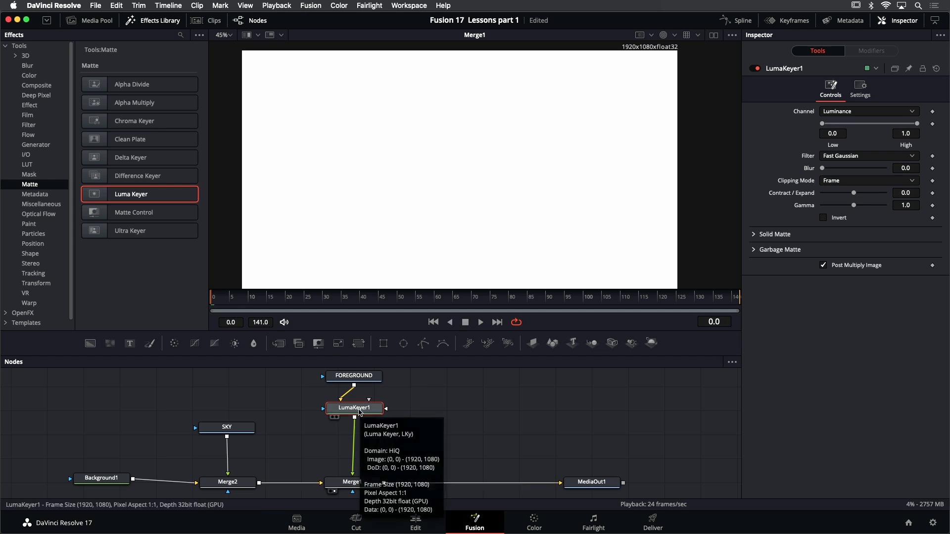
pyautogui.press('1')
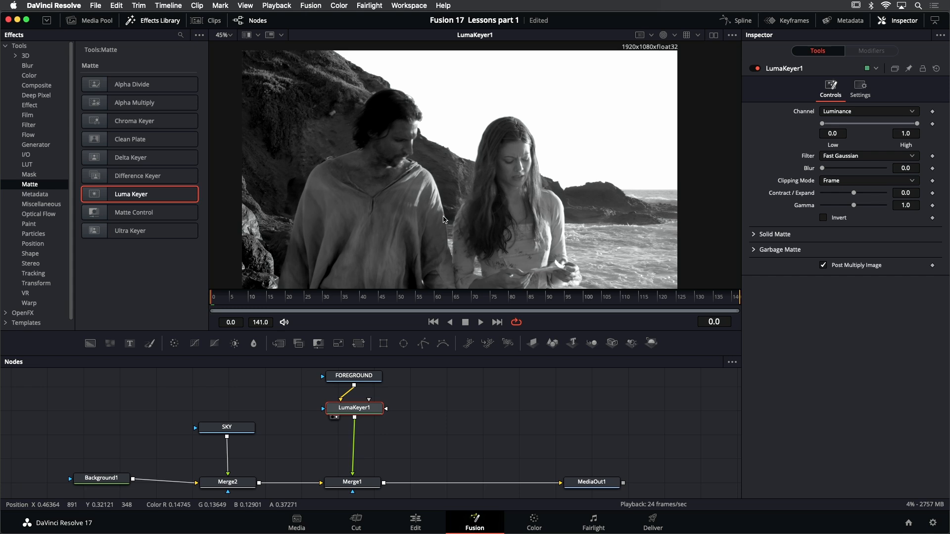
# Set the luma key's low threshold to 0.75 and its high threshold to 0.9.
pyautogui.click(149, 22)
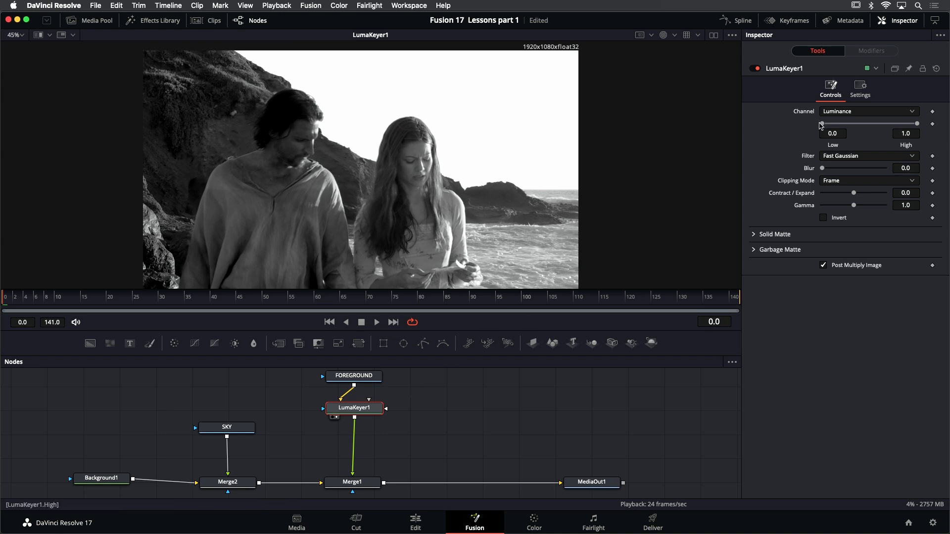
pyautogui.moveTo(823, 124); pyautogui.dragTo(913, 126)
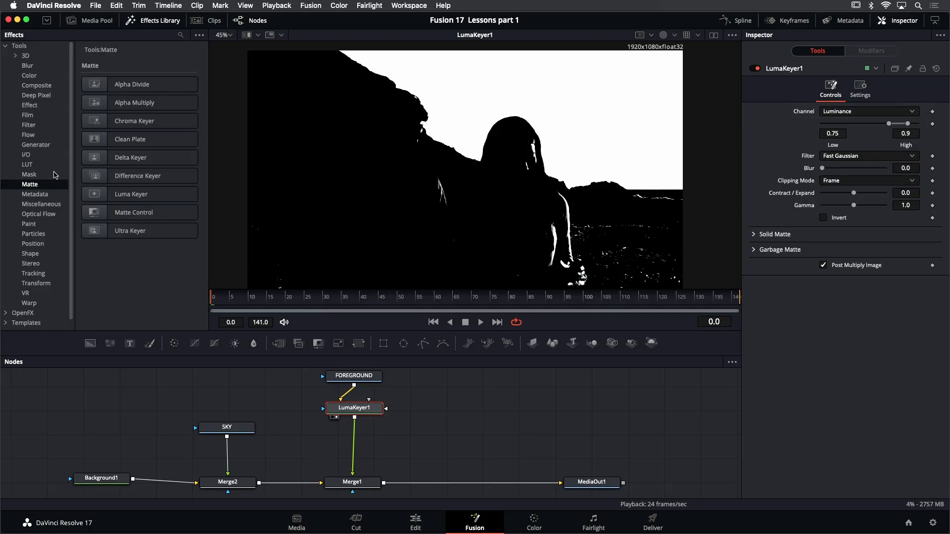
# Insert an Erode/Dilate node after the Luma Keyer, view it, and set its amount to -0.005.
pyautogui.click(146, 20)
pyautogui.click(154, 22)
pyautogui.click(28, 127)
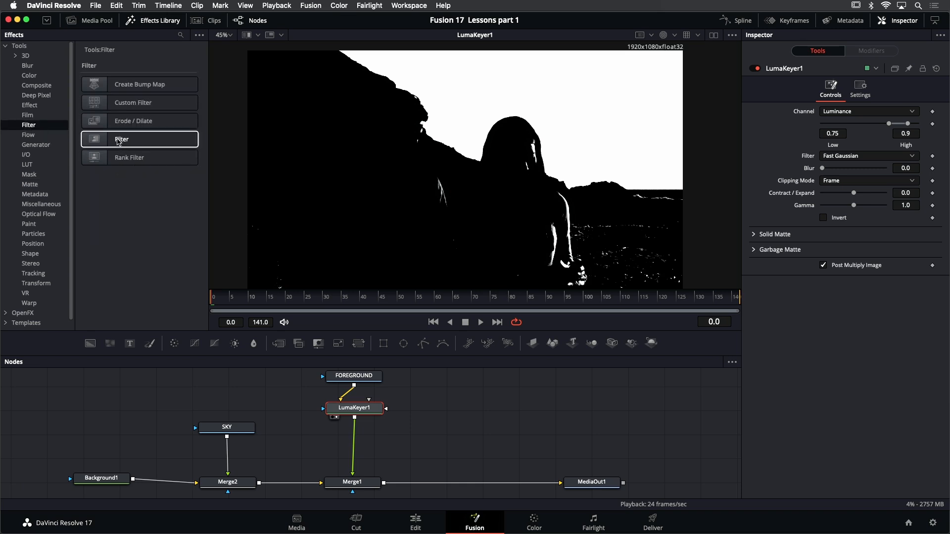
pyautogui.moveTo(123, 122); pyautogui.dragTo(356, 439)
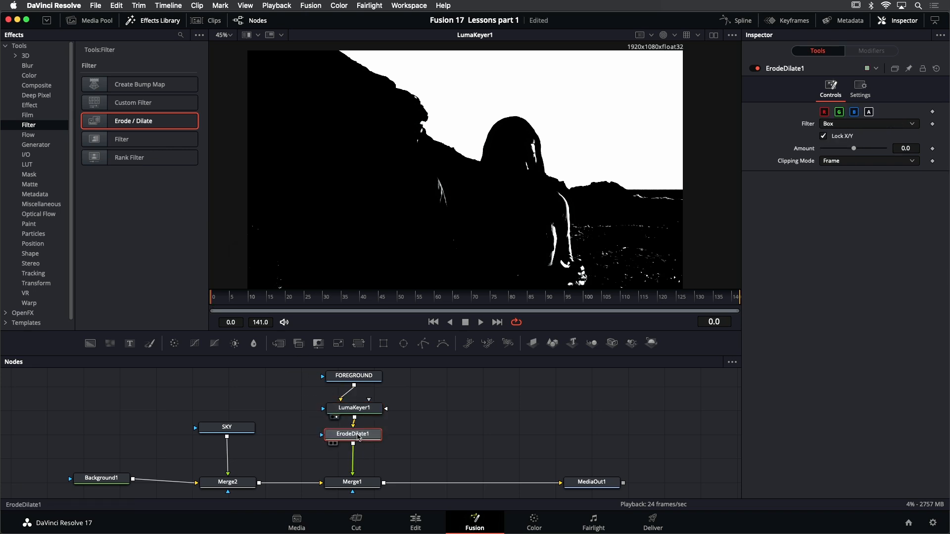
pyautogui.press('1')
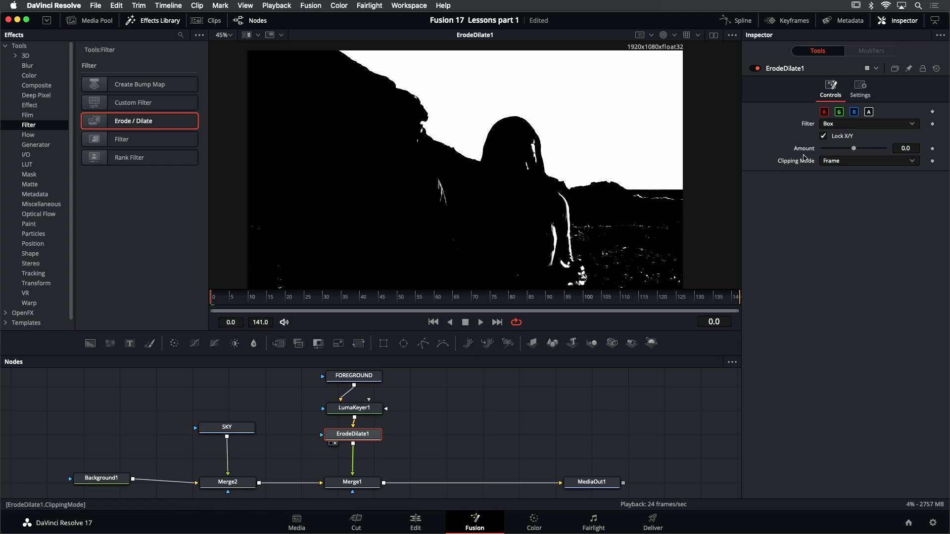
pyautogui.moveTo(854, 149); pyautogui.dragTo(843, 153)
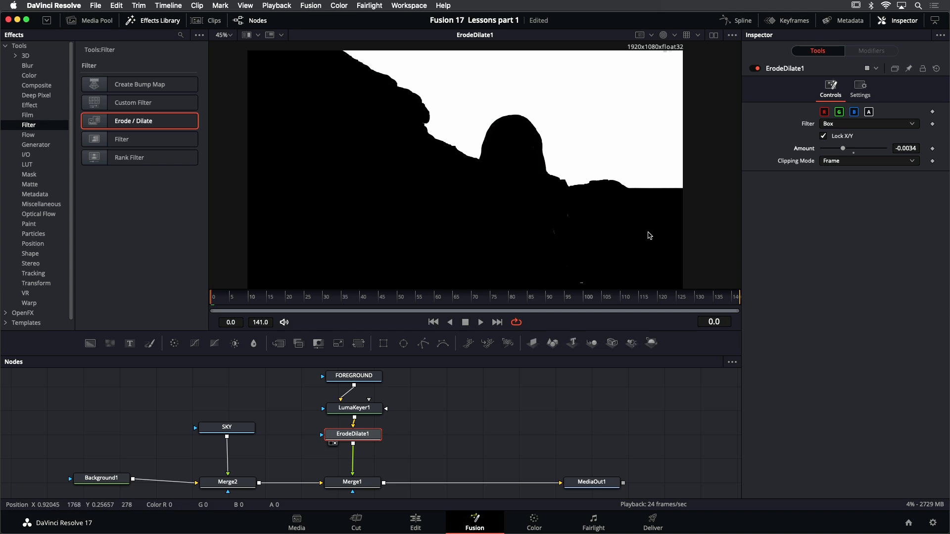
pyautogui.moveTo(843, 148); pyautogui.dragTo(837, 150)
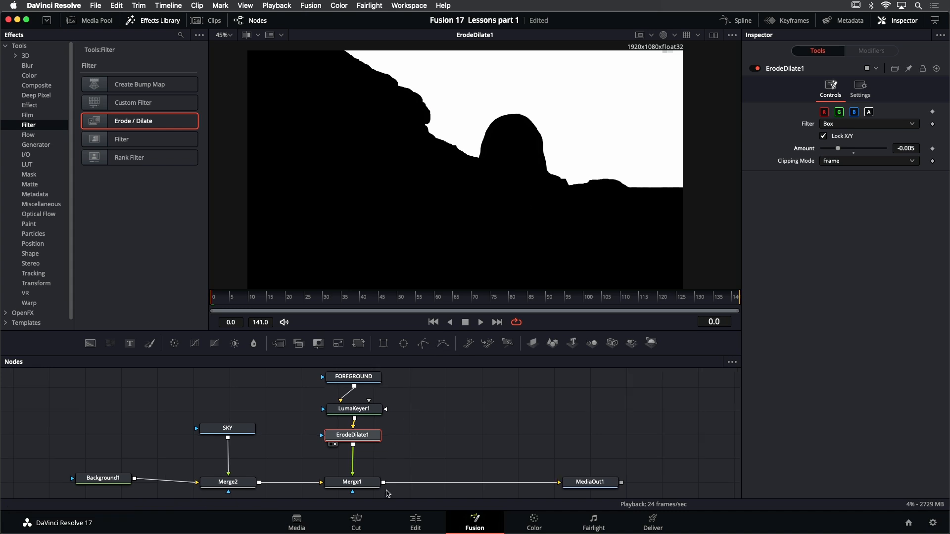
# Shift FOREGROUND, LumaKeyer1 and ErodeDilate1 up together and insert a second Erode/Dilate node before Merge1.
pyautogui.scroll(-1, 391, 479)
pyautogui.moveTo(405, 408); pyautogui.dragTo(401, 429)
pyautogui.scroll(-2, 403, 430)
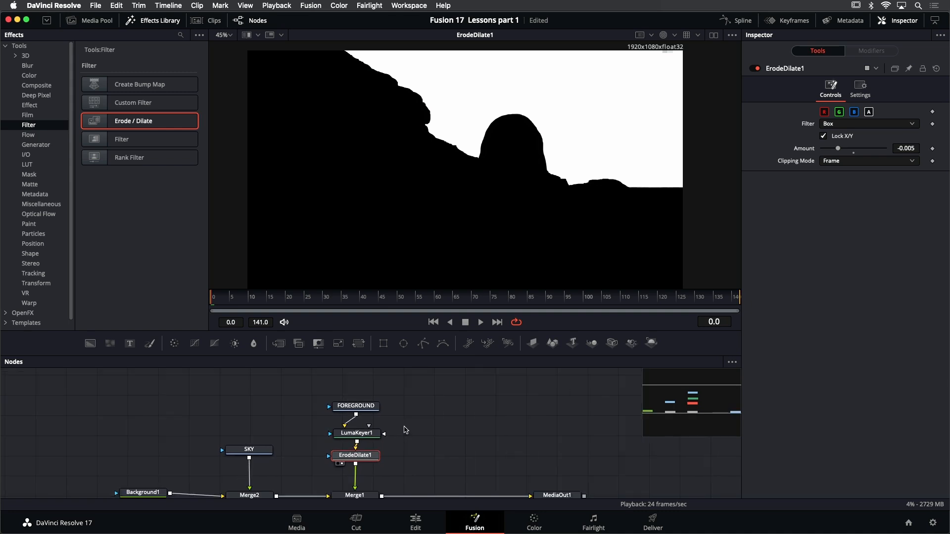
pyautogui.moveTo(405, 467); pyautogui.dragTo(328, 380)
pyautogui.moveTo(364, 433); pyautogui.dragTo(363, 417)
pyautogui.scroll(2, 396, 416)
pyautogui.click(424, 420)
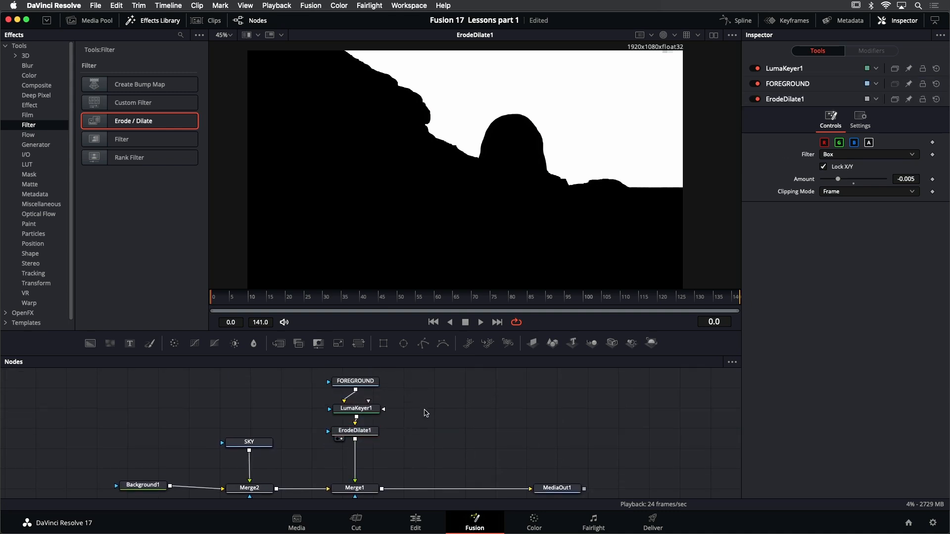
pyautogui.moveTo(131, 121); pyautogui.dragTo(364, 458)
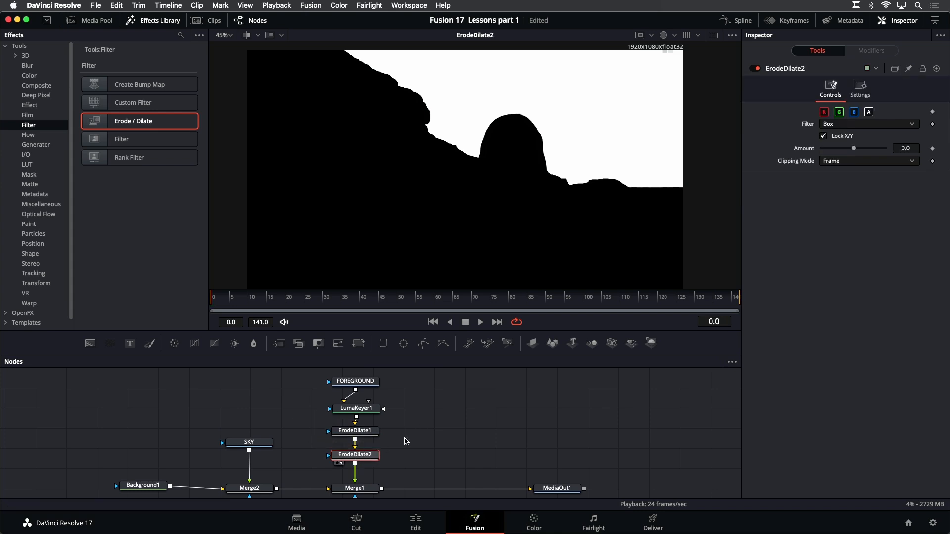
# Set the second Erode/Dilate node's amount to 0.0081, checking the matte edge up close.
pyautogui.moveTo(854, 150); pyautogui.dragTo(853, 154)
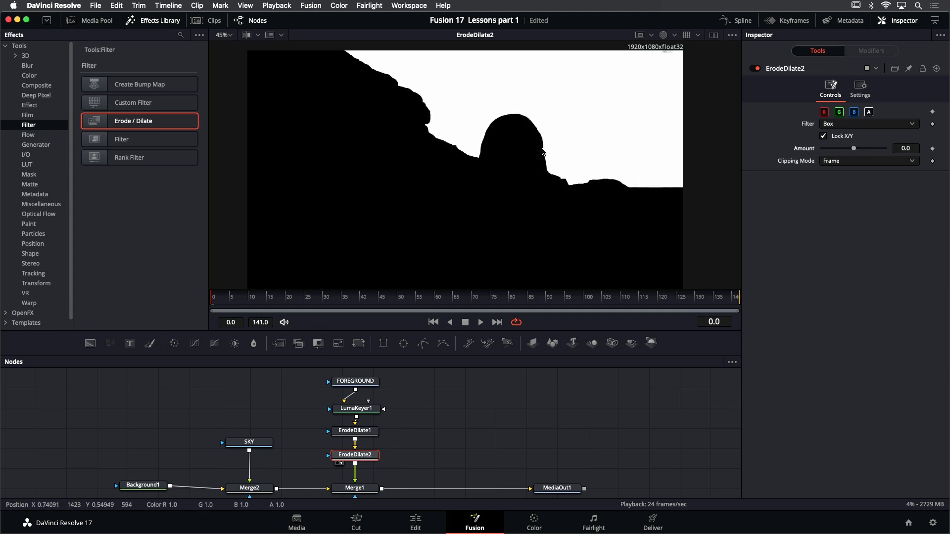
pyautogui.scroll(5, 558, 179)
pyautogui.scroll(2, 558, 177)
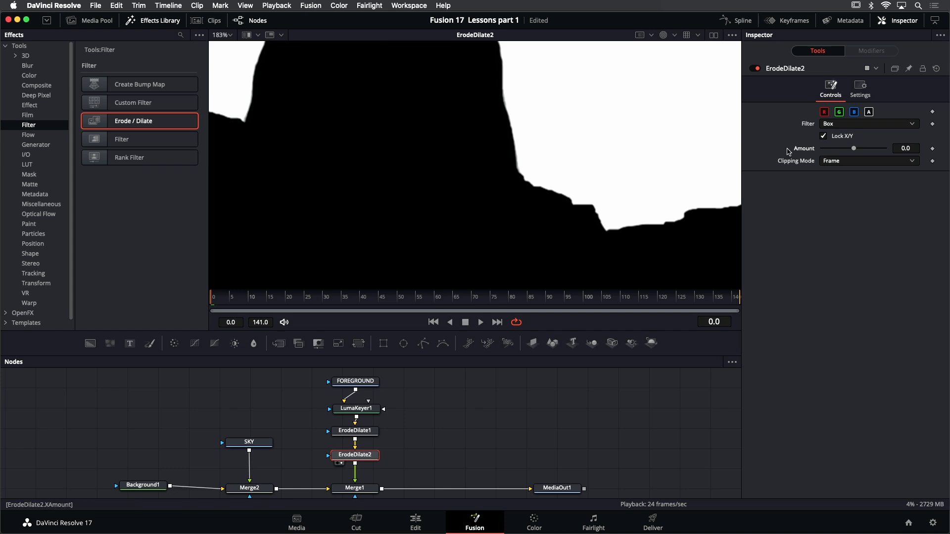
pyautogui.moveTo(854, 150); pyautogui.dragTo(880, 148)
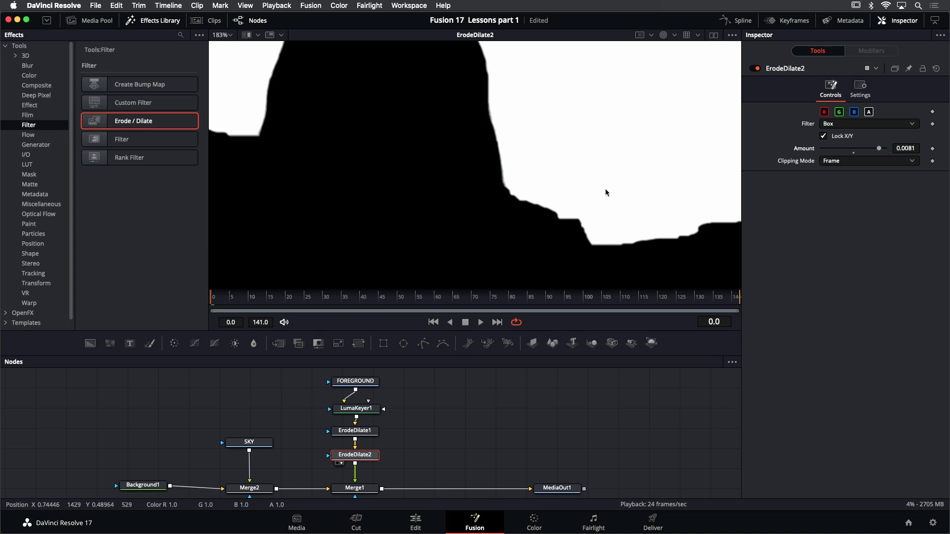
pyautogui.scroll(-2, 584, 190)
pyautogui.scroll(-1, 666, 61)
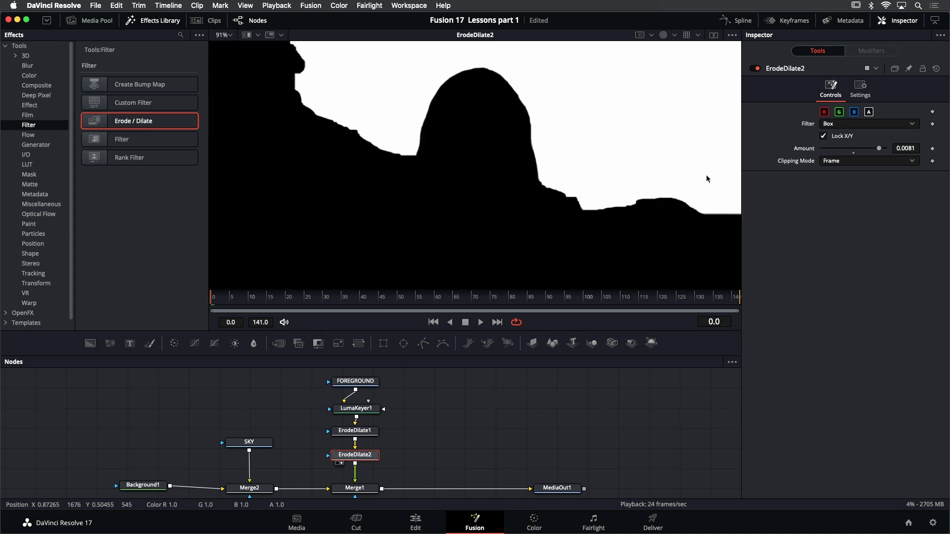
# Switch the viewer back to full colour and inspect the keyed image across the whole frame.
pyautogui.click(663, 37)
pyautogui.scroll(-2, 613, 127)
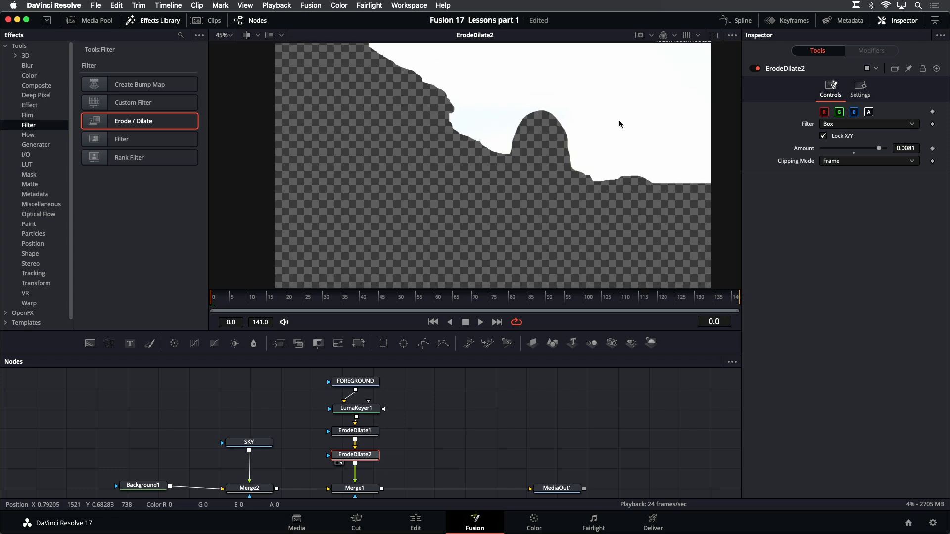
pyautogui.scroll(-1, 617, 122)
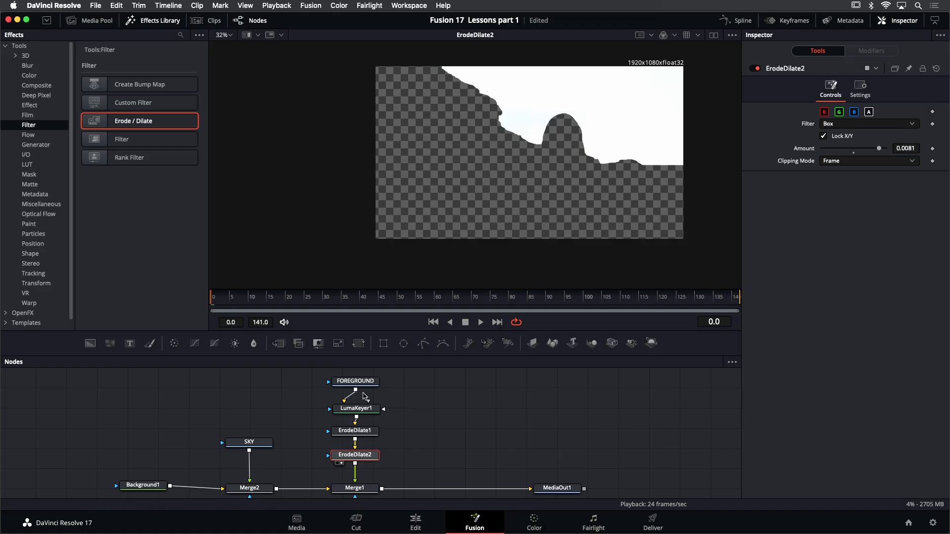
# Select LumaKeyer1, ErodeDilate1 and ErodeDilate2 and move them together to the right of FOREGROUND.
pyautogui.moveTo(303, 401); pyautogui.dragTo(382, 474)
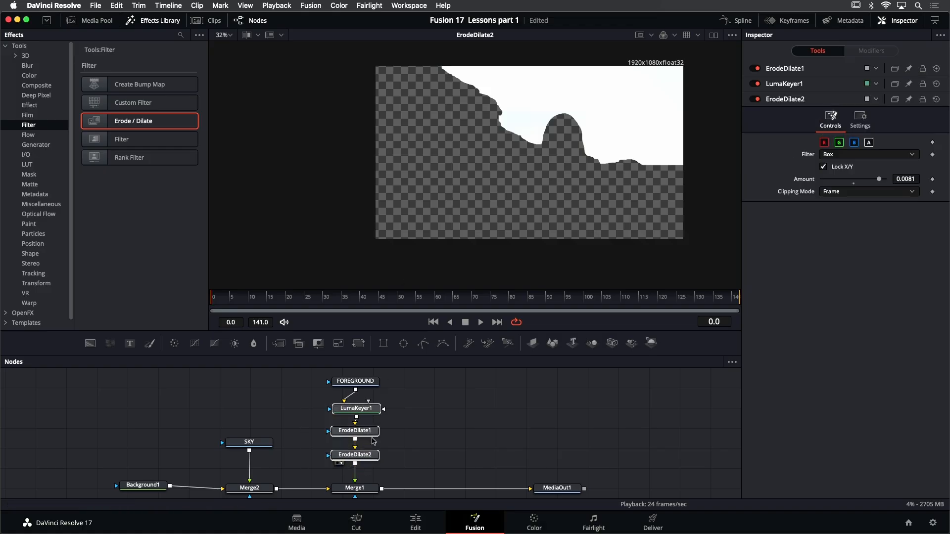
pyautogui.moveTo(368, 409); pyautogui.dragTo(460, 381)
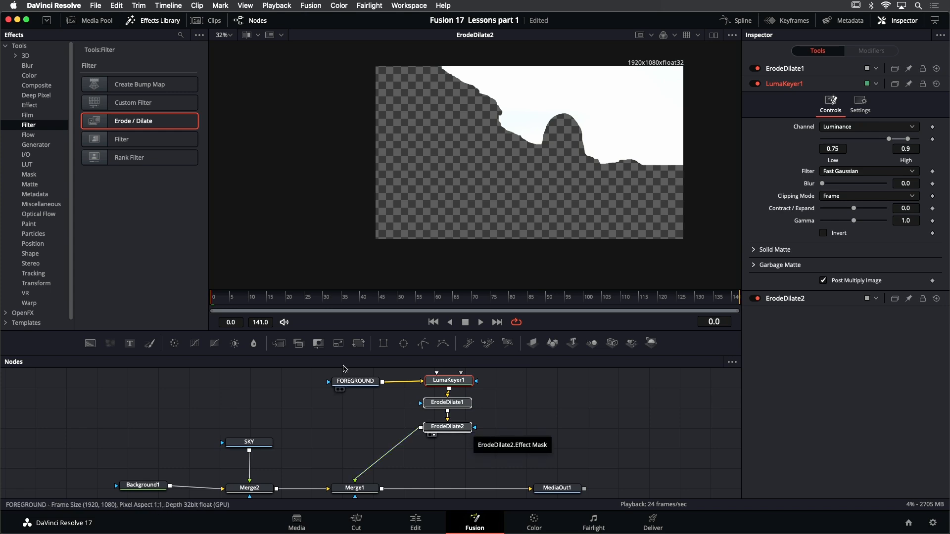
# Add a Matte Control node from the Matte tools just below FOREGROUND.
pyautogui.click(28, 135)
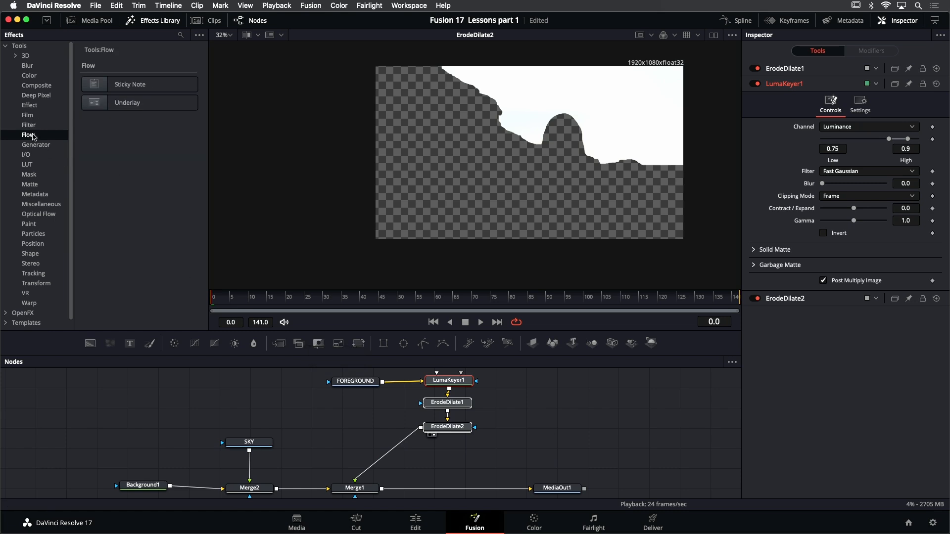
pyautogui.click(28, 175)
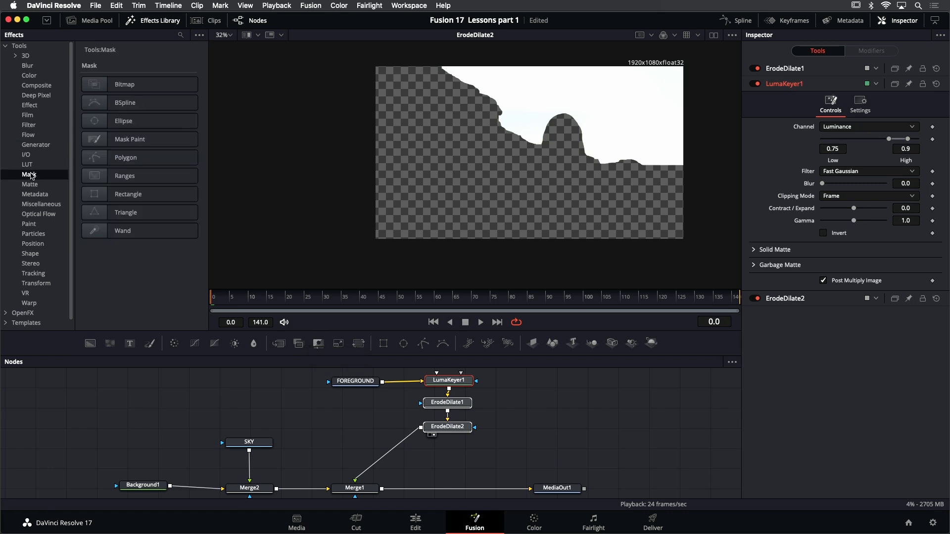
pyautogui.click(31, 185)
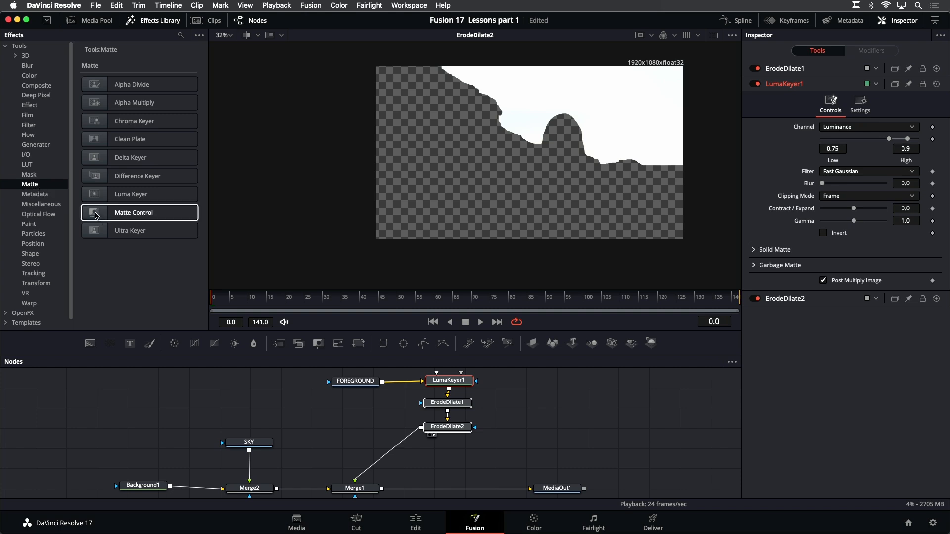
pyautogui.moveTo(96, 213); pyautogui.dragTo(360, 418)
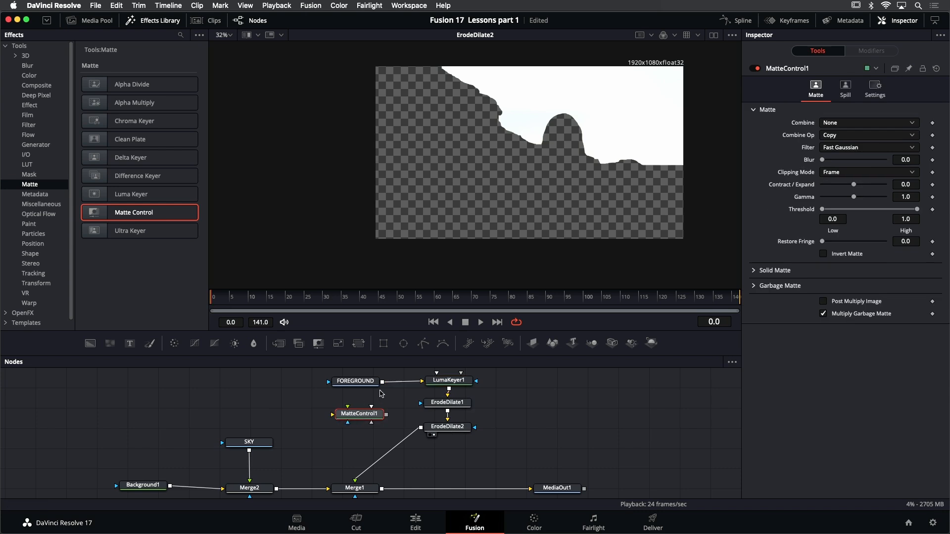
# Connect FOREGROUND to MatteControl1's background input and ErodeDilate2 to its foreground input.
pyautogui.moveTo(382, 383); pyautogui.dragTo(332, 415)
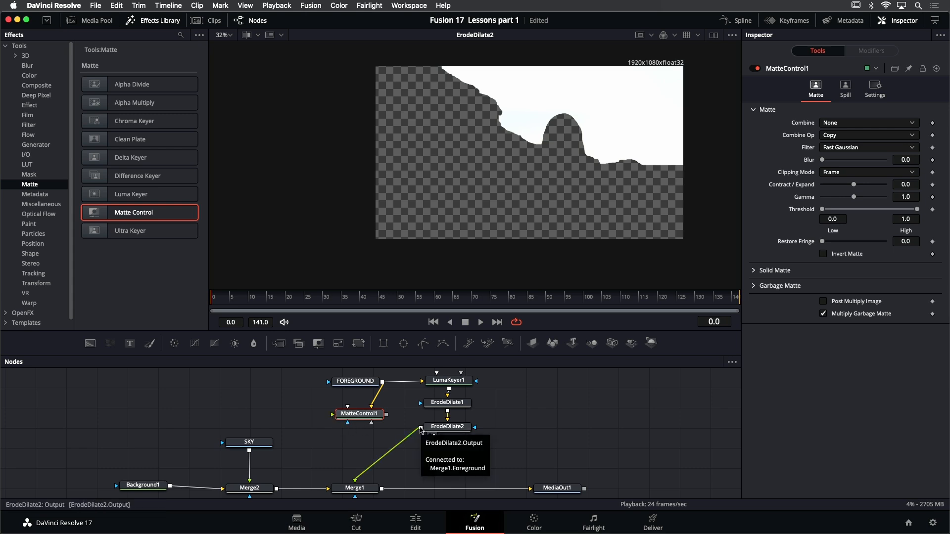
pyautogui.moveTo(420, 429); pyautogui.dragTo(332, 418)
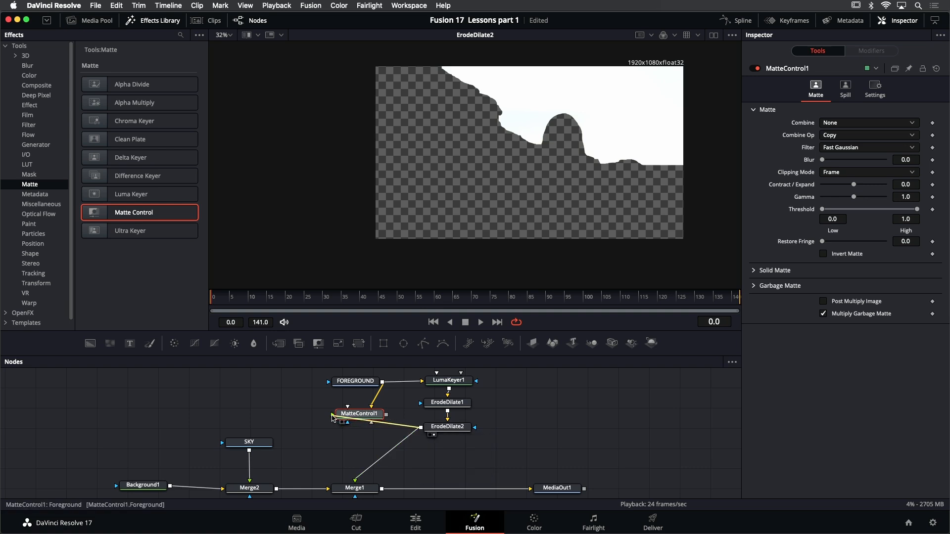
pyautogui.moveTo(333, 418); pyautogui.dragTo(332, 418)
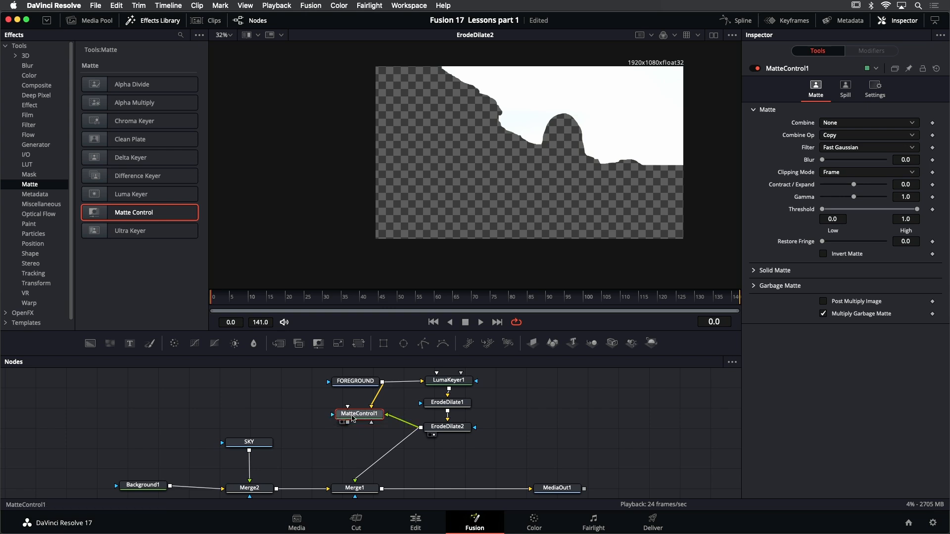
# View MatteControl1, set its Combine option to Combine Alpha, and check the resulting alpha channel before returning to colour.
pyautogui.press('1')
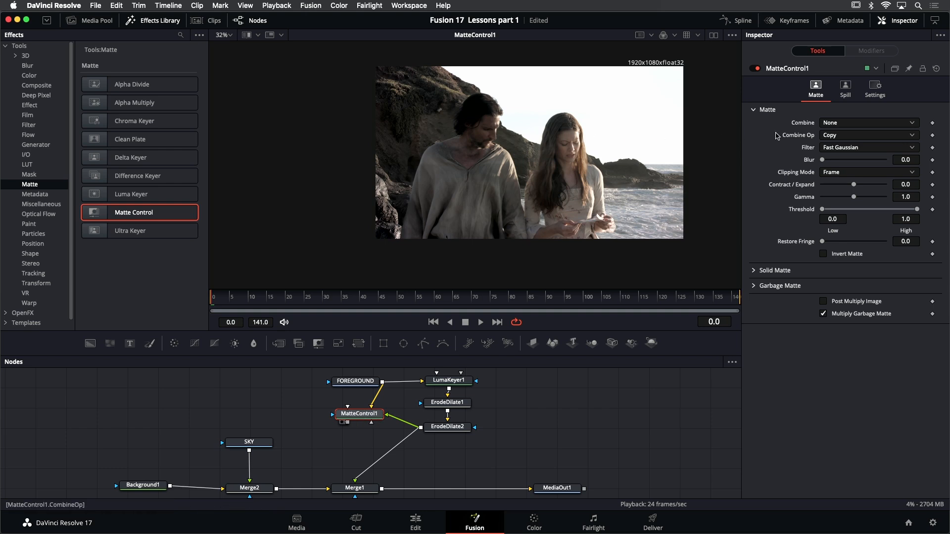
pyautogui.click(854, 124)
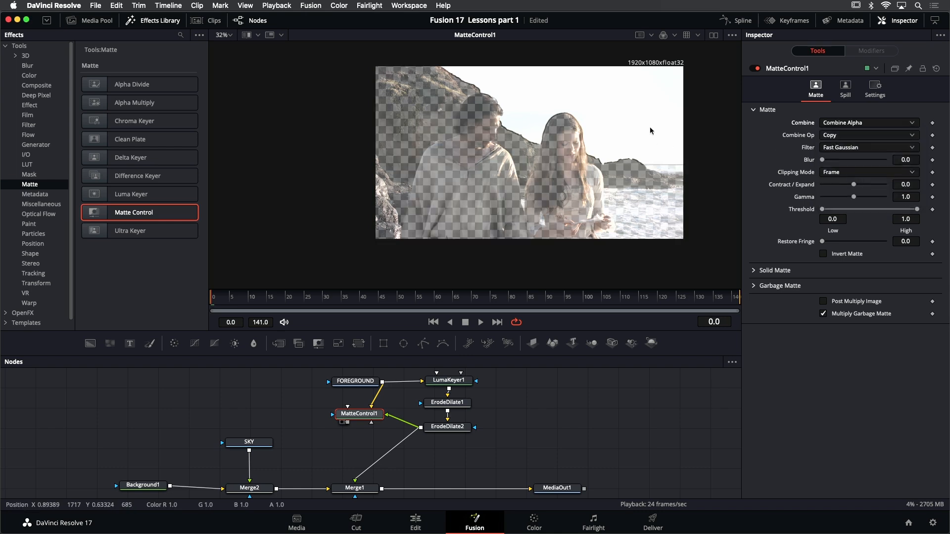
pyautogui.click(674, 36)
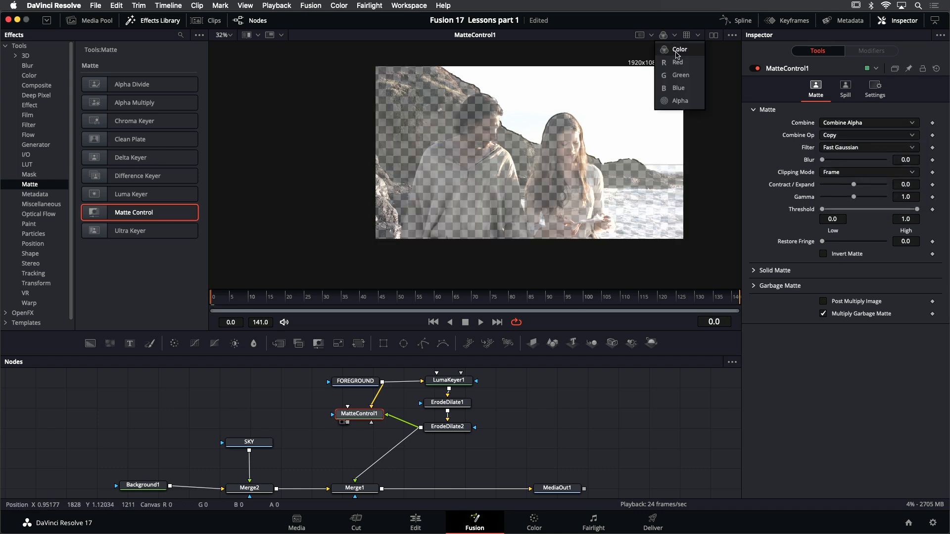
pyautogui.click(679, 100)
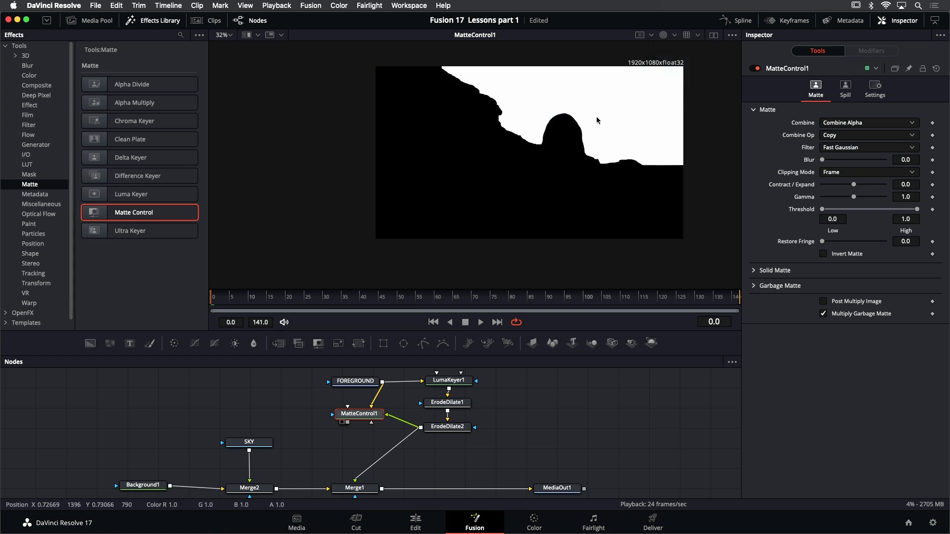
pyautogui.click(664, 36)
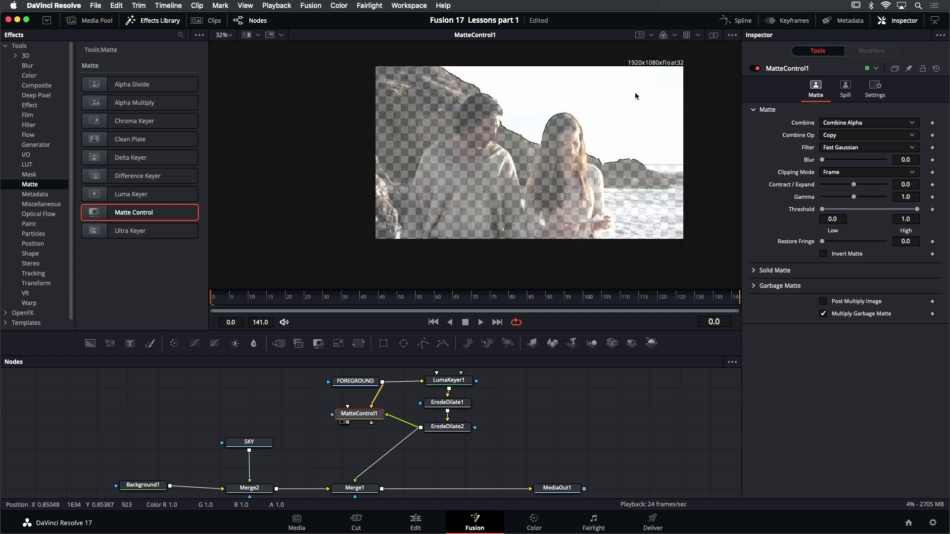
# Enable Post Multiply Image and Invert Matte on MatteControl1 and inspect the keyed edges up close.
pyautogui.scroll(2, 620, 120)
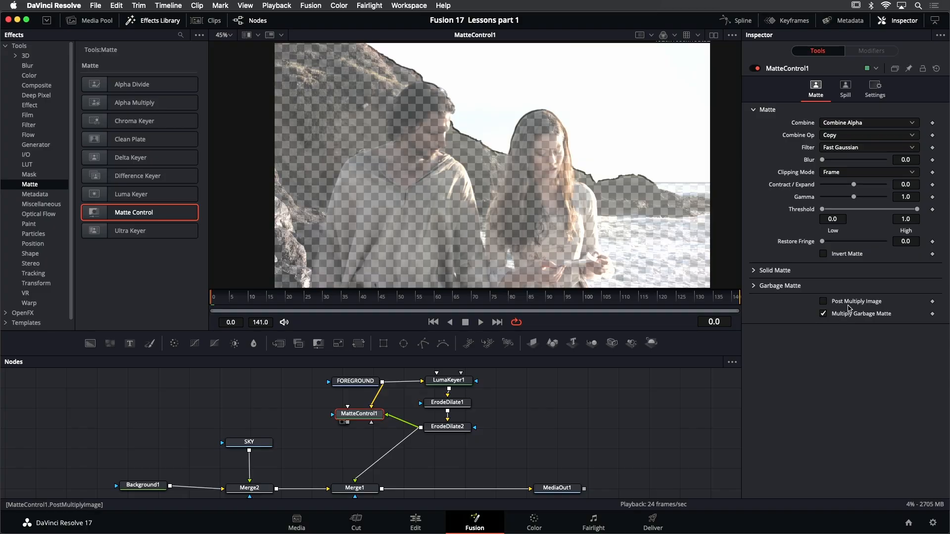
pyautogui.click(822, 301)
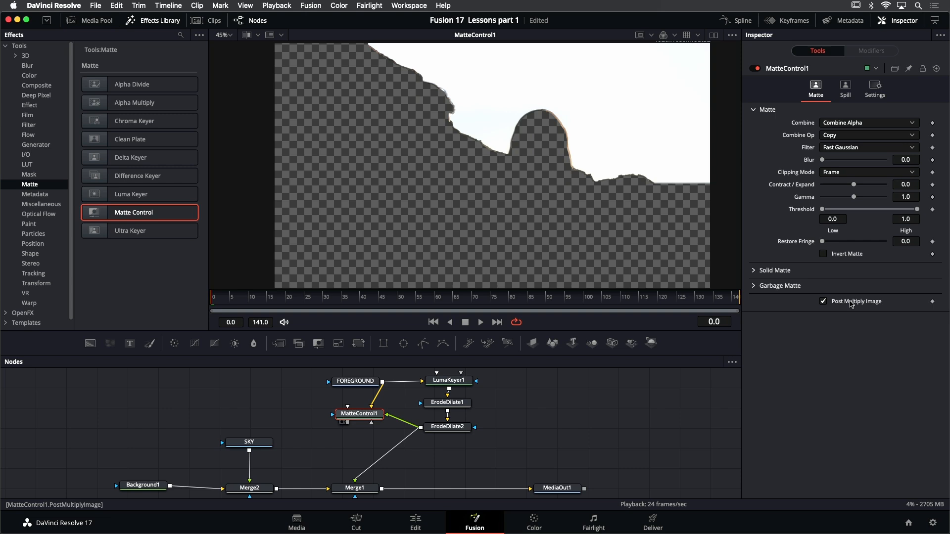
pyautogui.click(838, 257)
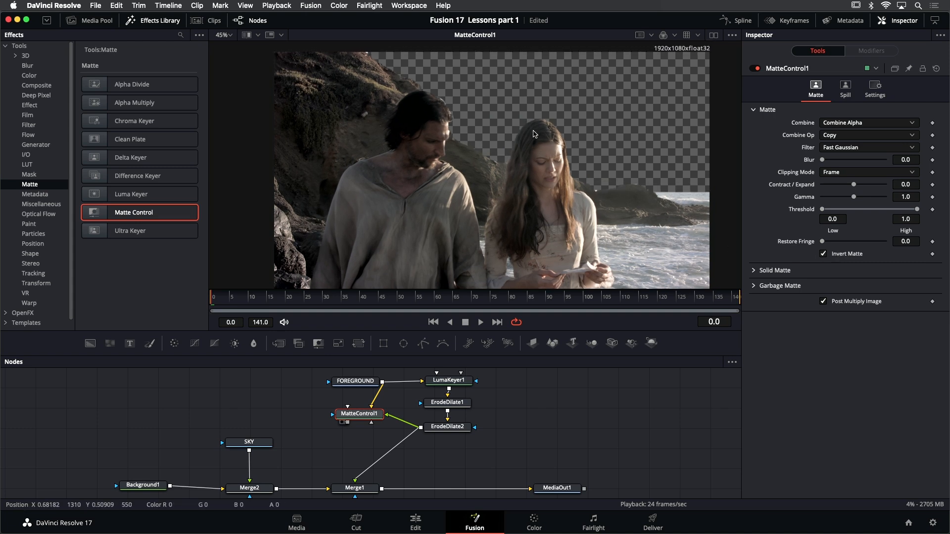
pyautogui.scroll(5, 528, 134)
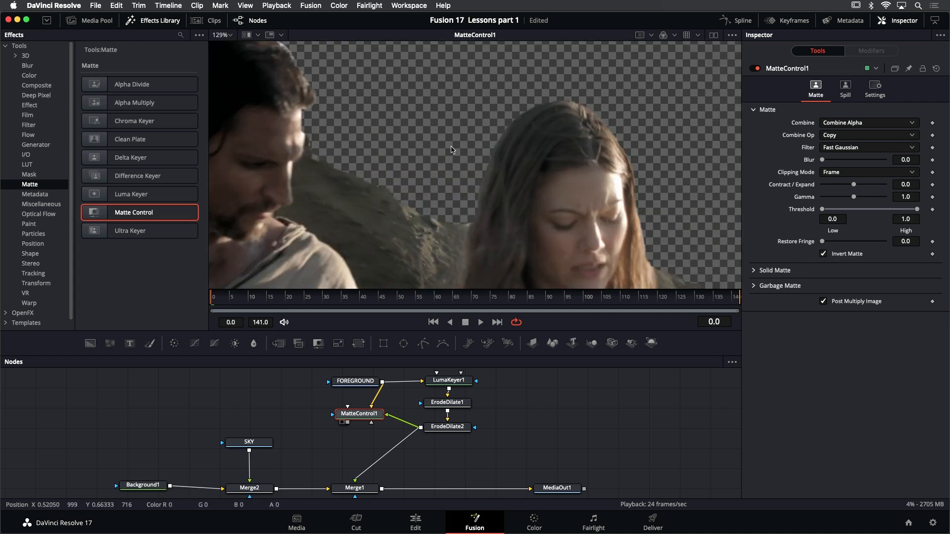
pyautogui.scroll(-2, 373, 190)
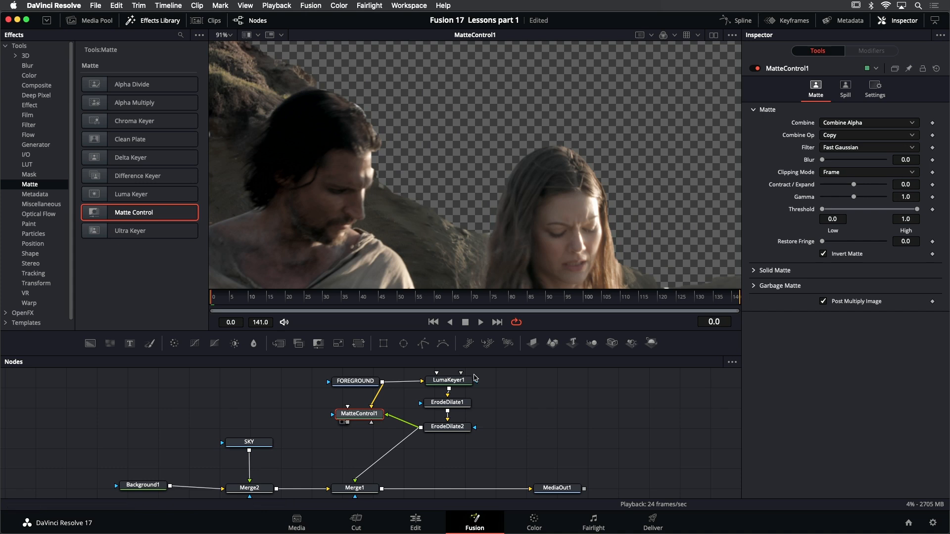
# Set LumaKeyer1's matte blur to 2.52 and check the softened hair edges across the whole frame.
pyautogui.click(460, 383)
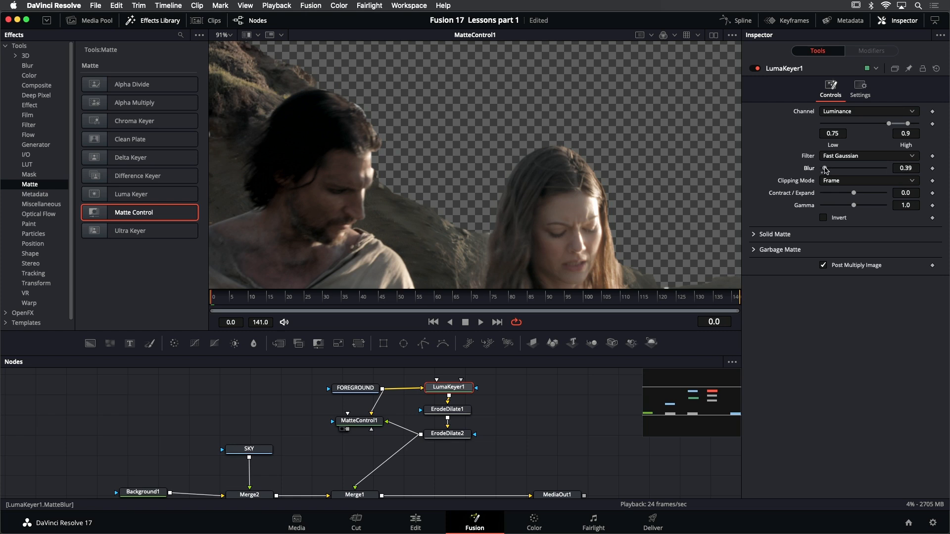
pyautogui.moveTo(829, 169); pyautogui.dragTo(835, 168)
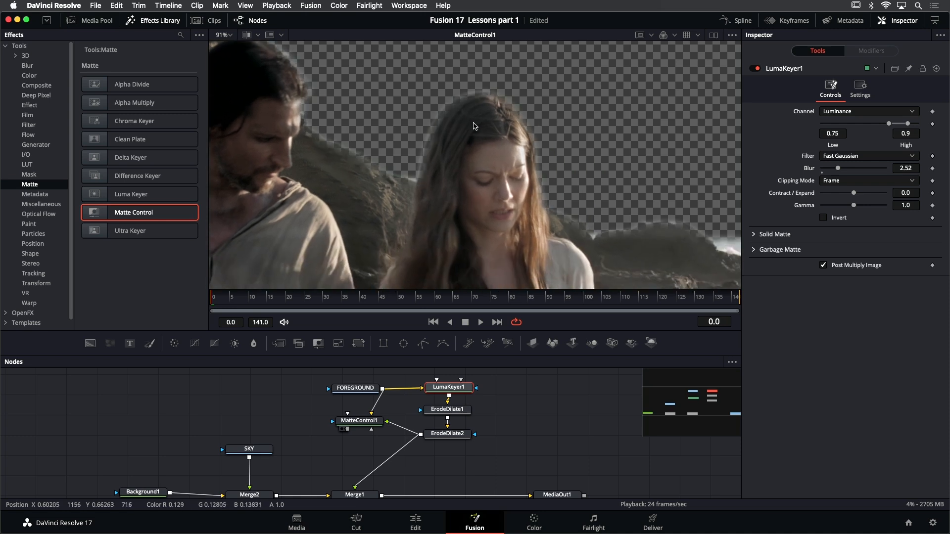
pyautogui.scroll(-3, 537, 170)
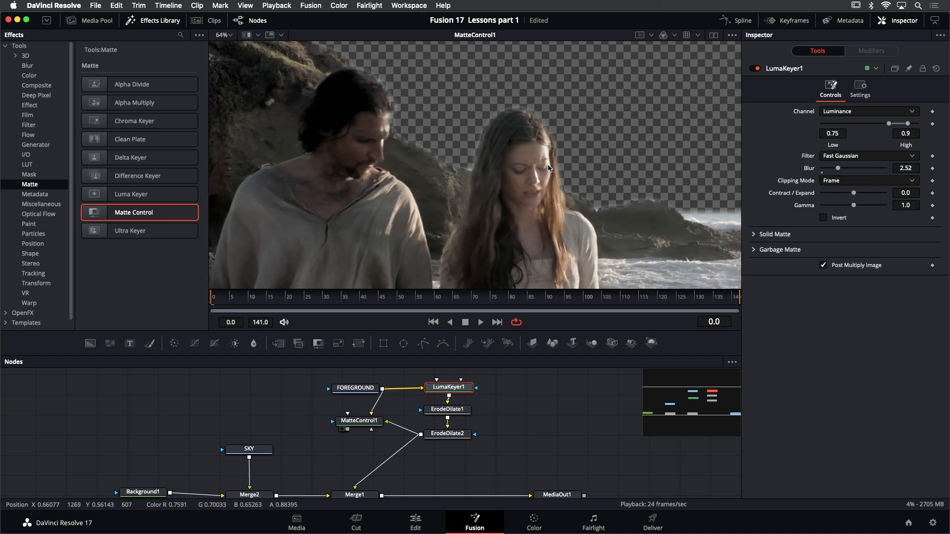
pyautogui.press('super+f')
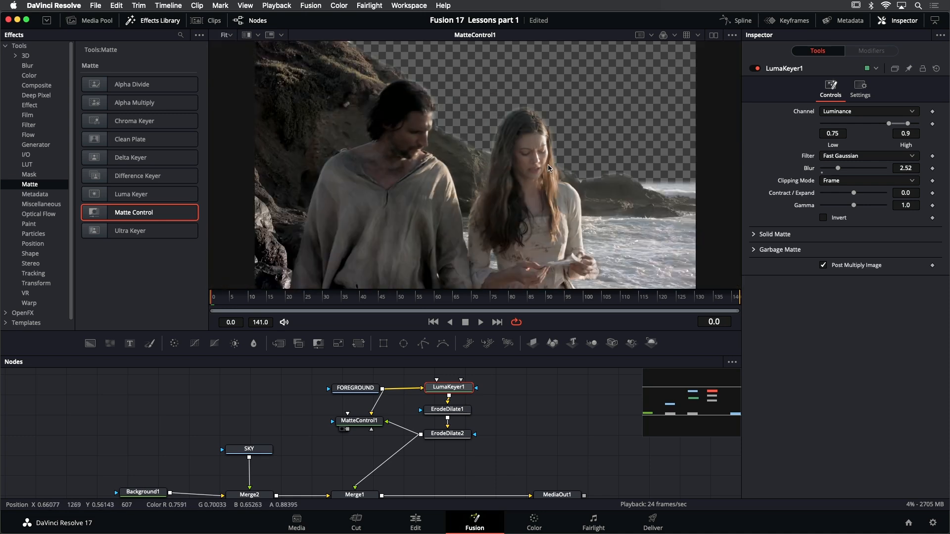
# Hide the effects library, play back MatteControl1 and ErodeDilate2 to examine the matte in motion, and return to the first frame.
pyautogui.click(162, 22)
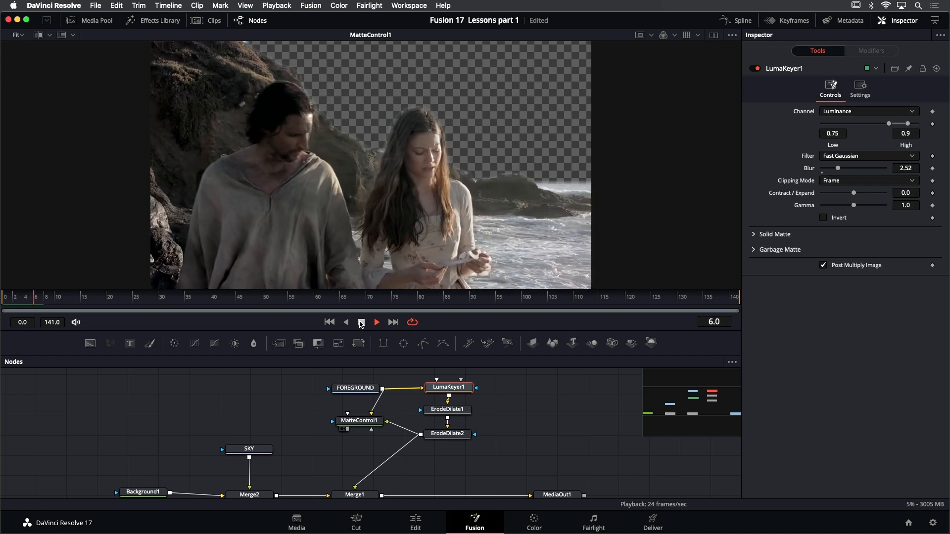
pyautogui.click(362, 322)
pyautogui.click(463, 435)
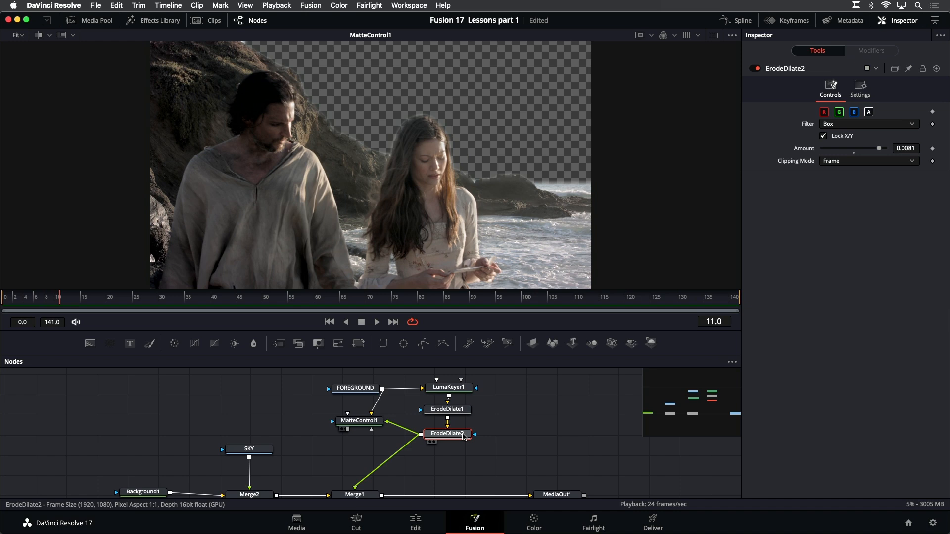
pyautogui.press('1')
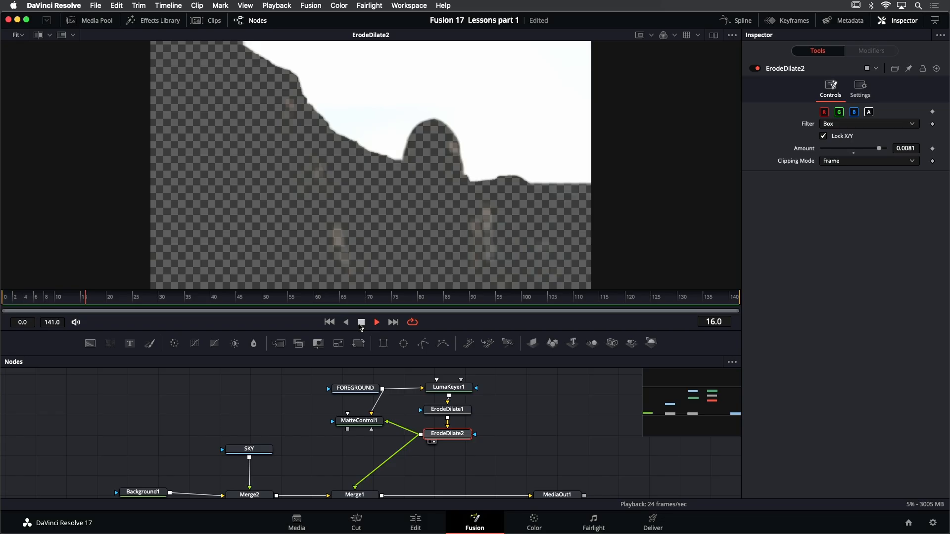
pyautogui.click(361, 324)
pyautogui.click(329, 322)
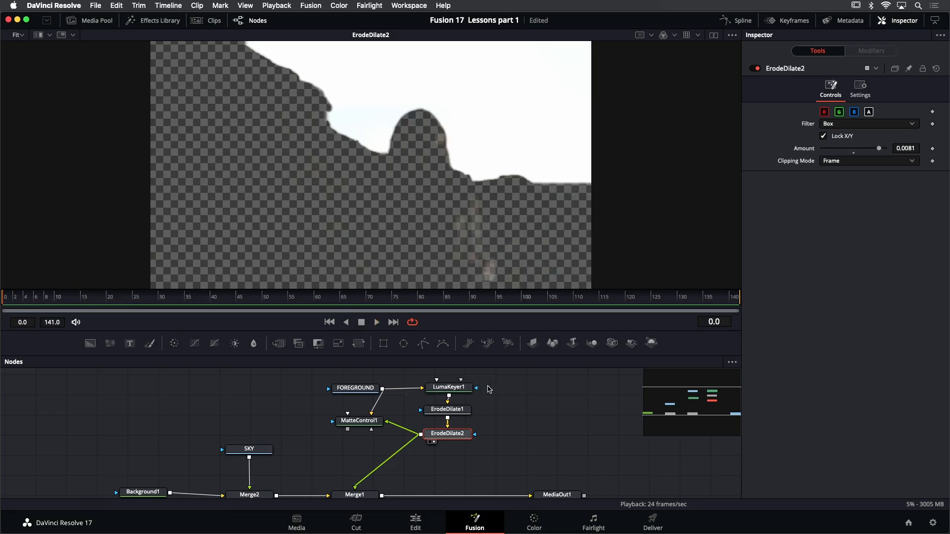
# Add a Polygon mask node in the empty space above LumaKeyer1.
pyautogui.moveTo(485, 388); pyautogui.dragTo(487, 419)
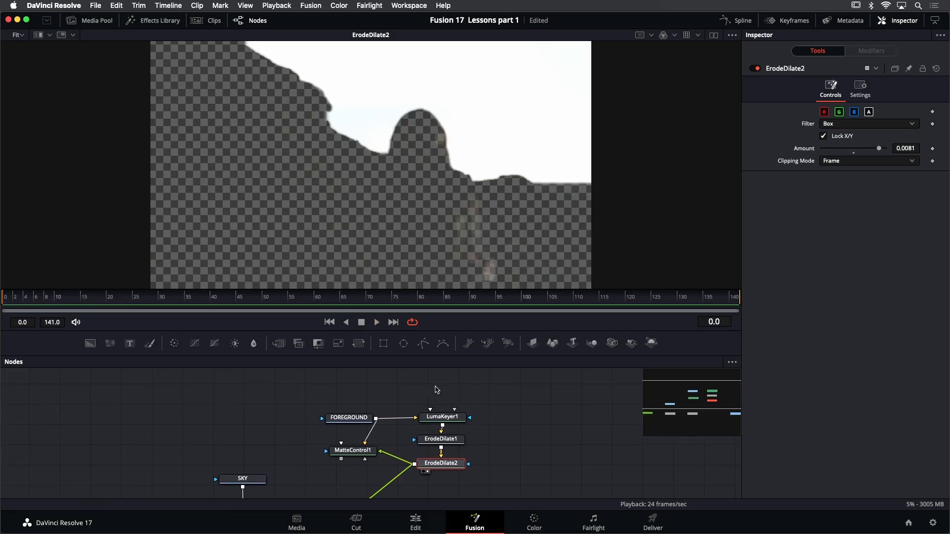
pyautogui.click(435, 387)
pyautogui.hotkey('shift', 'space')
pyautogui.write('merge')
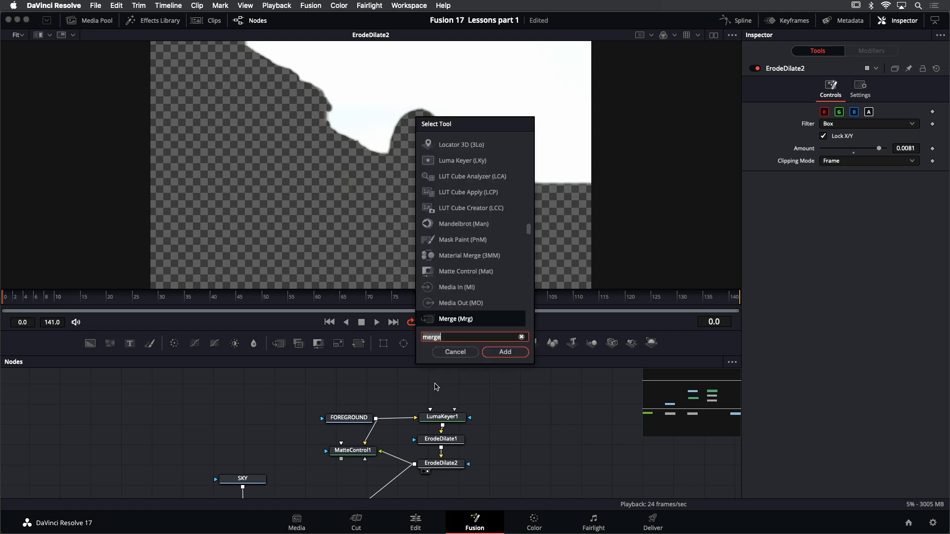
pyautogui.press('BackSpace')
pyautogui.press('BackSpace')
pyautogui.press('BackSpace')
pyautogui.press('BackSpace')
pyautogui.press('BackSpace')
pyautogui.write('poly')
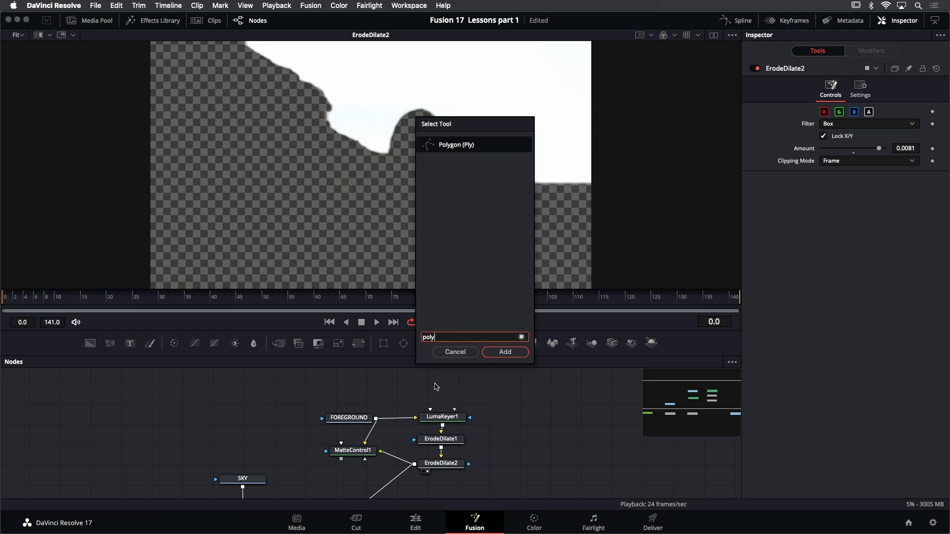
pyautogui.press('Return')
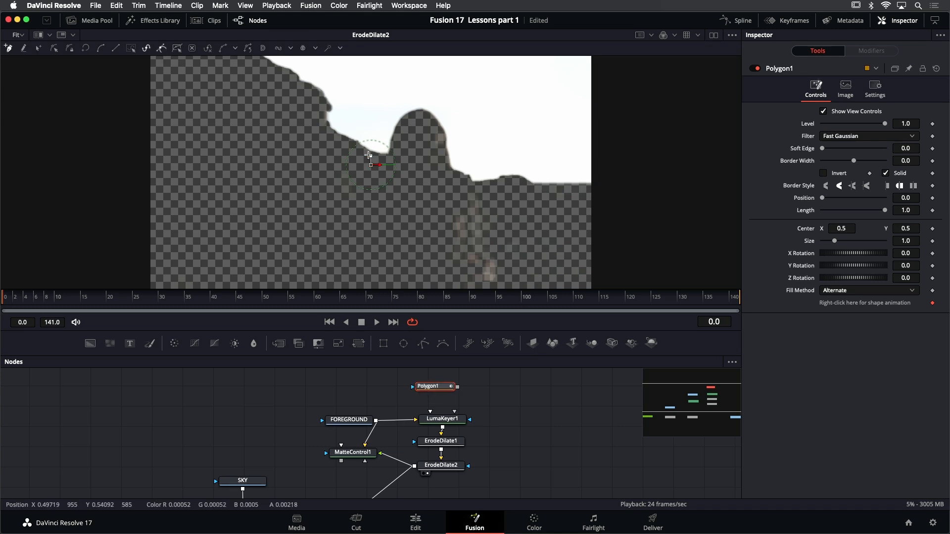
# Draw a closed polygon mask over the non-sky area, following just below the hillside and horizon and looping around outside the frame.
pyautogui.scroll(3, 293, 103)
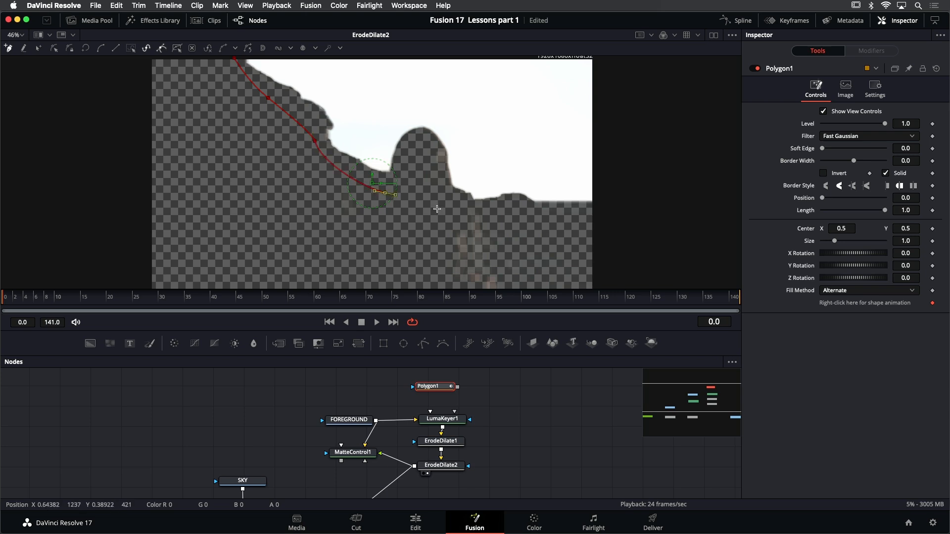
pyautogui.click(493, 214)
pyautogui.moveTo(595, 211); pyautogui.dragTo(621, 211)
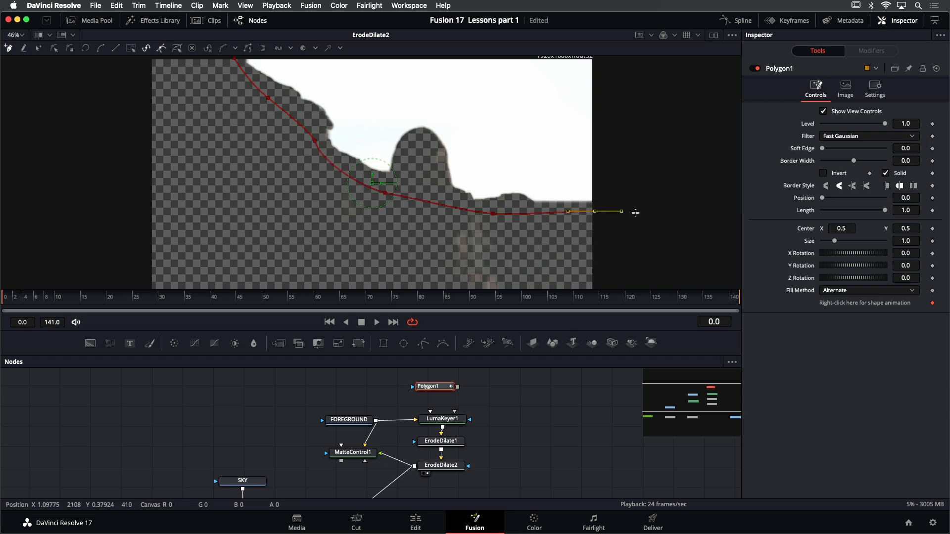
pyautogui.scroll(-3, 636, 213)
pyautogui.click(637, 190)
pyautogui.moveTo(485, 267); pyautogui.dragTo(335, 267)
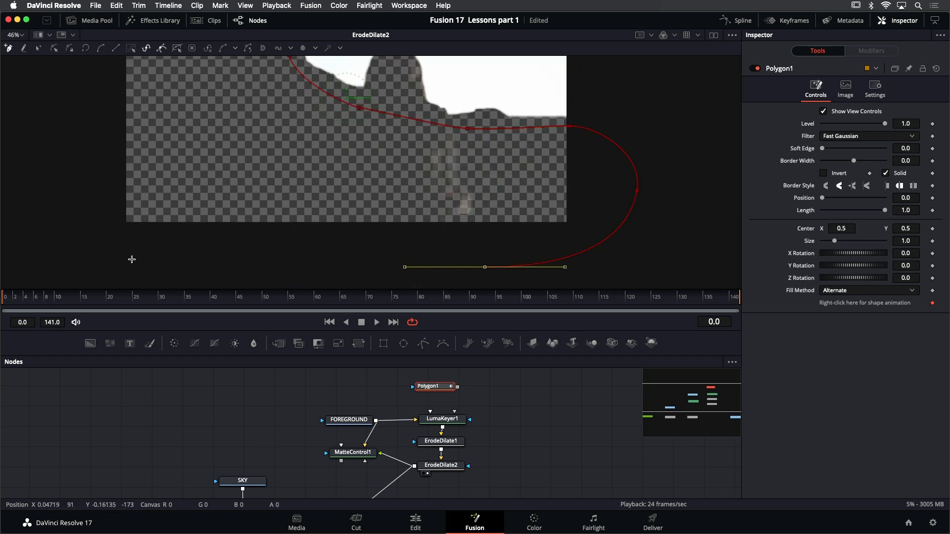
pyautogui.moveTo(109, 254); pyautogui.dragTo(85, 240)
pyautogui.moveTo(117, 74); pyautogui.dragTo(111, 236)
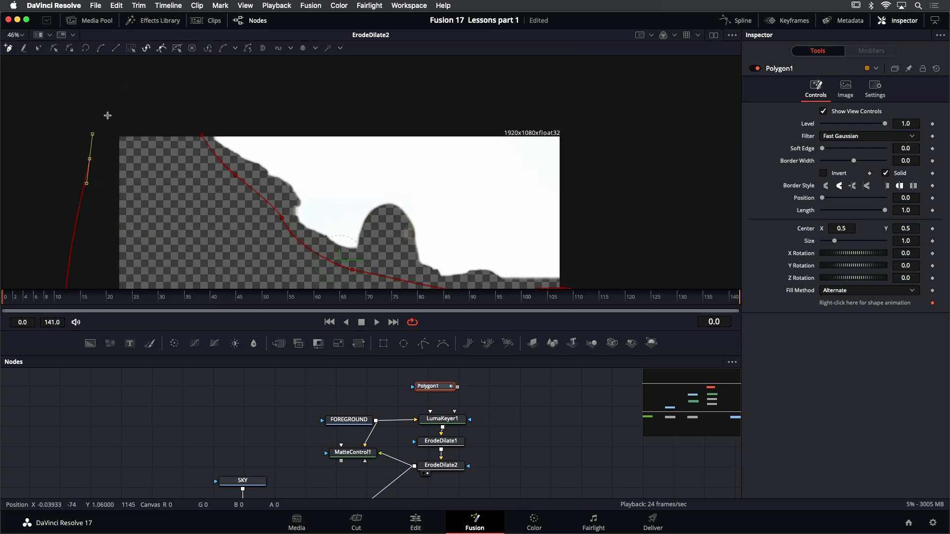
pyautogui.click(202, 137)
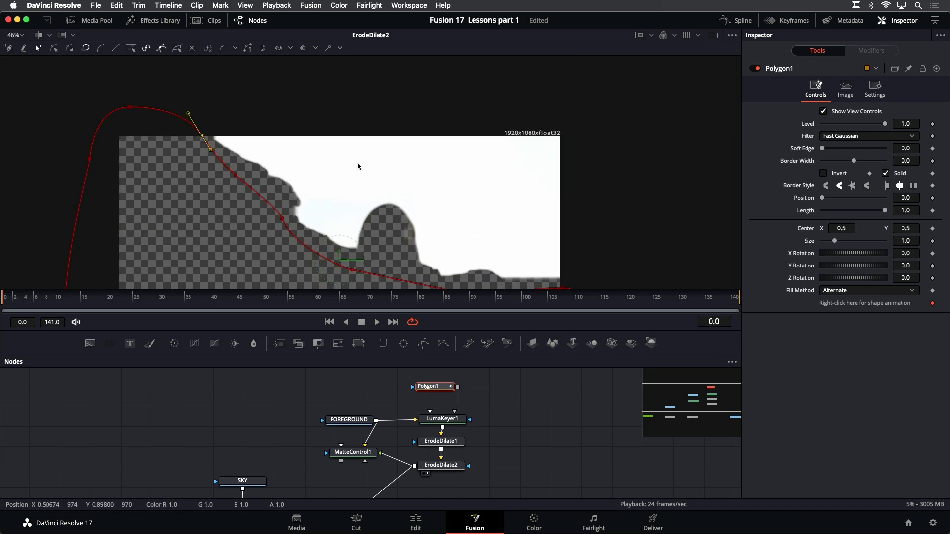
pyautogui.scroll(-5, 322, 133)
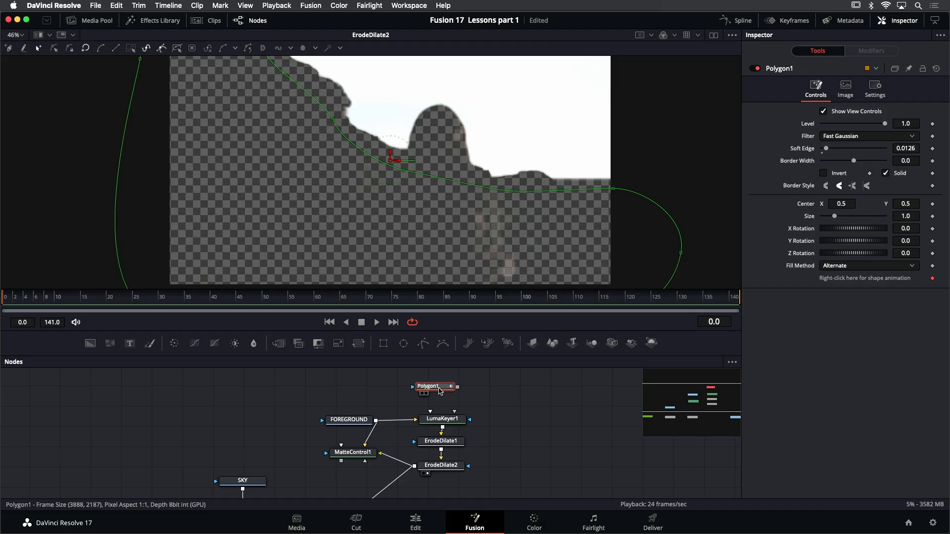
# View Polygon1 and set its output size to Custom at 1920 by 1080, with Use Frame Format Settings turned off.
pyautogui.press('1')
pyautogui.scroll(-5, 436, 233)
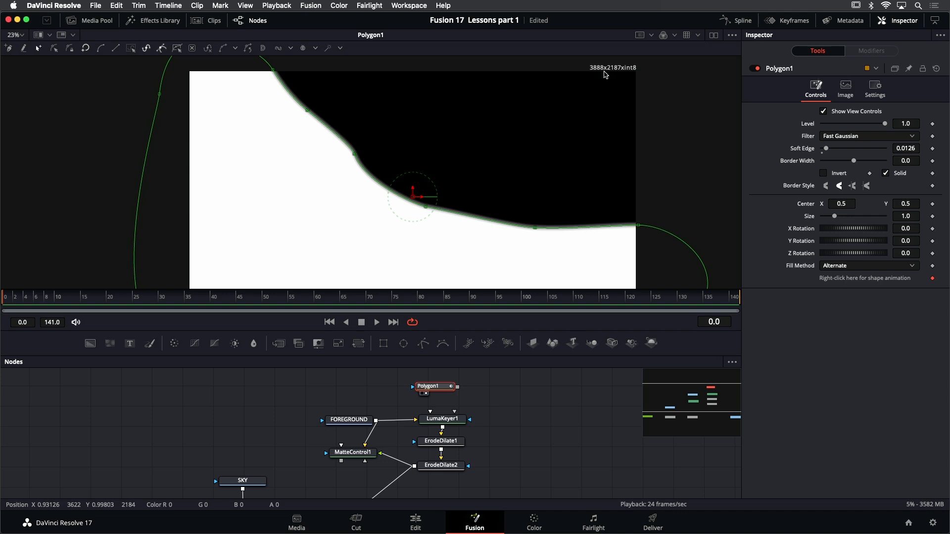
pyautogui.click(849, 89)
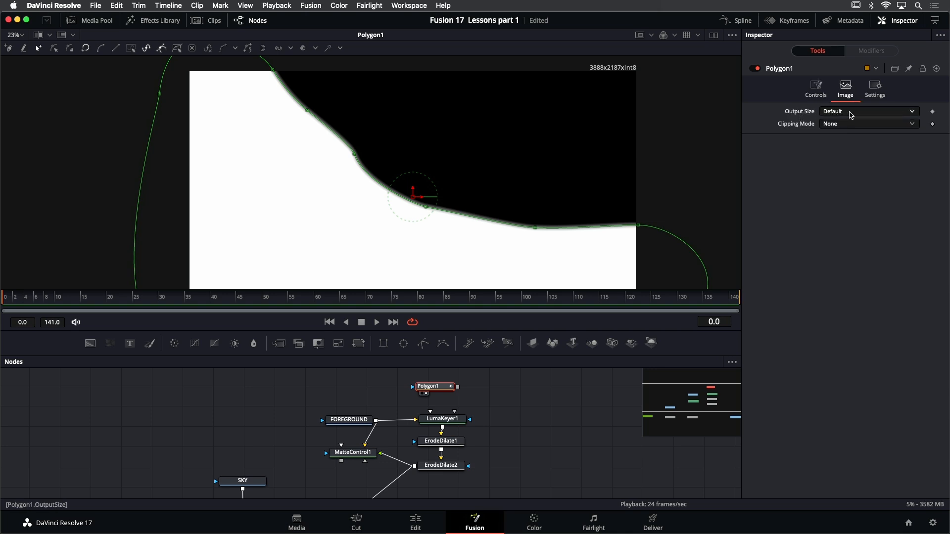
pyautogui.click(850, 115)
pyautogui.click(851, 132)
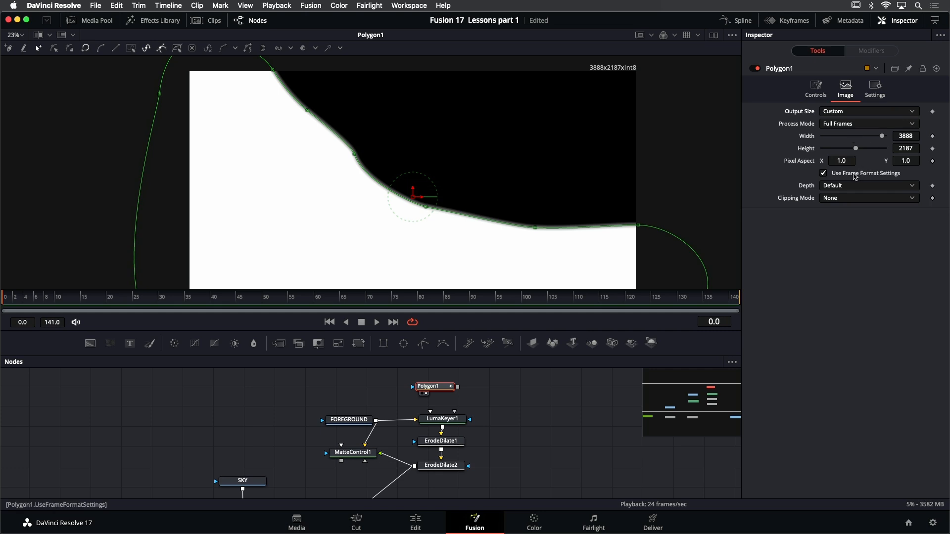
pyautogui.click(855, 174)
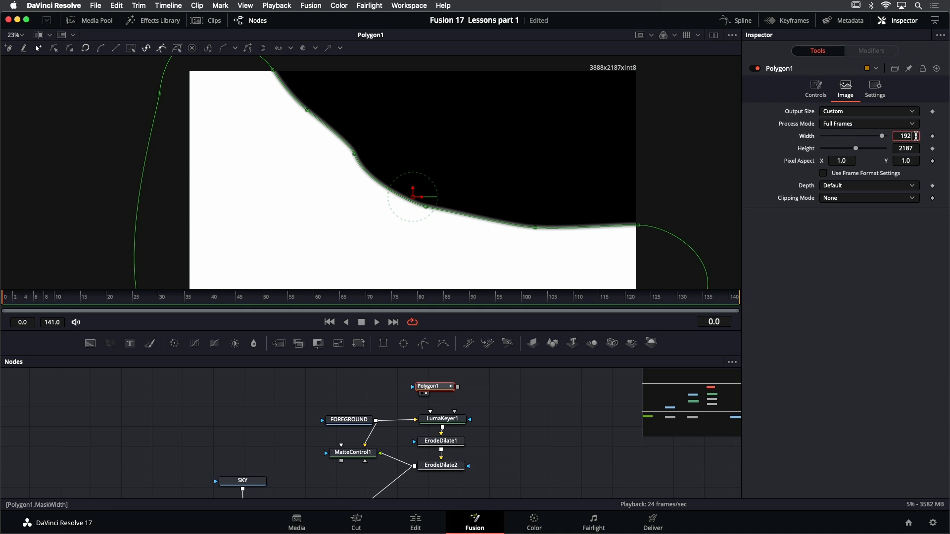
pyautogui.press('Tab')
pyautogui.write('10')
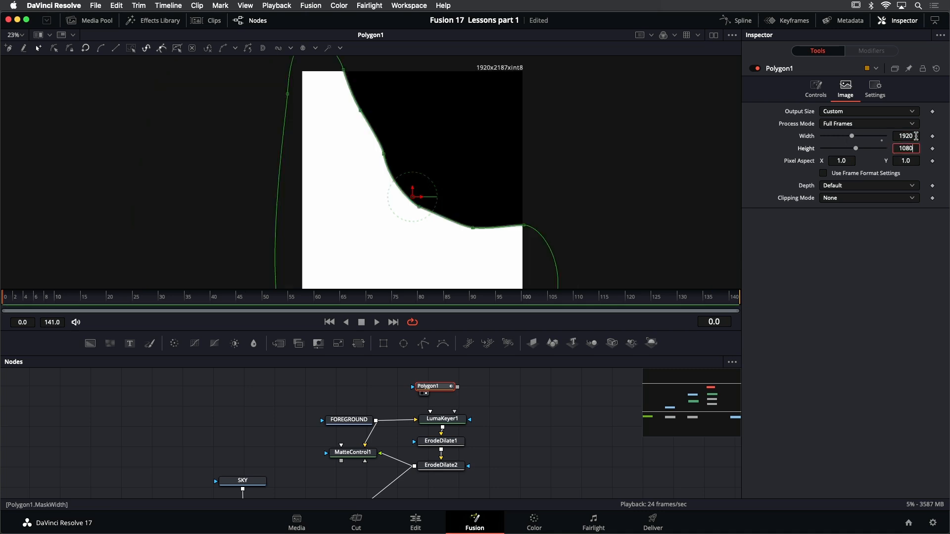
pyautogui.write('80')
pyautogui.press('Tab')
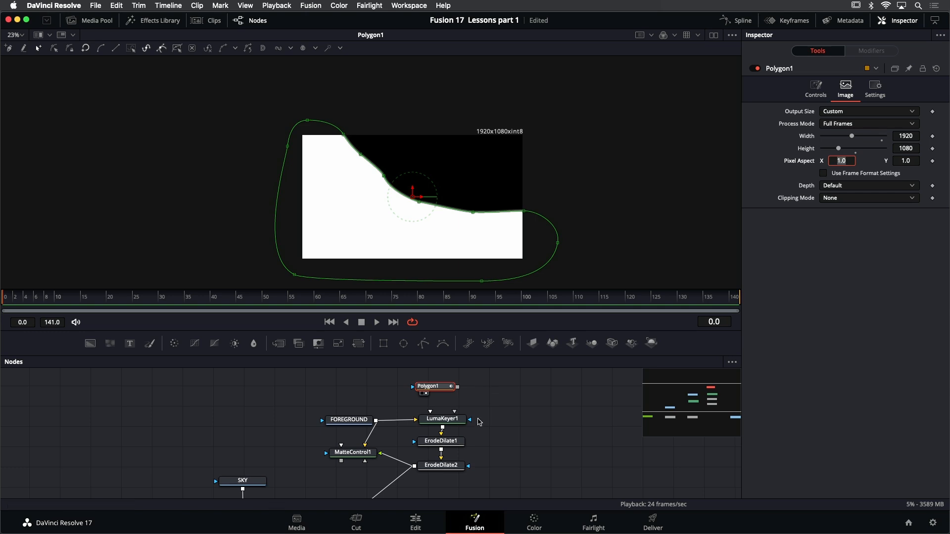
# View ErodeDilate2 and connect Polygon1's mask output to LumaKeyer1's GarbageMatte input.
pyautogui.scroll(-2, 479, 421)
pyautogui.click(459, 463)
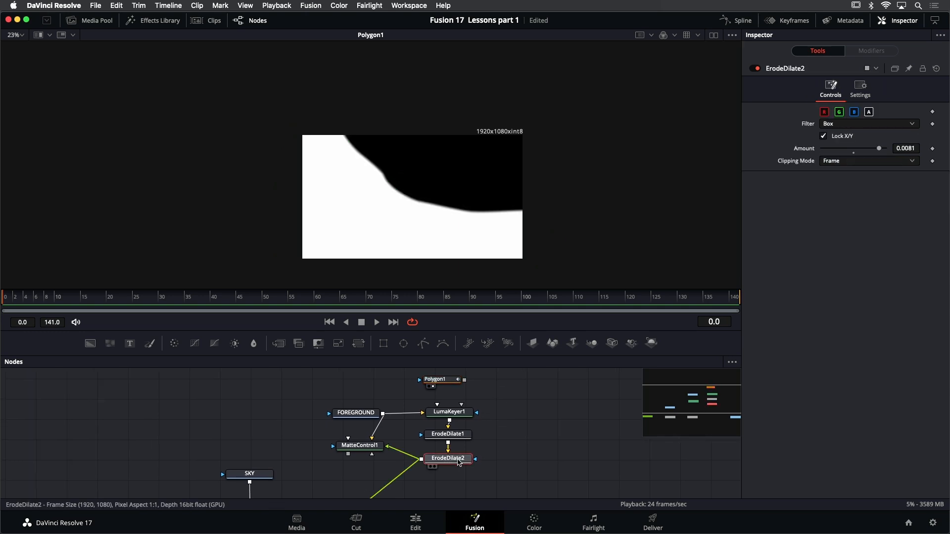
pyautogui.press('1')
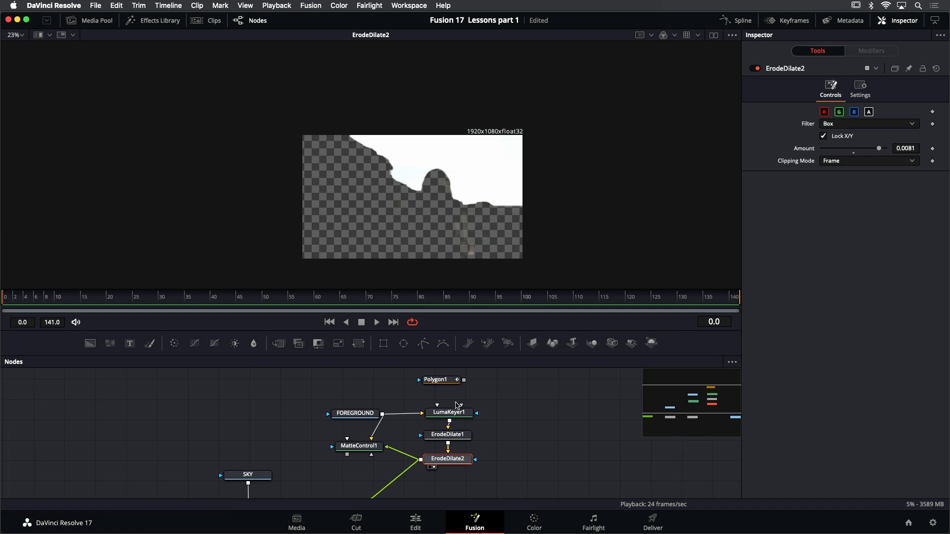
pyautogui.scroll(2, 463, 398)
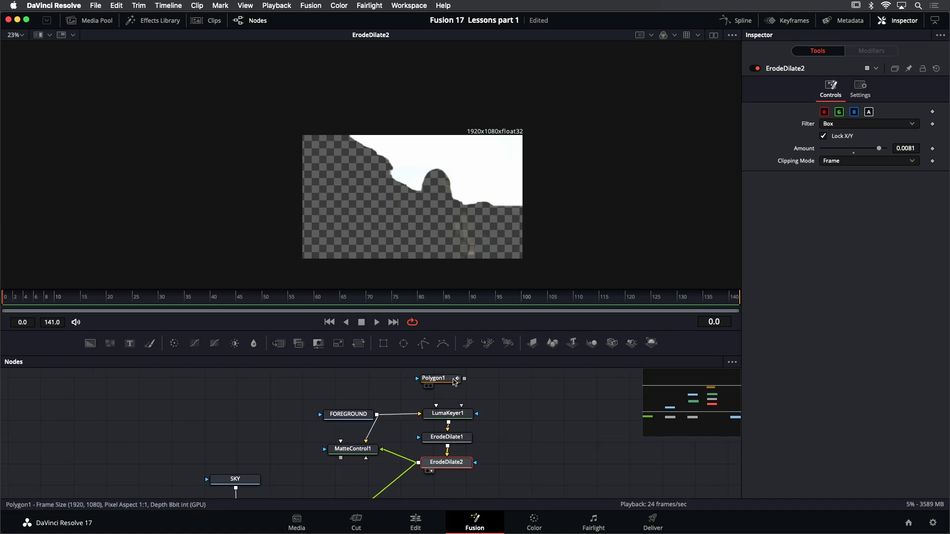
pyautogui.moveTo(454, 381)
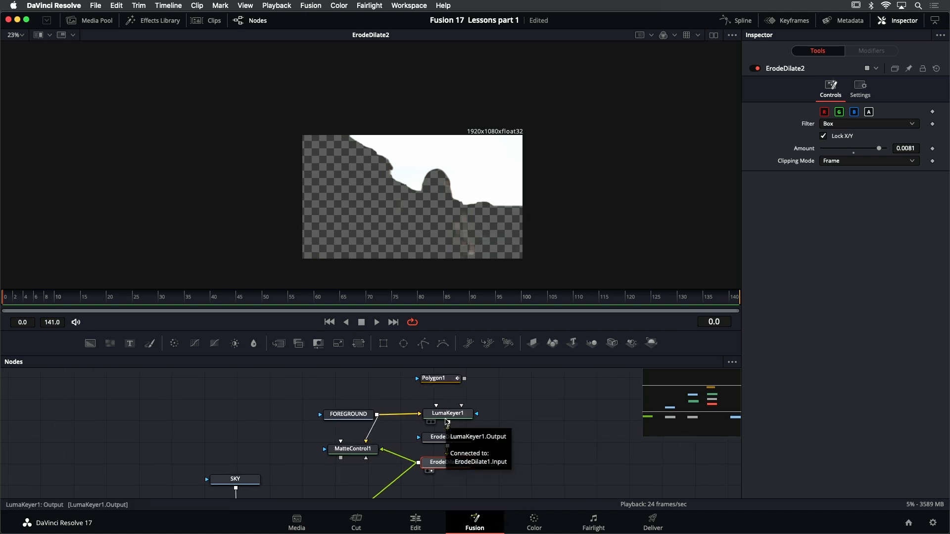
pyautogui.moveTo(447, 420)
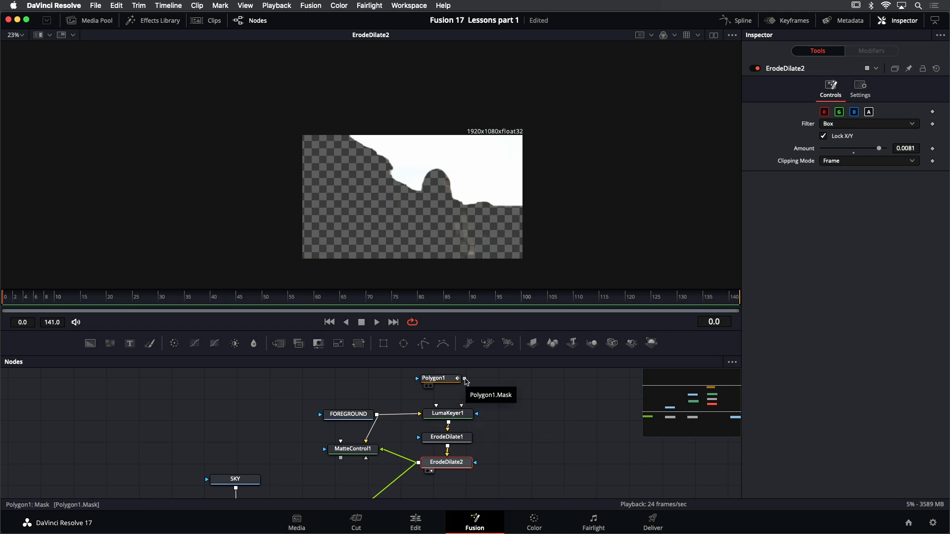
pyautogui.moveTo(465, 379); pyautogui.dragTo(452, 417)
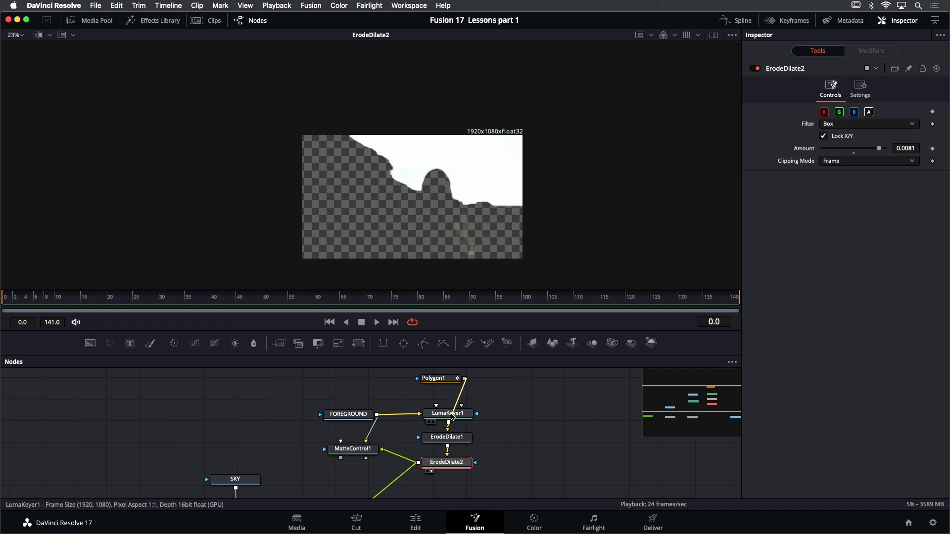
pyautogui.moveTo(452, 417); pyautogui.dragTo(452, 417)
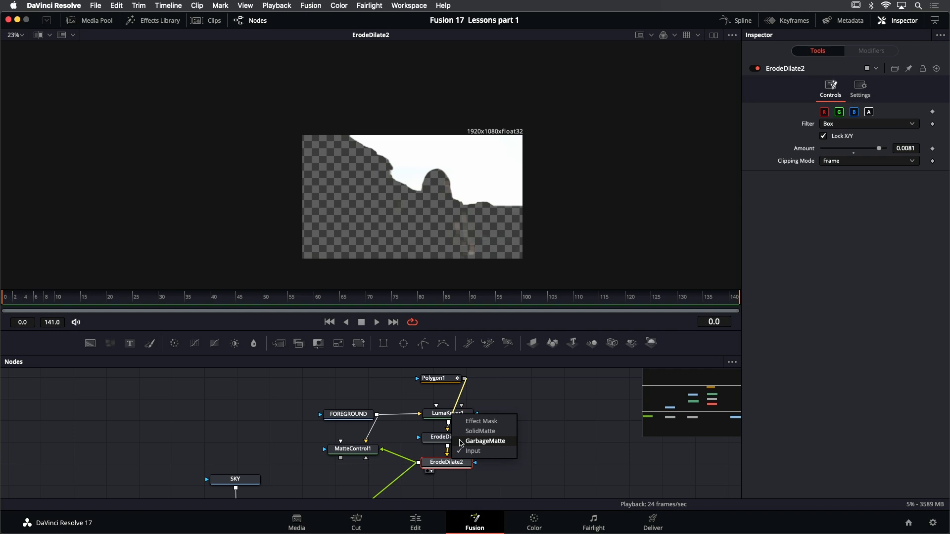
pyautogui.click(482, 441)
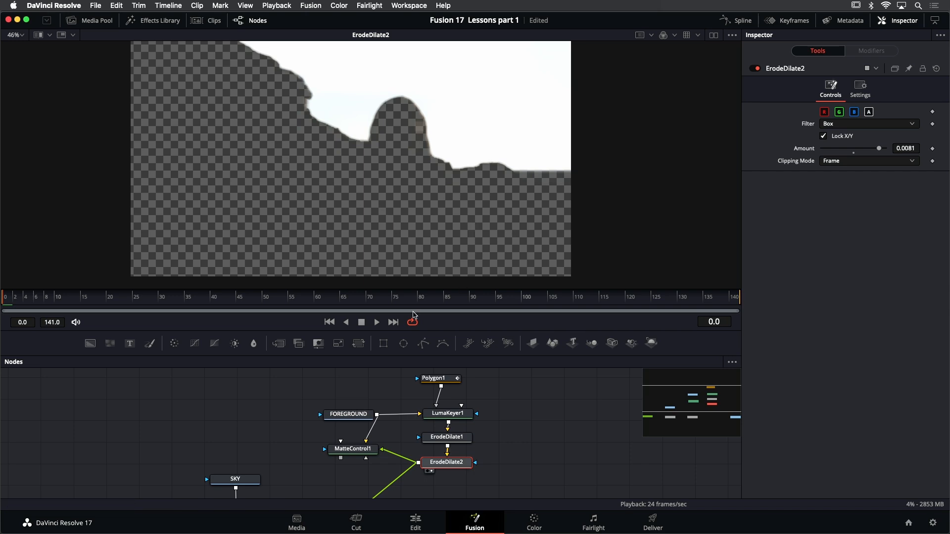
# Play back the garbage-matted key, return to the first frame, and raise Polygon1's point at the image's right edge to the horizon.
pyautogui.click(377, 322)
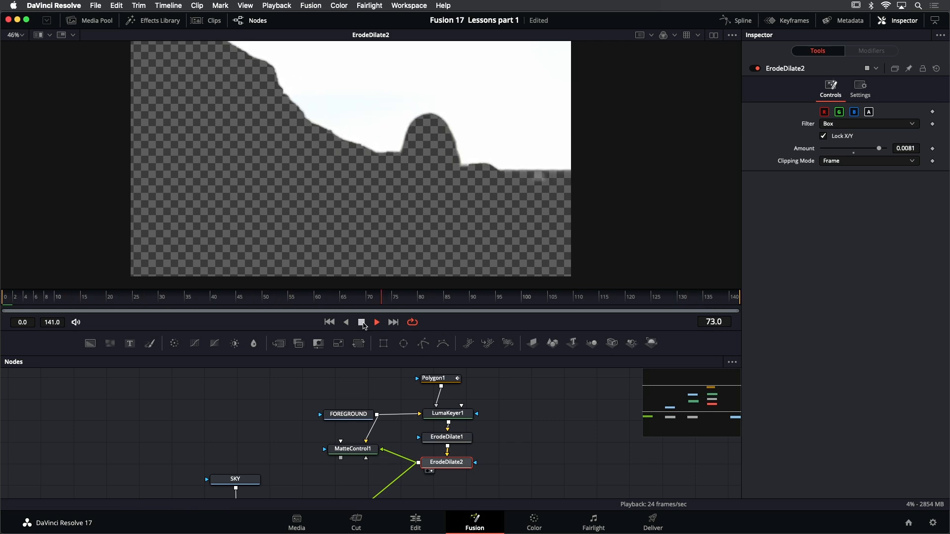
pyautogui.click(361, 322)
pyautogui.click(440, 381)
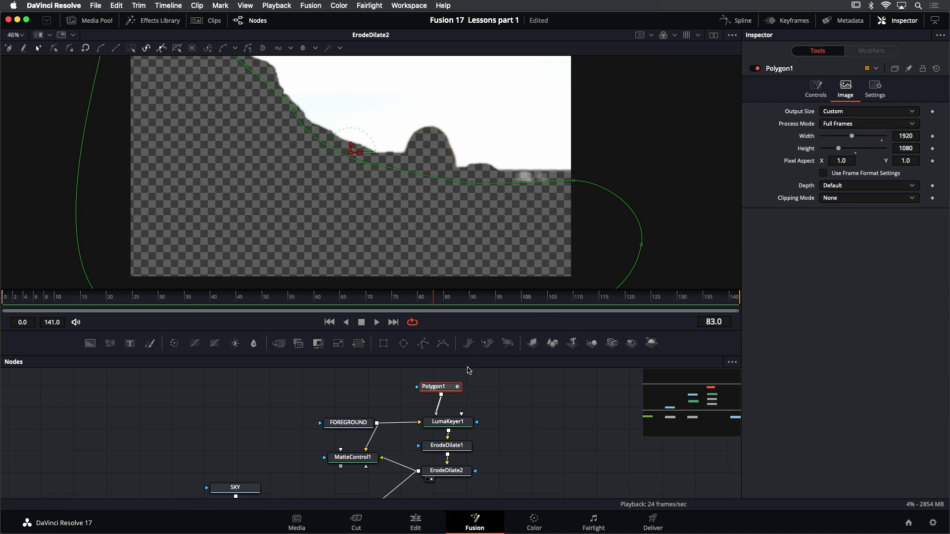
pyautogui.click(328, 322)
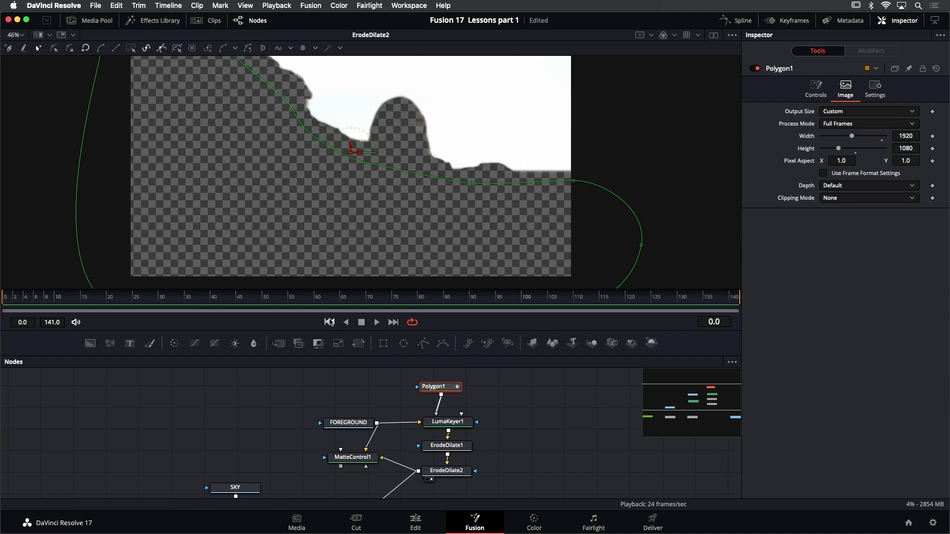
pyautogui.click(572, 179)
pyautogui.moveTo(571, 178); pyautogui.dragTo(503, 176)
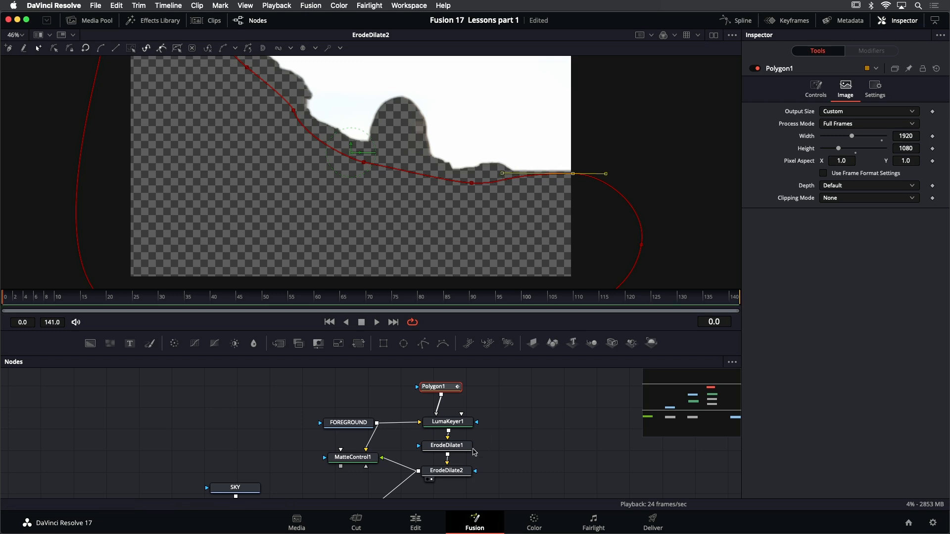
# Replay the matte, return to the first frame, and raise Polygon1's point beneath the distant rocks closer to the horizon.
pyautogui.click(376, 322)
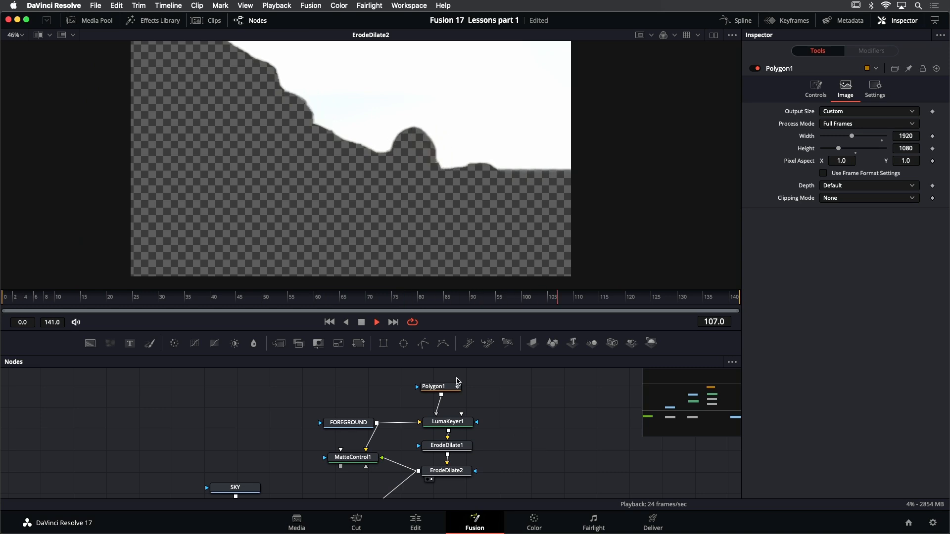
pyautogui.click(361, 322)
pyautogui.click(329, 322)
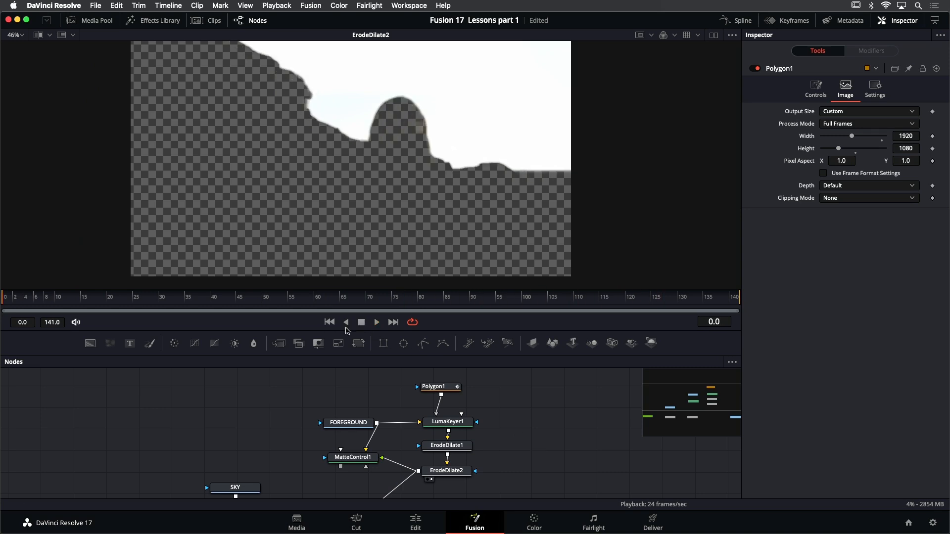
pyautogui.click(445, 385)
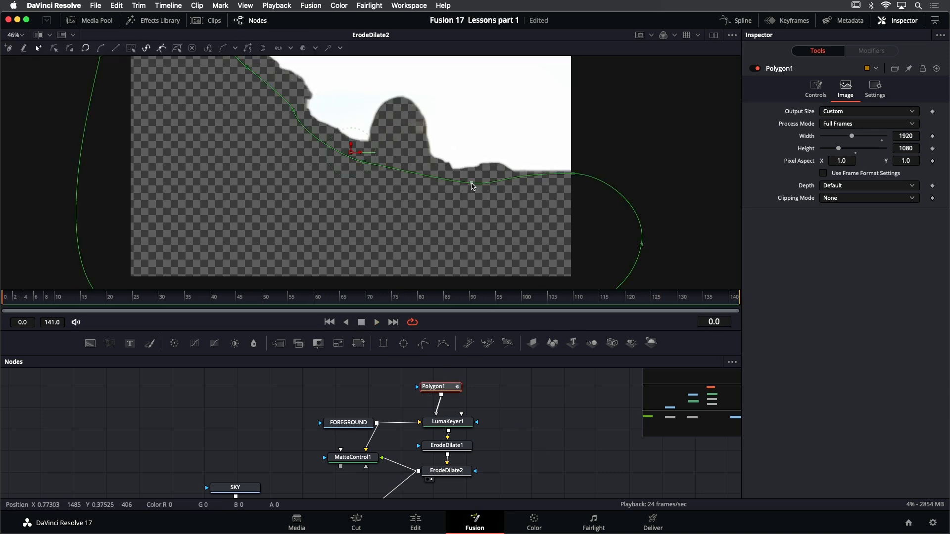
pyautogui.moveTo(472, 184)
pyautogui.mouseDown()
pyautogui.moveTo(506, 175)
pyautogui.moveTo(472, 176)
pyautogui.mouseUp()
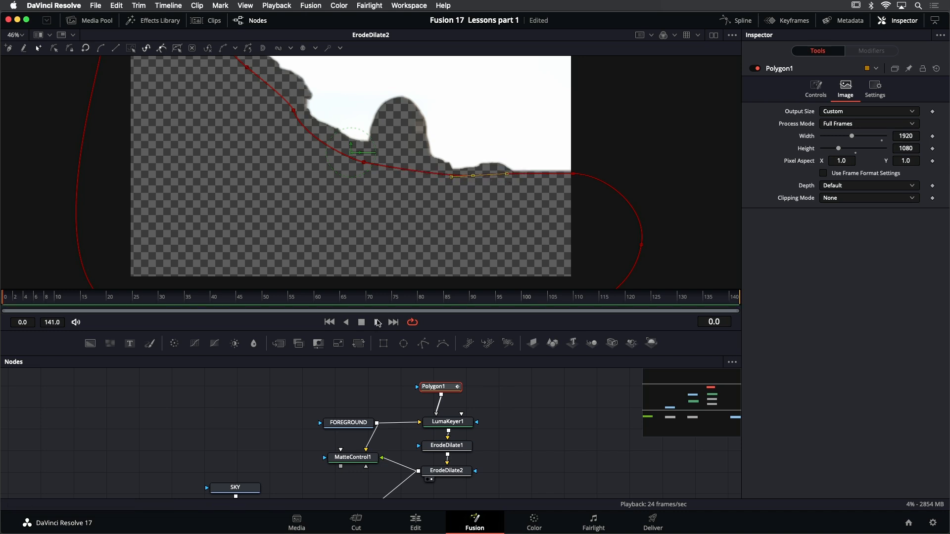
# Play back ErodeDilate2 to check the reshaped garbage matte along the horizon in motion.
pyautogui.click(507, 413)
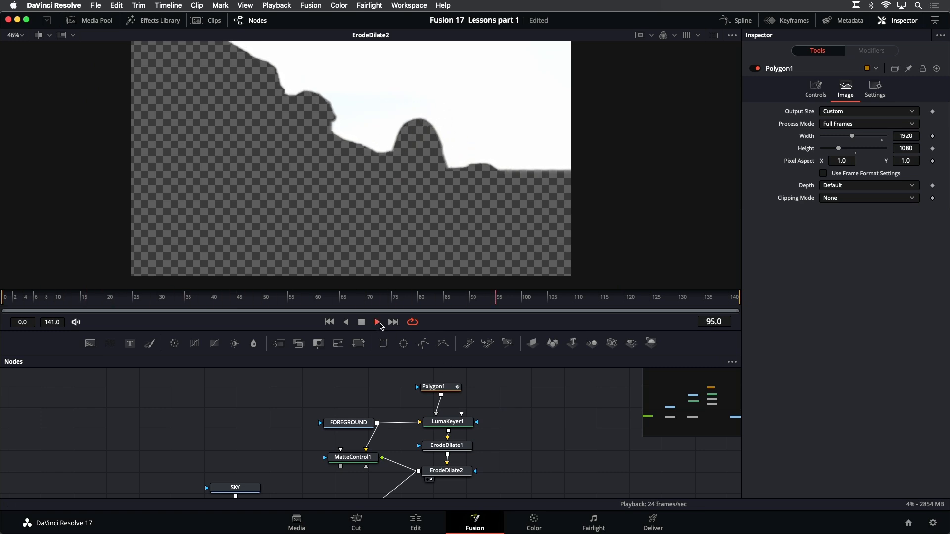
pyautogui.click(361, 323)
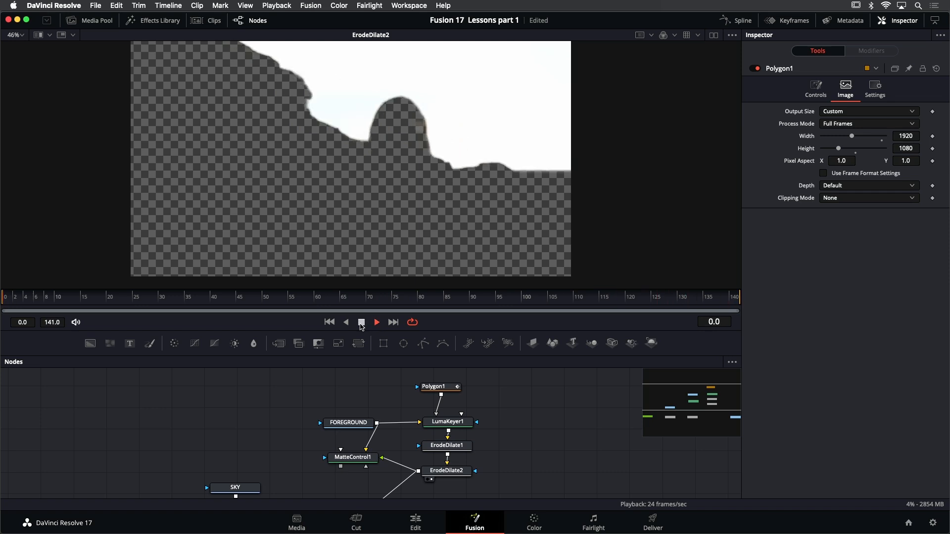
pyautogui.click(361, 324)
# Check MatteControl1's output, connect it to Merge1's foreground input in place of ErodeDilate2, and view Merge1.
pyautogui.scroll(-3, 518, 437)
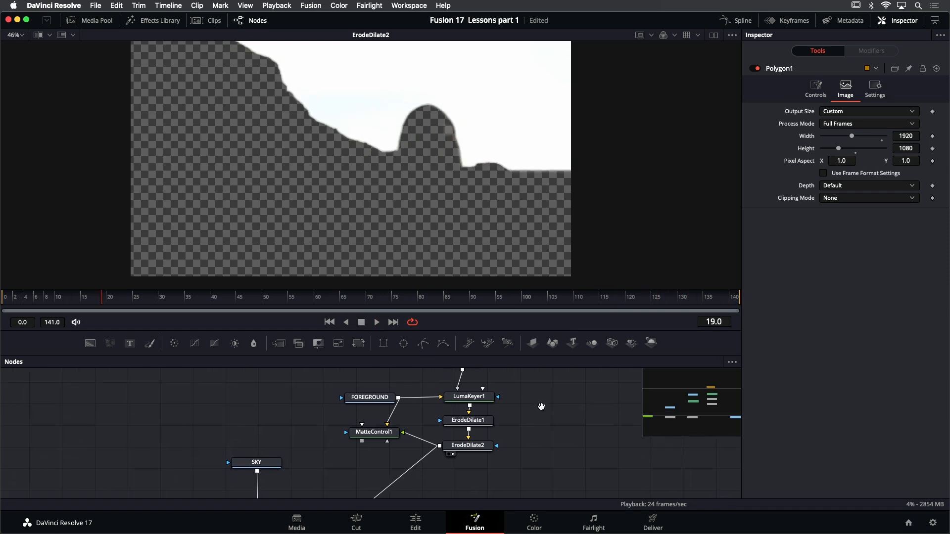
pyautogui.click(388, 428)
pyautogui.press('1')
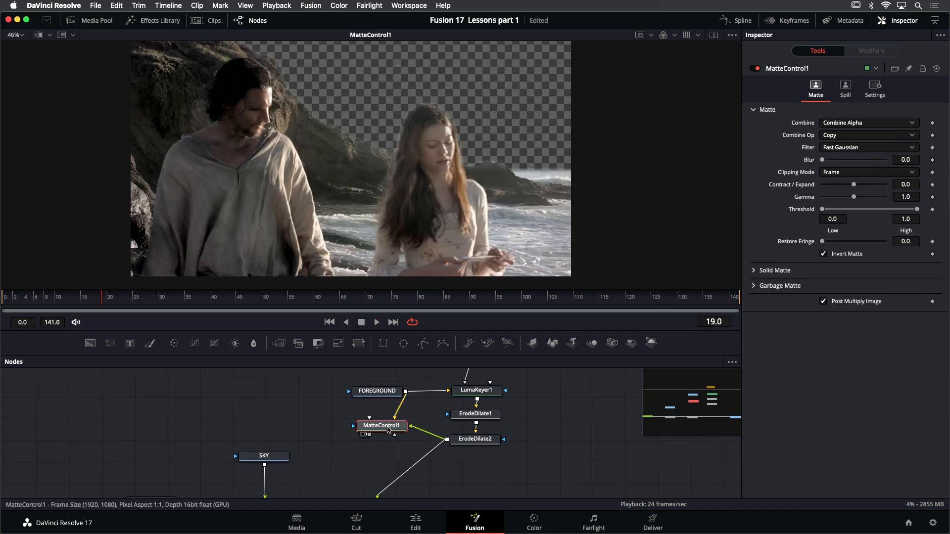
pyautogui.scroll(-2, 490, 149)
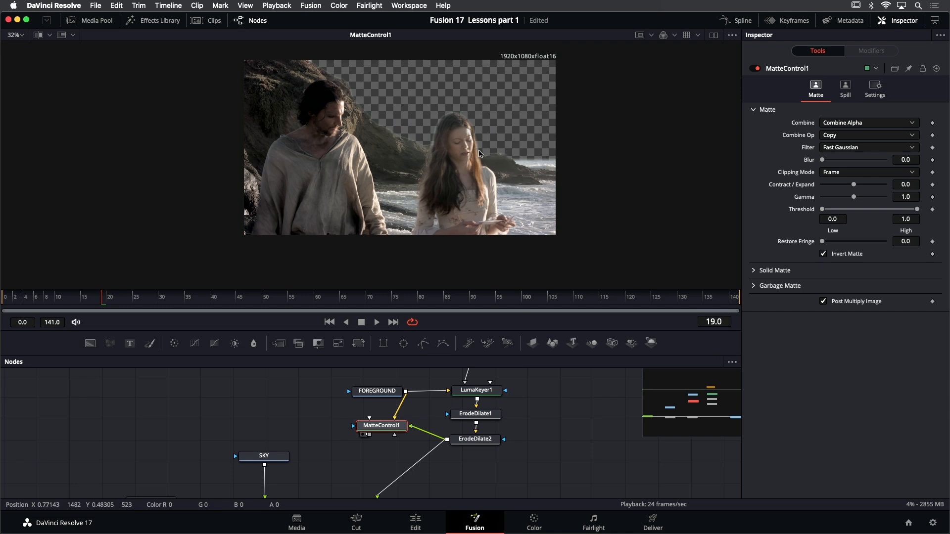
pyautogui.scroll(-3, 527, 420)
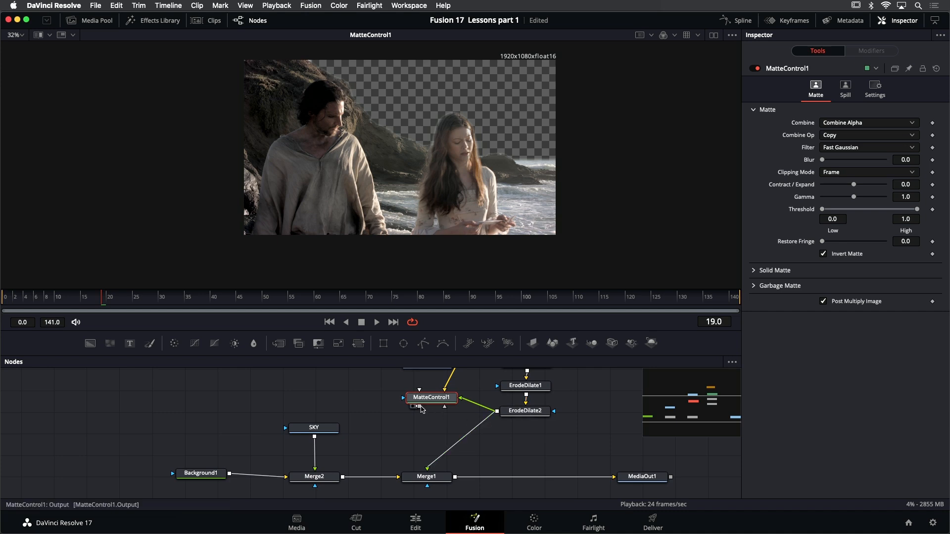
pyautogui.moveTo(419, 407); pyautogui.dragTo(428, 471)
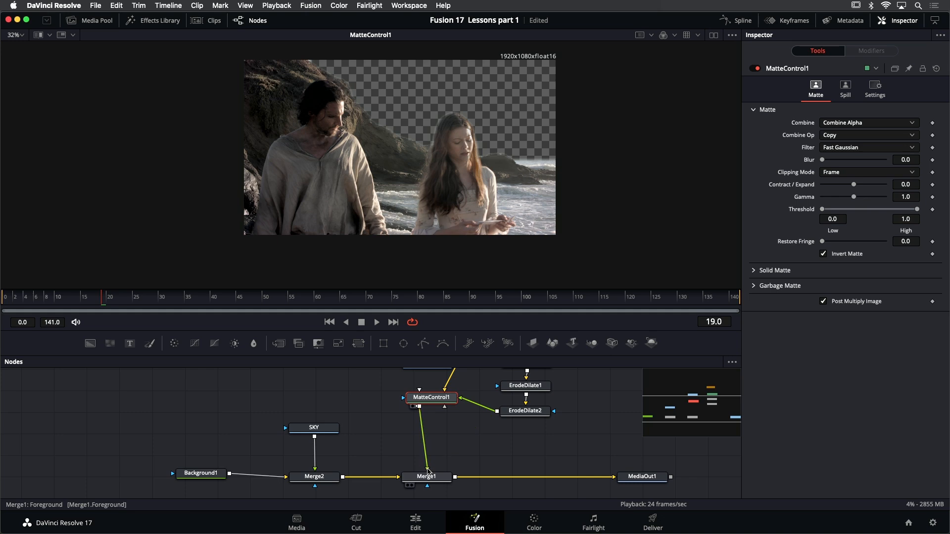
pyautogui.click(437, 480)
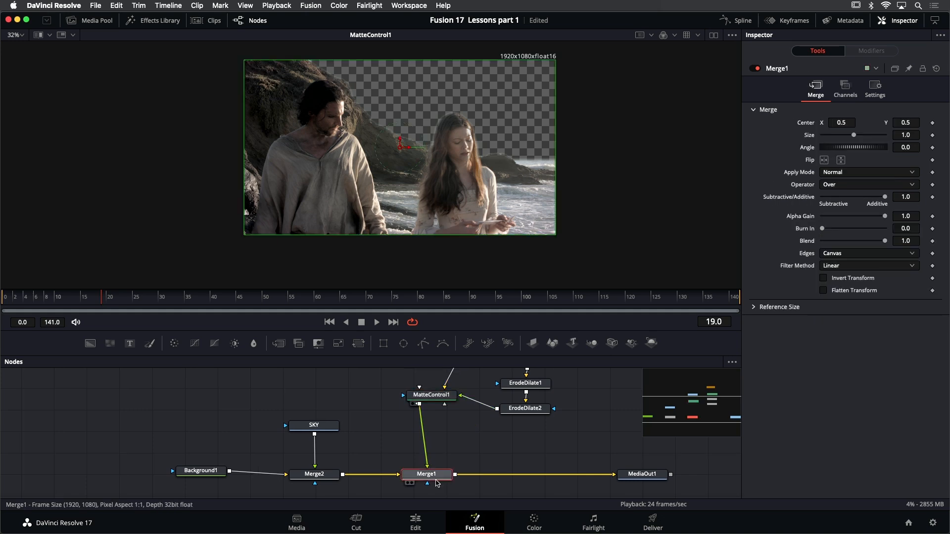
pyautogui.press('1')
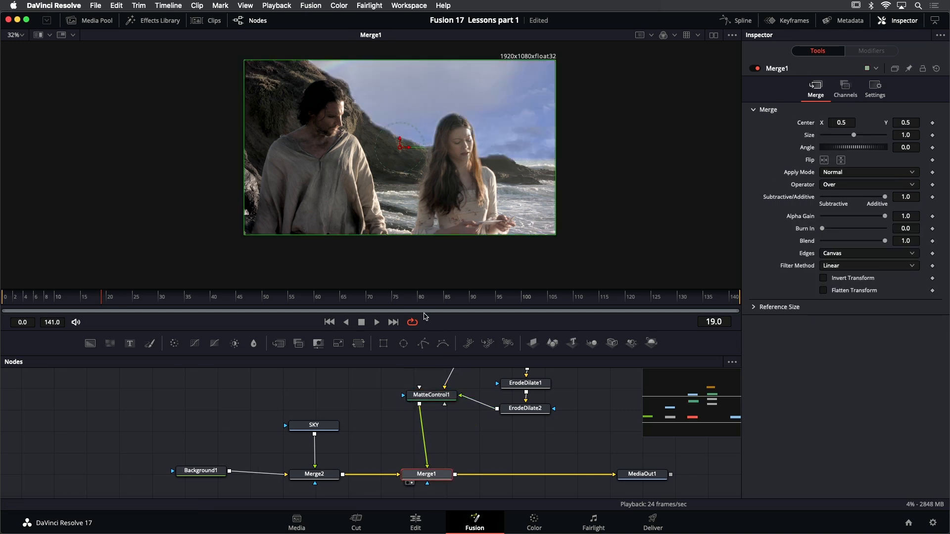
# Play back the Merge1 composite fitted to the viewer to examine the replaced sky, and return to the first frame.
pyautogui.click(377, 322)
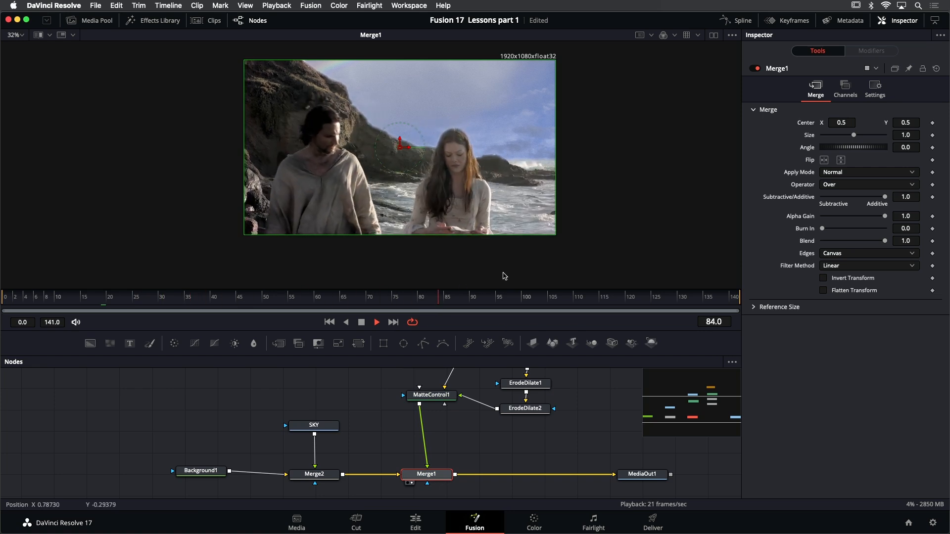
pyautogui.hotkey('ctrl', 'f')
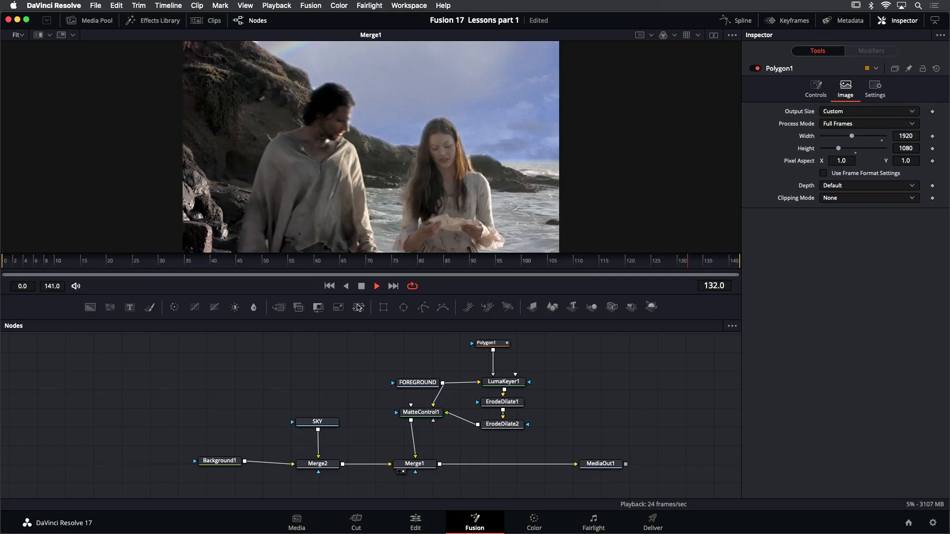
pyautogui.click(363, 288)
pyautogui.click(331, 286)
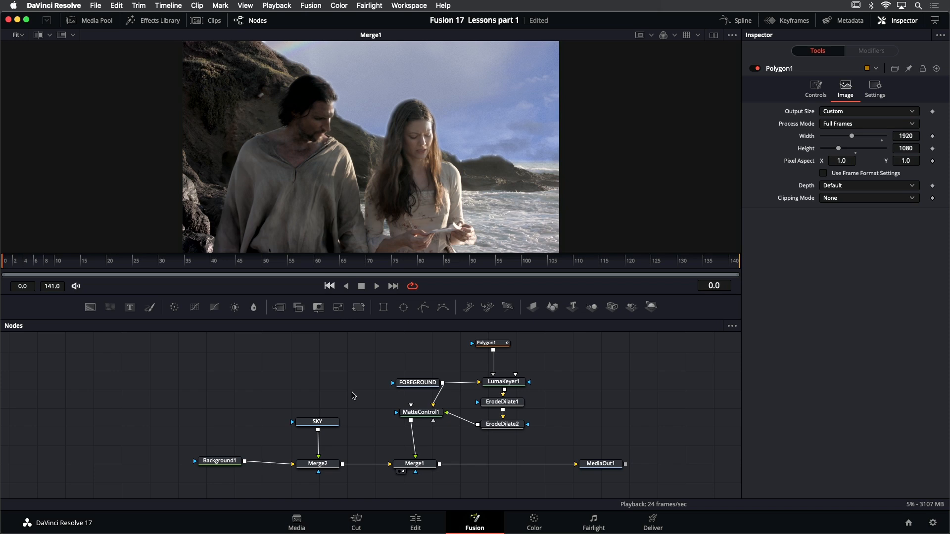
# View the SKY image, select Background1, and view Merge2 to review how the new sky plate is built.
pyautogui.click(327, 424)
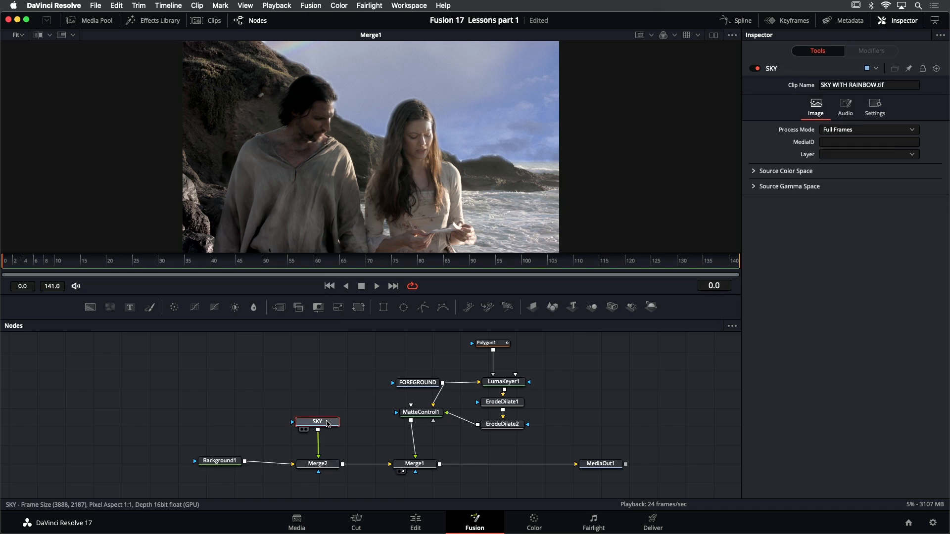
pyautogui.press('1')
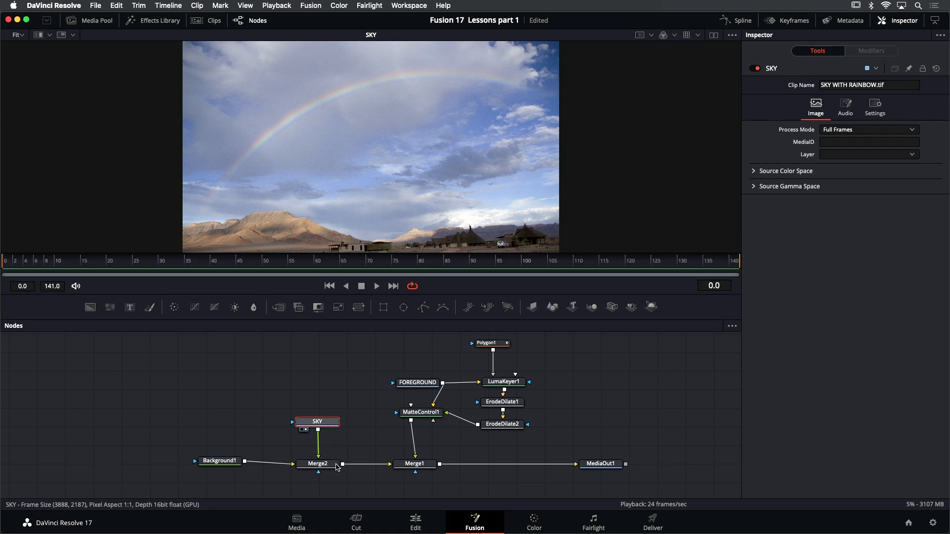
pyautogui.moveTo(226, 466); pyautogui.dragTo(225, 468)
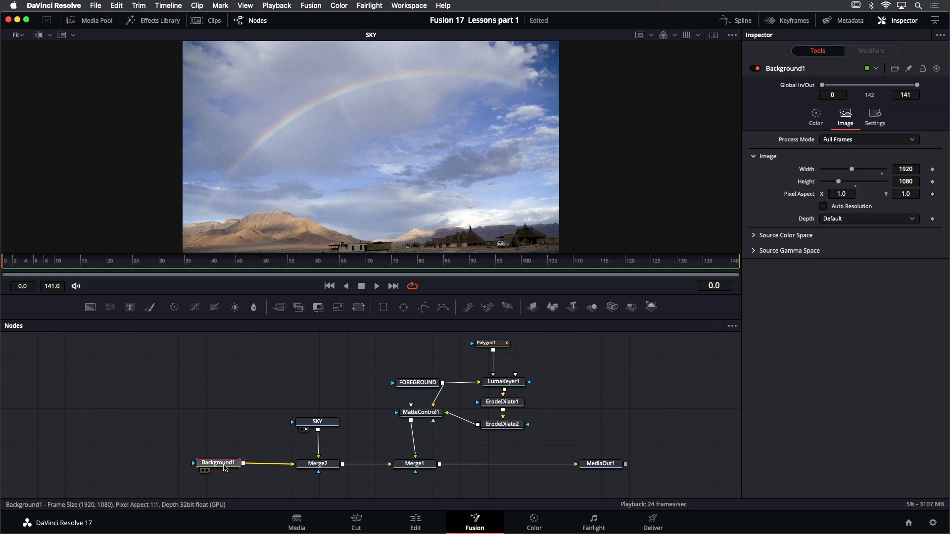
pyautogui.click(310, 465)
pyautogui.press('1')
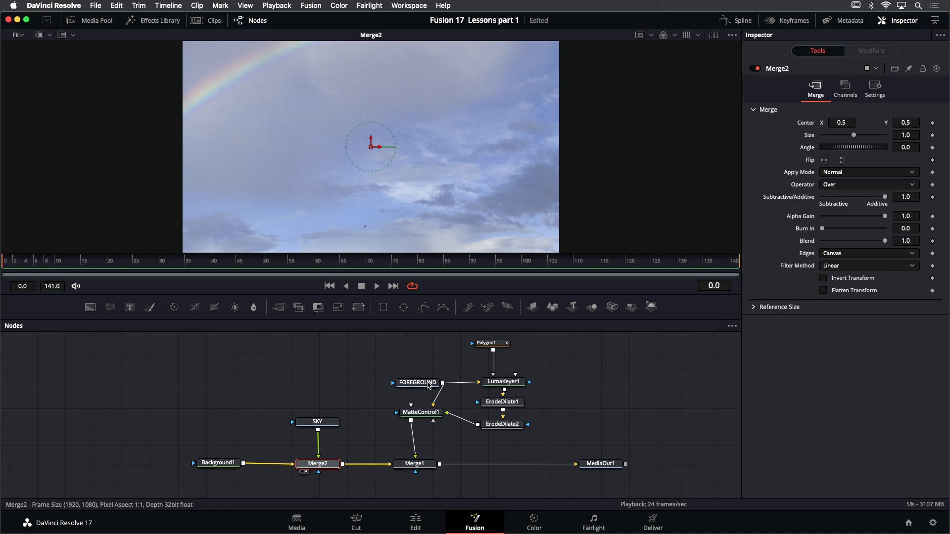
# View FOREGROUND, LumaKeyer1, ErodeDilate1 and ErodeDilate2 in turn to review how the sky matte is keyed and refined.
pyautogui.click(428, 386)
pyautogui.press('1')
pyautogui.moveTo(429, 386); pyautogui.dragTo(380, 385)
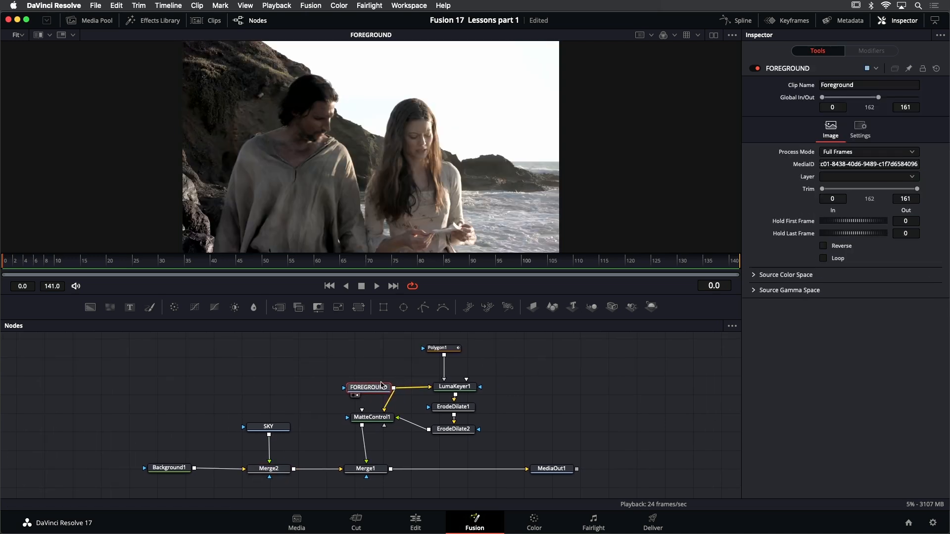
pyautogui.click(457, 386)
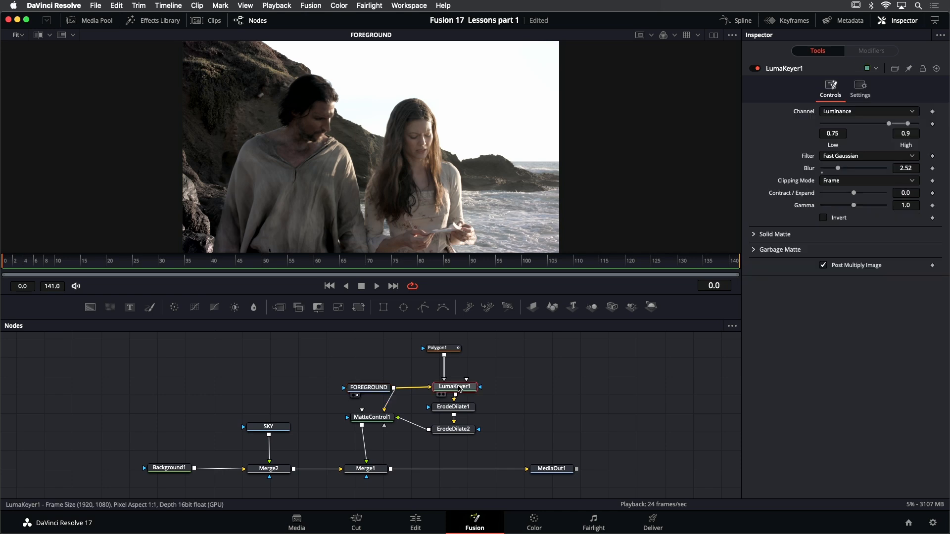
pyautogui.press('1')
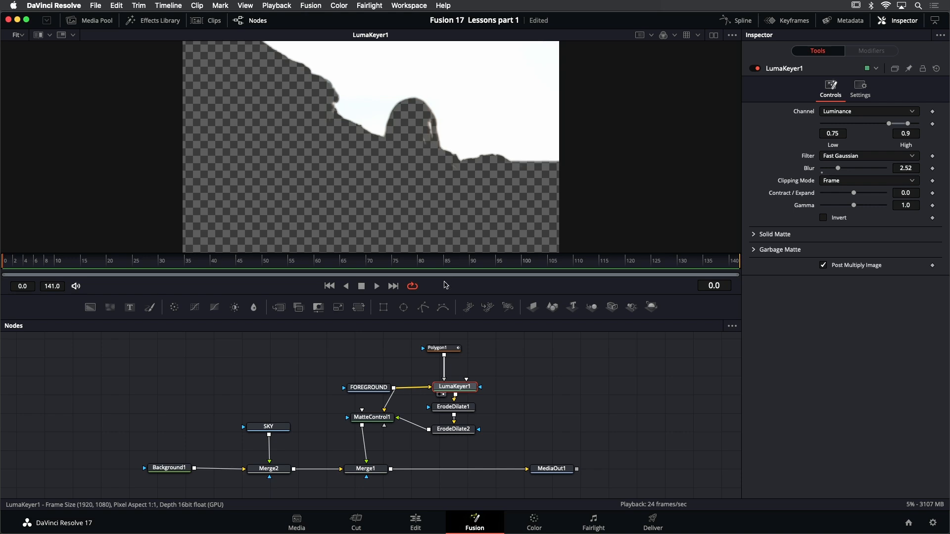
pyautogui.click(465, 409)
pyautogui.press('1')
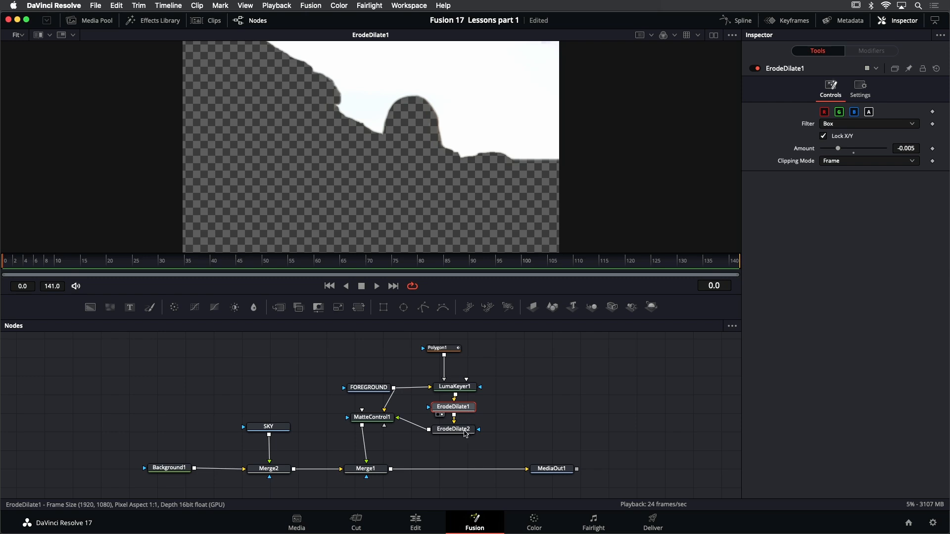
pyautogui.click(465, 431)
pyautogui.press('1')
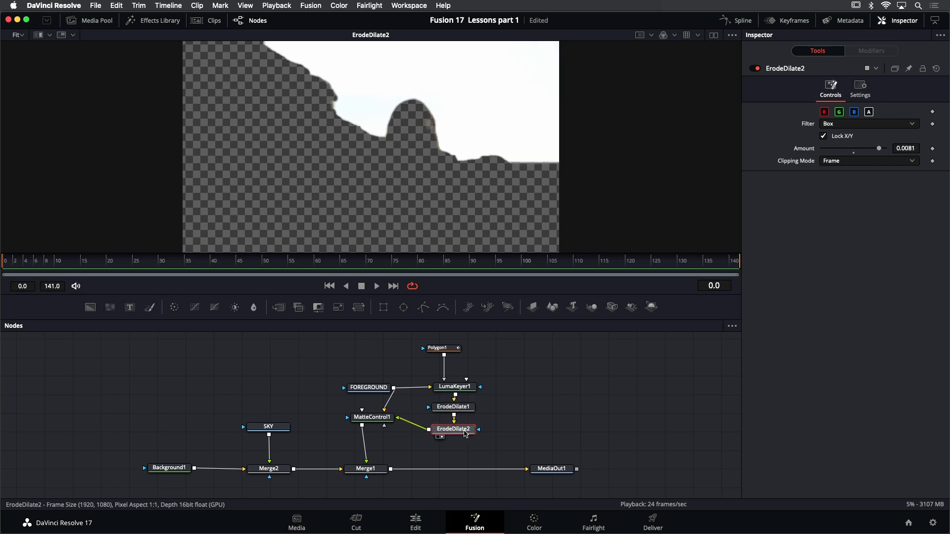
# Check the Polygon1 garbage mask's outline, and view FOREGROUND and MatteControl1 to review how the matte is applied.
pyautogui.click(456, 351)
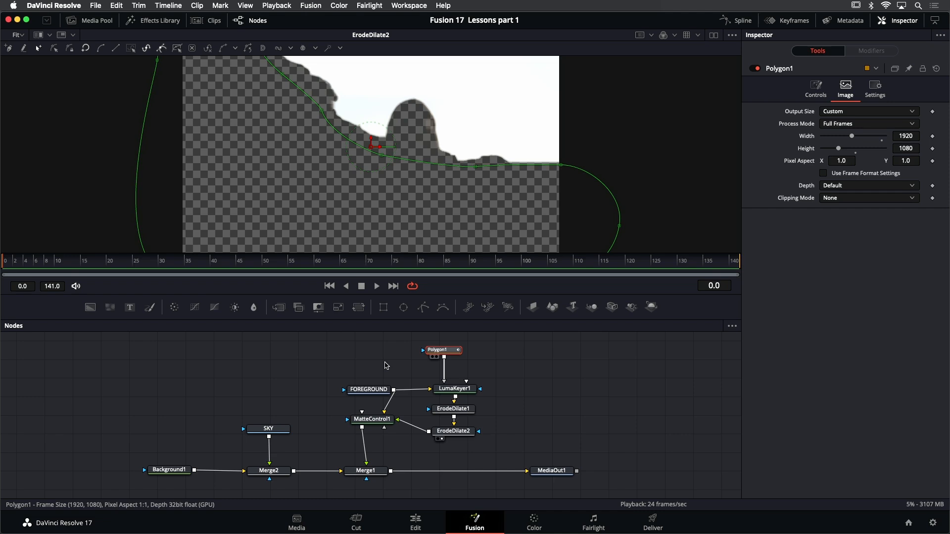
pyautogui.click(375, 390)
pyautogui.press('1')
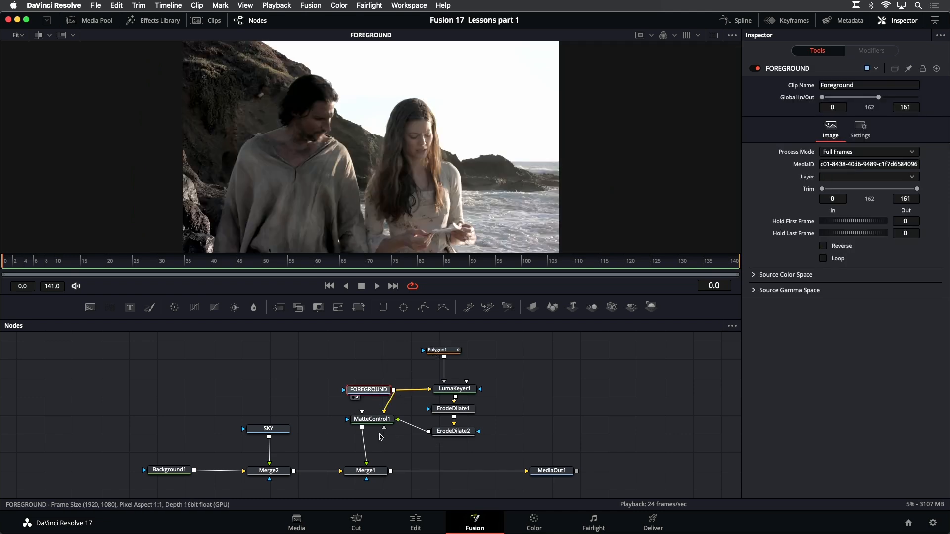
pyautogui.click(379, 424)
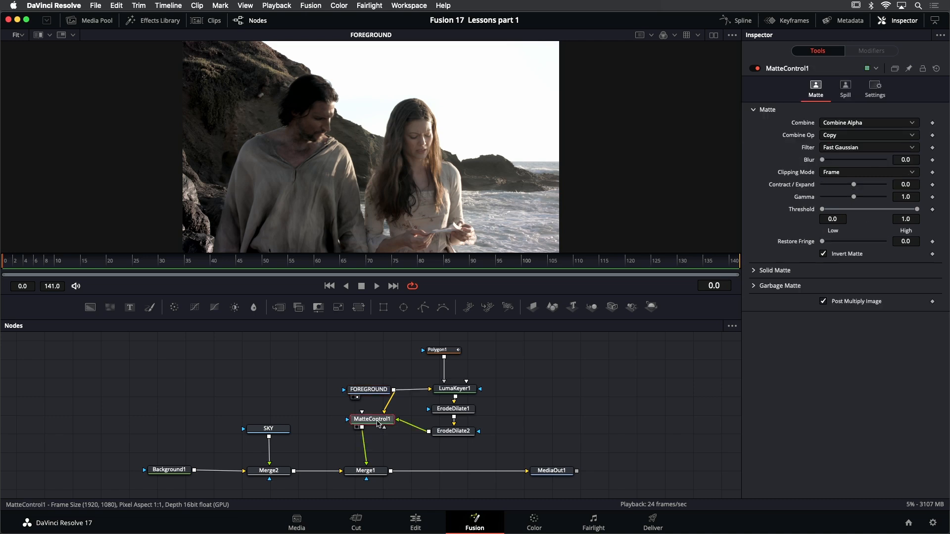
pyautogui.press('1')
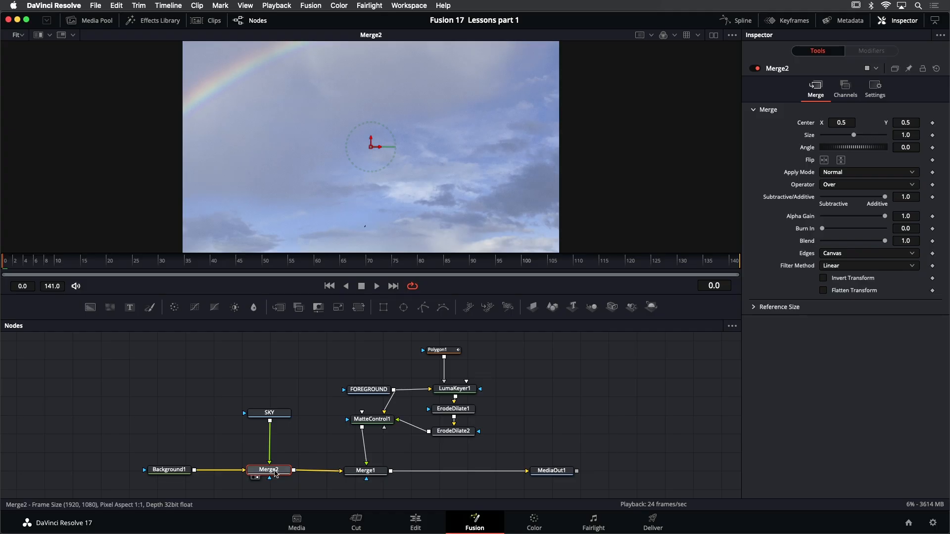
# Modify Merge2's Center with a Tracker position modifier.
pyautogui.moveTo(275, 473)
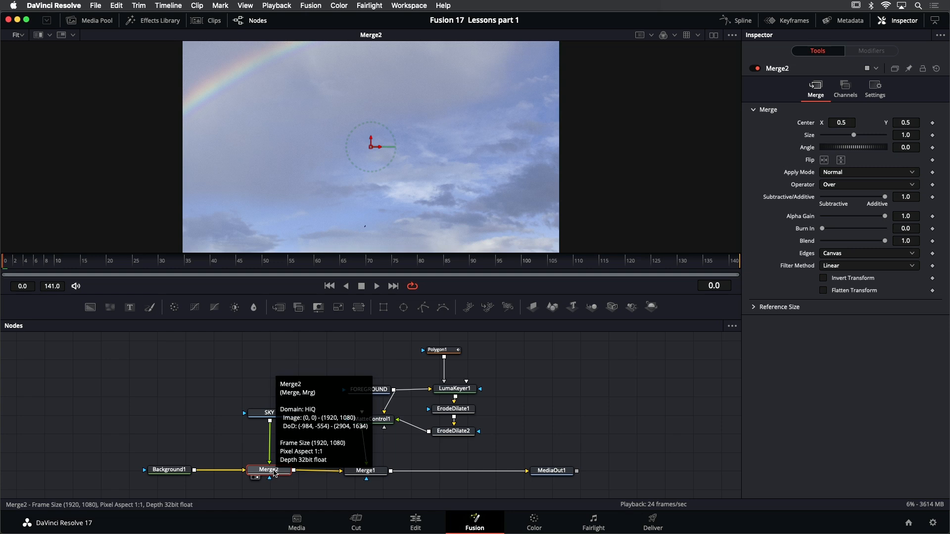
pyautogui.rightClick(372, 149)
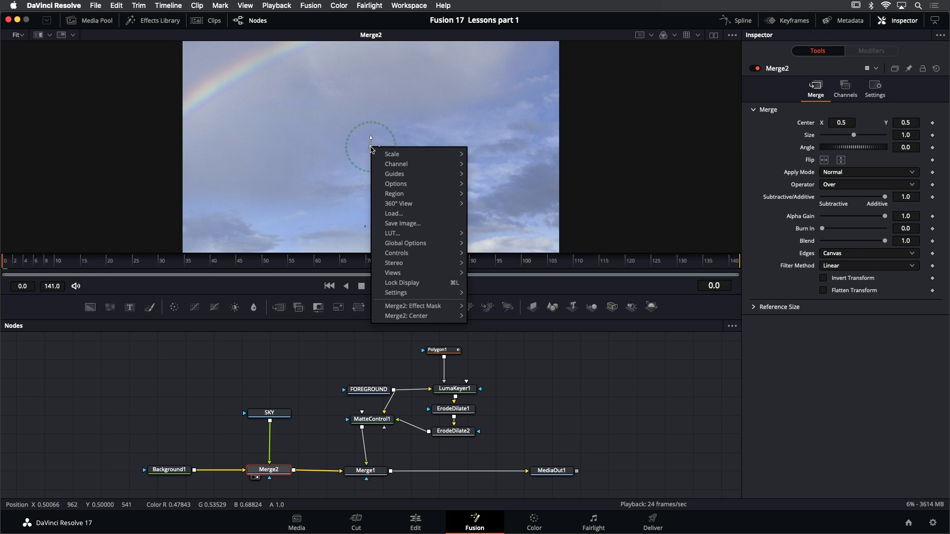
pyautogui.moveTo(406, 316)
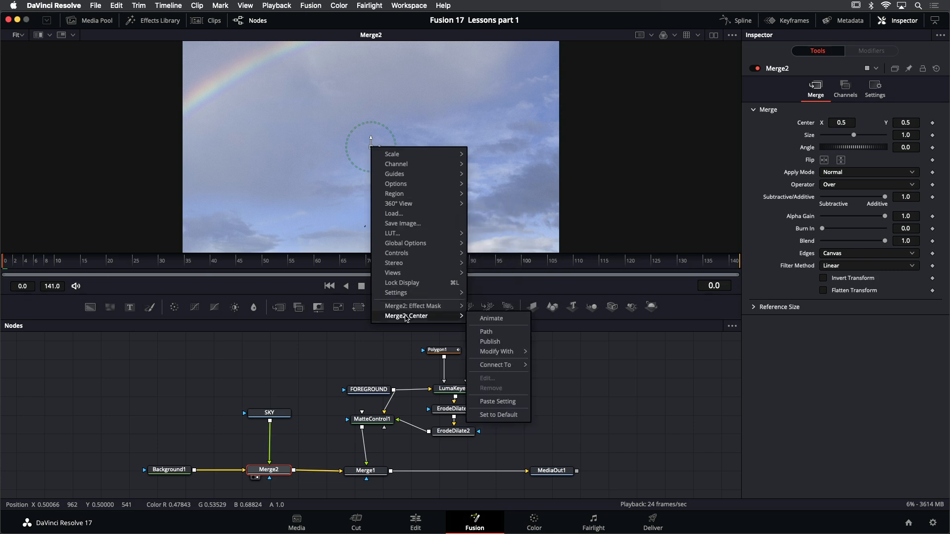
pyautogui.moveTo(500, 354)
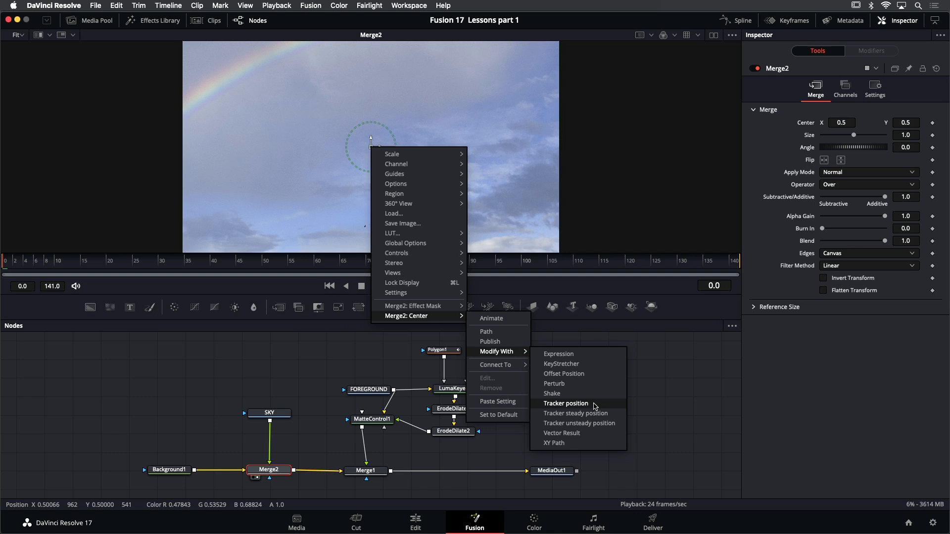
pyautogui.click(566, 403)
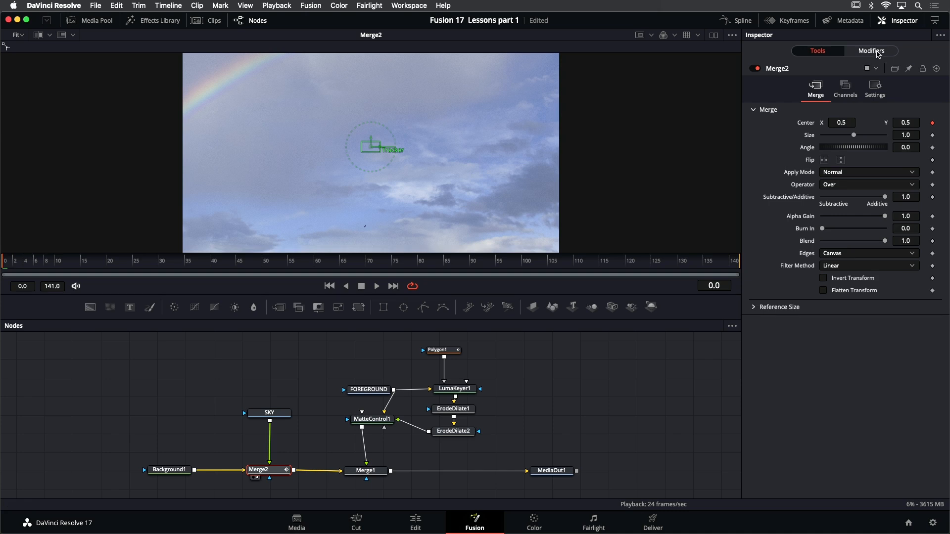
# Set FOREGROUND as the tracker source of Merge2's Track1 modifier in place of Background1.
pyautogui.click(878, 53)
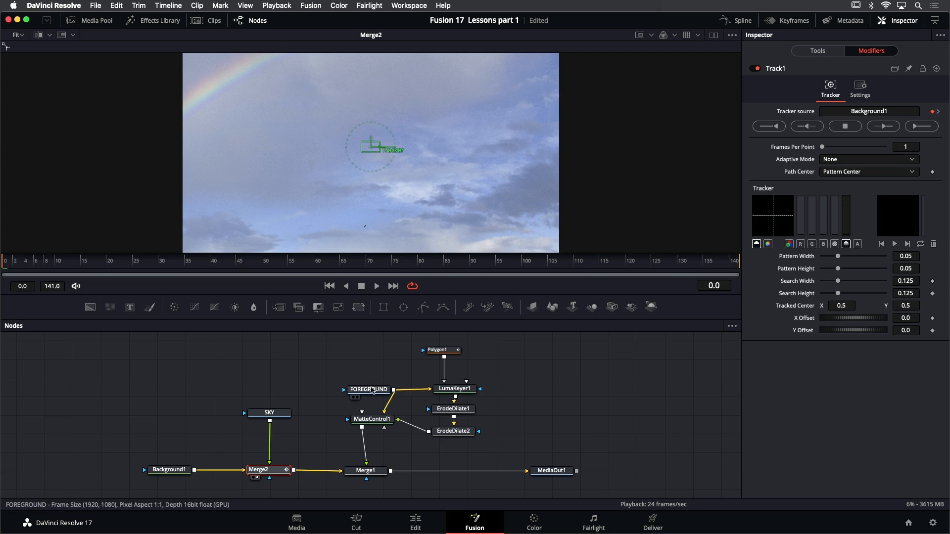
pyautogui.moveTo(367, 394)
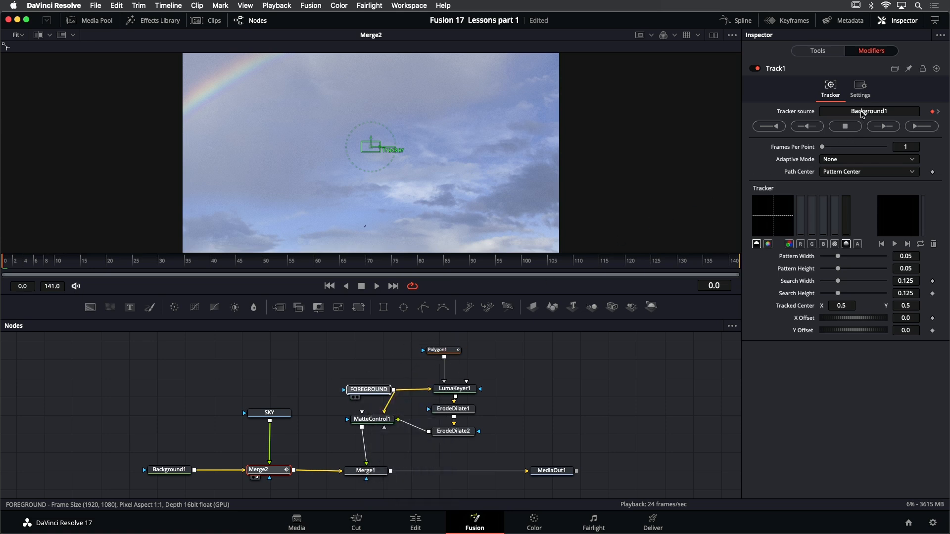
pyautogui.moveTo(861, 113); pyautogui.dragTo(862, 114)
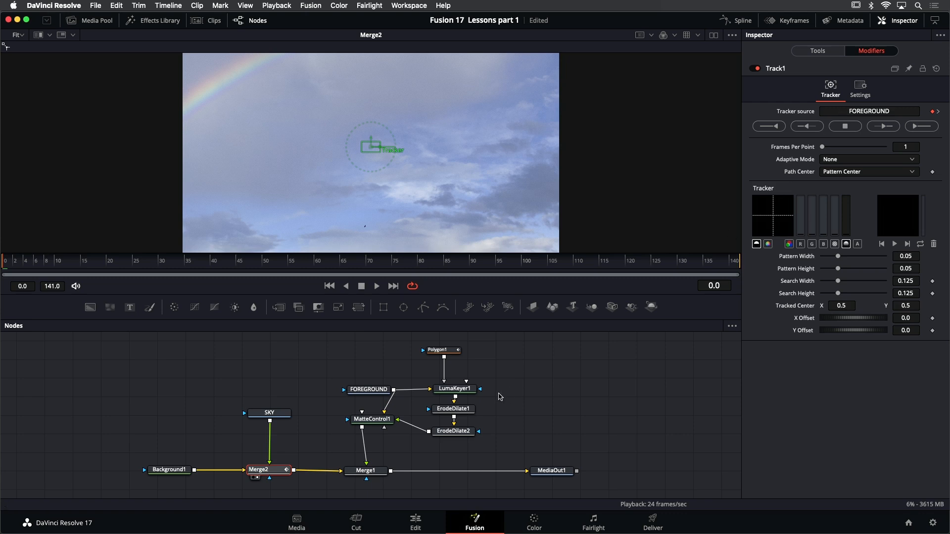
# Show FOREGROUND in the viewer and reopen the Track1 modifier settings of Merge2.
pyautogui.click(374, 393)
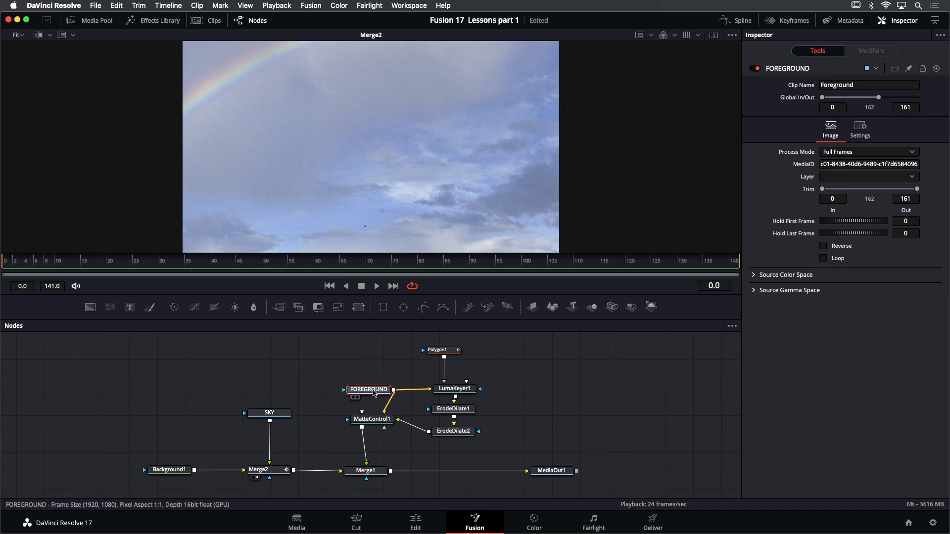
pyautogui.press('1')
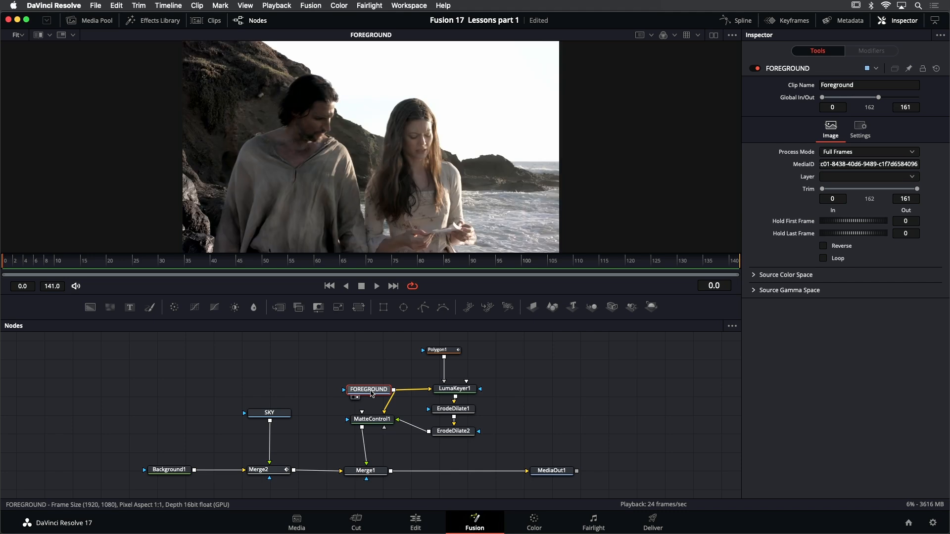
pyautogui.click(271, 474)
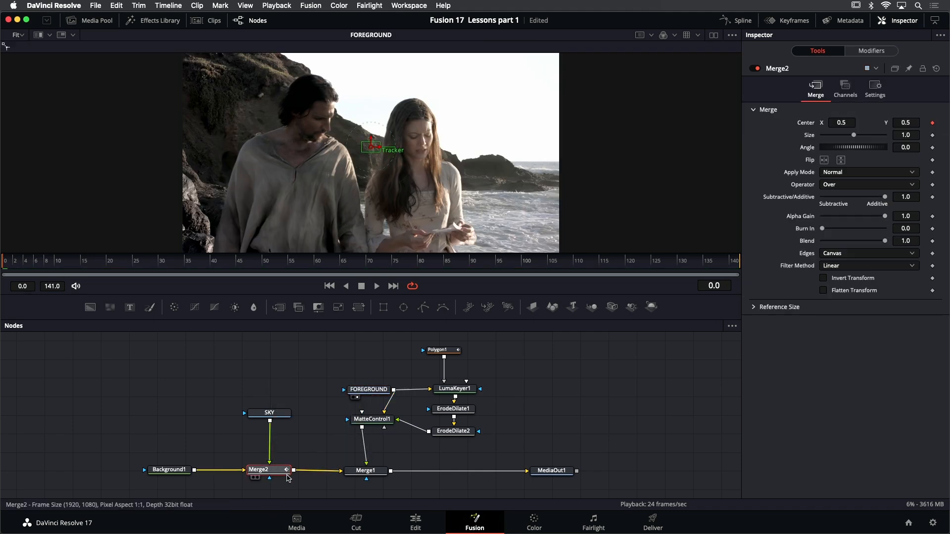
pyautogui.click(884, 53)
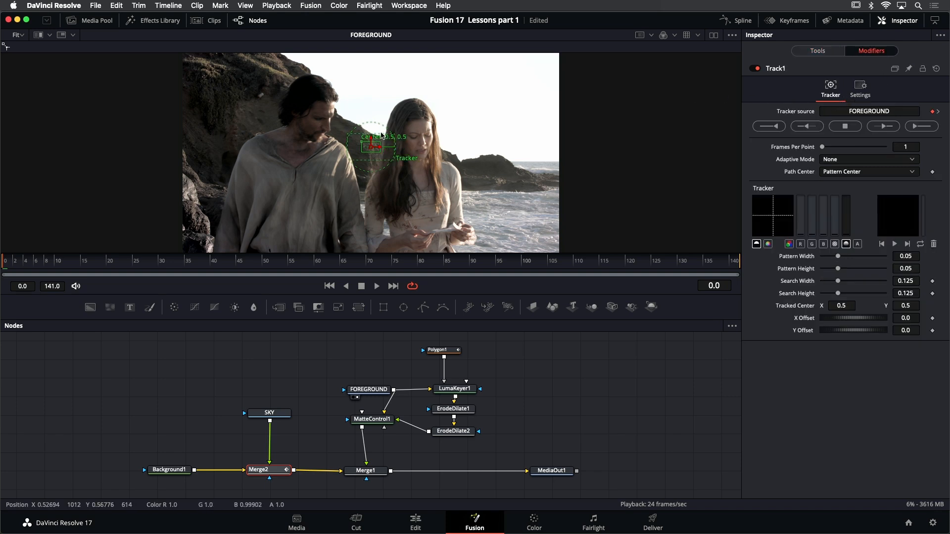
# Place the tracker on the cliff between the two actors, with a pattern about 0.017 by 0.028 and a search area about 0.066 by 0.11.
pyautogui.scroll(1, 373, 134)
pyautogui.scroll(4, 373, 134)
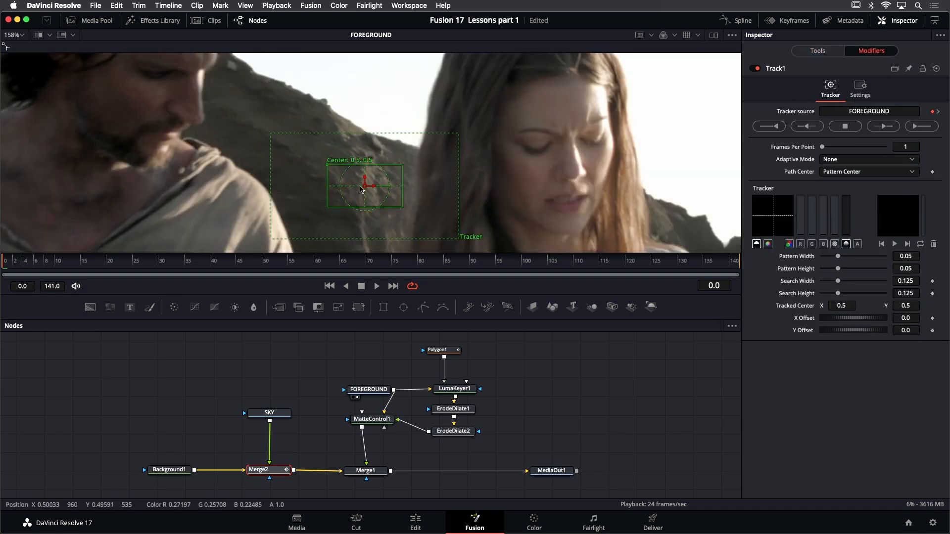
pyautogui.moveTo(326, 170); pyautogui.dragTo(342, 133)
pyautogui.moveTo(417, 170); pyautogui.dragTo(393, 165)
pyautogui.moveTo(474, 202); pyautogui.dragTo(432, 194)
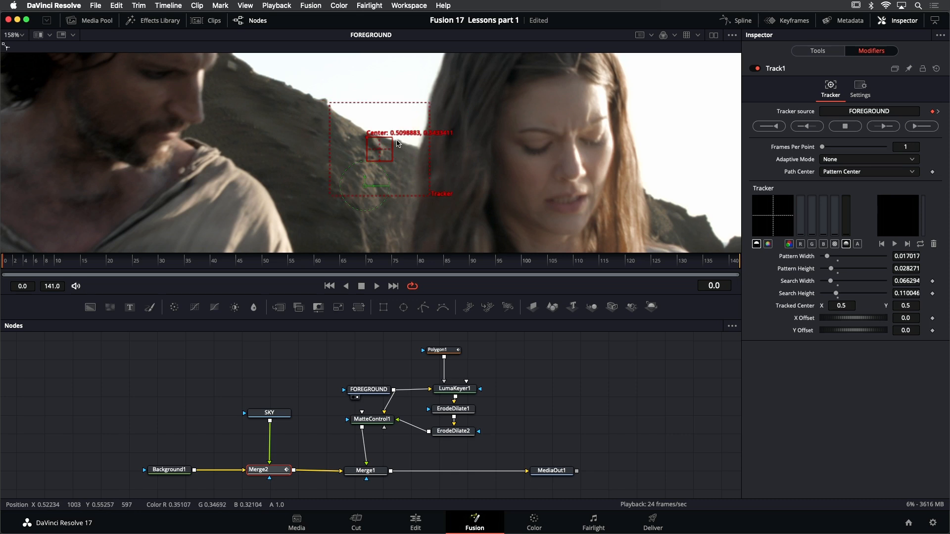
# Track the cliff pattern forward from frame 0 to frame 141 and dismiss the render report.
pyautogui.scroll(-2, 398, 143)
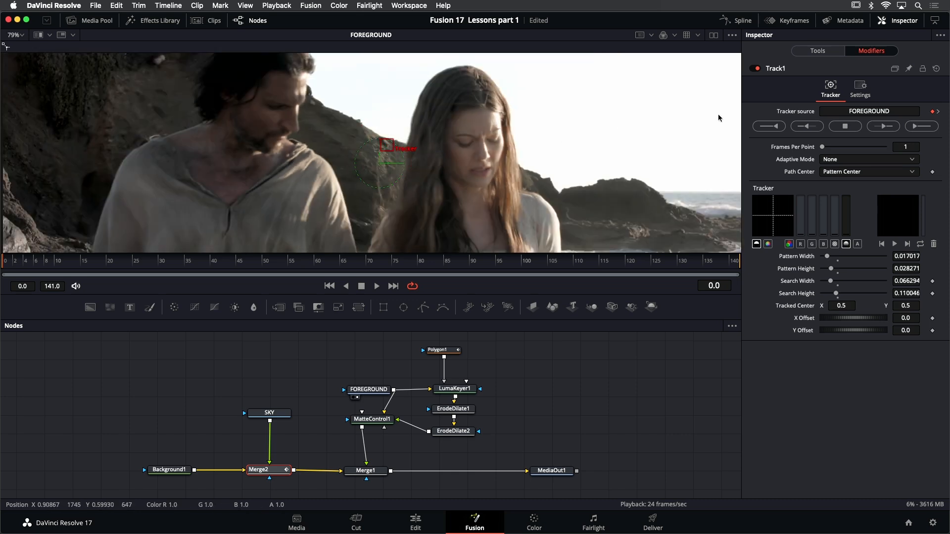
pyautogui.click(916, 127)
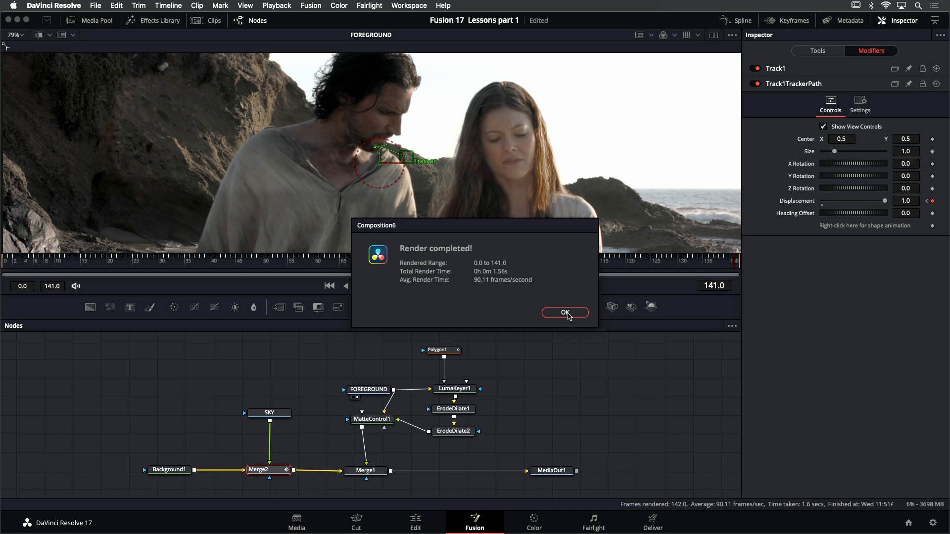
pyautogui.click(565, 313)
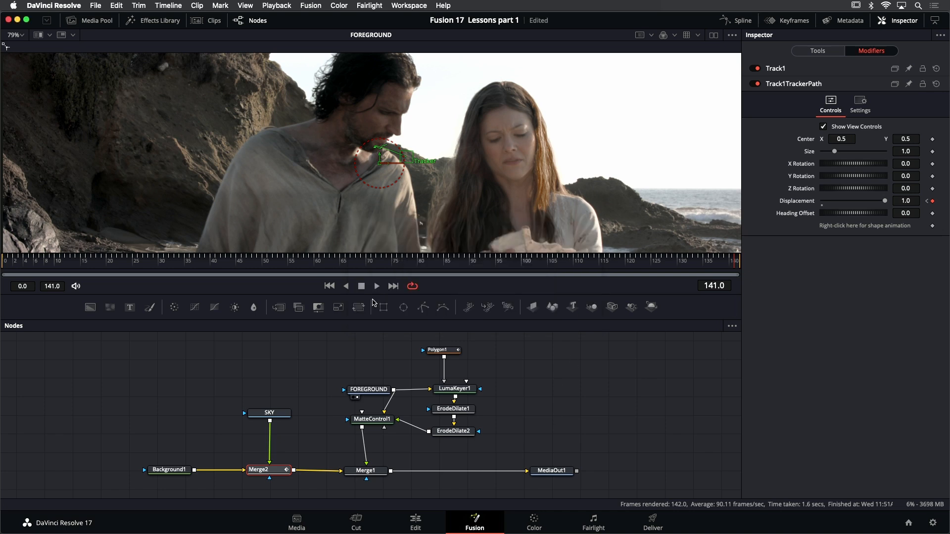
# Play back the tracked FOREGROUND clip from the first frame to check how the tracker follows the cliff.
pyautogui.click(328, 286)
pyautogui.click(377, 287)
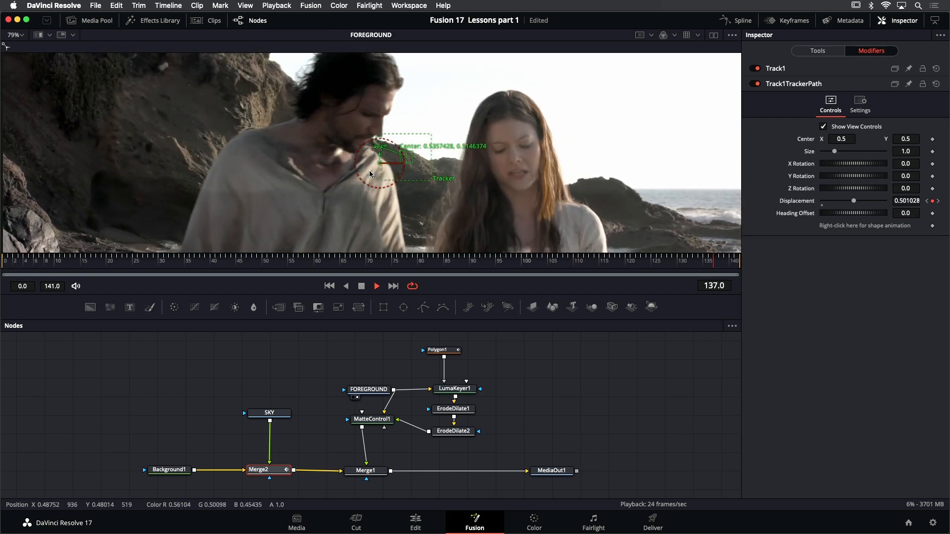
pyautogui.click(361, 286)
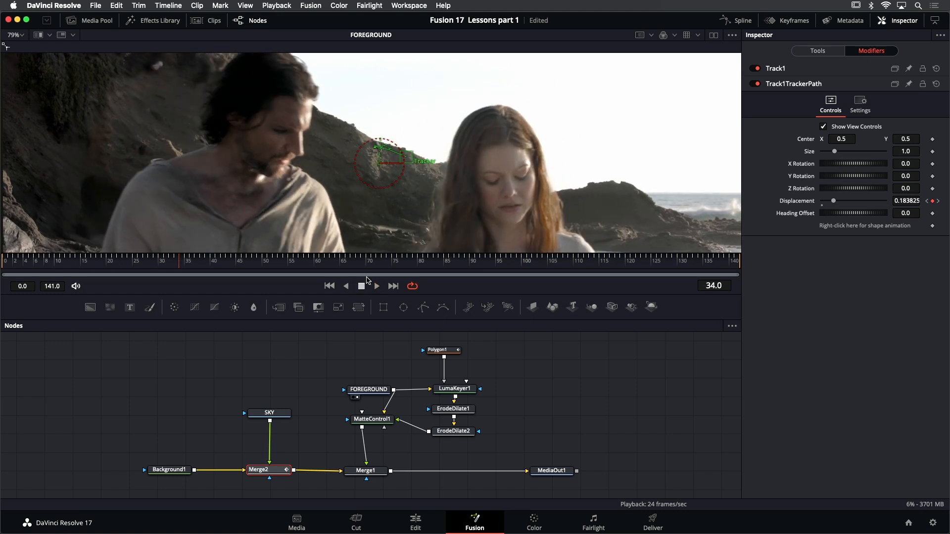
# Enlarge the view of the tracker, go to the last frame, and step backward to examine the track near the clip's end.
pyautogui.press('+')
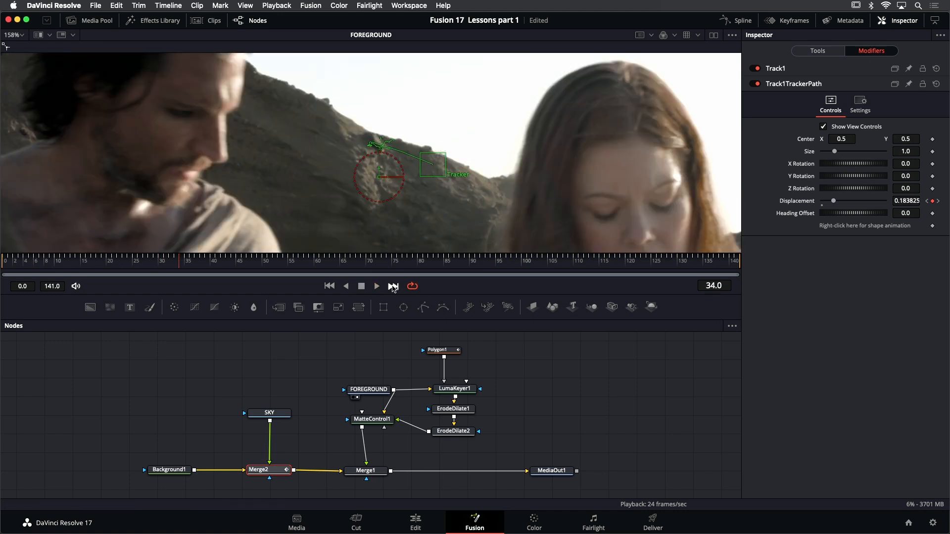
pyautogui.click(393, 286)
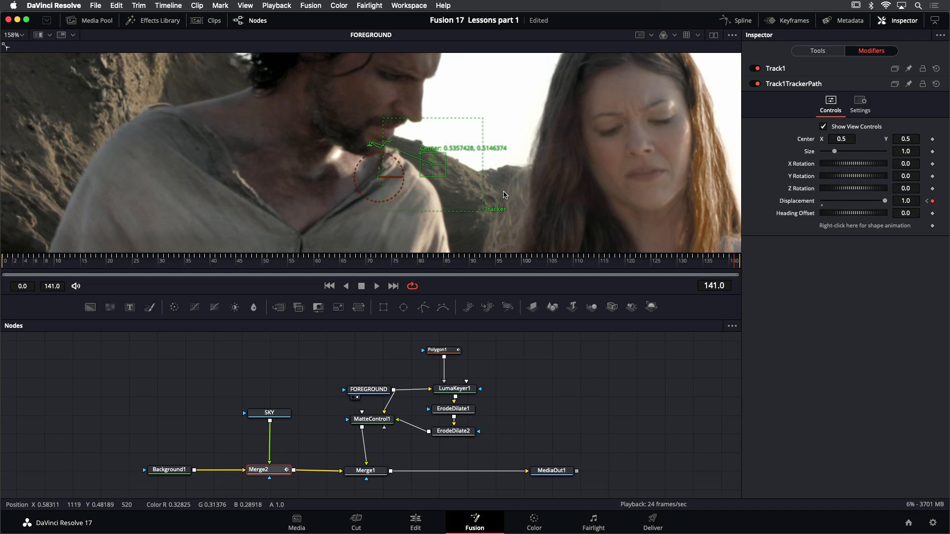
pyautogui.press('Left')
pyautogui.press('Left')
pyautogui.press('Left')
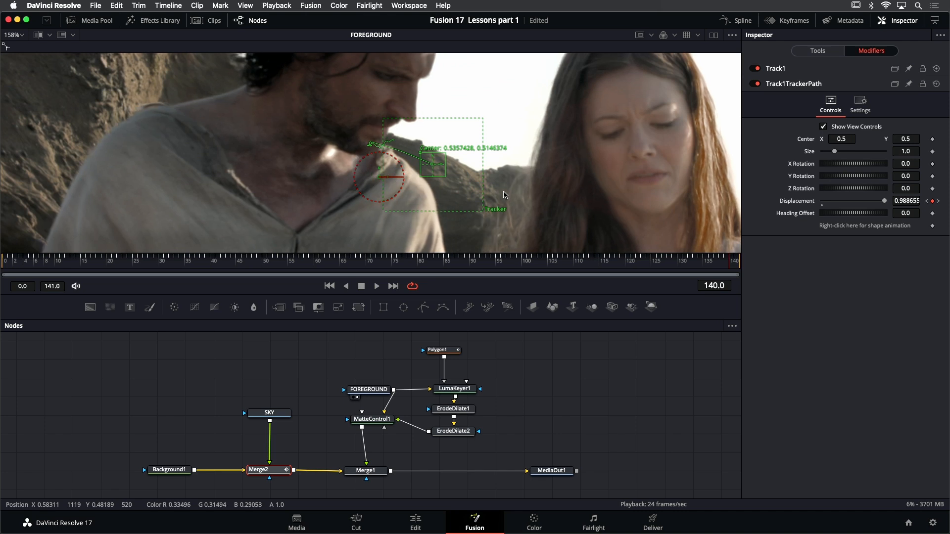
# Step backward and forward between frames 128 and 138 to examine where the track path leaves the cliff, ending on frame 137.
pyautogui.press('Left')
pyautogui.press('Left')
pyautogui.press('Left')
pyautogui.press('Left')
pyautogui.press('Left')
pyautogui.press('Left')
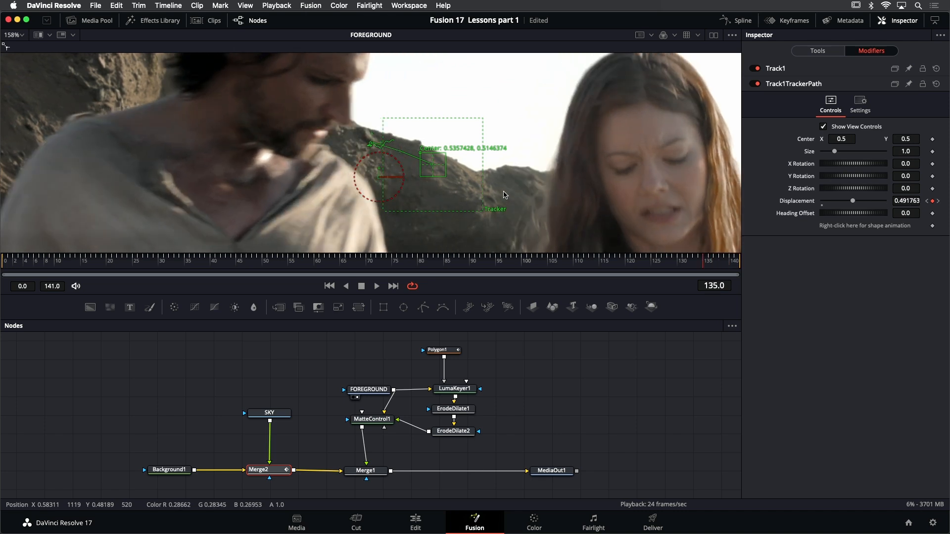
pyautogui.press('Left')
pyautogui.press('Left')
pyautogui.press('Left')
pyautogui.press('Left')
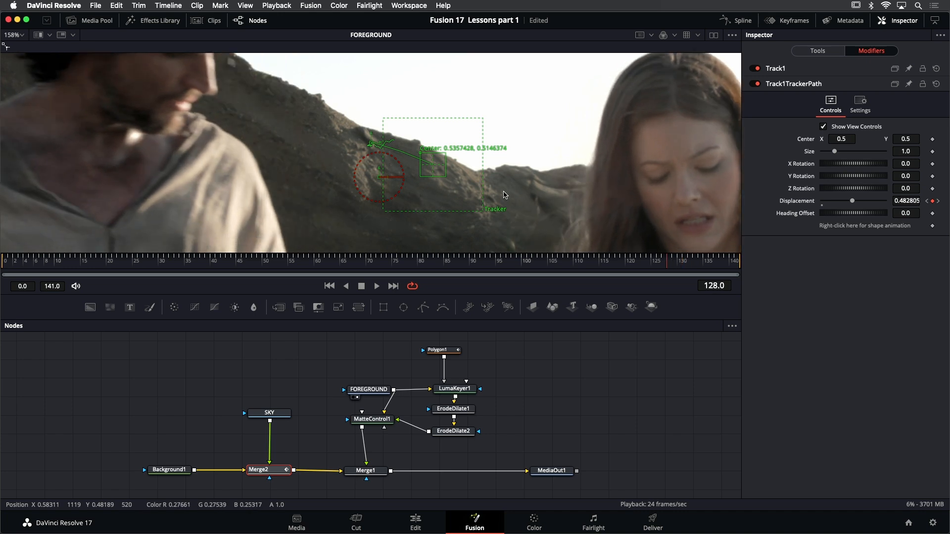
pyautogui.press('Right')
pyautogui.press('Right')
pyautogui.press('Right')
pyautogui.press('Right')
pyautogui.press('Right')
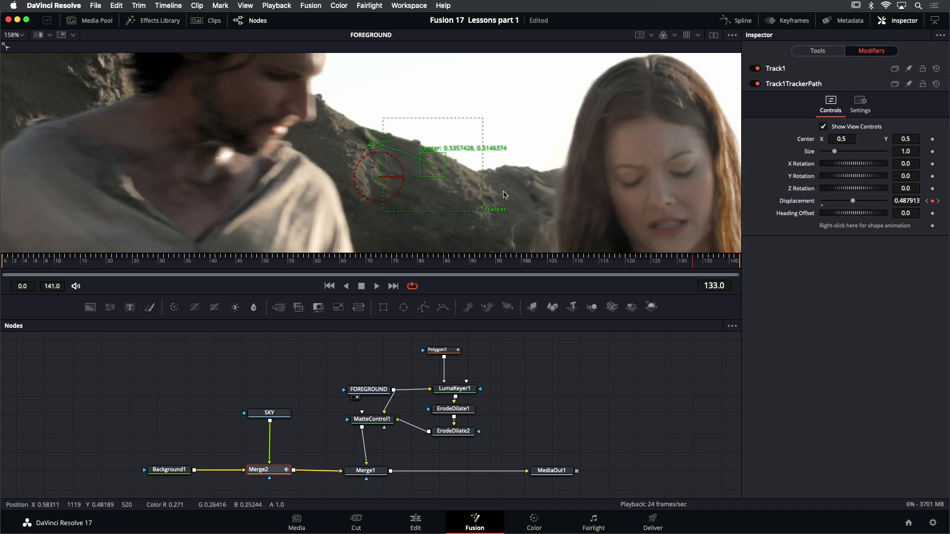
pyautogui.press('Right')
pyautogui.press('Right')
pyautogui.press('Right')
pyautogui.press('Right')
pyautogui.press('Right')
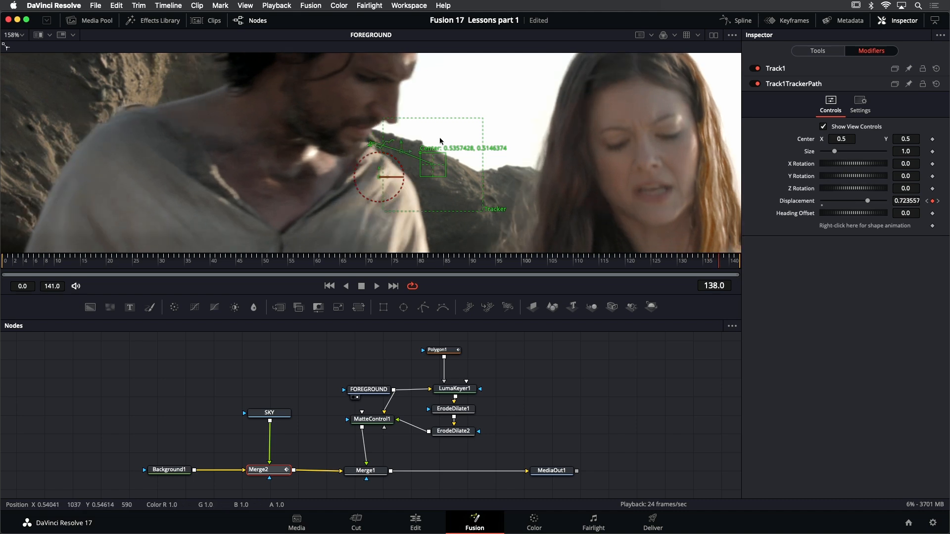
pyautogui.press('Left')
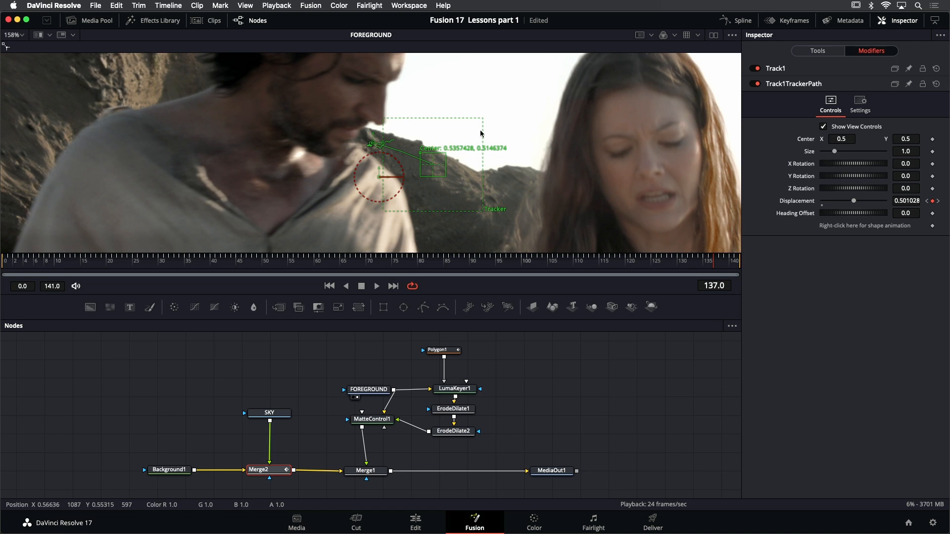
# Open the Track1 modifier's tracker controls and set Path Center to Track Center (Append).
pyautogui.click(799, 71)
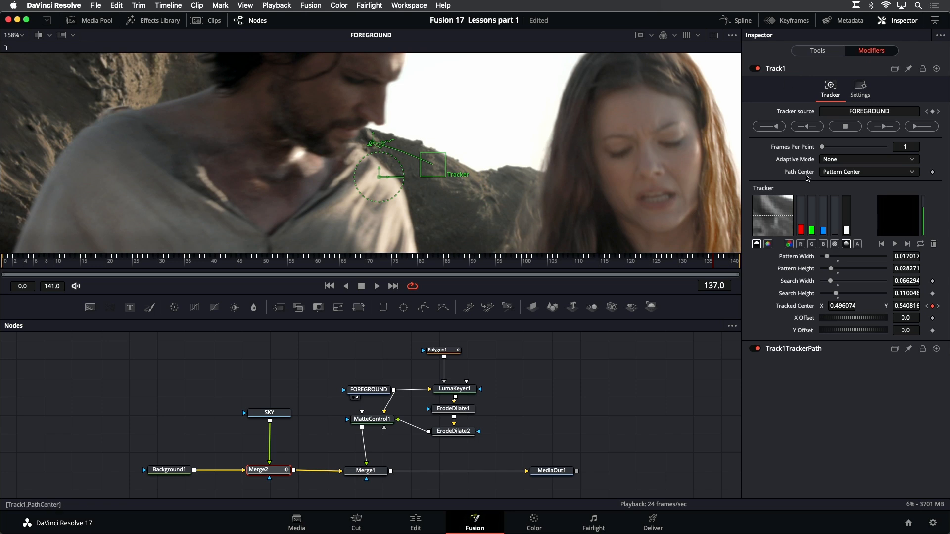
pyautogui.click(860, 172)
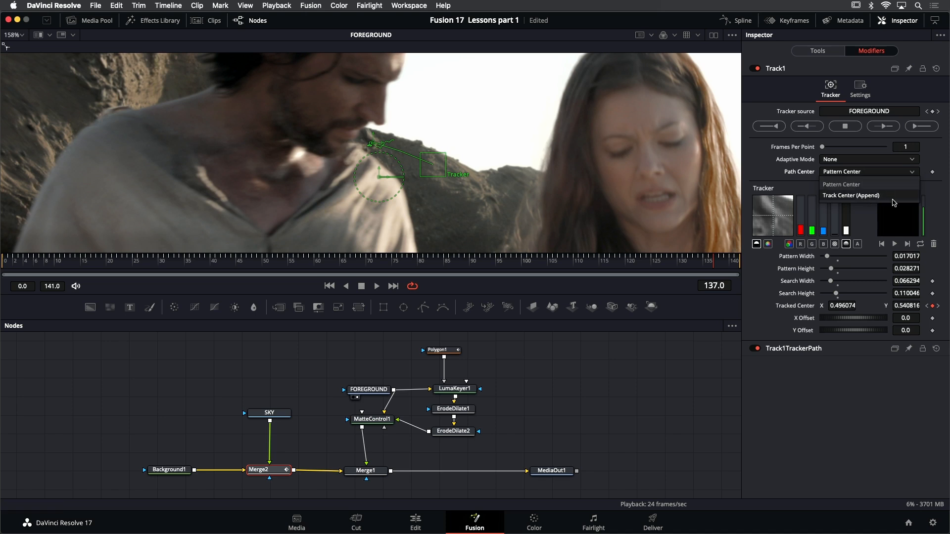
pyautogui.click(884, 197)
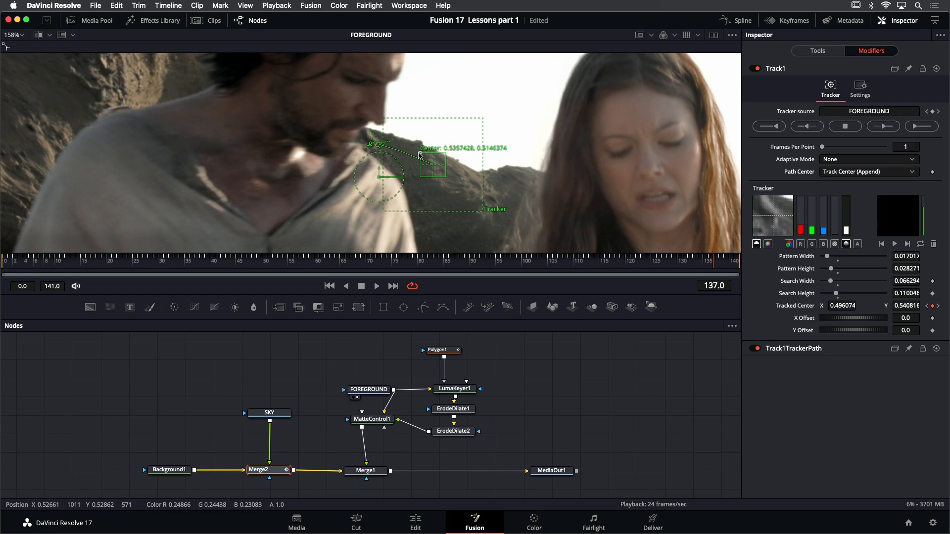
# Move the tracker onto the textured rock behind the man, track forward from frame 137 to 141, and dismiss the render report.
pyautogui.moveTo(419, 154); pyautogui.dragTo(229, 97)
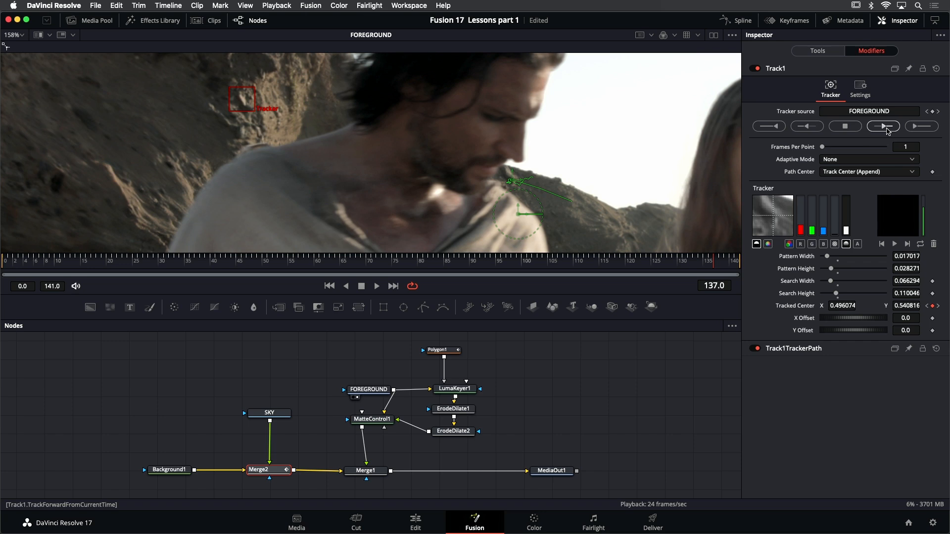
pyautogui.click(884, 127)
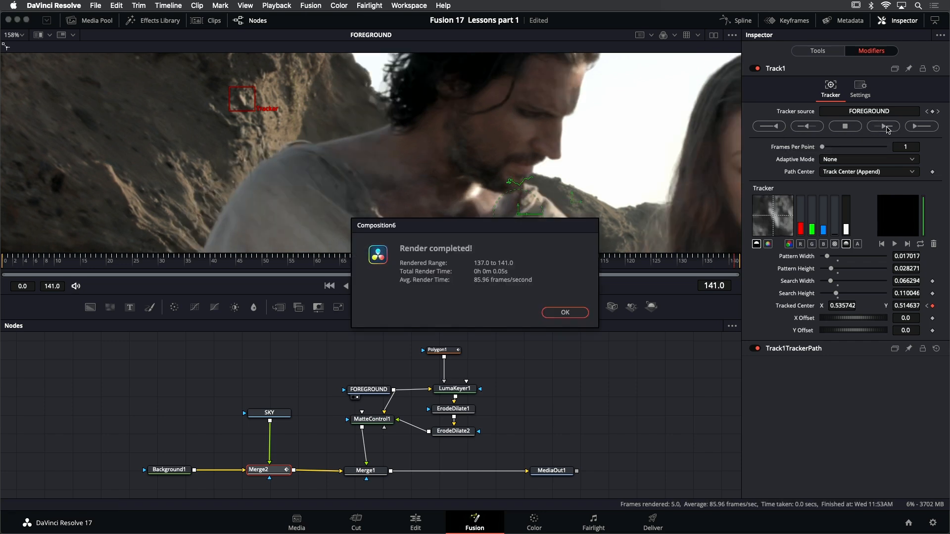
pyautogui.click(563, 313)
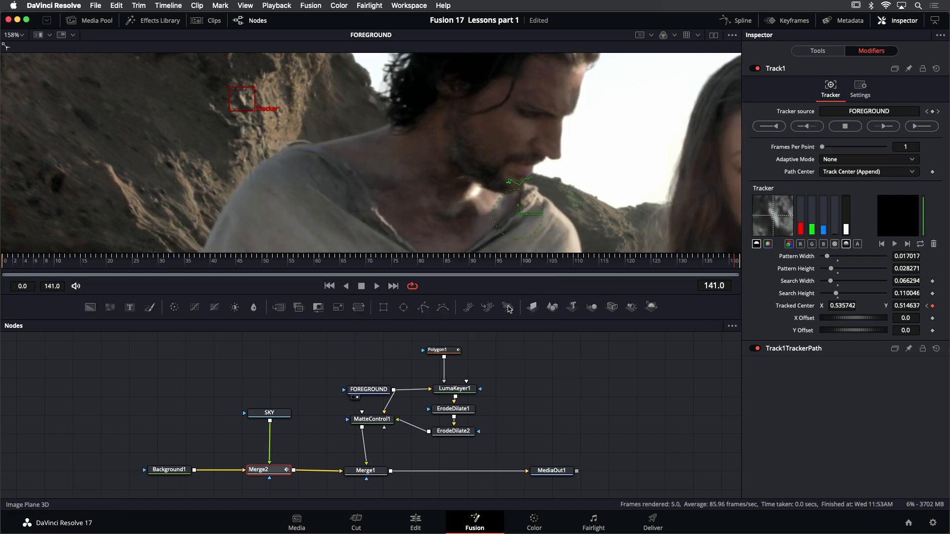
# Play back the FOREGROUND clip to check the appended track, stop playback, and fit the image to the viewer.
pyautogui.click(377, 286)
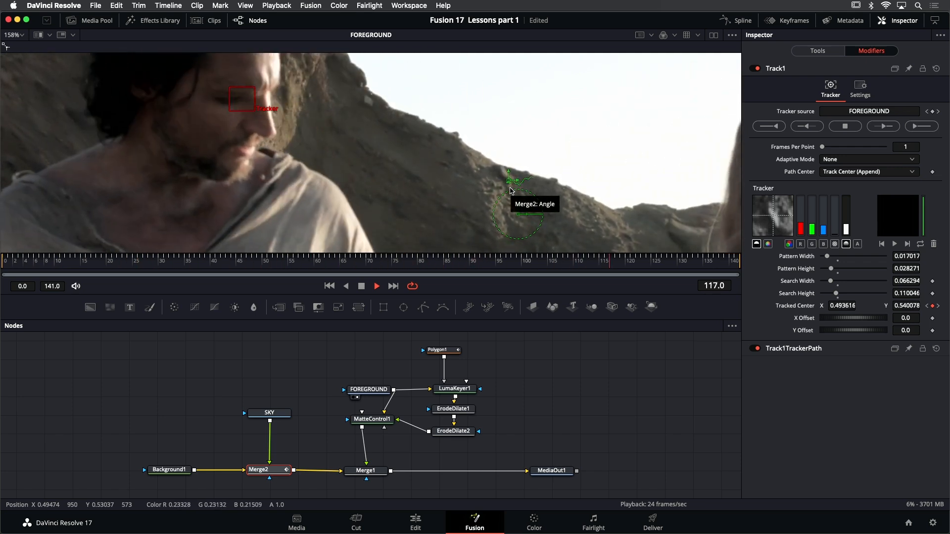
pyautogui.click(361, 285)
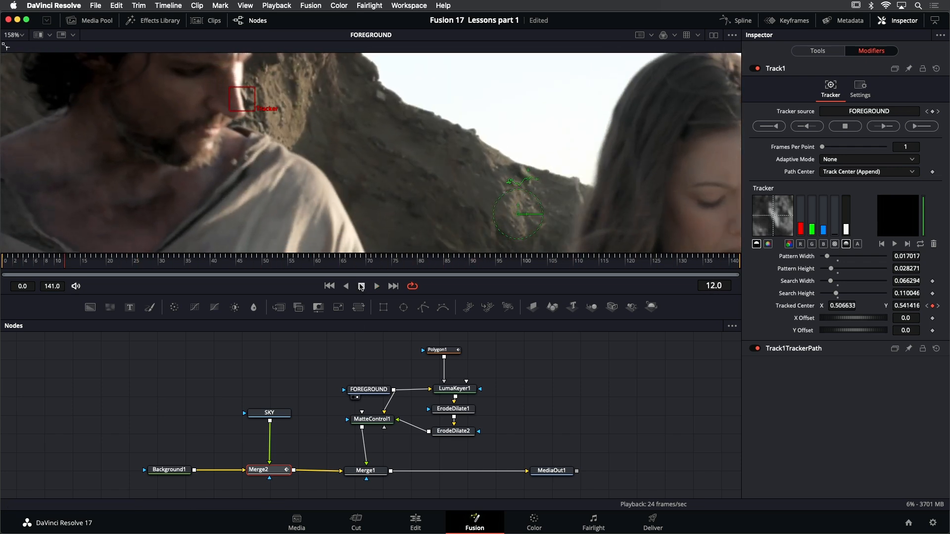
pyautogui.hotkey('shift', 'z')
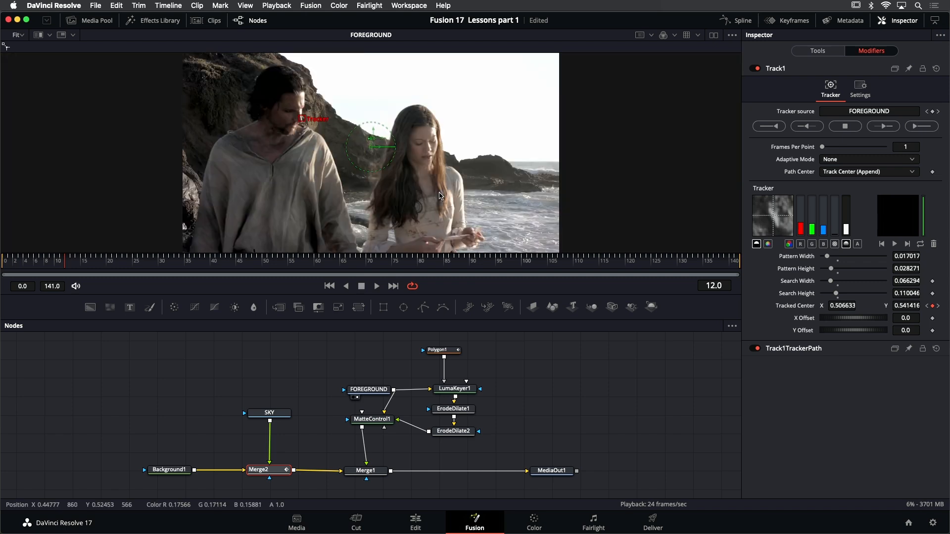
# Go to the first frame, view Merge2, and play back the sky to check its tracked movement.
pyautogui.click(330, 286)
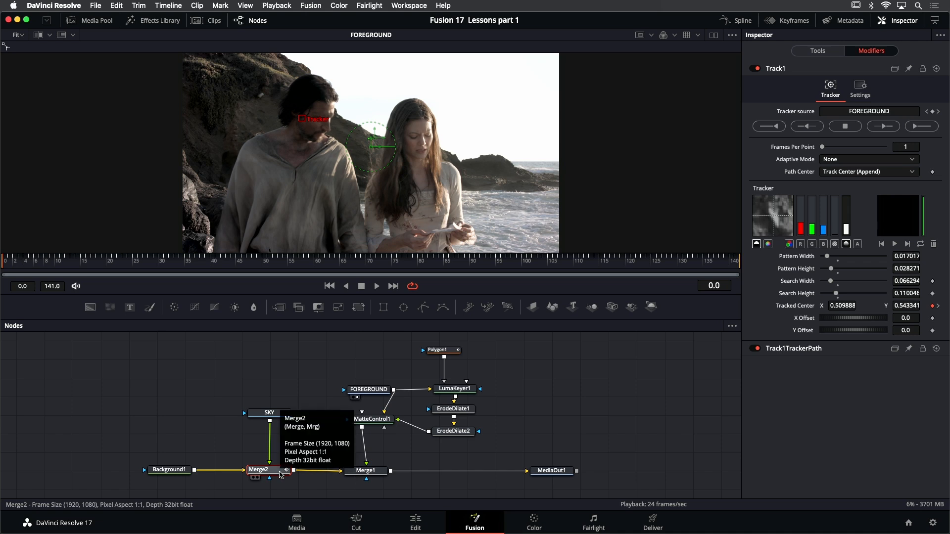
pyautogui.moveTo(280, 474); pyautogui.dragTo(366, 207)
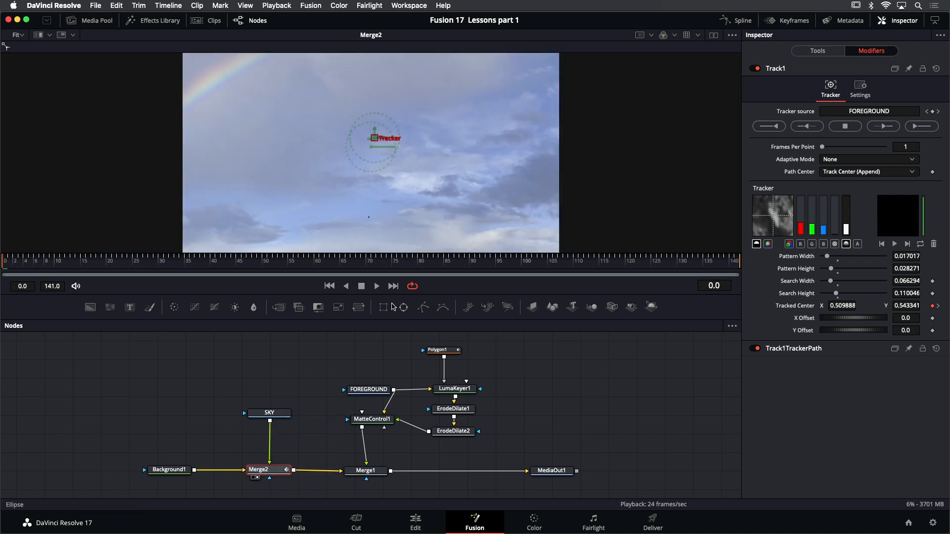
pyautogui.click(379, 286)
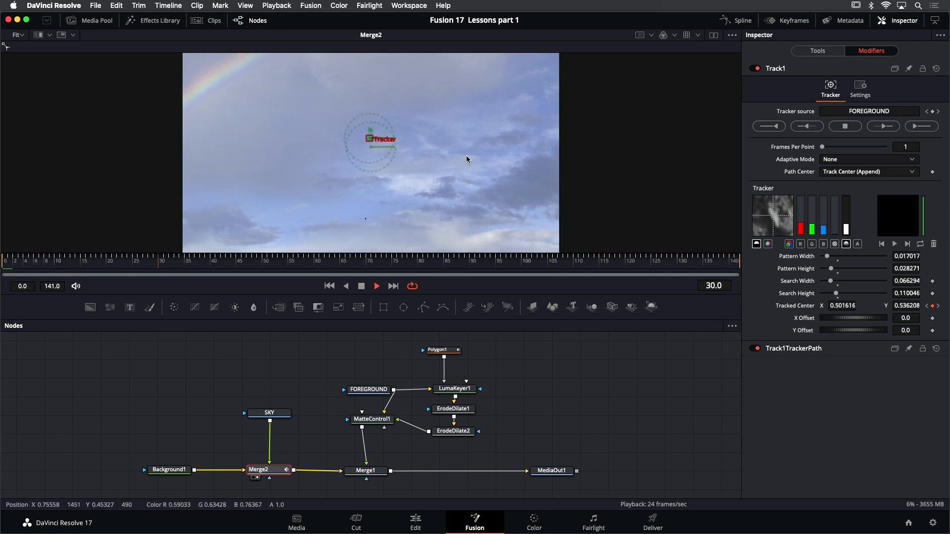
pyautogui.click(362, 286)
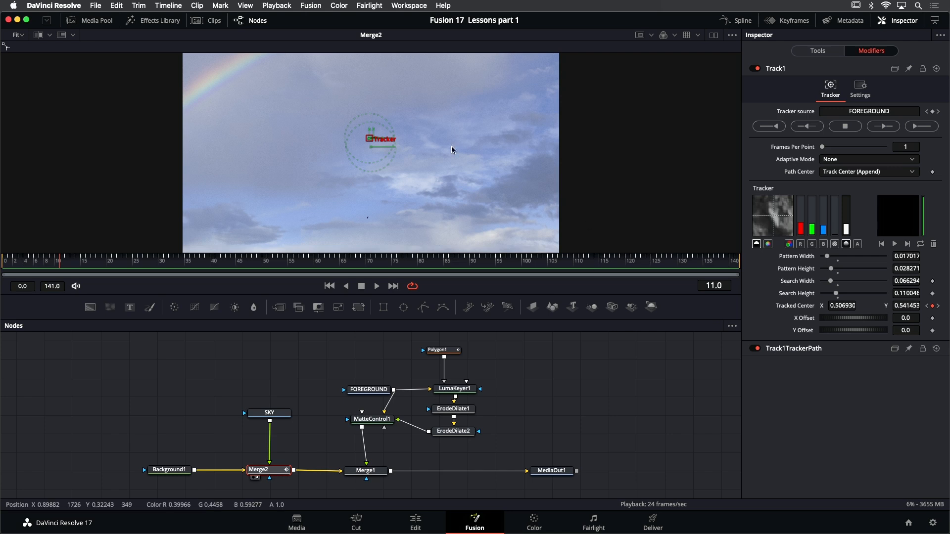
# Examine Merge2's tracked Center setting, the Modify With options for it, and the Track1 modifier driving it.
pyautogui.moveTo(372, 146)
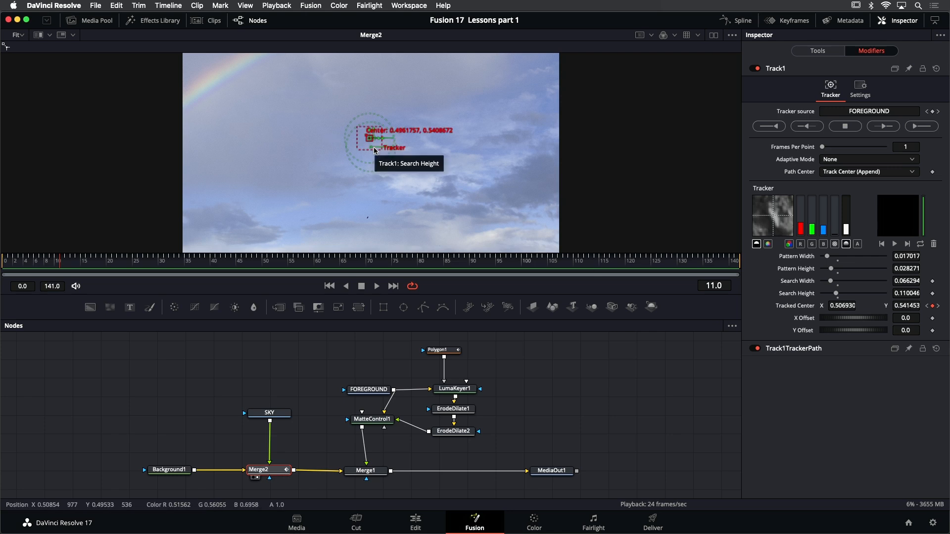
pyautogui.click(804, 51)
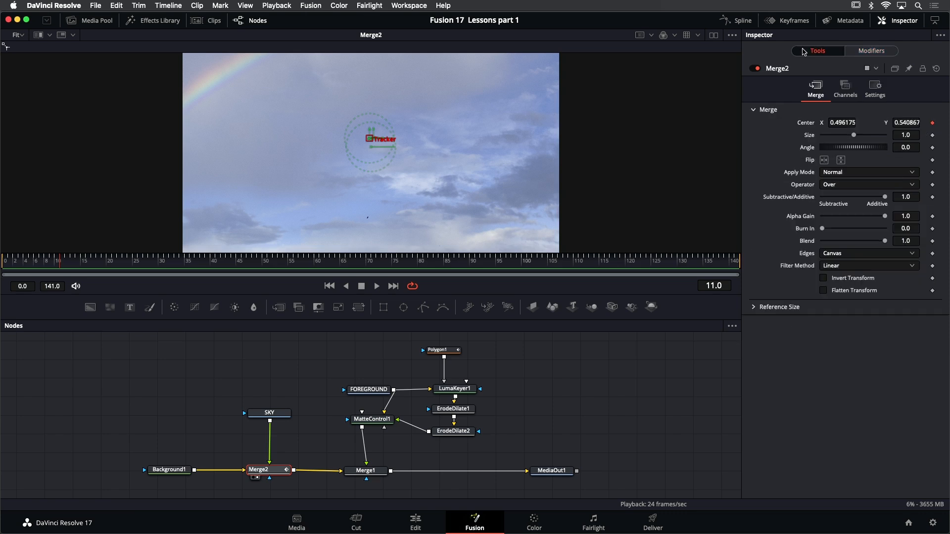
pyautogui.rightClick(371, 141)
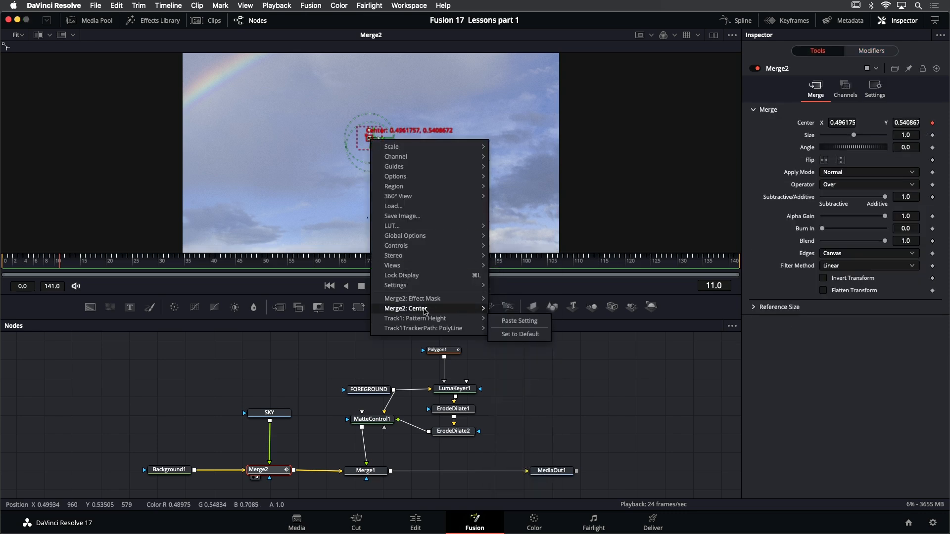
pyautogui.moveTo(425, 311)
pyautogui.moveTo(539, 358)
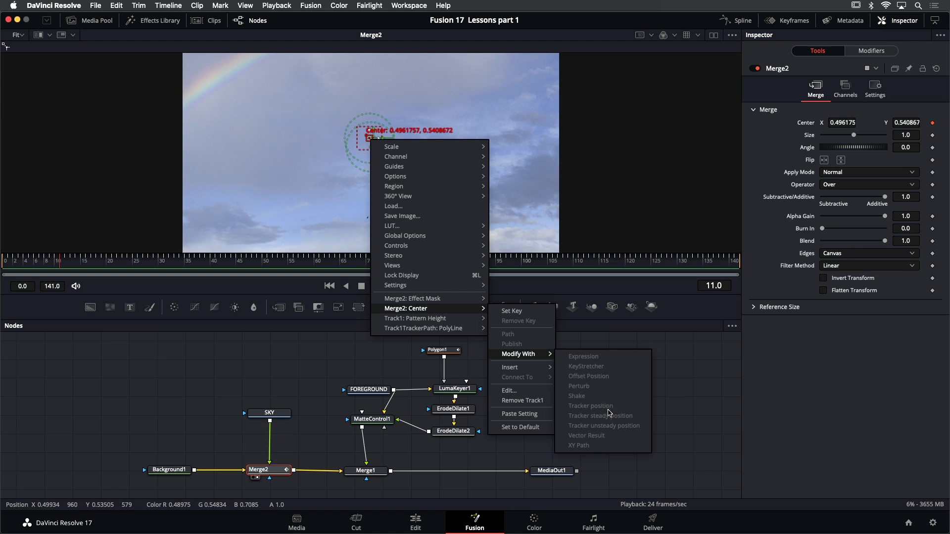
pyautogui.click(308, 380)
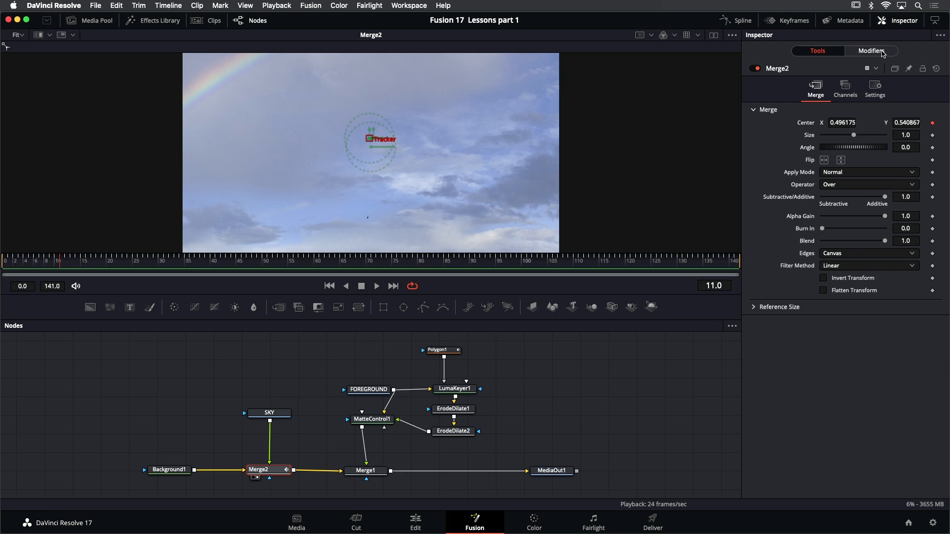
pyautogui.click(871, 51)
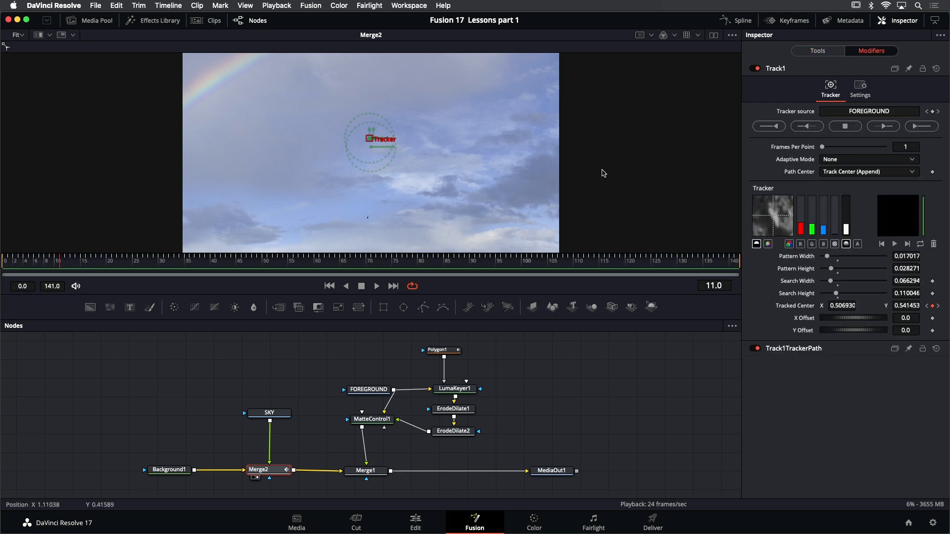
# View Merge1 and play back the full composite to check how the sky moves with the foreground.
pyautogui.click(366, 470)
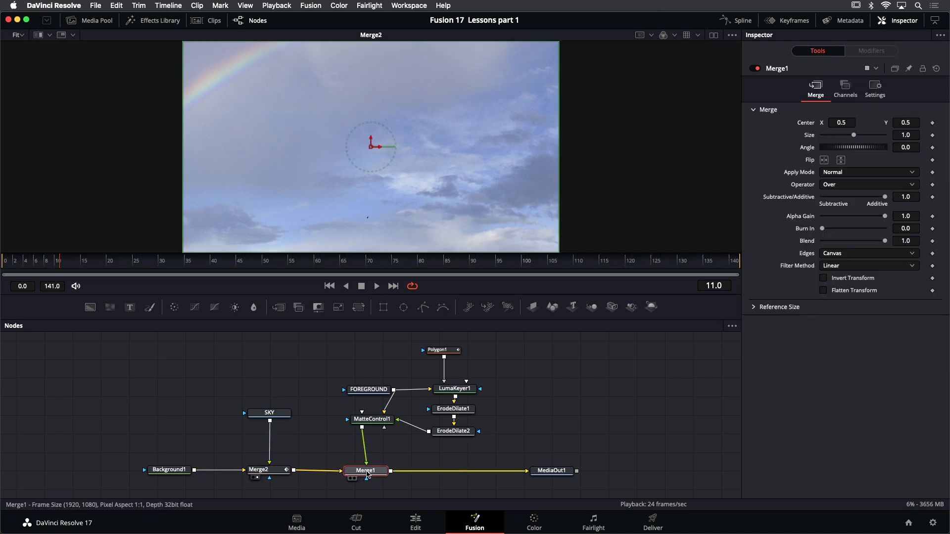
pyautogui.press('1')
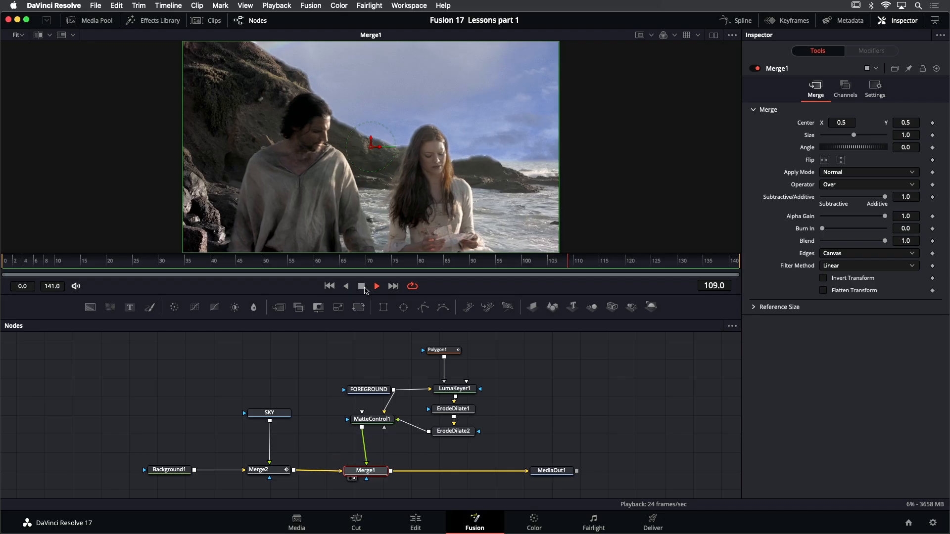
pyautogui.click(361, 287)
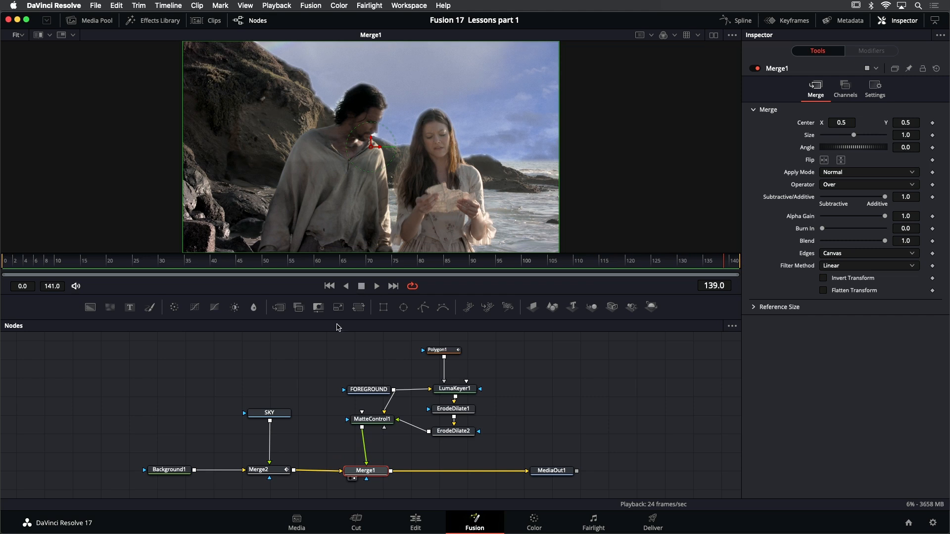
# Move the Background1, SKY and Merge2 nodes farther away from Merge1 to make room in the node graph.
pyautogui.scroll(-2, 127, 360)
pyautogui.moveTo(119, 363); pyautogui.dragTo(148, 454)
pyautogui.click(148, 454)
pyautogui.click(213, 435)
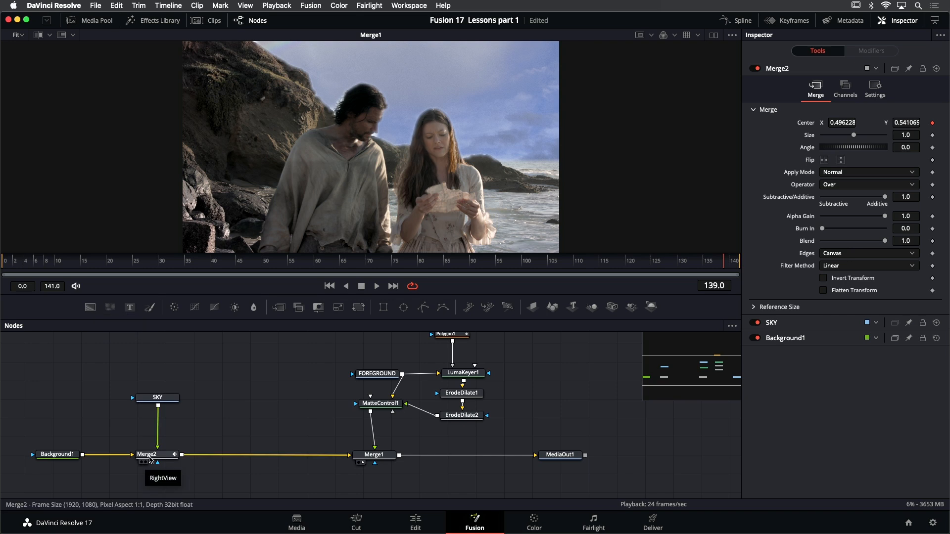
# Insert a Merge node between Merge2 and Merge1, and connect the FOREGROUND clip's output to its foreground input.
pyautogui.moveTo(151, 458)
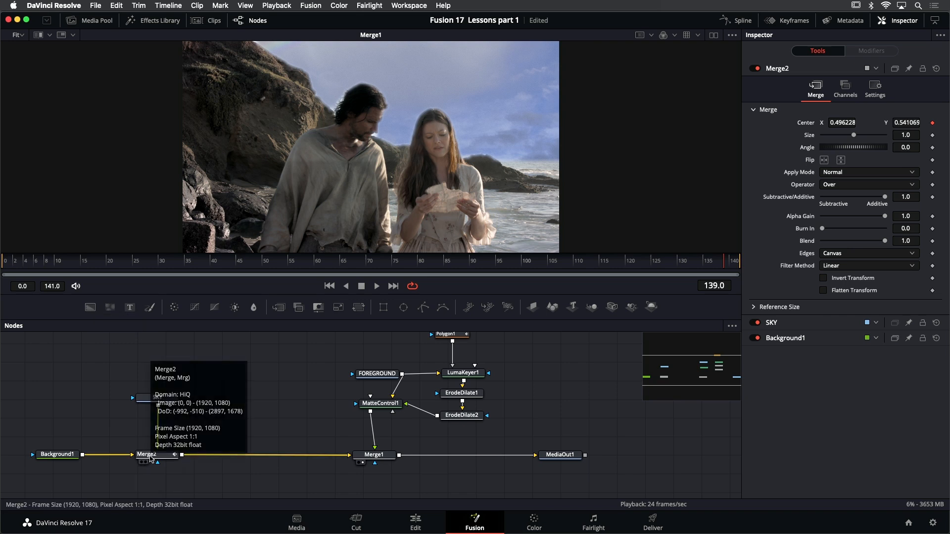
pyautogui.click(151, 458)
pyautogui.hotkey('shift', 'space')
pyautogui.write('merge')
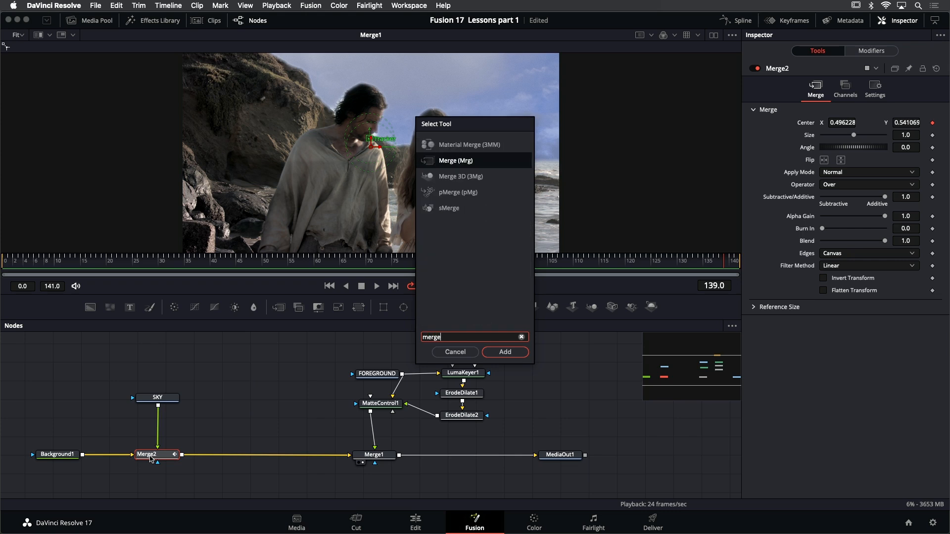
pyautogui.press('Return')
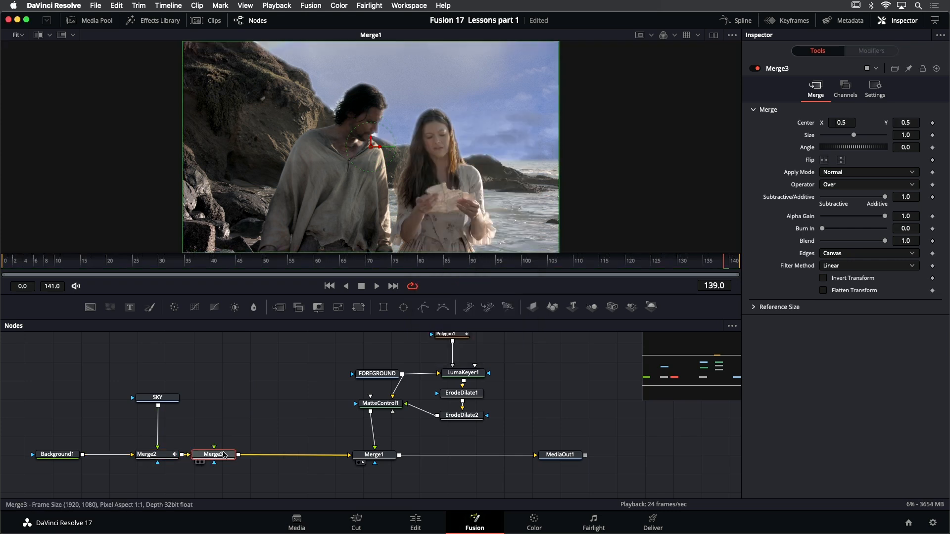
pyautogui.moveTo(217, 450); pyautogui.dragTo(405, 375)
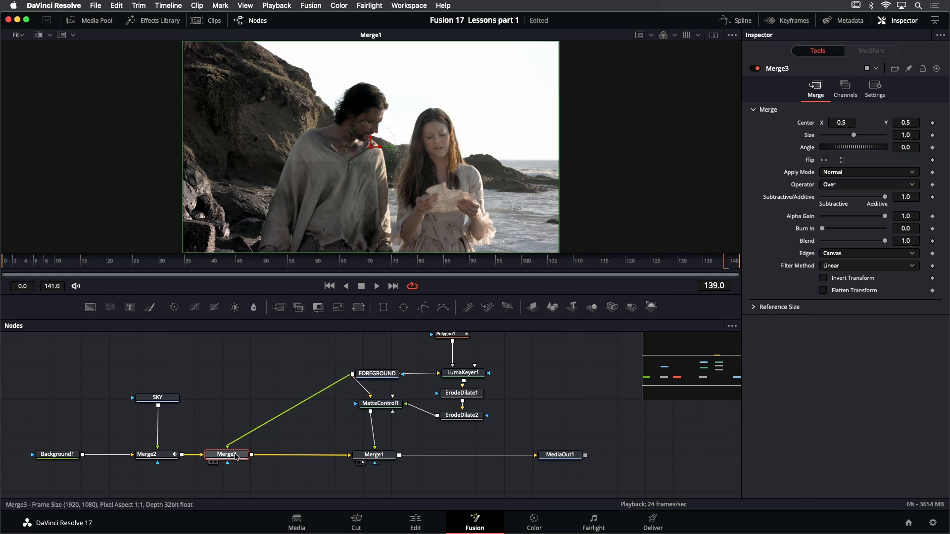
# View the new merge, lower its Blend to 0.165, and display the Merge1 composite.
pyautogui.press('1')
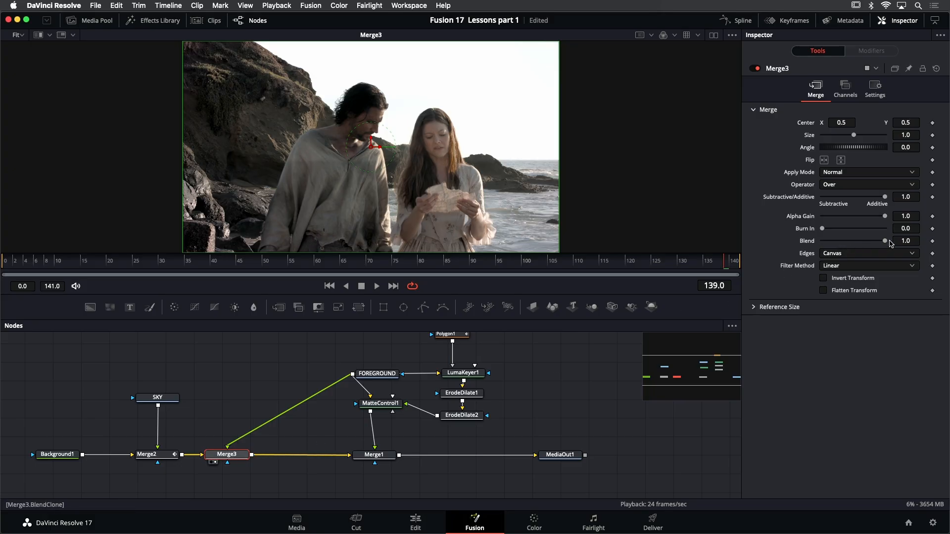
pyautogui.moveTo(886, 242); pyautogui.dragTo(833, 249)
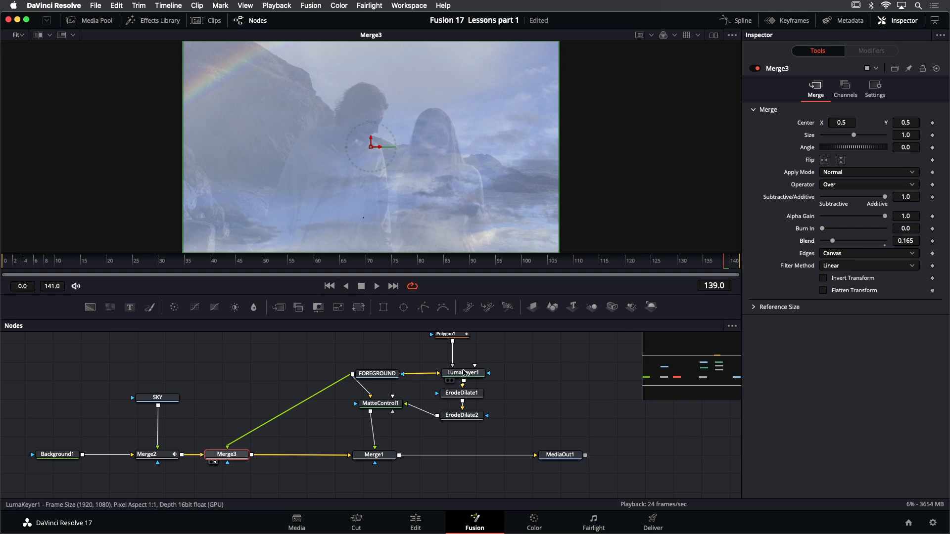
pyautogui.click(384, 459)
pyautogui.press('1')
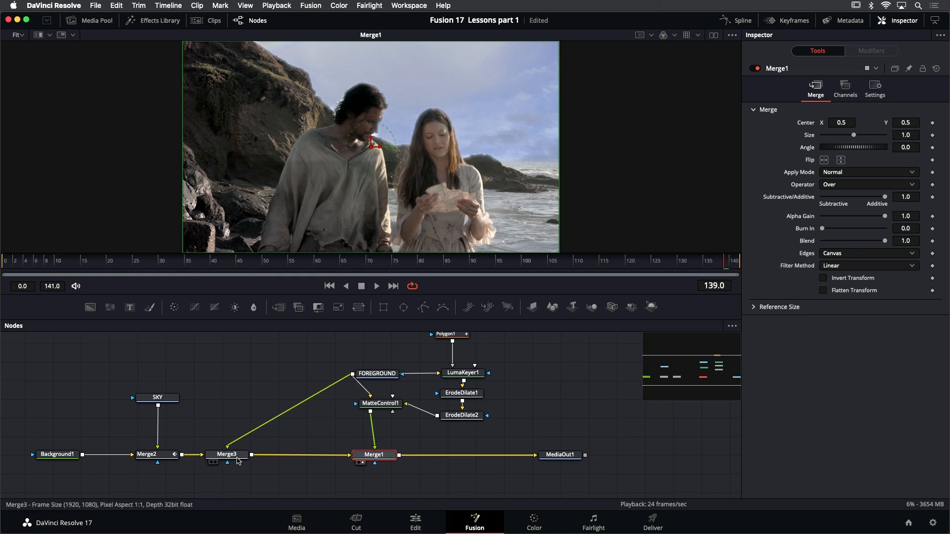
# Toggle the Merge3 node off and on repeatedly to compare the sky with and without the blended foreground.
pyautogui.moveTo(238, 459)
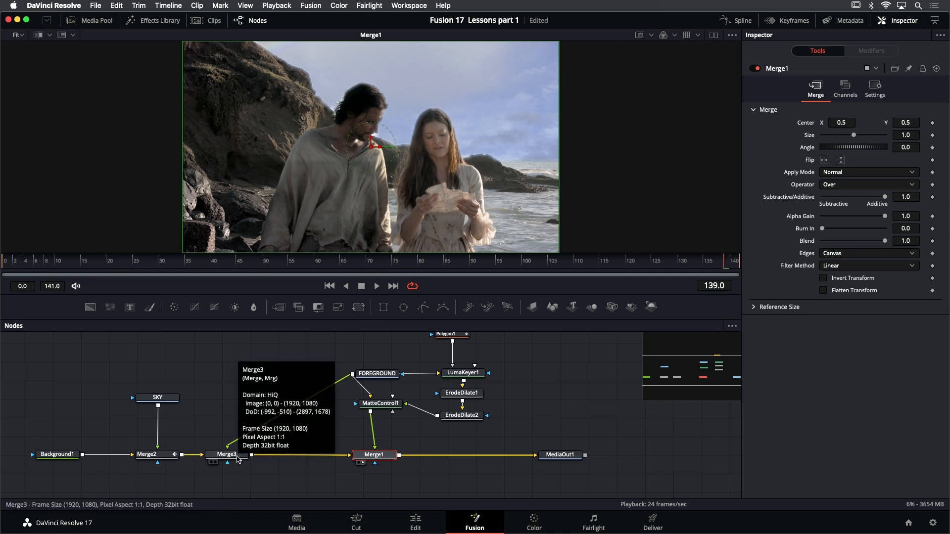
pyautogui.click(238, 458)
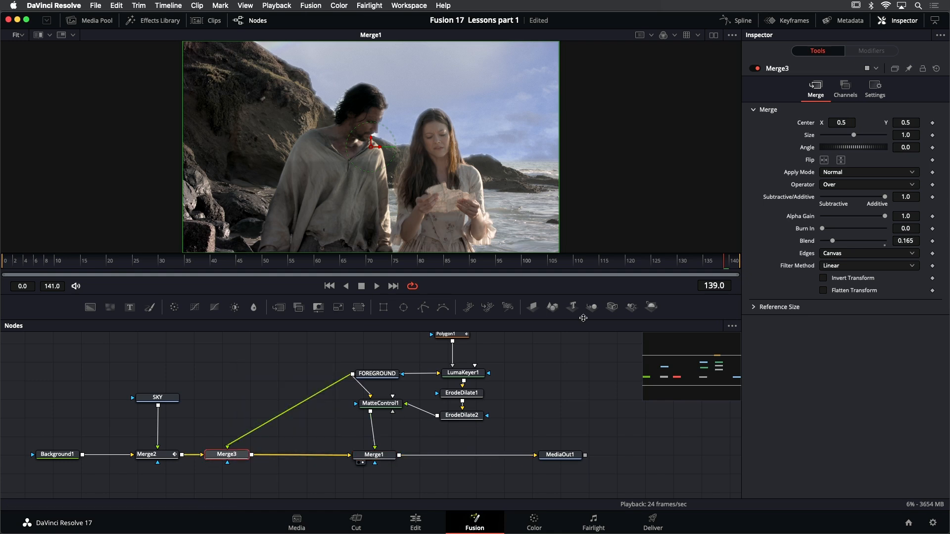
pyautogui.click(755, 69)
pyautogui.click(754, 69)
pyautogui.click(754, 68)
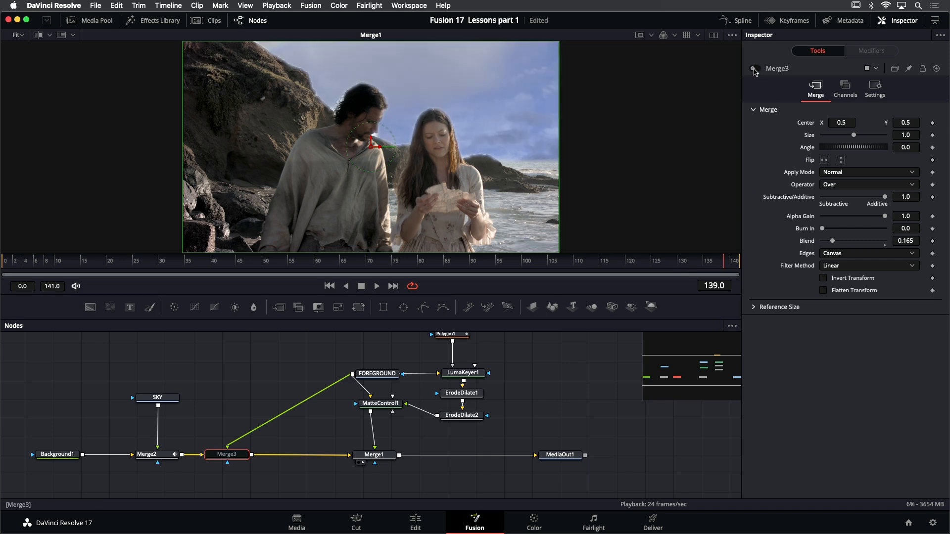
pyautogui.click(753, 69)
pyautogui.click(755, 69)
pyautogui.click(754, 70)
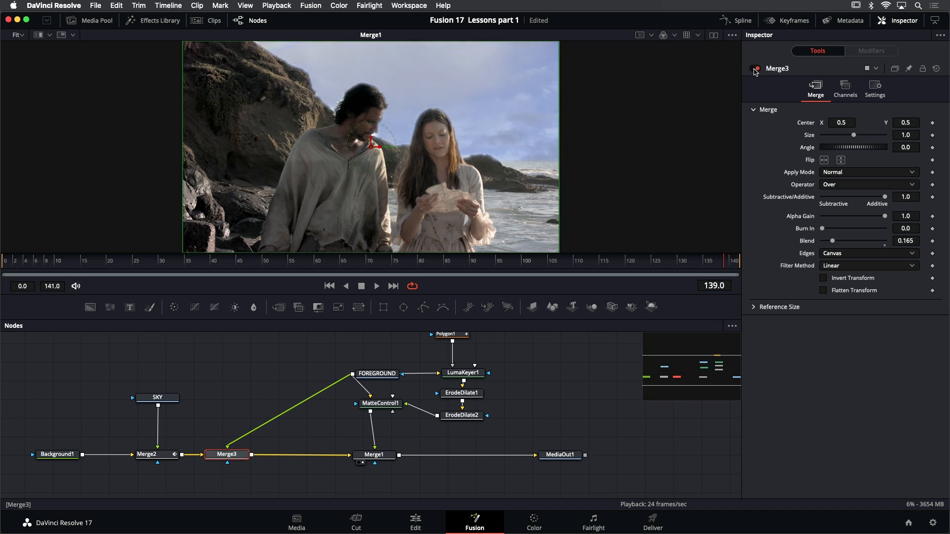
pyautogui.click(754, 69)
pyautogui.click(754, 69)
pyautogui.click(754, 69)
pyautogui.click(755, 69)
pyautogui.click(755, 70)
pyautogui.click(755, 69)
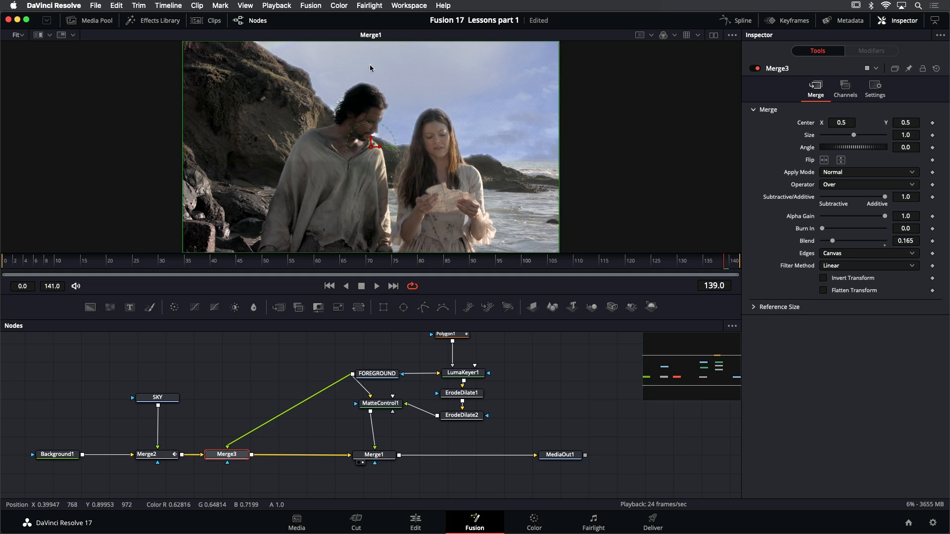
# Switch to a dual-viewer layout and display Merge3 in the empty viewer alongside the Merge1 composite.
pyautogui.click(713, 35)
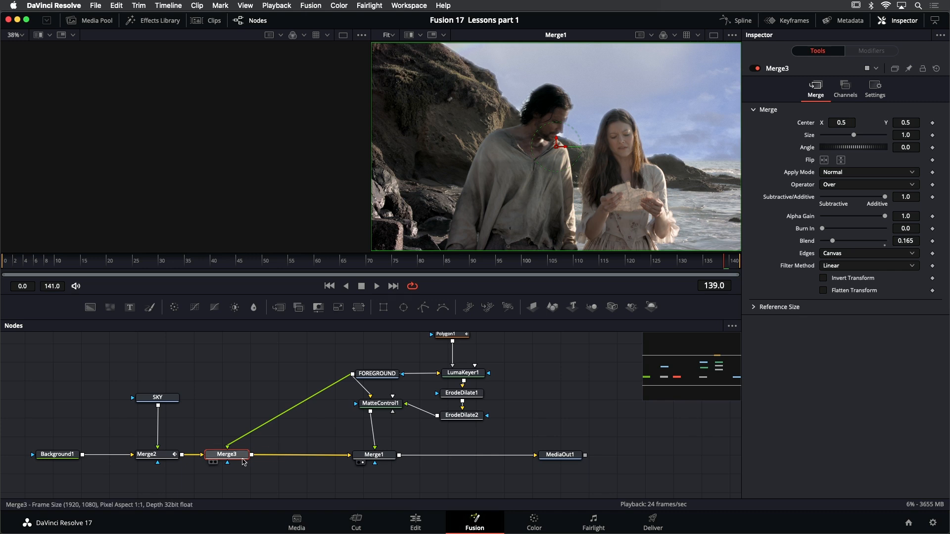
pyautogui.moveTo(227, 454); pyautogui.dragTo(198, 151)
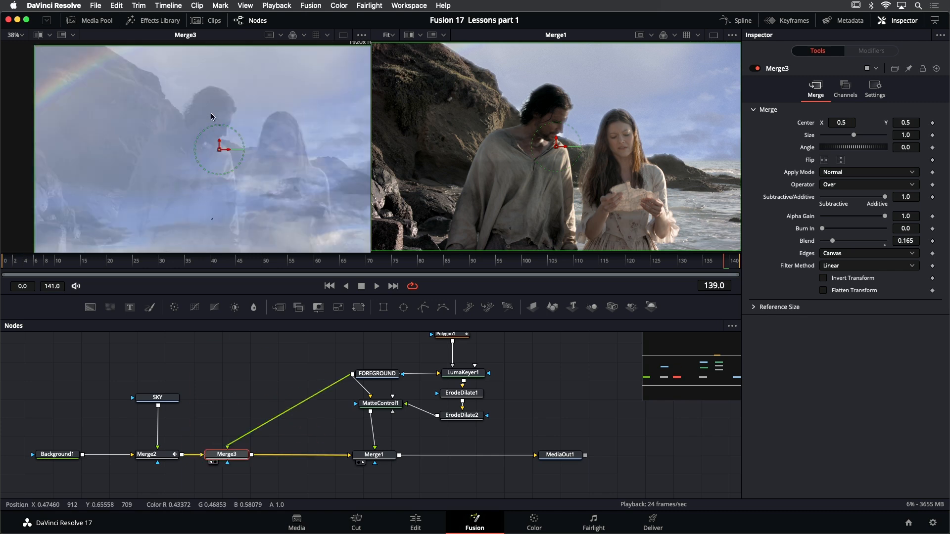
pyautogui.moveTo(230, 90); pyautogui.dragTo(198, 87)
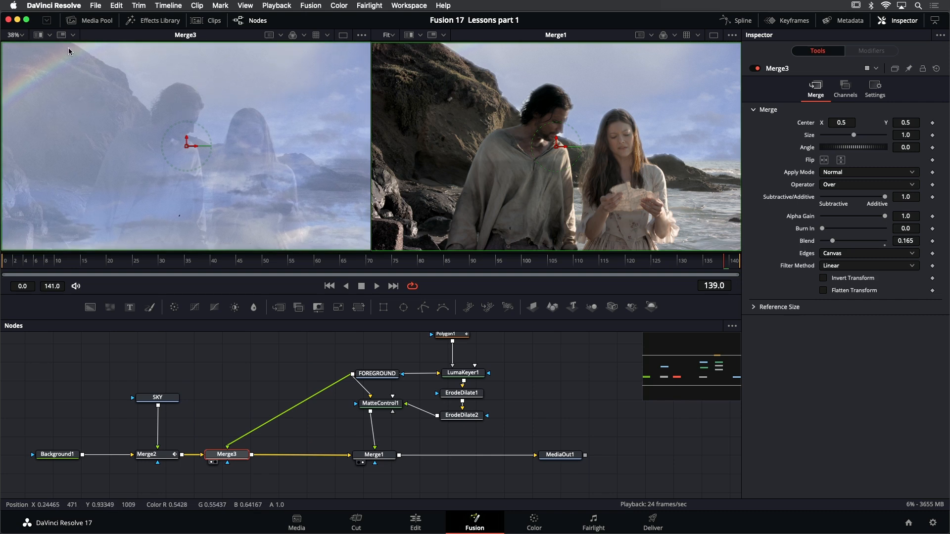
# Enable the A/B split wipe in the Merge3 viewer, load FOREGROUND as the B image, and sweep the wipe to compare both.
pyautogui.click(38, 35)
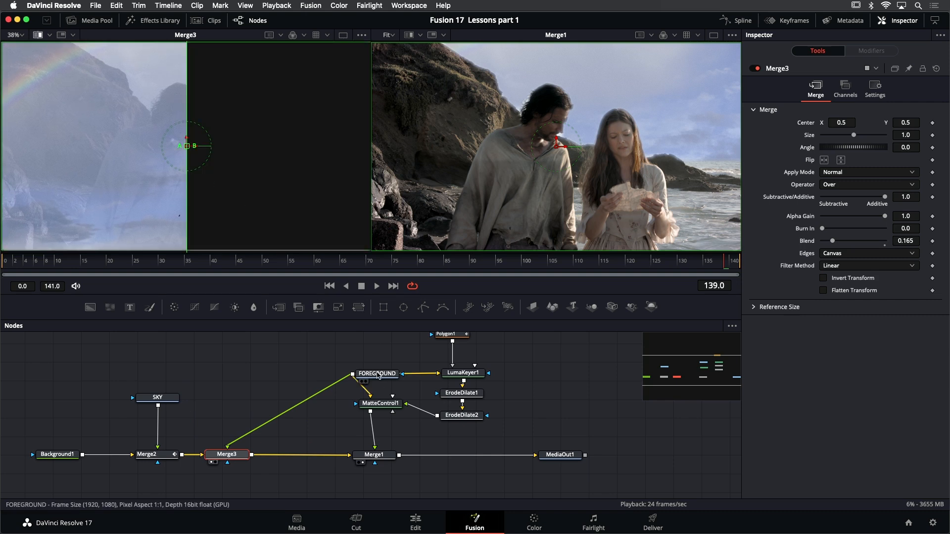
pyautogui.moveTo(378, 375); pyautogui.dragTo(278, 154)
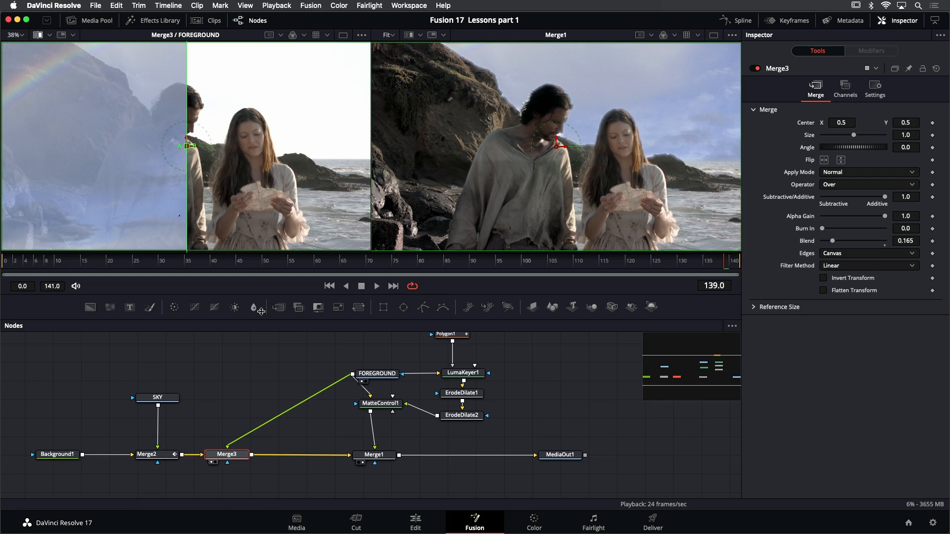
pyautogui.click(250, 376)
pyautogui.moveTo(187, 146); pyautogui.dragTo(214, 98)
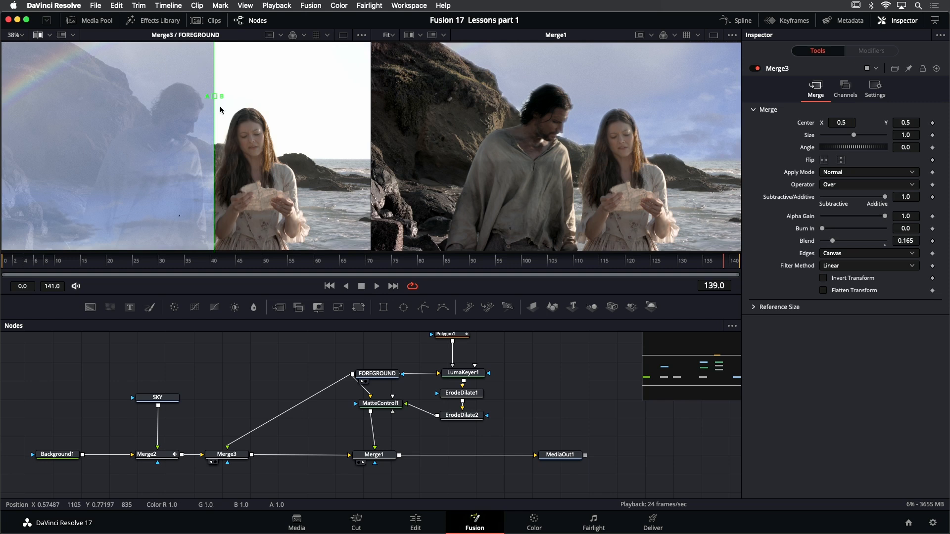
pyautogui.moveTo(214, 97); pyautogui.dragTo(322, 100)
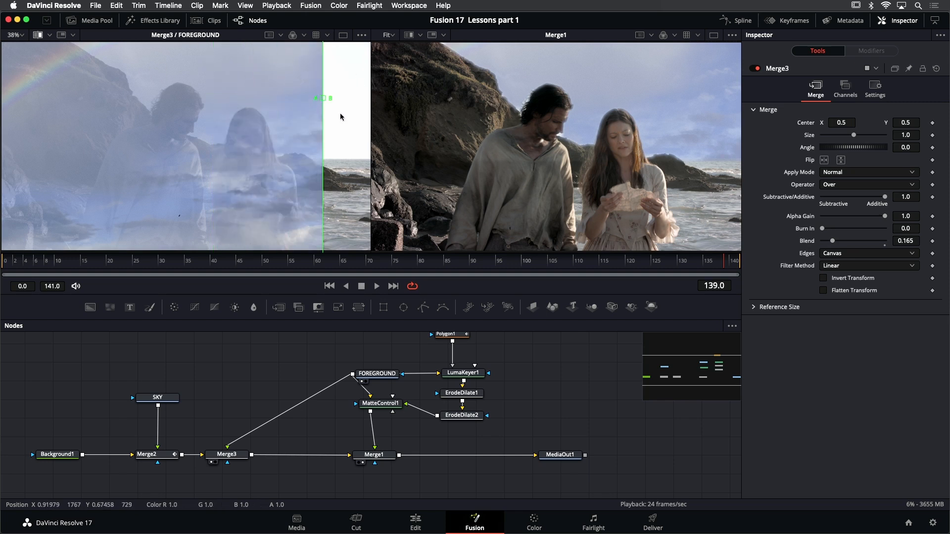
pyautogui.moveTo(322, 98); pyautogui.dragTo(205, 94)
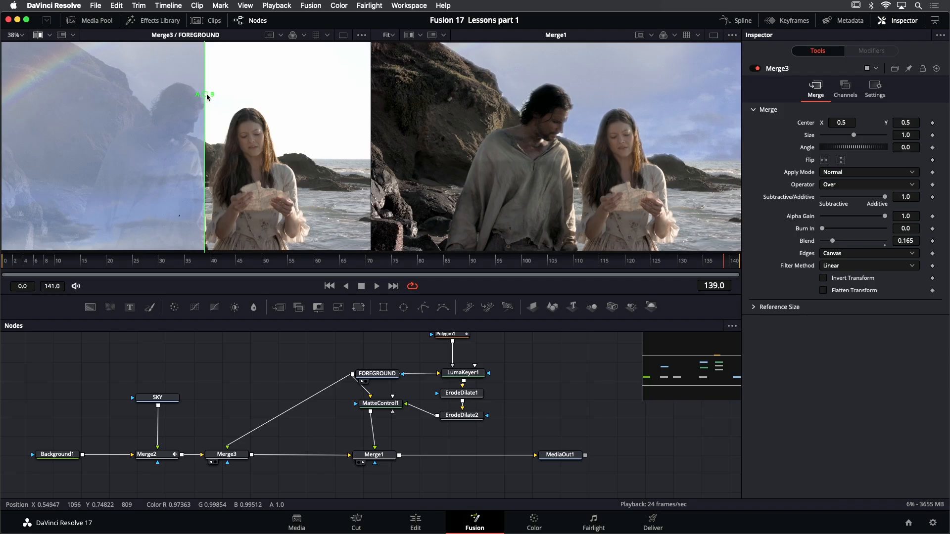
pyautogui.moveTo(207, 96); pyautogui.dragTo(235, 94)
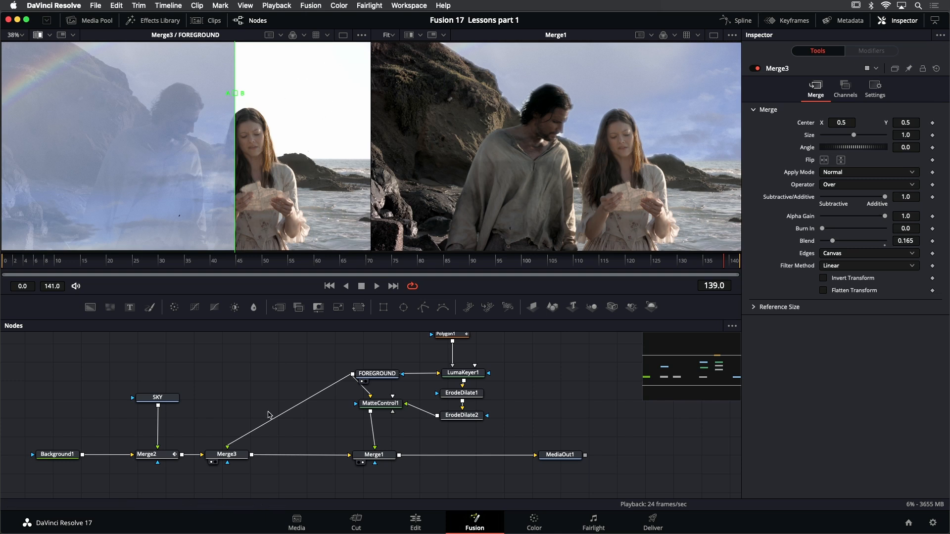
# Insert another Merge node between Merge3 and Merge1, and connect the FOREGROUND clip's output to its foreground input.
pyautogui.click(233, 459)
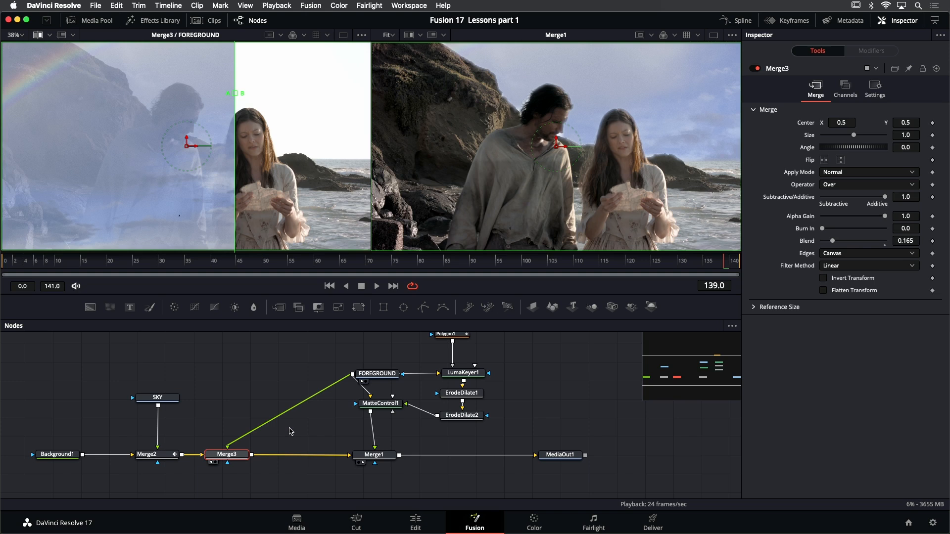
pyautogui.hotkey('shift', 'space')
pyautogui.write('merge')
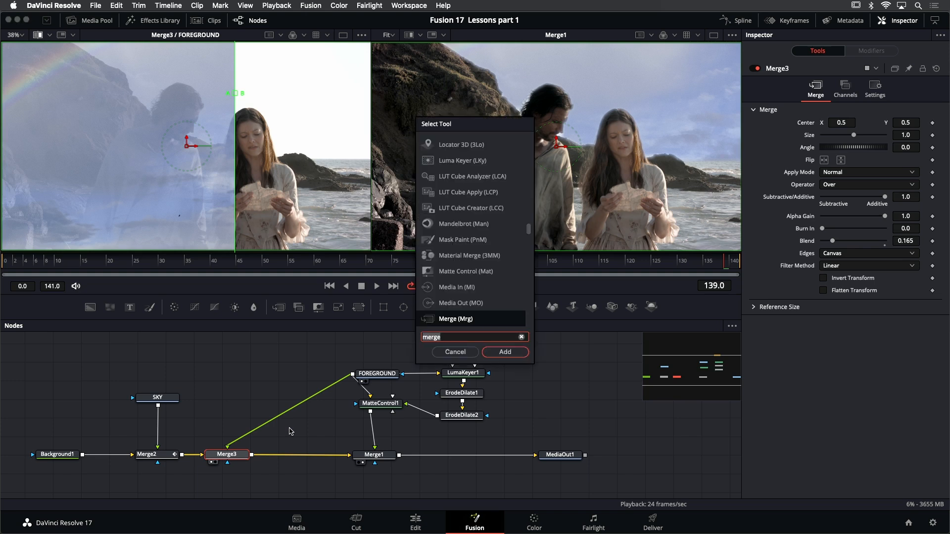
pyautogui.write('merg')
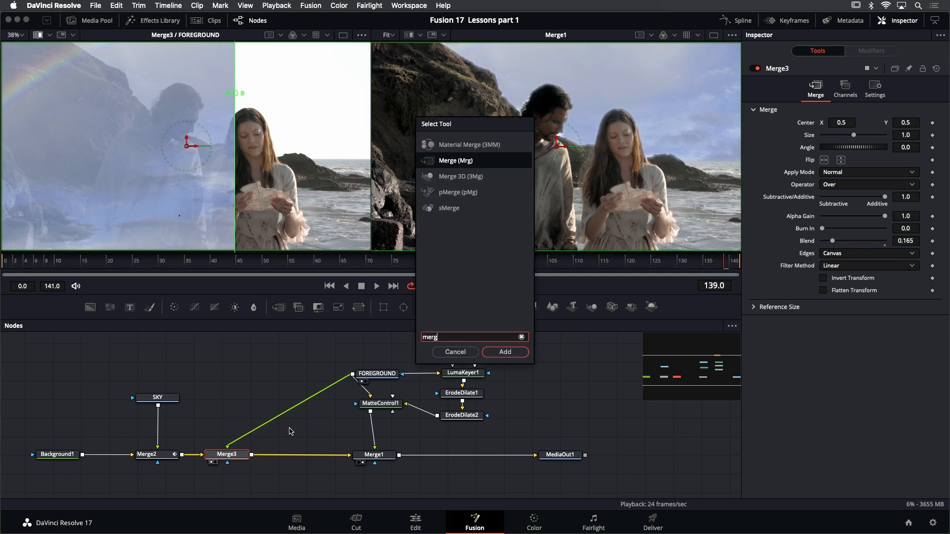
pyautogui.press('Return')
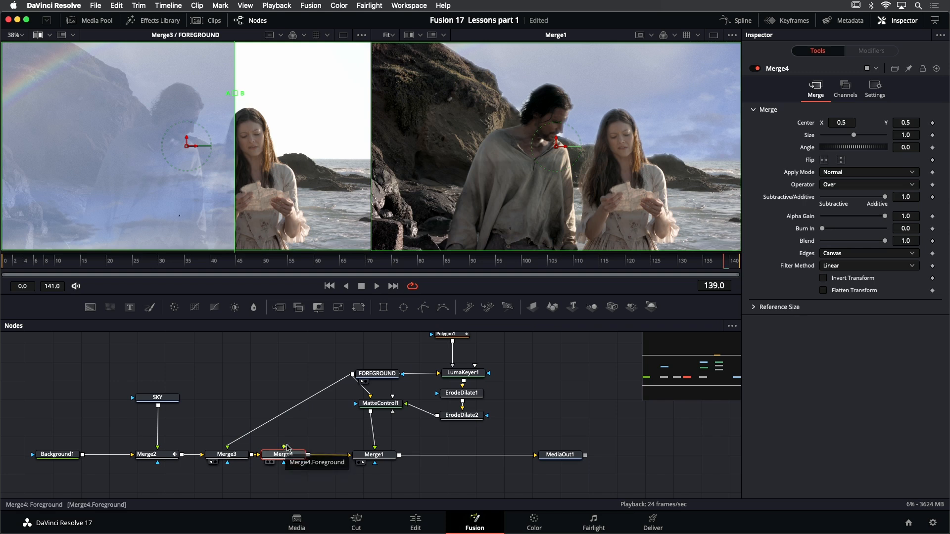
pyautogui.moveTo(284, 448); pyautogui.dragTo(352, 374)
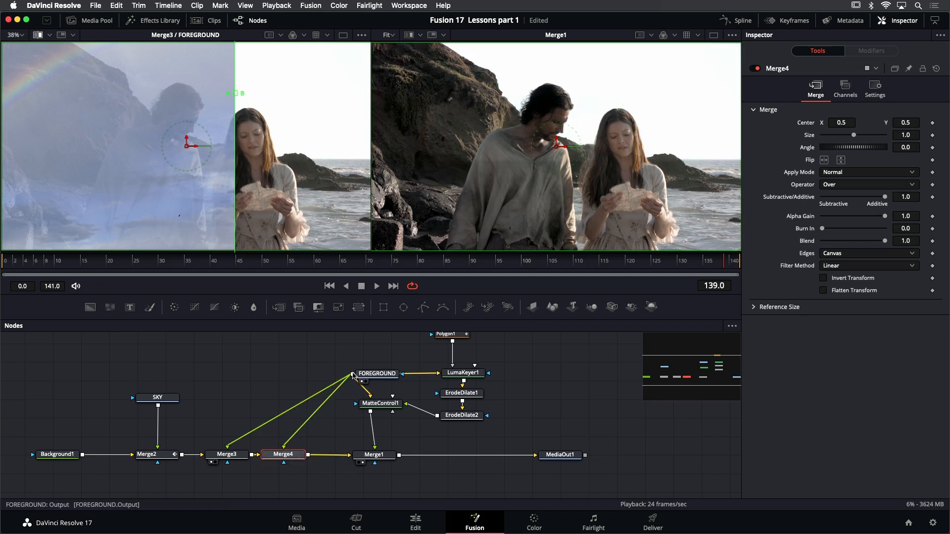
pyautogui.moveTo(296, 458); pyautogui.dragTo(301, 454)
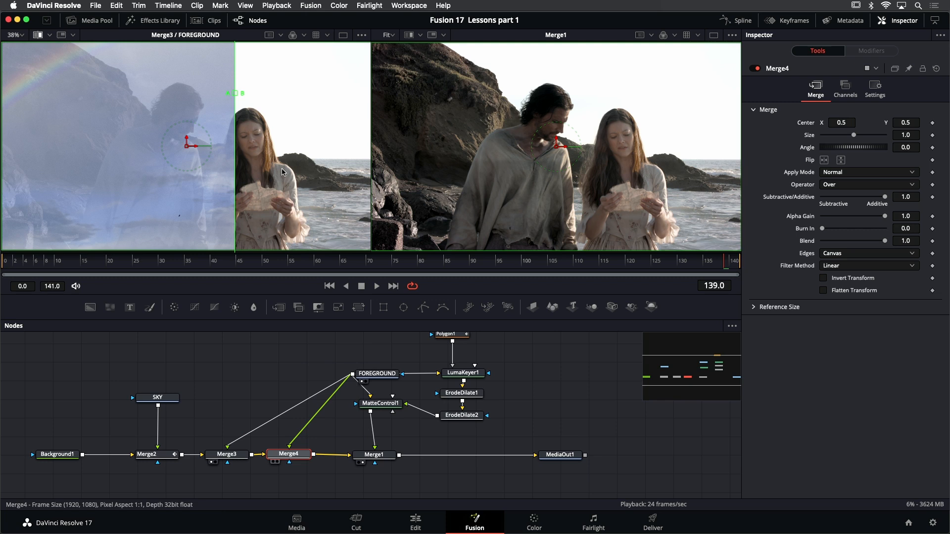
# Load Merge4 as the B image of the split view, set its Apply Mode to Darken, and compare it with Merge3.
pyautogui.moveTo(297, 455); pyautogui.dragTo(281, 172)
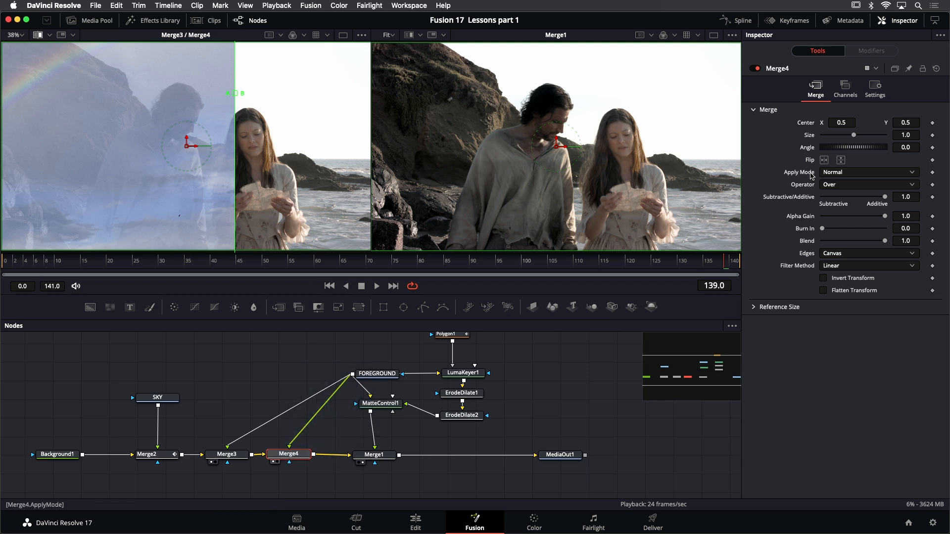
pyautogui.click(862, 173)
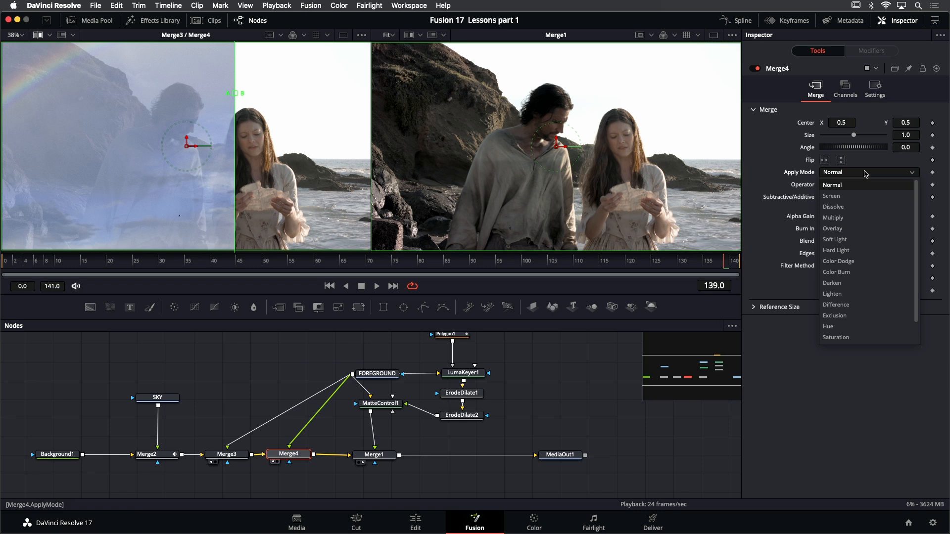
pyautogui.click(863, 283)
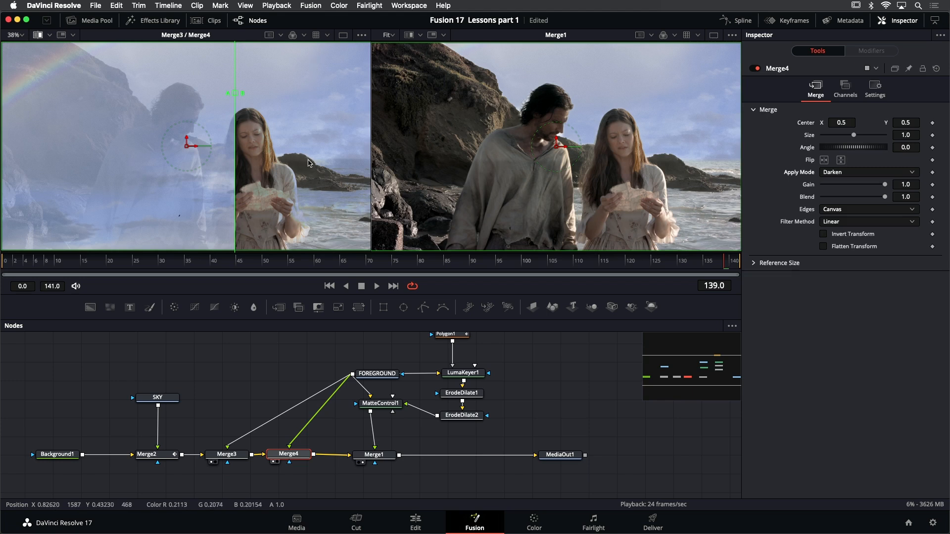
pyautogui.moveTo(235, 93); pyautogui.dragTo(257, 95)
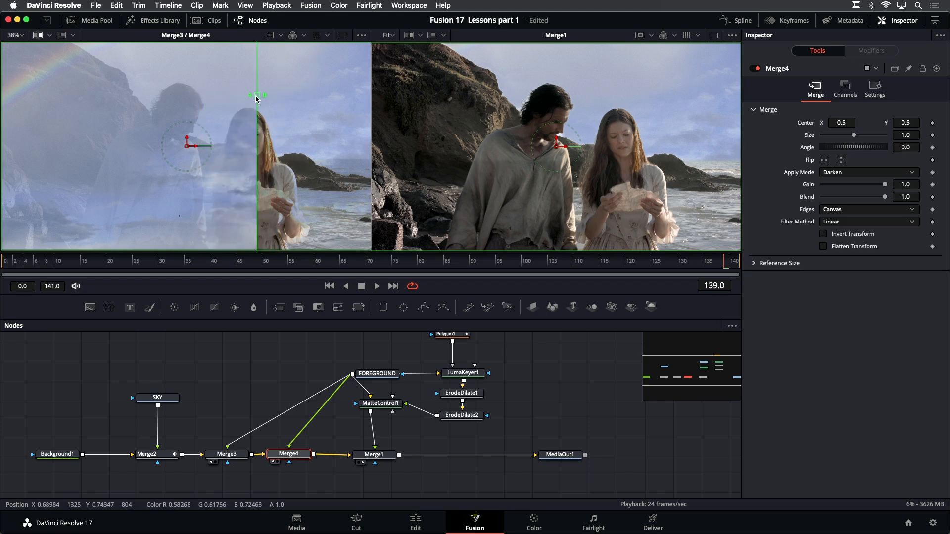
# Inspect the edges in the Merge1 composite, return to a single fitted viewer, and play back the shot.
pyautogui.click(383, 460)
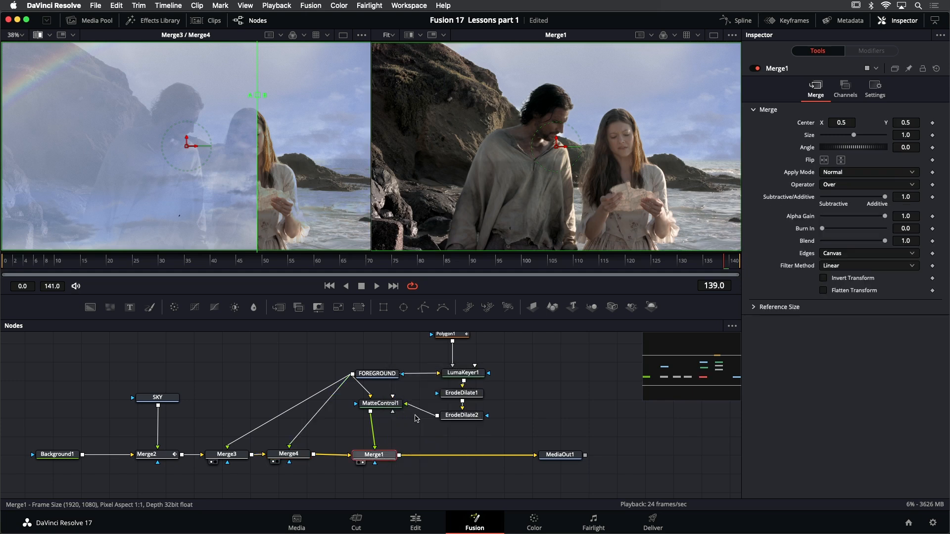
pyautogui.scroll(3, 677, 150)
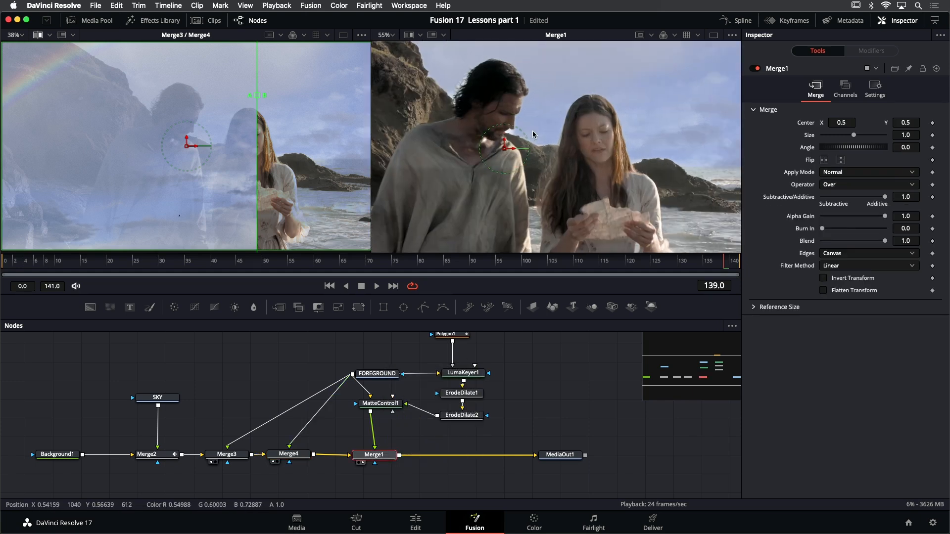
pyautogui.scroll(-3, 587, 173)
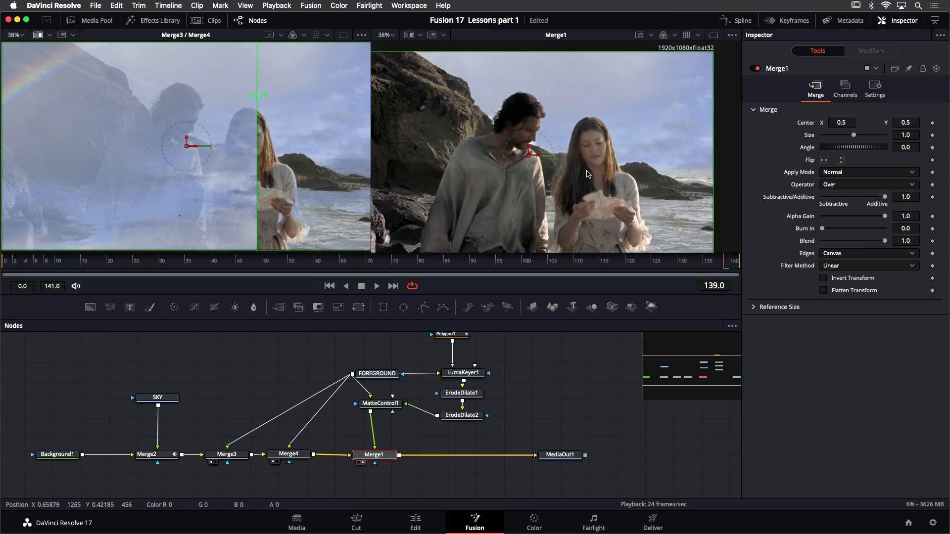
pyautogui.click(713, 35)
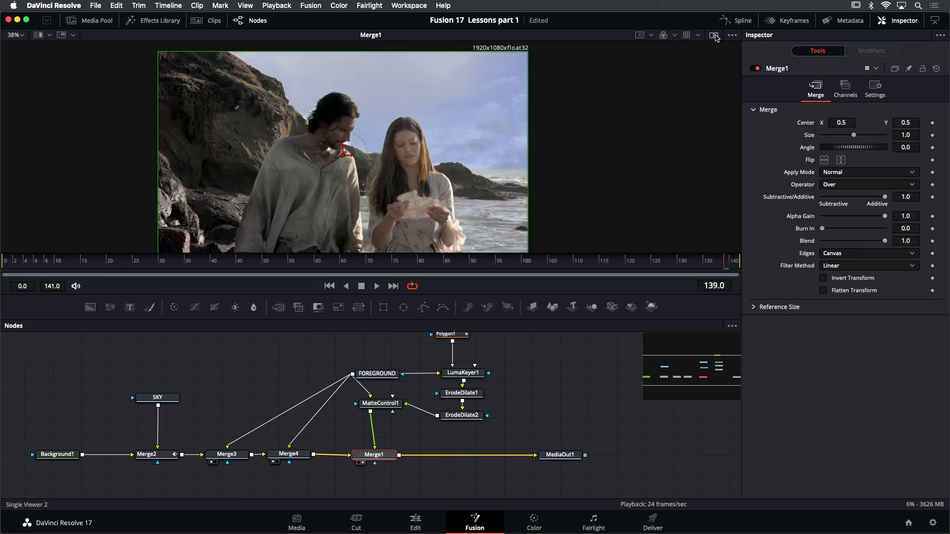
pyautogui.hotkey('ctrl', 'f')
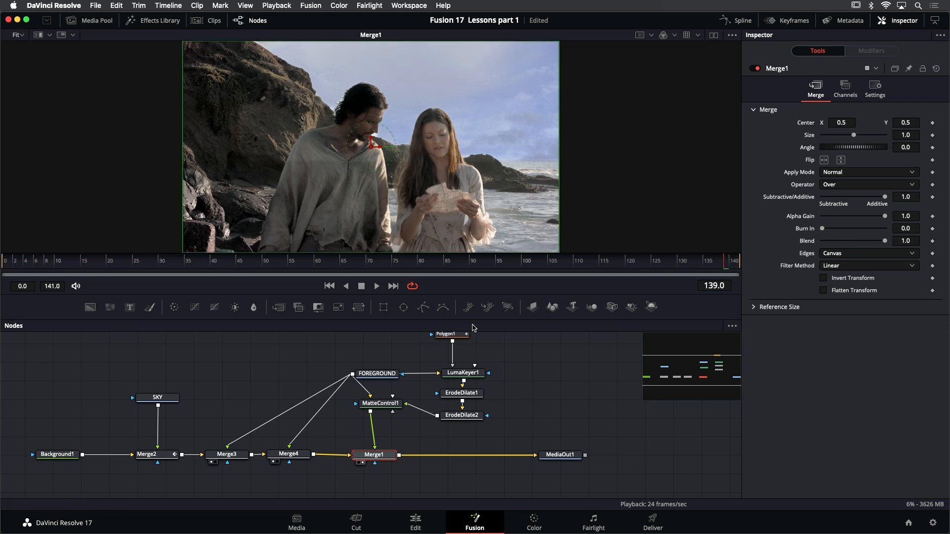
pyautogui.click(377, 286)
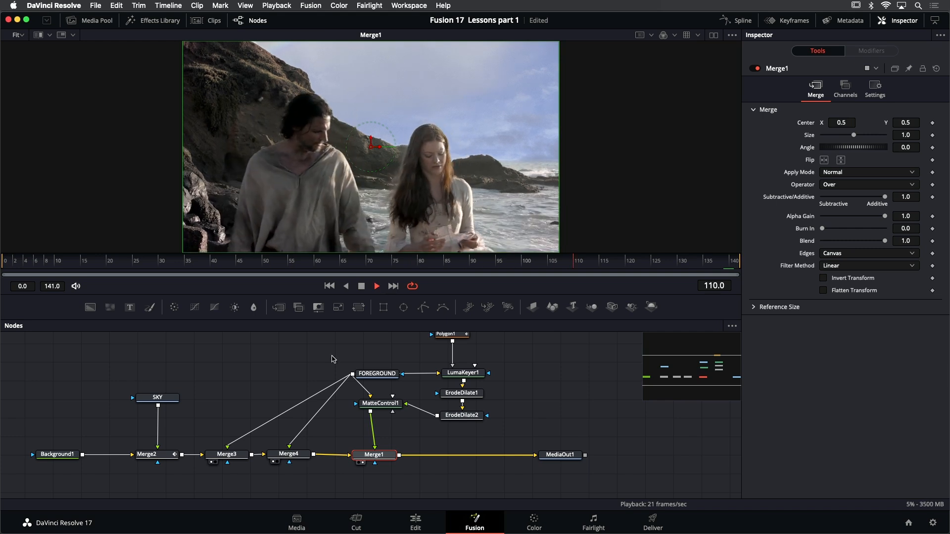
# Raise the Blend of Merge3 to 0.37 while the composite plays.
pyautogui.click(233, 455)
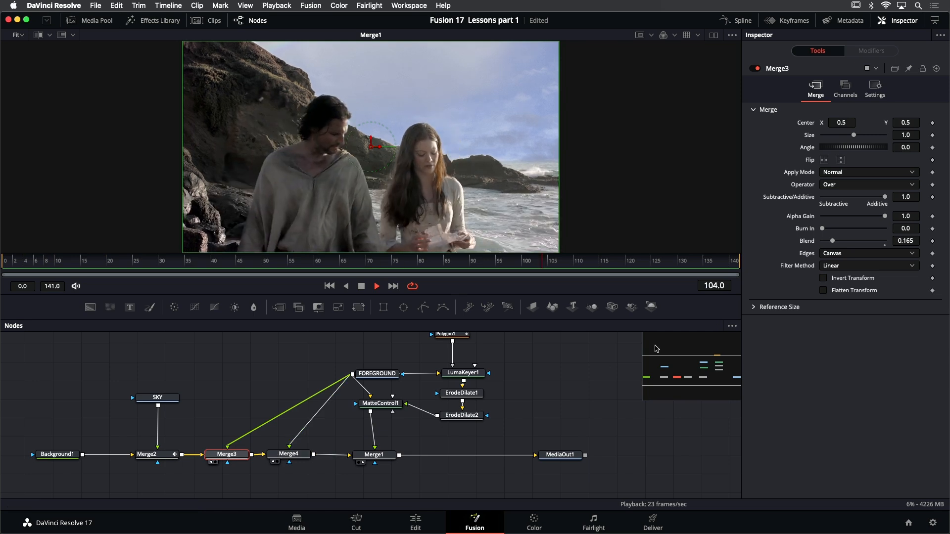
pyautogui.moveTo(833, 242); pyautogui.dragTo(846, 241)
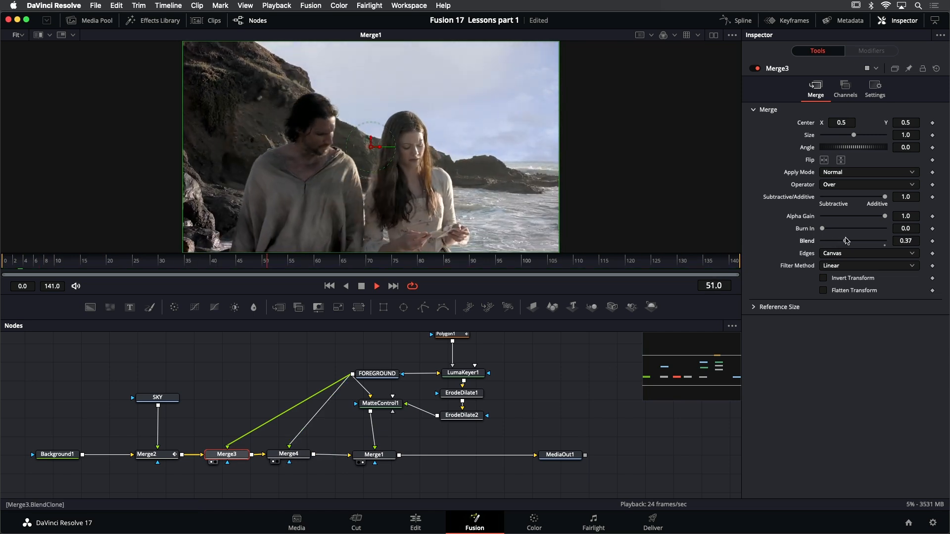